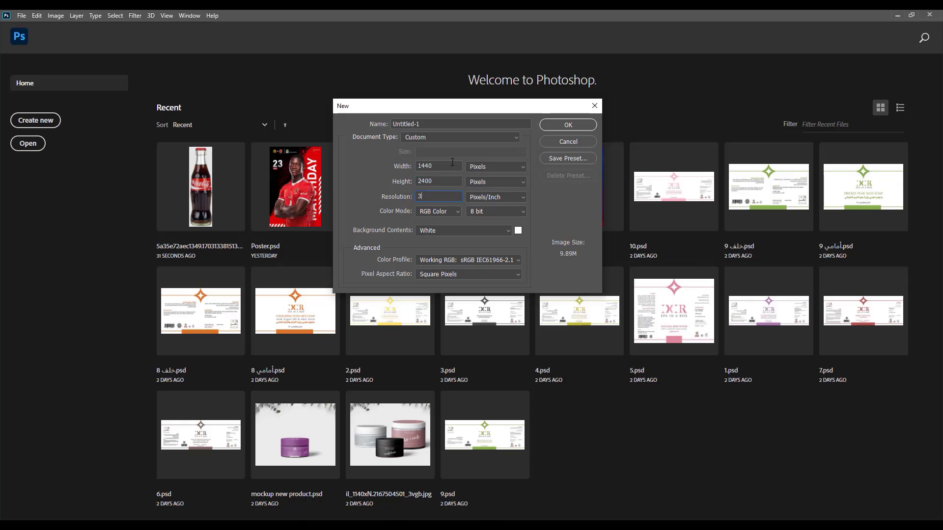
# - Create the 1440 × 2400 pixel RGB document at 300 pixels/inch and add a new empty layer
pyautogui.write('00')
pyautogui.press('Return')
pyautogui.click(811, 514)
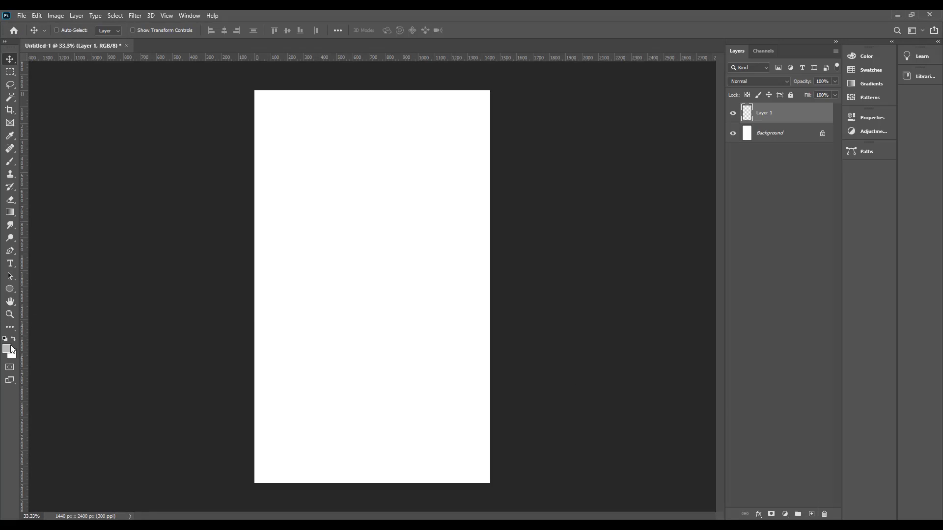
# - Fill the new layer with a warm light grey
pyautogui.hotkey('alt', 'BackSpace')
pyautogui.click(7, 349)
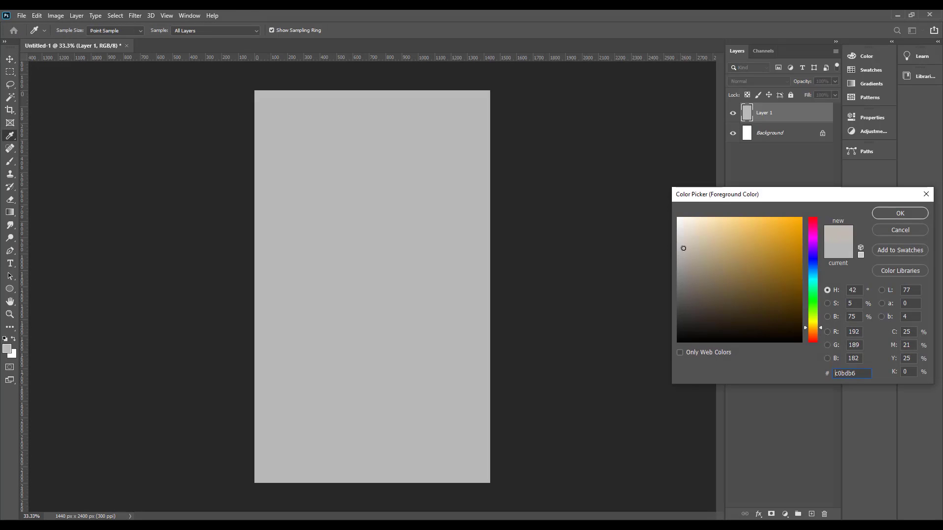
pyautogui.press('Return')
pyautogui.hotkey('alt', 'BackSpace')
# - Switch to File Explorer, place the glass Coca-Cola bottle image from Downloads onto the canvas, and rasterize its layer
pyautogui.hotkey('alt', 'Tab')
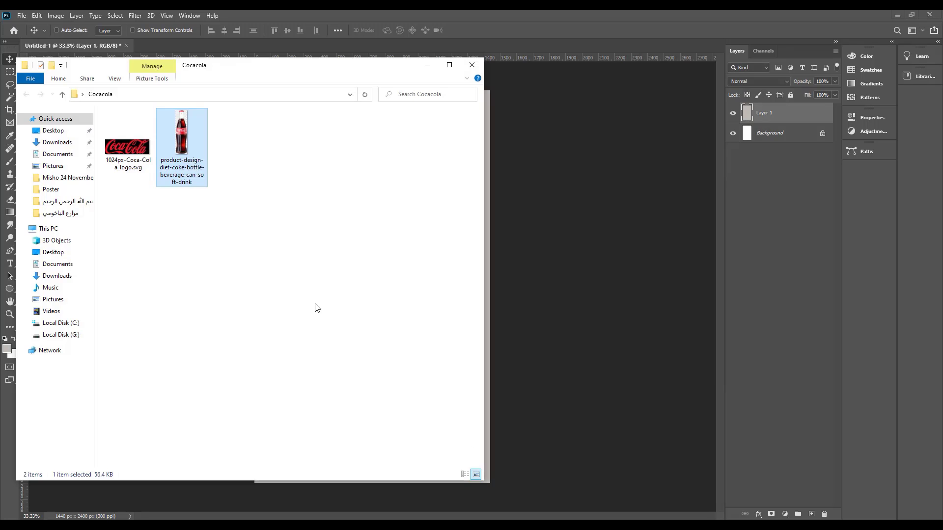
pyautogui.click(314, 304)
pyautogui.click(57, 142)
pyautogui.moveTo(141, 147); pyautogui.dragTo(598, 234)
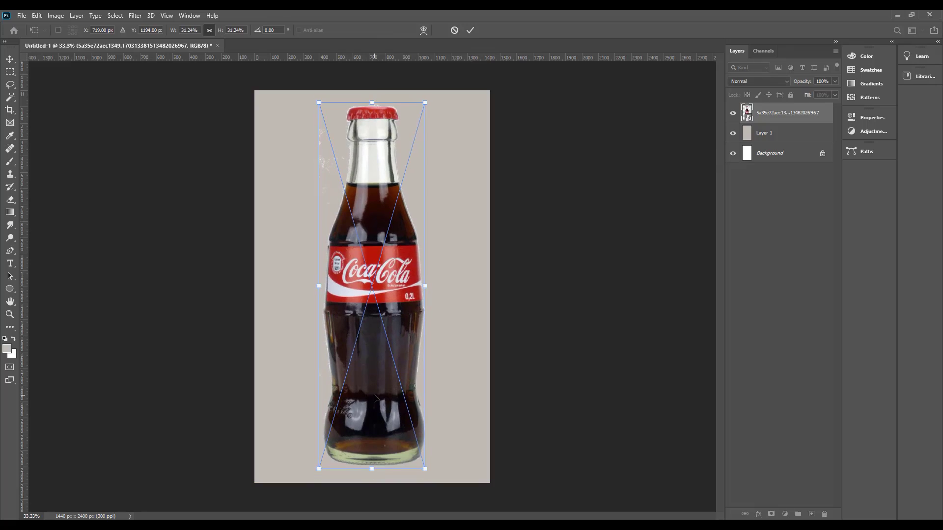
pyautogui.press('Return')
pyautogui.rightClick(813, 112)
pyautogui.click(710, 277)
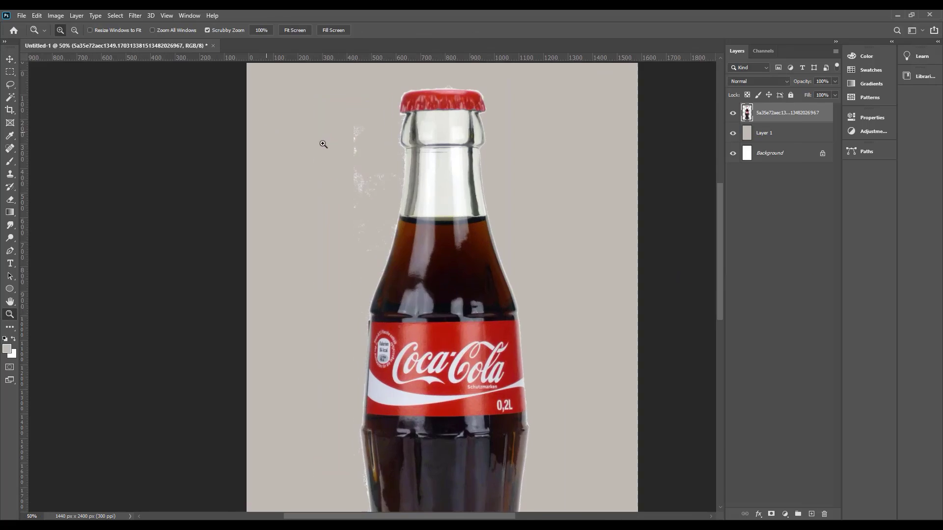
# - Erase the stray white specks in the background beside the bottle's neck
pyautogui.scroll(5, 322, 143)
pyautogui.press('e')
pyautogui.rightClick(414, 315)
pyautogui.click(422, 314)
pyautogui.moveTo(479, 99)
pyautogui.mouseDown()
pyautogui.moveTo(485, 93)
pyautogui.moveTo(460, 137)
pyautogui.moveTo(455, 180)
pyautogui.mouseUp()
pyautogui.rightClick(460, 138)
pyautogui.click(573, 183)
pyautogui.moveTo(488, 289)
pyautogui.mouseDown()
pyautogui.moveTo(620, 278)
pyautogui.moveTo(461, 435)
pyautogui.moveTo(515, 432)
pyautogui.mouseUp()
pyautogui.press('space')
pyautogui.moveTo(529, 424)
pyautogui.mouseDown()
pyautogui.moveTo(473, 293)
pyautogui.moveTo(487, 343)
pyautogui.mouseUp()
pyautogui.moveTo(488, 344); pyautogui.dragTo(540, 349)
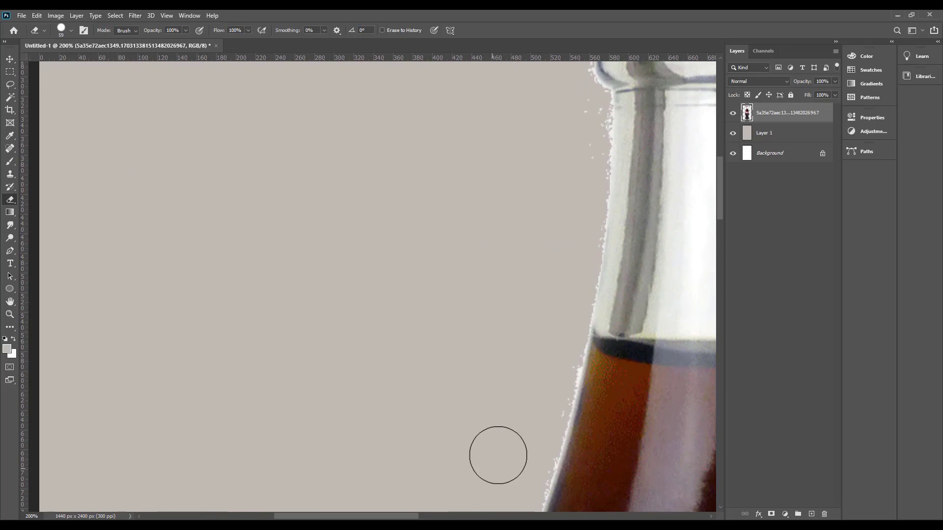
# - Load the bottle's outline as a selection and erase the stray specks above the cap
pyautogui.hotkey('ctrl', '0')
pyautogui.press('z')
pyautogui.click(358, 80)
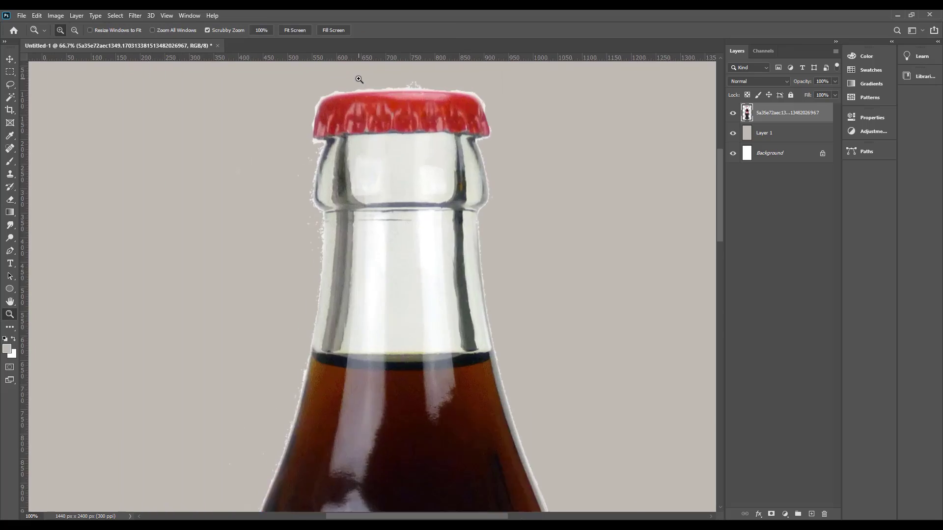
pyautogui.press('e')
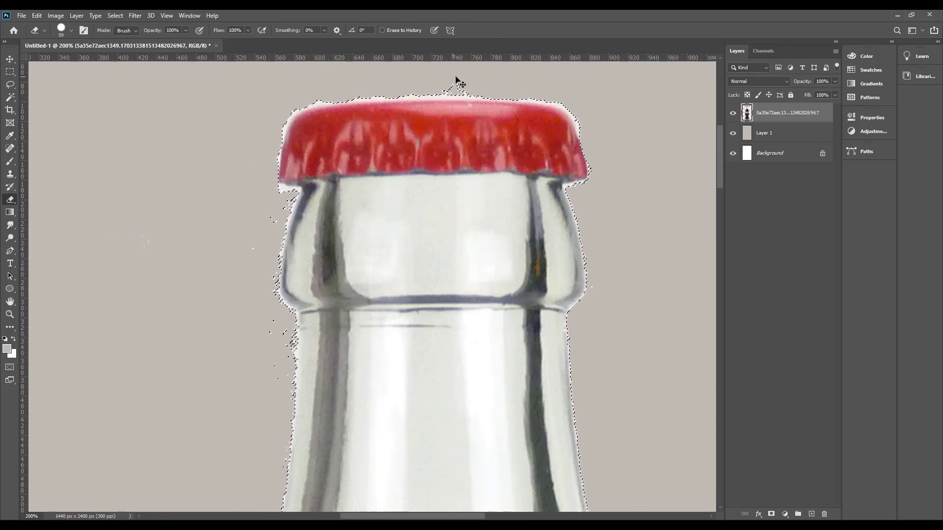
pyautogui.hotkey('ctrl', 'd')
pyautogui.scroll(3, 456, 82)
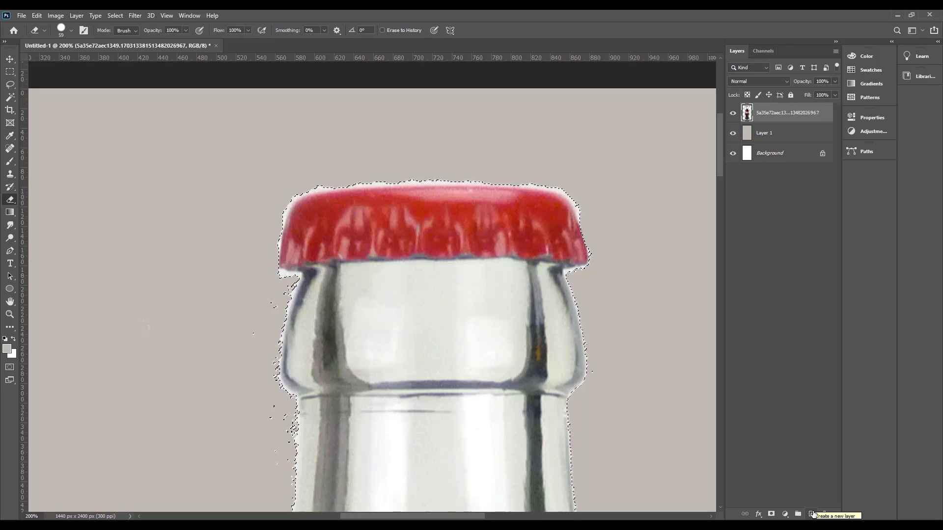
# - Add a new layer, fill the bottle-shaped selection with red sampled from the cap, and deselect
pyautogui.click(812, 514)
pyautogui.click(54, 16)
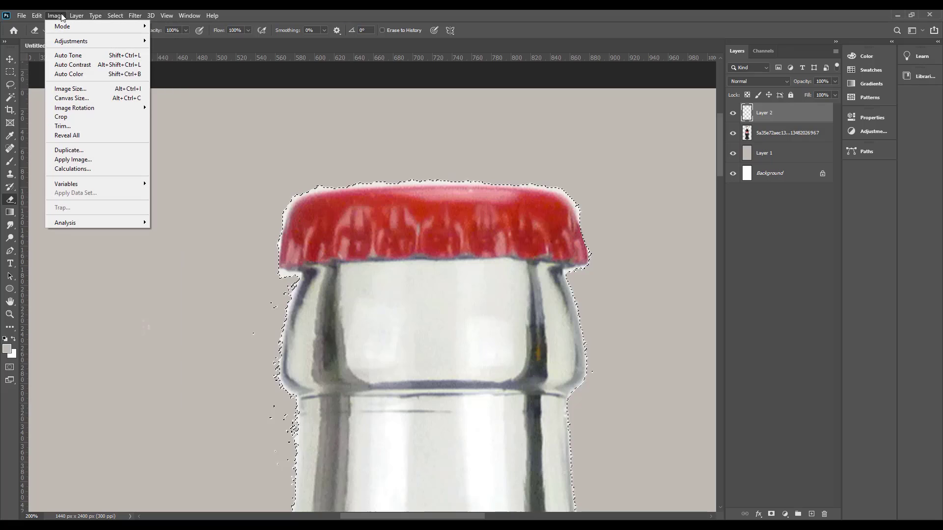
pyautogui.moveTo(37, 15)
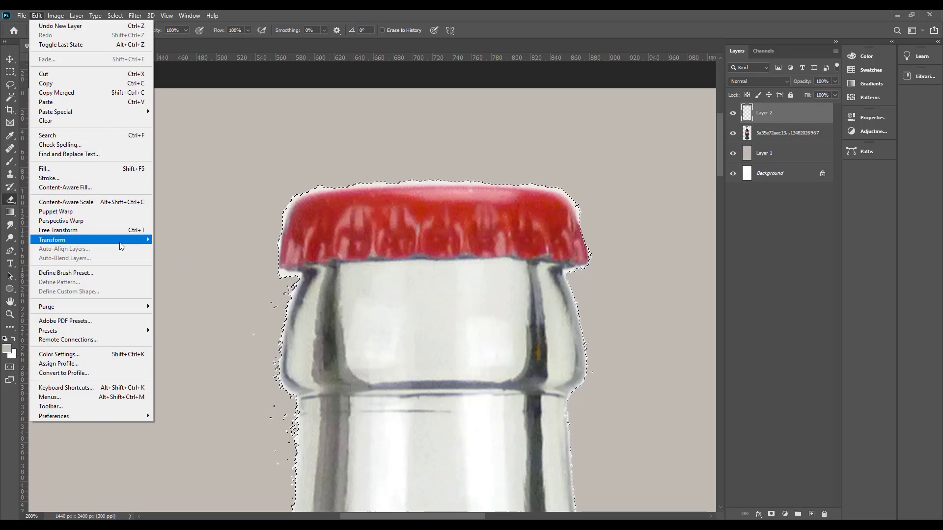
pyautogui.moveTo(136, 334)
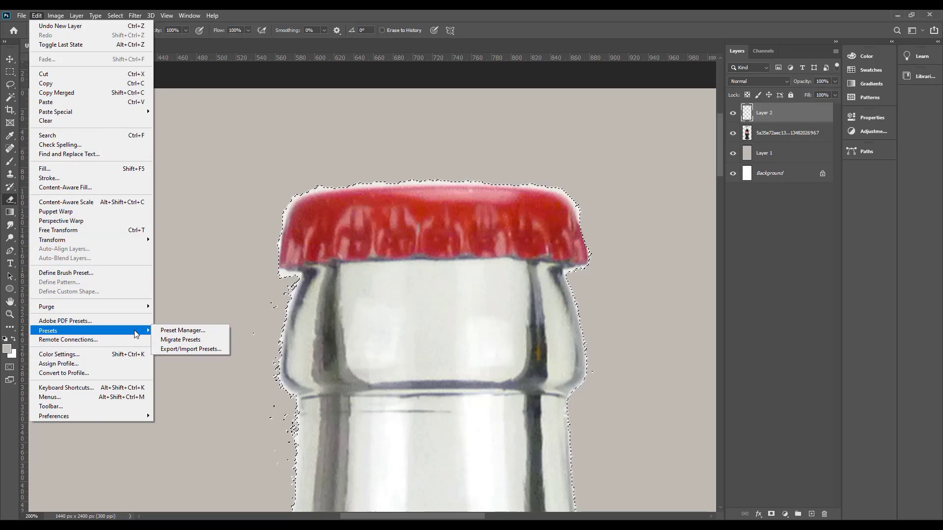
pyautogui.click(767, 245)
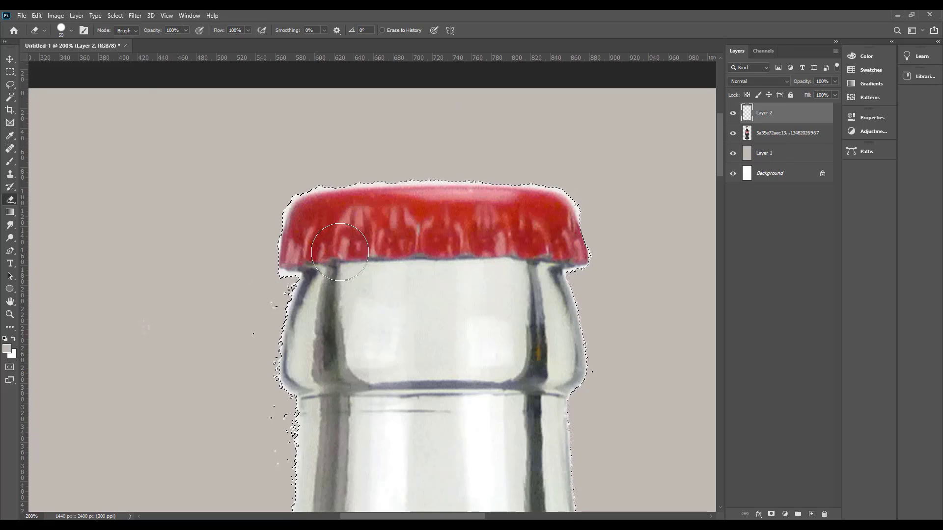
pyautogui.press('i')
pyautogui.click(416, 204)
pyautogui.hotkey('alt', 'Delete')
pyautogui.hotkey('ctrl', 'd')
# - Delete the original bottle photo layer beneath the red silhouette
pyautogui.press('v')
pyautogui.click(791, 141)
pyautogui.press('Delete')
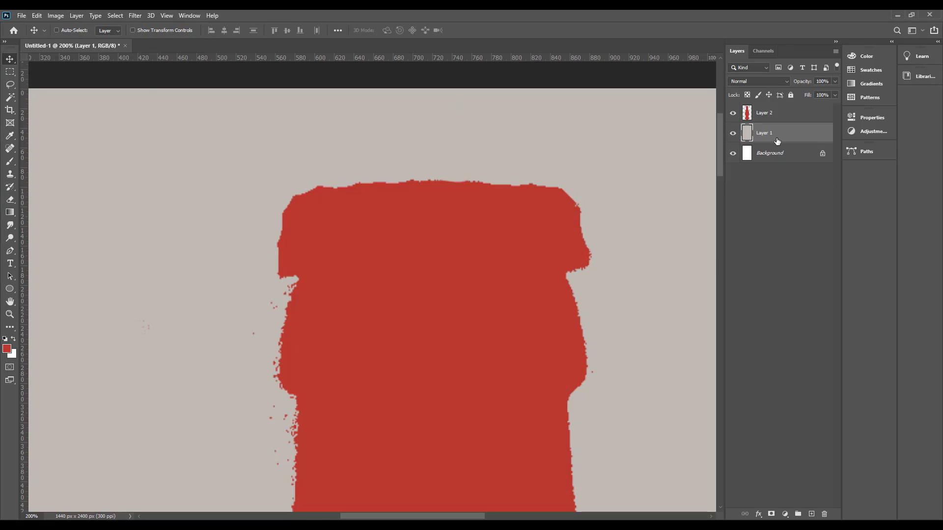
# - Give the bottle silhouette a magenta Color Overlay and a 3 px inside Stroke in cyan #00deff
pyautogui.click(747, 115)
pyautogui.click(503, 415)
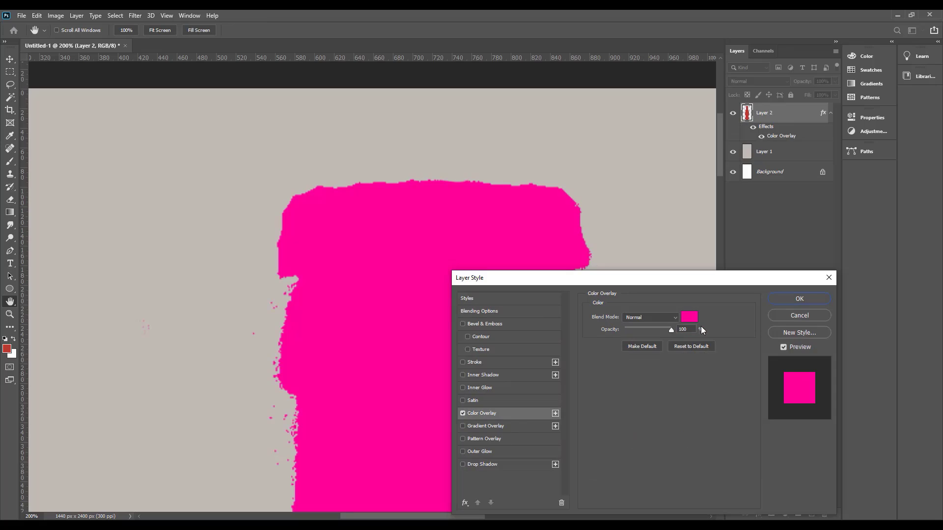
pyautogui.click(476, 364)
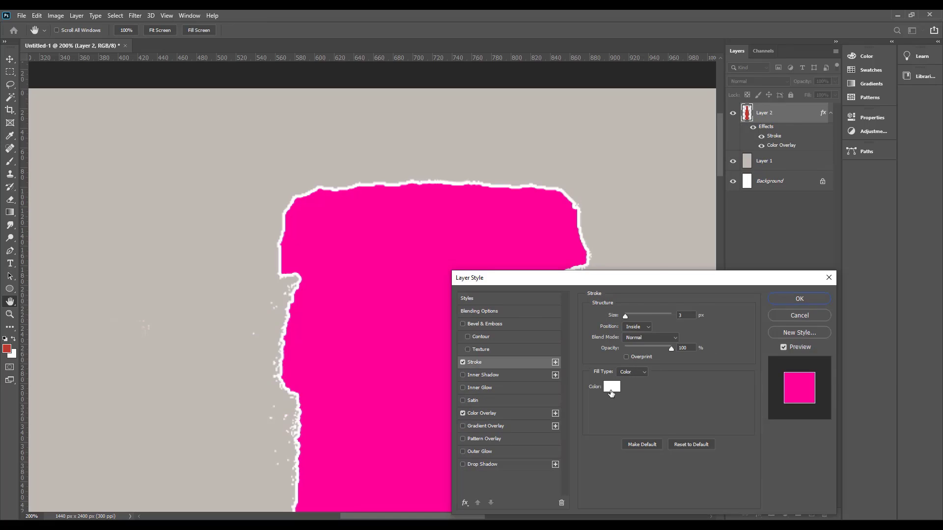
pyautogui.click(611, 388)
pyautogui.moveTo(756, 265); pyautogui.dragTo(805, 345)
pyautogui.click(812, 278)
pyautogui.click(805, 224)
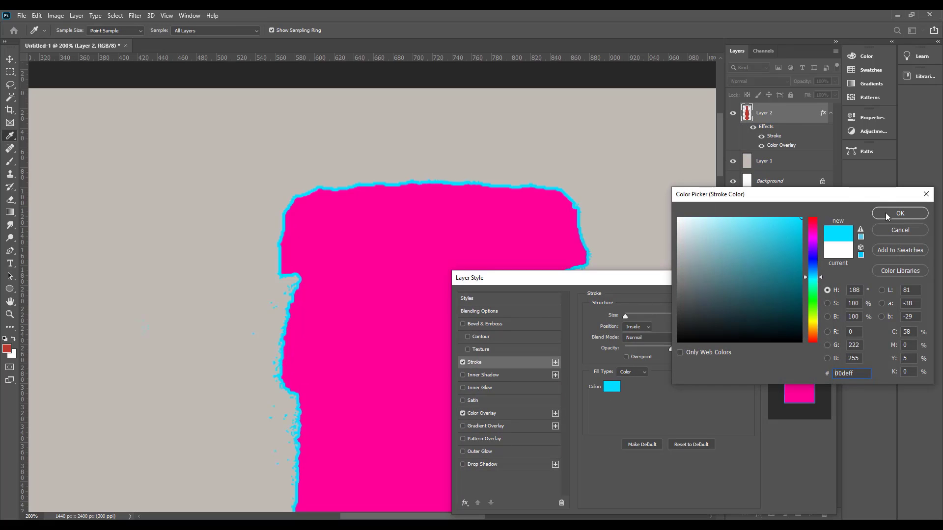
pyautogui.click(887, 216)
pyautogui.click(799, 299)
# - Rasterize the silhouette's layer style and delete its magenta interior with the Magic Wand, keeping only the cyan outline
pyautogui.rightClick(778, 117)
pyautogui.click(805, 257)
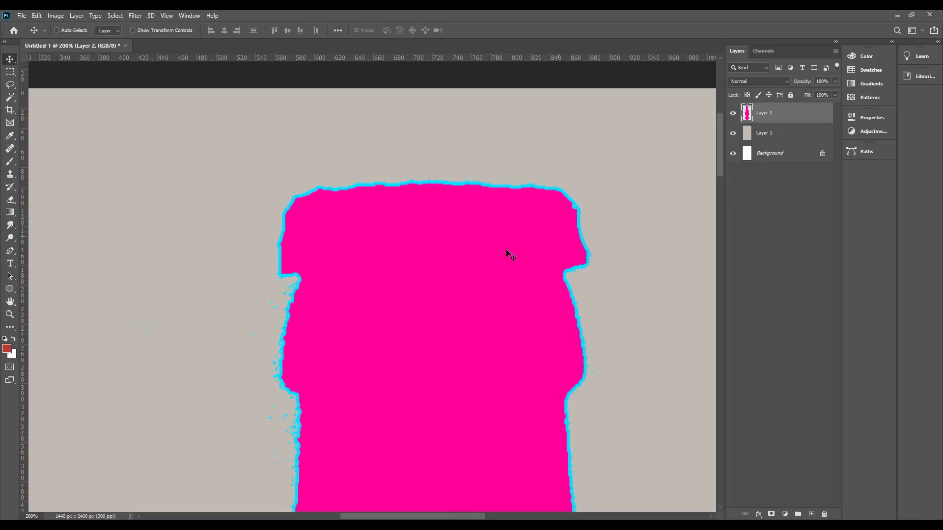
pyautogui.press('w')
pyautogui.click(506, 344)
pyautogui.press('Delete')
pyautogui.hotkey('ctrl', '0')
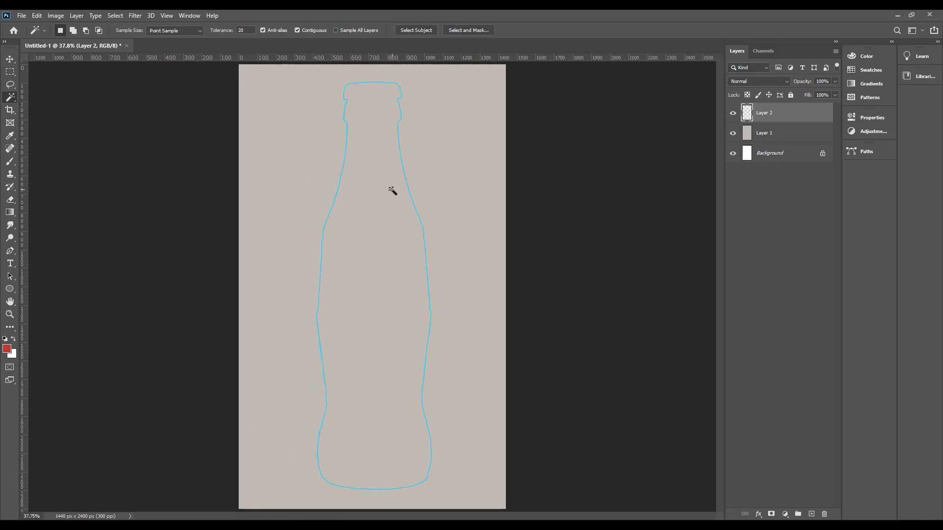
# - Unlock the bottle outline layer and scale the outline down to 88.96%
pyautogui.press('v')
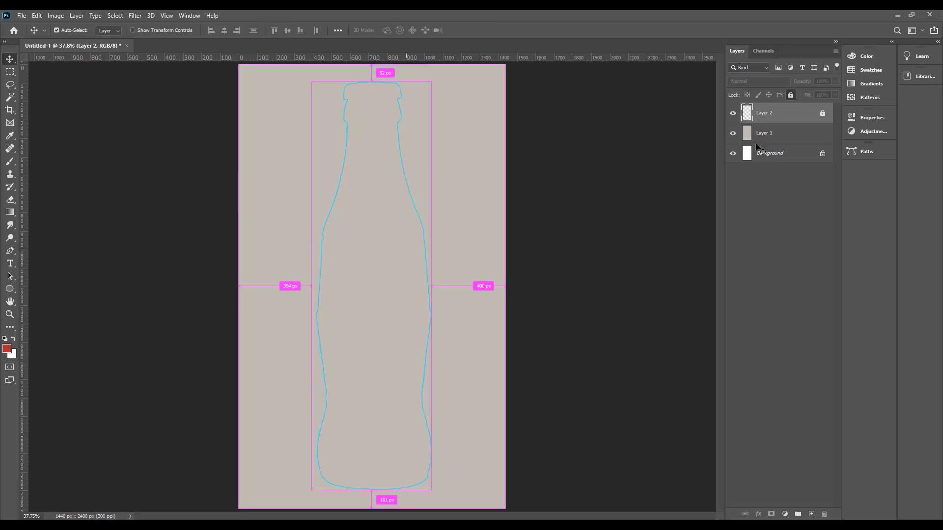
pyautogui.click(791, 96)
pyautogui.hotkey('ctrl', 't')
pyautogui.moveTo(372, 82); pyautogui.dragTo(376, 130)
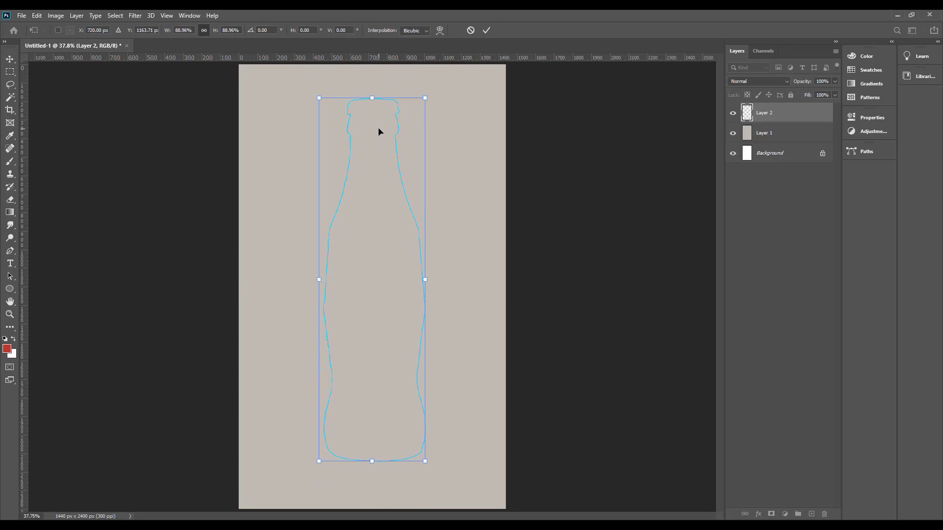
pyautogui.press('Return')
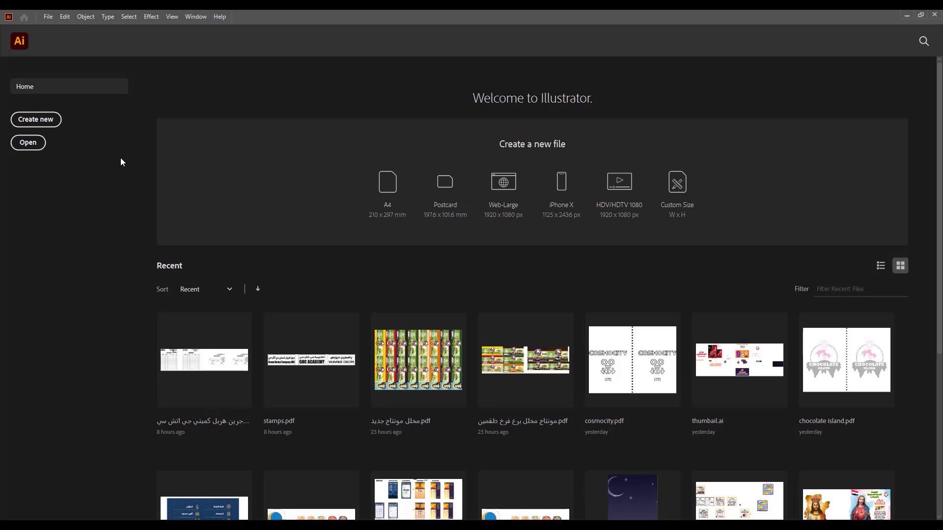
# - In Illustrator, create a new document and draw a square about 132 mm wide near the artboard's upper-left area
pyautogui.hotkey('ctrl', 'n')
pyautogui.click(672, 414)
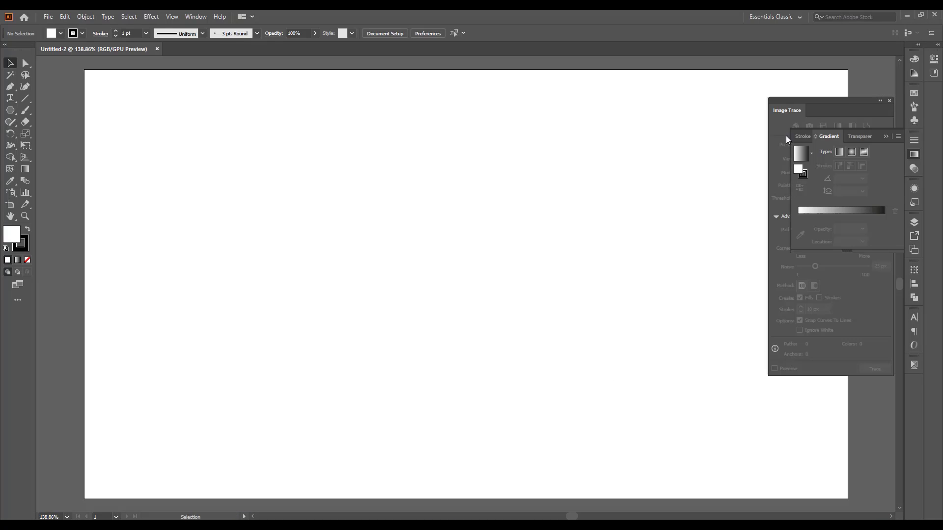
pyautogui.press('m')
pyautogui.moveTo(132, 152); pyautogui.dragTo(280, 301)
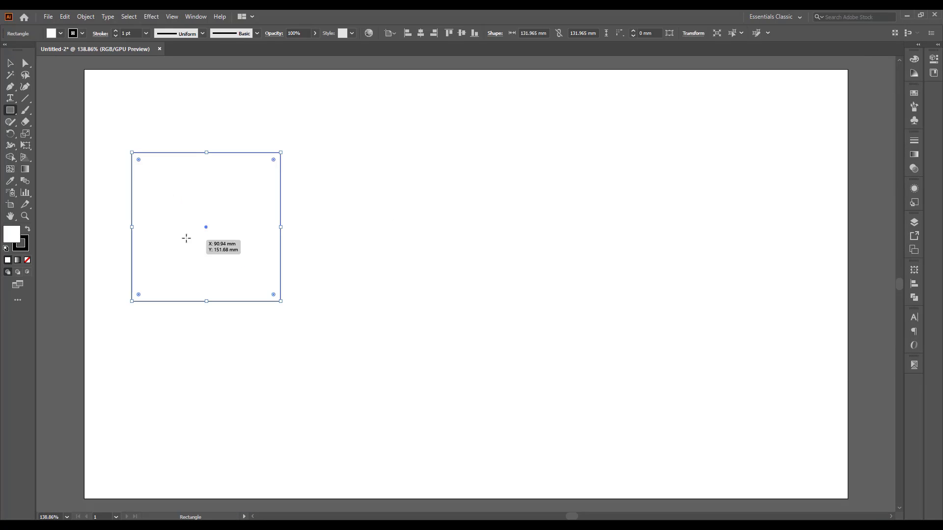
# - Remove the square's fill and set its stroke weight to 5 pt
pyautogui.press('v')
pyautogui.click(52, 33)
pyautogui.click(6, 49)
pyautogui.click(116, 30)
pyautogui.click(115, 30)
pyautogui.click(116, 30)
pyautogui.click(116, 30)
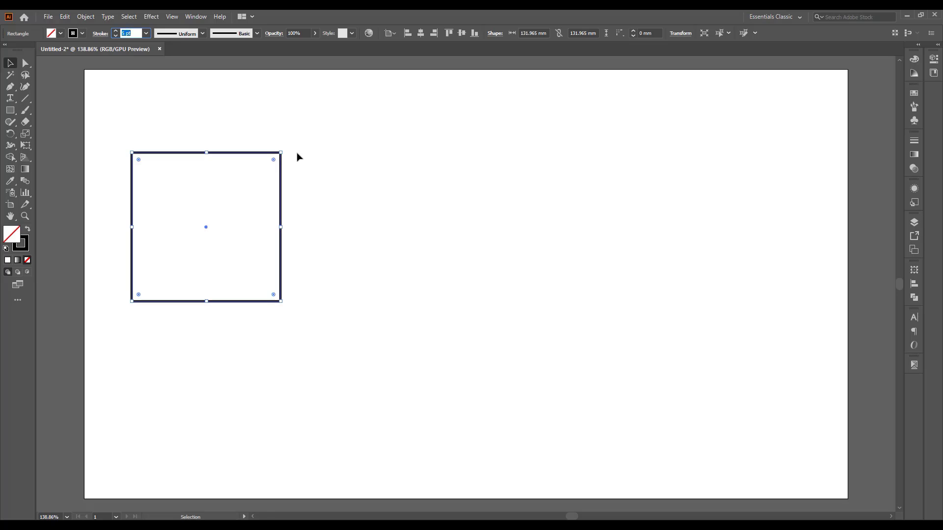
# - Scale the square down slightly and draw a circle of matching size to its right
pyautogui.moveTo(280, 152)
pyautogui.mouseDown()
pyautogui.moveTo(266, 166)
pyautogui.moveTo(441, 302)
pyautogui.mouseUp()
pyautogui.press('l')
pyautogui.press('v')
pyautogui.hotkey('ctrl', 'shift', 'a')
# - Draw a triangle as tall as the circle to its right, and shift the circle slightly toward the square
pyautogui.click(10, 110)
pyautogui.click(49, 145)
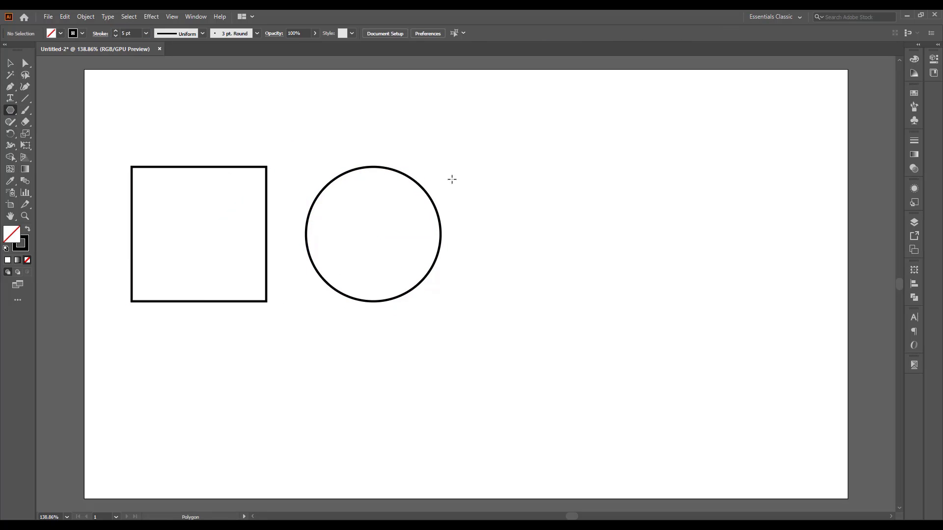
pyautogui.moveTo(515, 283); pyautogui.dragTo(470, 229)
pyautogui.press('v')
pyautogui.moveTo(465, 89); pyautogui.dragTo(534, 166)
pyautogui.hotkey('ctrl', 'shift', 'a')
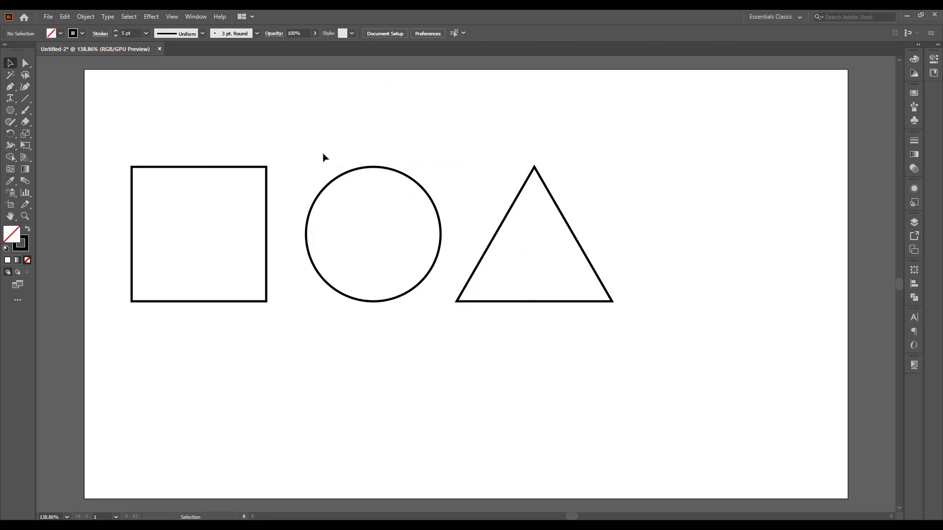
pyautogui.moveTo(343, 175); pyautogui.dragTo(337, 180)
# - Draw a horizontal line about 200 mm long below the square and circle
pyautogui.click(25, 98)
pyautogui.moveTo(119, 398); pyautogui.dragTo(345, 398)
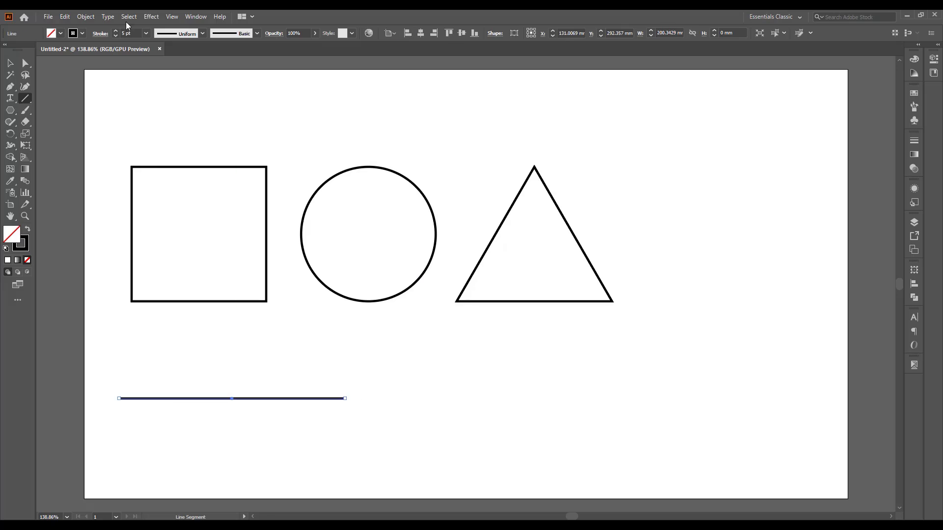
pyautogui.press('v')
# - Apply a Zig Zag effect to the line with 25 mm absolute size, 3 ridges per segment and corner points
pyautogui.click(152, 17)
pyautogui.moveTo(195, 97)
pyautogui.click(294, 163)
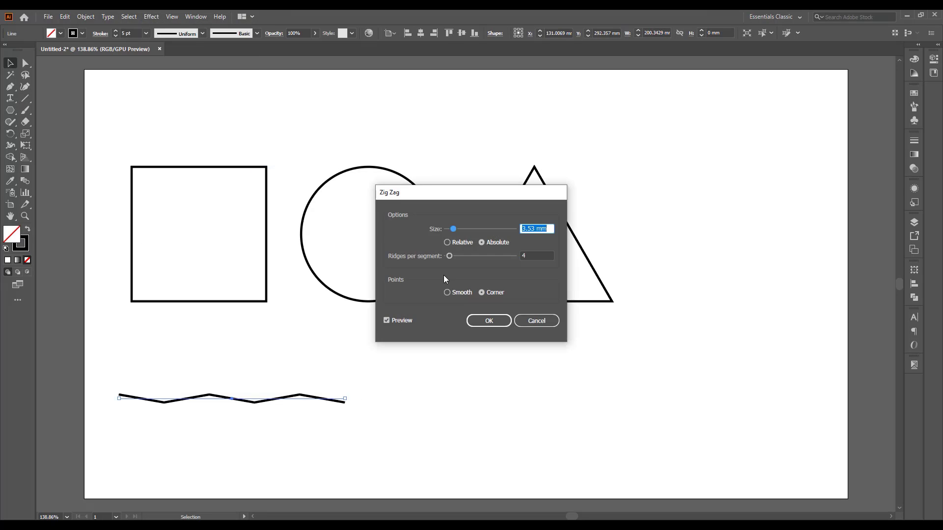
pyautogui.click(537, 227)
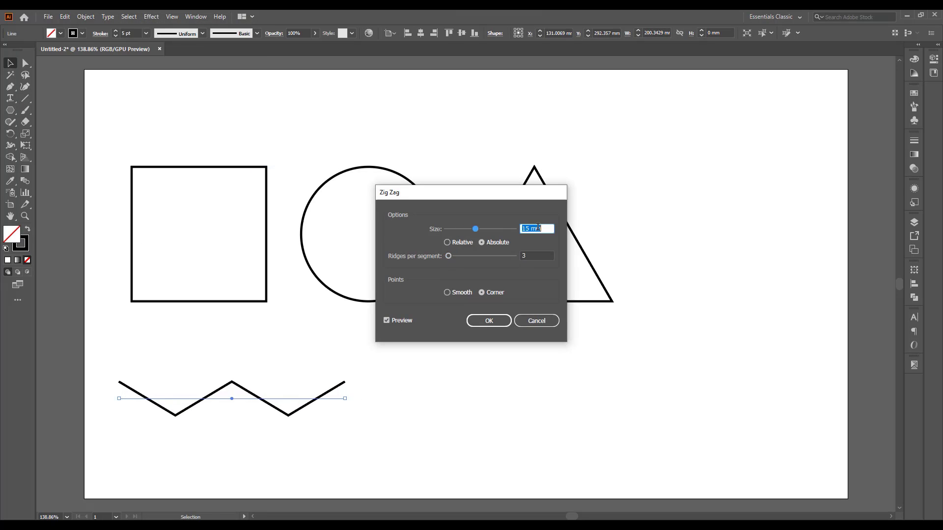
pyautogui.hotkey('shift', 'Up')
pyautogui.click(489, 321)
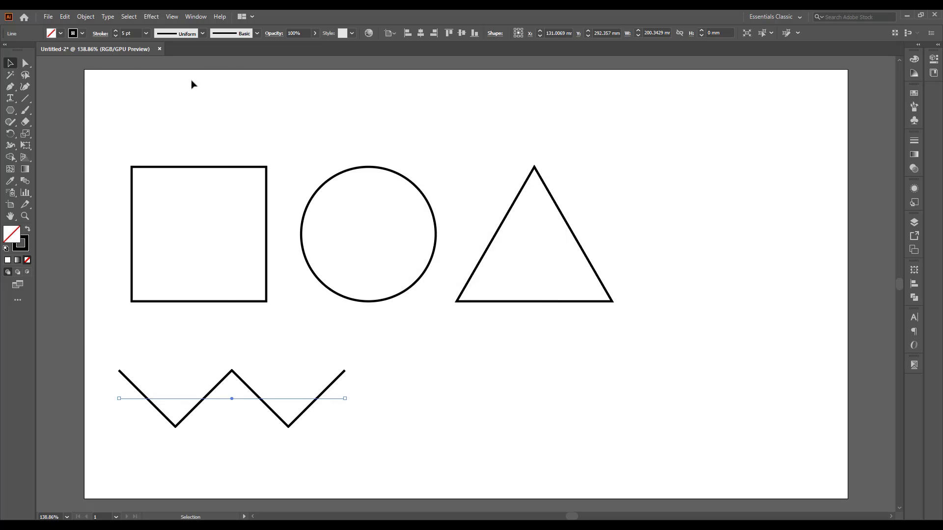
# - Expand the zigzag's appearance and move it slightly down and to the right
pyautogui.click(65, 17)
pyautogui.moveTo(85, 17)
pyautogui.click(120, 142)
pyautogui.click(300, 419)
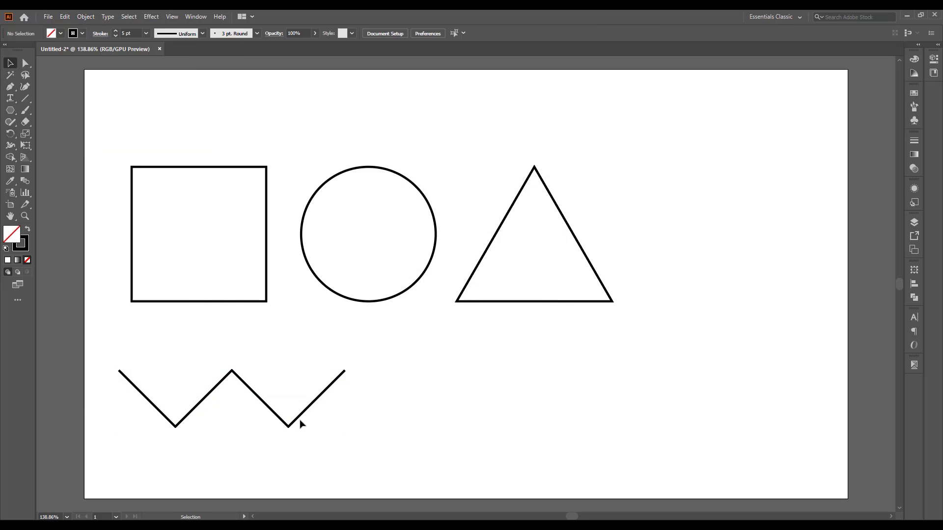
pyautogui.moveTo(300, 418); pyautogui.dragTo(310, 432)
pyautogui.click(429, 443)
# - Draw a vertical line about 89 mm long with the Pen tool below the triangle
pyautogui.press('p')
pyautogui.click(493, 470)
pyautogui.keyDown('shift'); pyautogui.click(493, 369); pyautogui.keyUp('shift')
pyautogui.press('v')
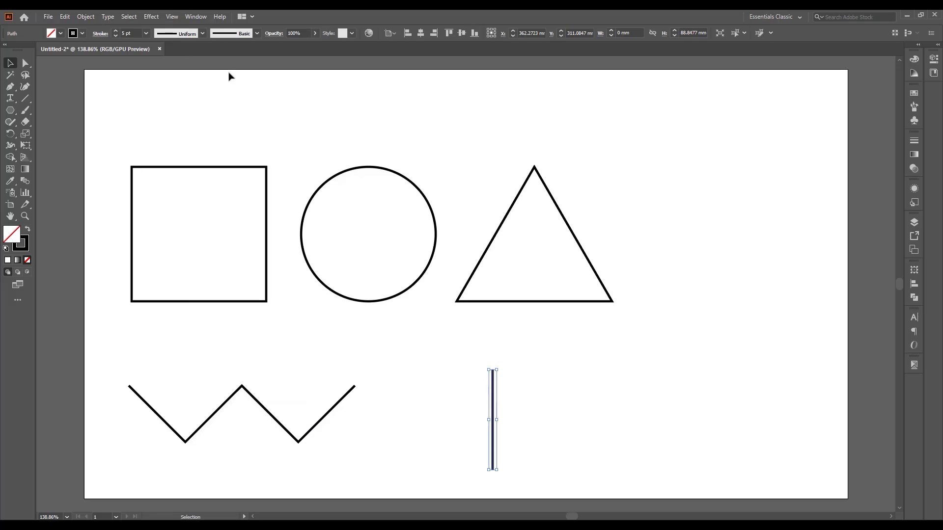
# - Try a tapered variable width profile on the vertical line's stroke, and undo it
pyautogui.click(175, 33)
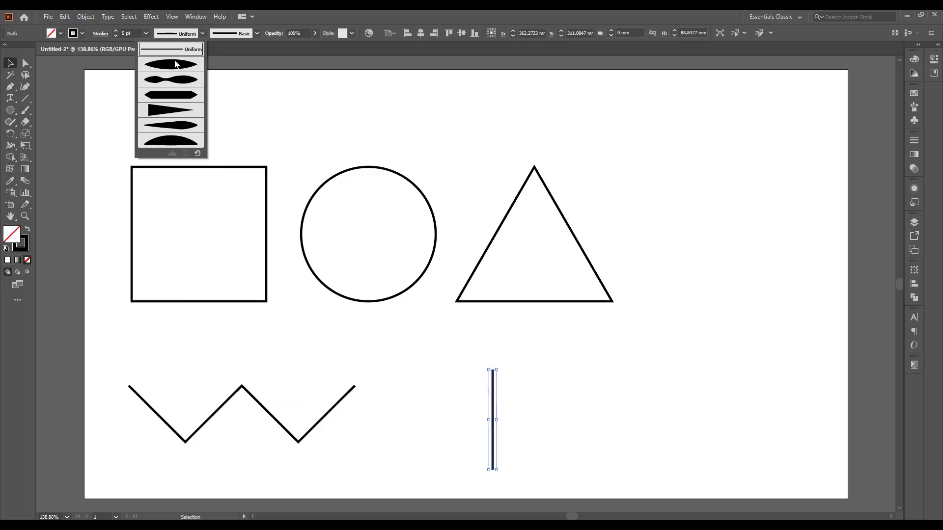
pyautogui.click(184, 129)
pyautogui.hotkey('ctrl', 'z')
pyautogui.press('a')
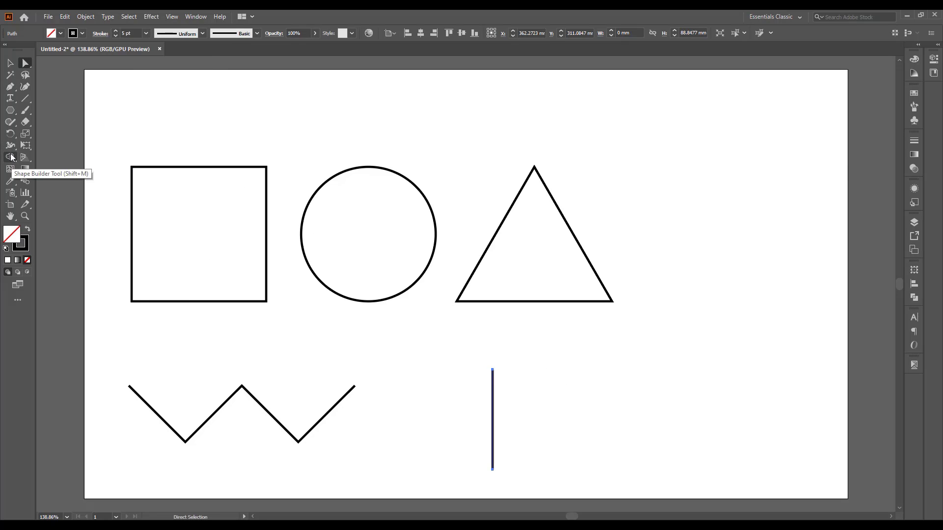
# - Widen the vertical line's stroke to about 52 mm with the Width tool, shifting the widest point down from its upper end
pyautogui.click(10, 146)
pyautogui.press('z')
pyautogui.moveTo(497, 366); pyautogui.dragTo(545, 368)
pyautogui.moveTo(421, 437)
pyautogui.mouseDown()
pyautogui.moveTo(333, 185)
pyautogui.moveTo(496, 183)
pyautogui.moveTo(640, 215)
pyautogui.mouseUp()
pyautogui.click(10, 146)
pyautogui.hotkey('ctrl', '-')
pyautogui.hotkey('ctrl', '-')
pyautogui.hotkey('ctrl', '-')
pyautogui.hotkey('ctrl', '-')
pyautogui.hotkey('ctrl', '-')
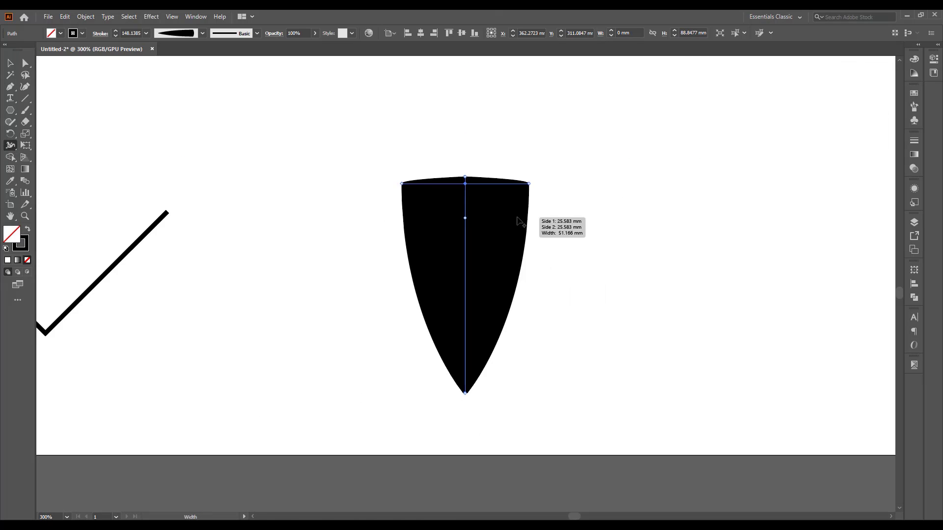
pyautogui.moveTo(465, 182); pyautogui.dragTo(464, 239)
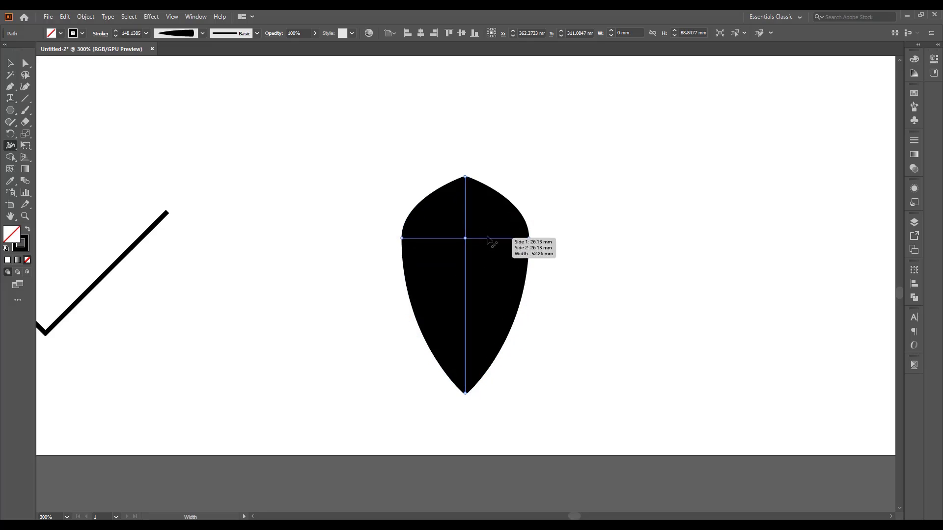
# - Delete the widened vertical line below the triangle
pyautogui.press('v')
pyautogui.press('Delete')
pyautogui.hotkey('ctrl', '-')
pyautogui.hotkey('ctrl', '-')
pyautogui.hotkey('ctrl', '-')
# - Draw a circle about 56 mm in diameter below the triangle and give it the large shapes' 5 pt outline
pyautogui.press('l')
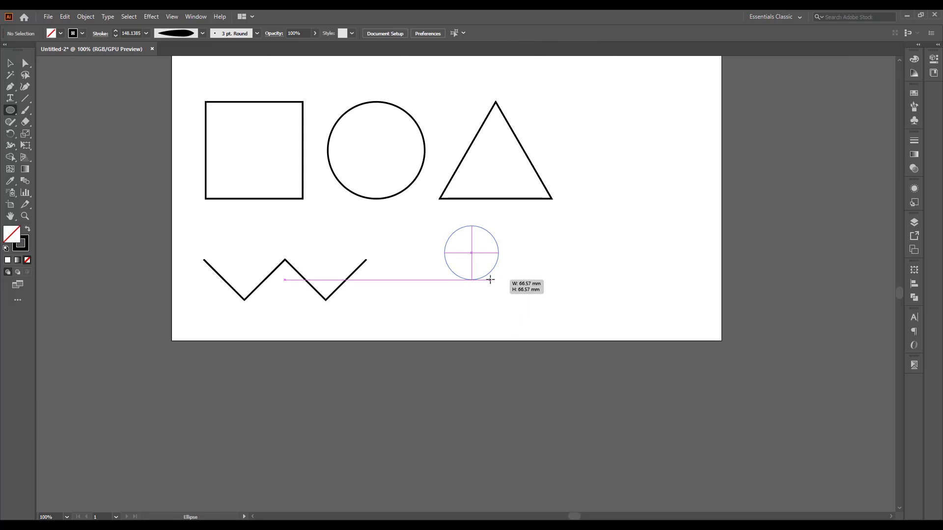
pyautogui.moveTo(490, 280)
pyautogui.mouseDown()
pyautogui.moveTo(491, 254)
pyautogui.moveTo(560, 321)
pyautogui.mouseUp()
pyautogui.press('o')
pyautogui.press('i')
pyautogui.click(400, 195)
pyautogui.press('v')
pyautogui.click(524, 272)
pyautogui.press('z')
pyautogui.press('l')
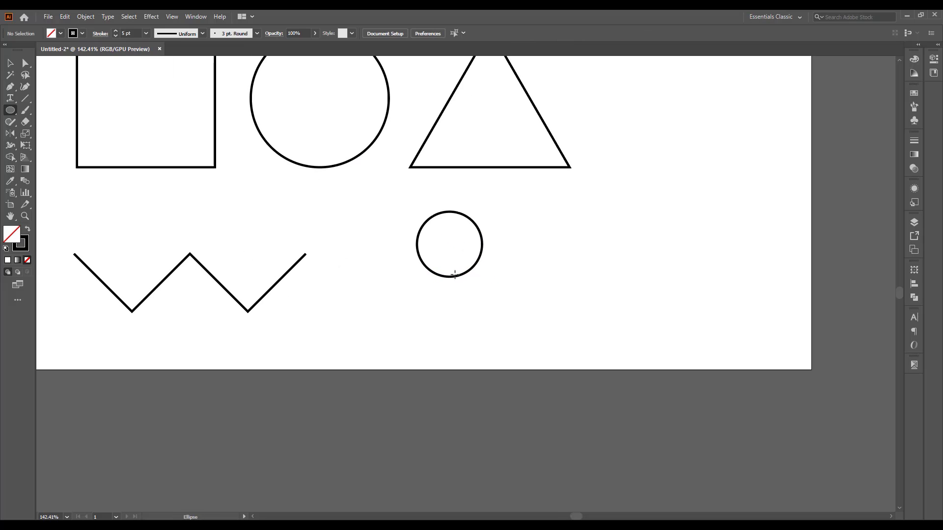
# - Draw a rectangle down from the small circle's middle and reshape it into a downward-pointing triangle by removing one lower corner
pyautogui.moveTo(416, 244); pyautogui.dragTo(448, 349)
pyautogui.press('a')
pyautogui.click(501, 346)
pyautogui.press('p')
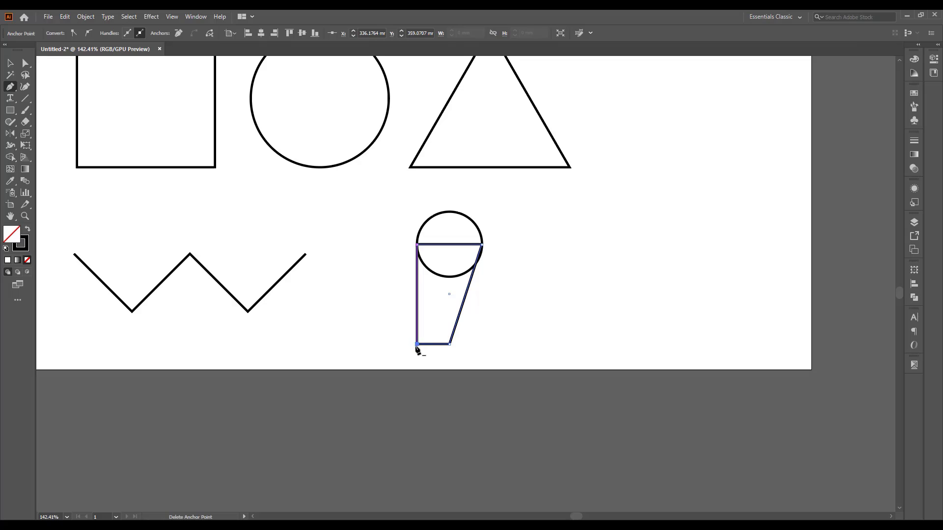
pyautogui.click(417, 346)
pyautogui.press('v')
pyautogui.scroll(3, 503, 265)
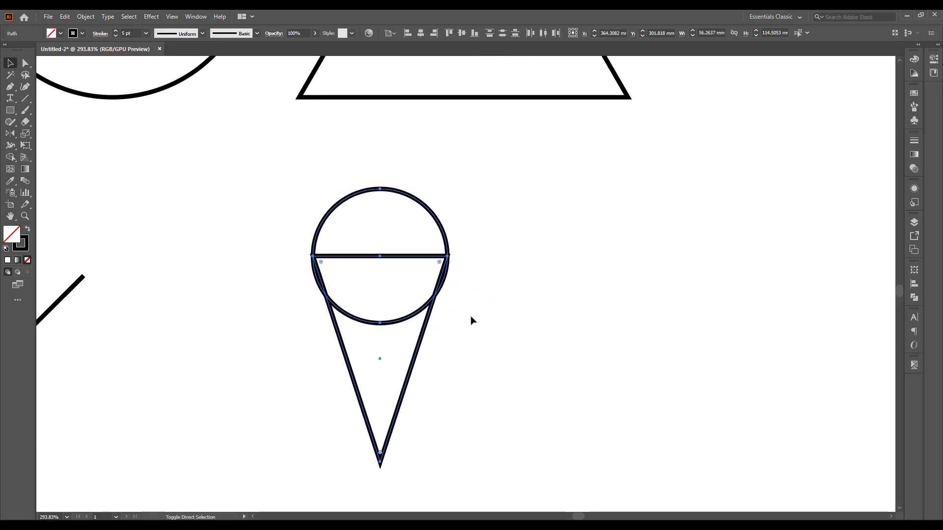
# - Try to unite the small circle and the downward triangle with Pathfinder, and undo it
pyautogui.hotkey('ctrl', 'shift', 'F9')
pyautogui.click(800, 291)
pyautogui.click(621, 317)
pyautogui.hotkey('ctrl', 'z')
# - Lower the downward triangle's top edge slightly, and delete the triangle together with the small circle
pyautogui.click(419, 350)
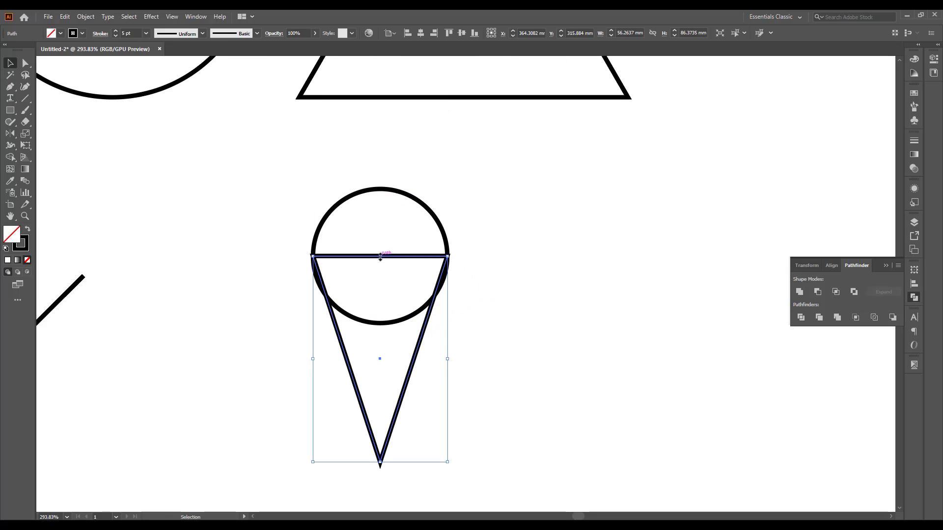
pyautogui.moveTo(380, 256); pyautogui.dragTo(378, 271)
pyautogui.click(489, 227)
pyautogui.scroll(1, 489, 226)
pyautogui.moveTo(491, 227); pyautogui.dragTo(339, 374)
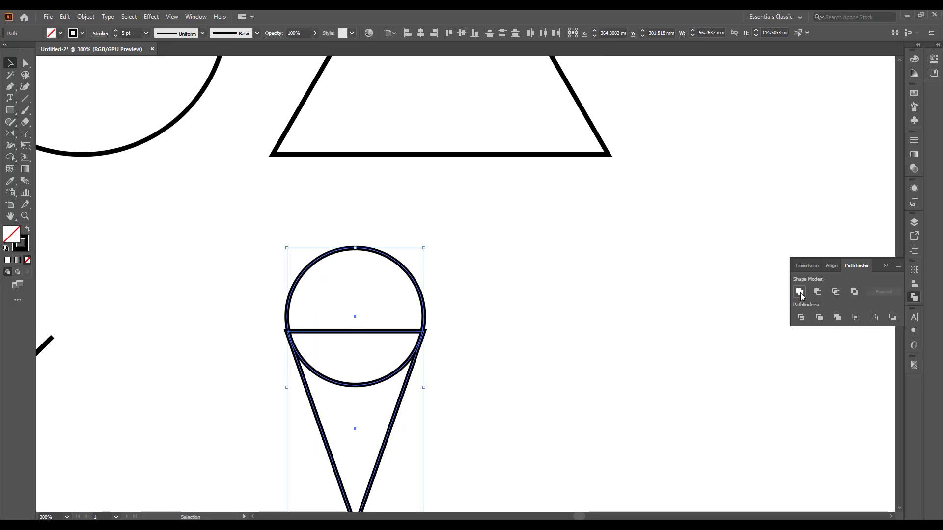
pyautogui.press('Delete')
# - Draw a circle about 65 mm in diameter below the triangle and swap its outline for a solid black fill
pyautogui.press('l')
pyautogui.hotkey('ctrl', '-')
pyautogui.moveTo(287, 319); pyautogui.dragTo(339, 352)
pyautogui.press('v')
pyautogui.click(28, 229)
# - Duplicate the black circle about 186 mm to its right and apply a white-to-black linear gradient to both circles
pyautogui.moveTo(289, 323); pyautogui.dragTo(609, 347)
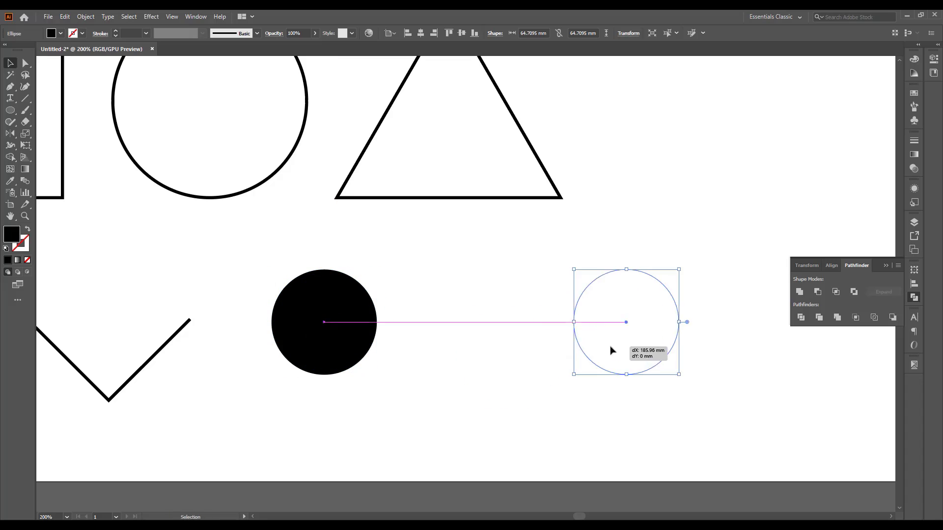
pyautogui.click(339, 333)
pyautogui.keyDown('shift'); pyautogui.click(638, 353); pyautogui.keyUp('shift')
pyautogui.click(913, 169)
pyautogui.click(914, 155)
pyautogui.click(801, 154)
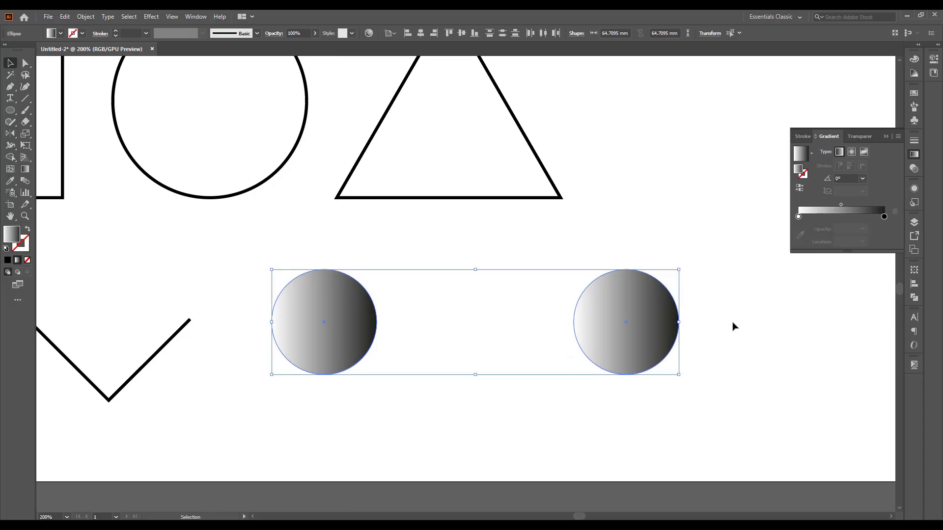
# - Delete the right circle and redirect the remaining circle's gradient steeply downward at about -73°
pyautogui.press('g')
pyautogui.moveTo(351, 267); pyautogui.dragTo(373, 385)
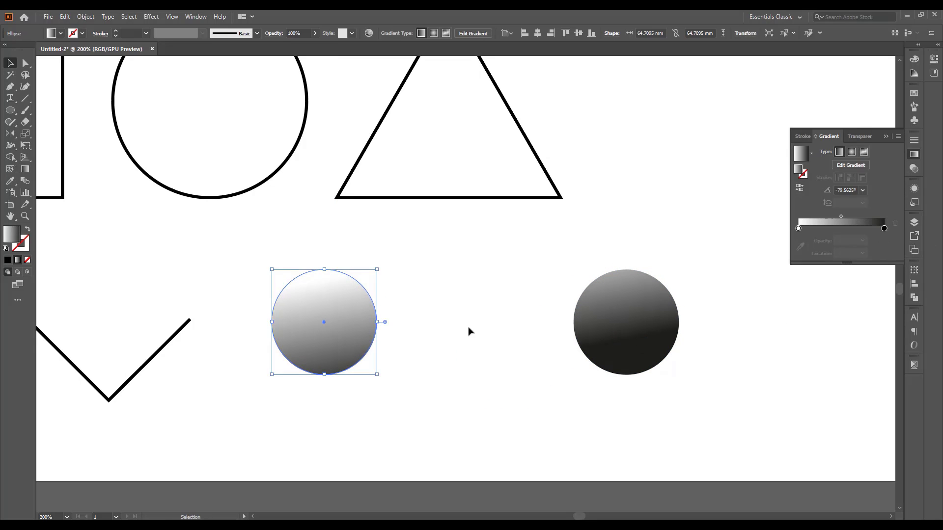
pyautogui.press('Delete')
pyautogui.click(354, 325)
pyautogui.press('g')
pyautogui.moveTo(303, 254); pyautogui.dragTo(343, 384)
pyautogui.press('v')
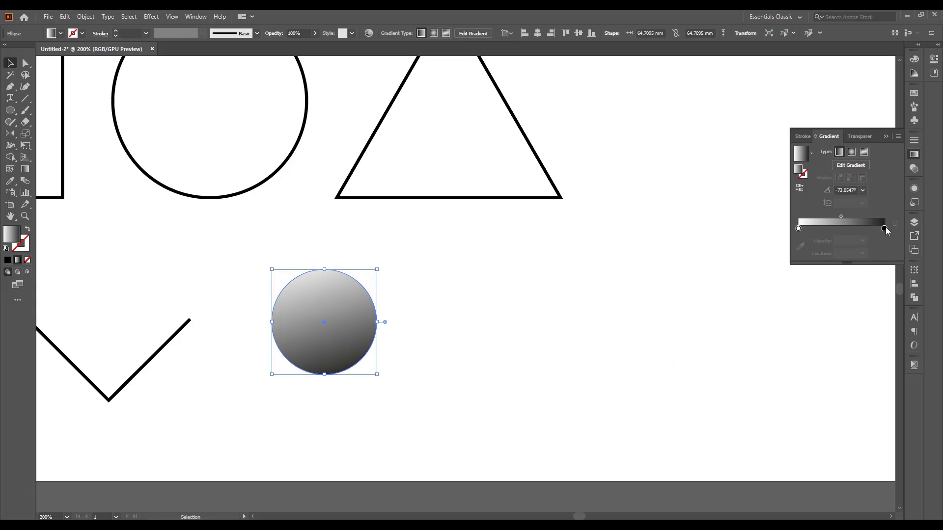
# - Lighten the gradient's dark end to gray, and duplicate the circle horizontally so the pair spans about 270 mm
pyautogui.doubleClick(884, 228)
pyautogui.moveTo(822, 266); pyautogui.dragTo(827, 266)
pyautogui.press('g')
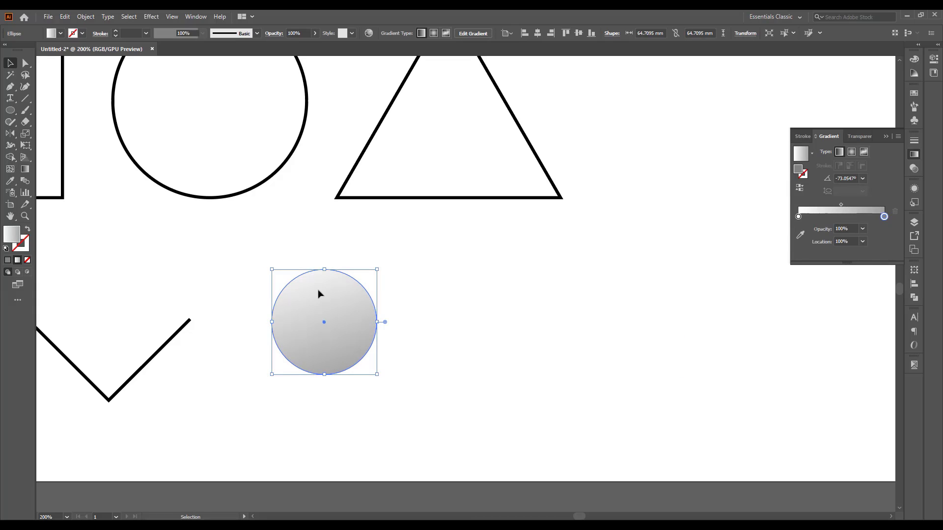
pyautogui.moveTo(348, 398); pyautogui.dragTo(683, 368)
pyautogui.press('v')
pyautogui.click(387, 383)
# - Make a blend between the two gray gradient circles
pyautogui.moveTo(747, 354); pyautogui.dragTo(293, 324)
pyautogui.click(87, 17)
pyautogui.moveTo(137, 283)
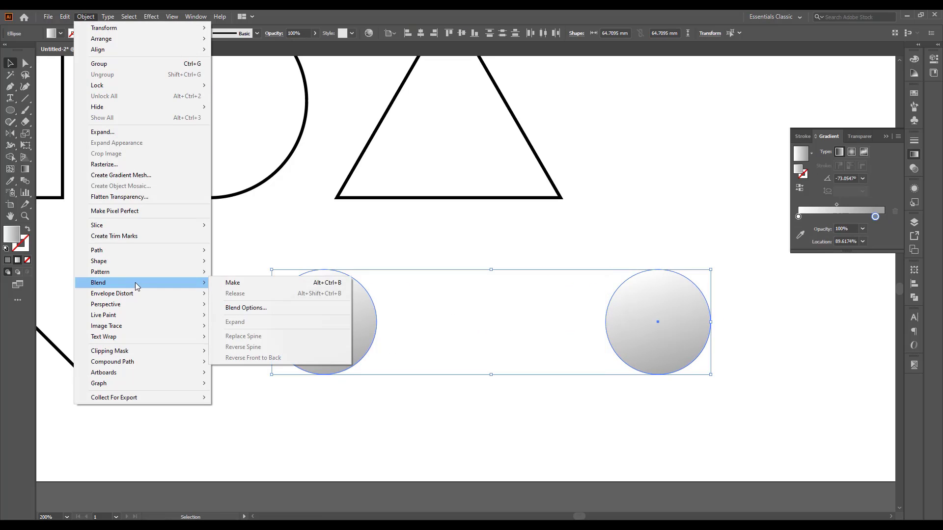
pyautogui.click(234, 283)
pyautogui.doubleClick(23, 180)
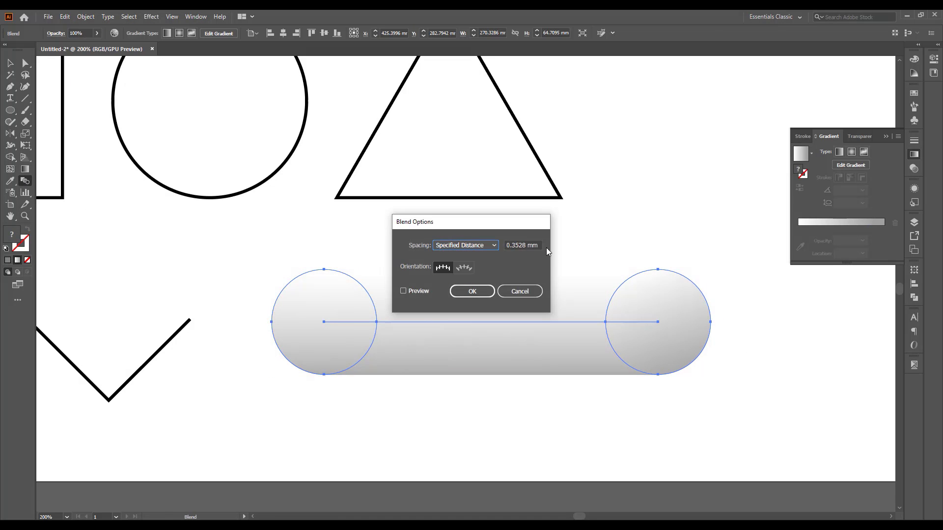
pyautogui.click(528, 296)
# - Show the rulers and switch the document units to pixels
pyautogui.hotkey('ctrl', 'r')
pyautogui.rightClick(457, 60)
pyautogui.click(517, 120)
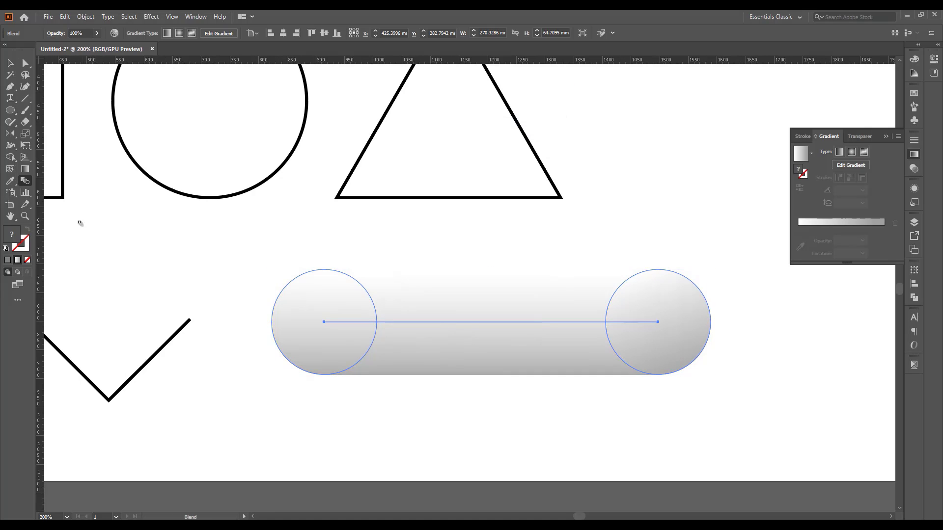
# - Set the blend's spacing to a specified distance of 1 px
pyautogui.doubleClick(23, 180)
pyautogui.click(465, 245)
pyautogui.click(472, 268)
pyautogui.press('Tab')
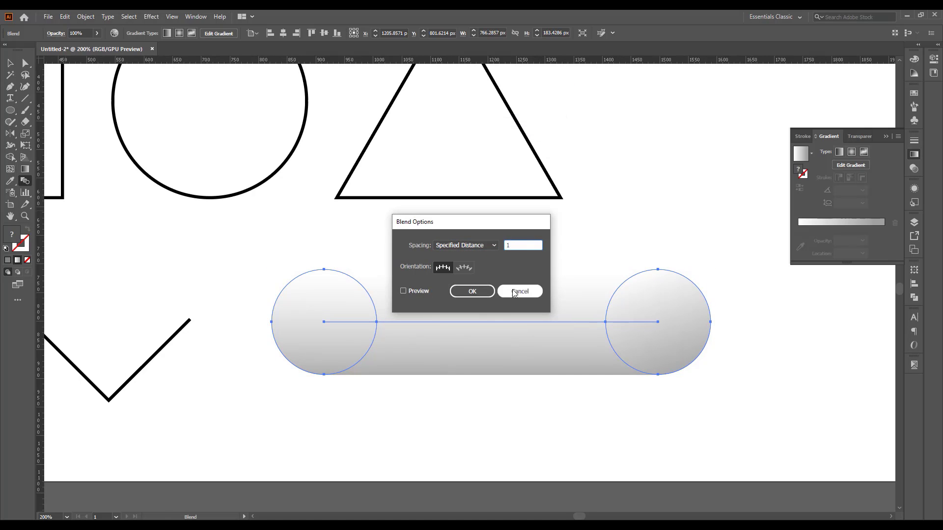
pyautogui.click(470, 292)
pyautogui.press('v')
pyautogui.click(575, 396)
pyautogui.hotkey('ctrl', '0')
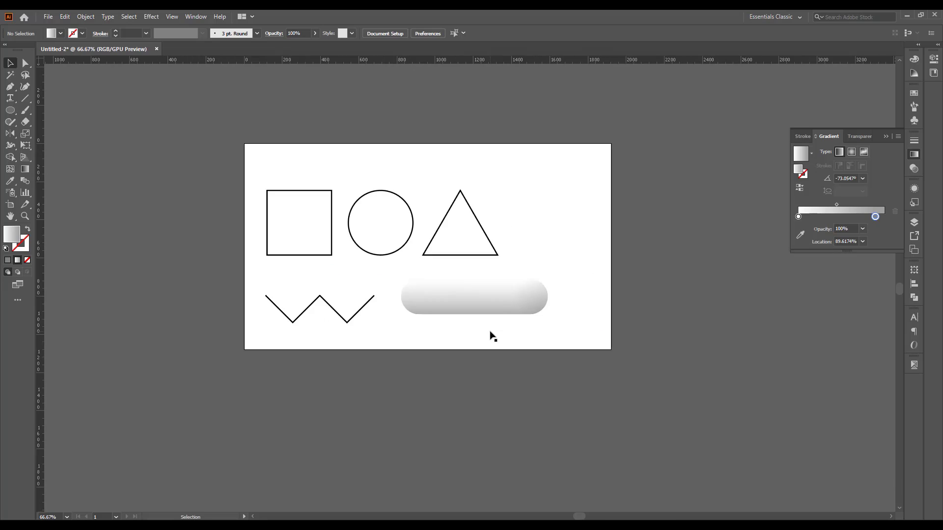
# - Place several copies of the blended pill in a column below the artboard
pyautogui.moveTo(485, 300); pyautogui.dragTo(505, 432)
pyautogui.moveTo(501, 432); pyautogui.dragTo(520, 347)
pyautogui.moveTo(519, 349); pyautogui.dragTo(518, 391)
pyautogui.moveTo(518, 392); pyautogui.dragTo(519, 431)
pyautogui.moveTo(519, 430); pyautogui.dragTo(518, 465)
pyautogui.moveTo(512, 461); pyautogui.dragTo(513, 497)
# - Move the triangle outline to the right, farther away from the circle outline
pyautogui.click(609, 408)
pyautogui.moveTo(547, 332); pyautogui.dragTo(547, 474)
pyautogui.moveTo(504, 365); pyautogui.dragTo(568, 385)
pyautogui.moveTo(513, 287); pyautogui.dragTo(605, 290)
# - Open the triangle outline by adding an anchor point beside its apex and deleting the short segment between them
pyautogui.press('p')
pyautogui.moveTo(608, 283); pyautogui.dragTo(707, 282)
pyautogui.moveTo(484, 297); pyautogui.dragTo(494, 486)
pyautogui.moveTo(536, 273); pyautogui.dragTo(577, 272)
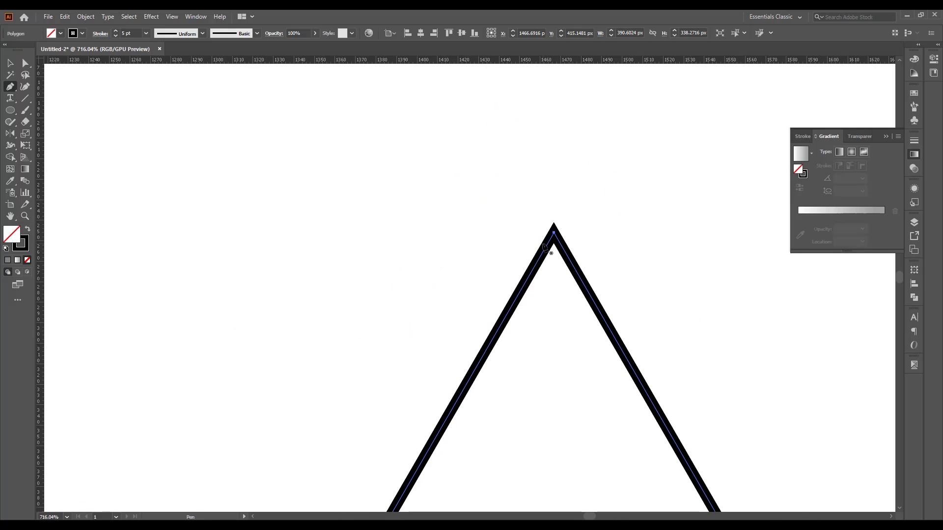
pyautogui.click(544, 247)
pyautogui.press('a')
pyautogui.click(550, 239)
pyautogui.press('Delete')
pyautogui.press('v')
# - Open the circle outline by deleting a short segment at its top
pyautogui.moveTo(644, 252); pyautogui.dragTo(540, 239)
pyautogui.moveTo(368, 172); pyautogui.dragTo(437, 174)
pyautogui.moveTo(375, 224); pyautogui.dragTo(425, 297)
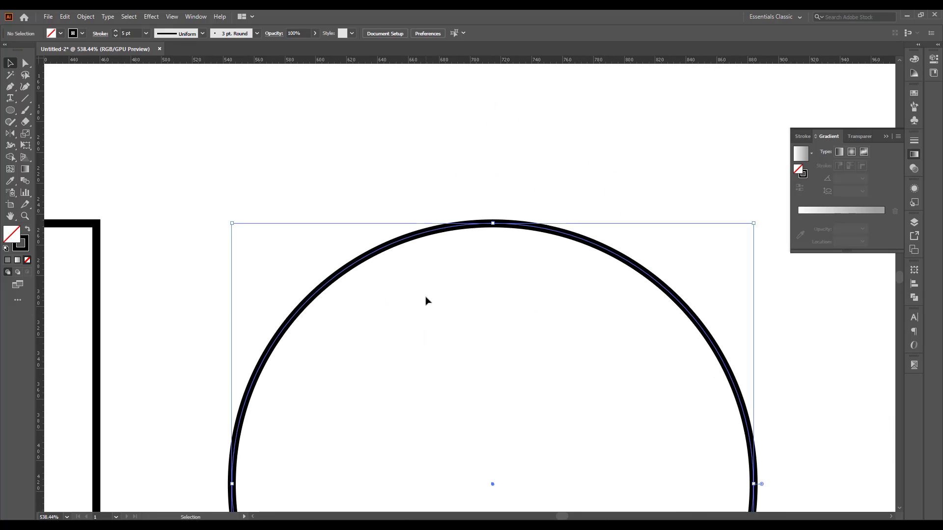
pyautogui.scroll(5, 510, 242)
pyautogui.press('a')
pyautogui.click(513, 250)
pyautogui.press('Delete')
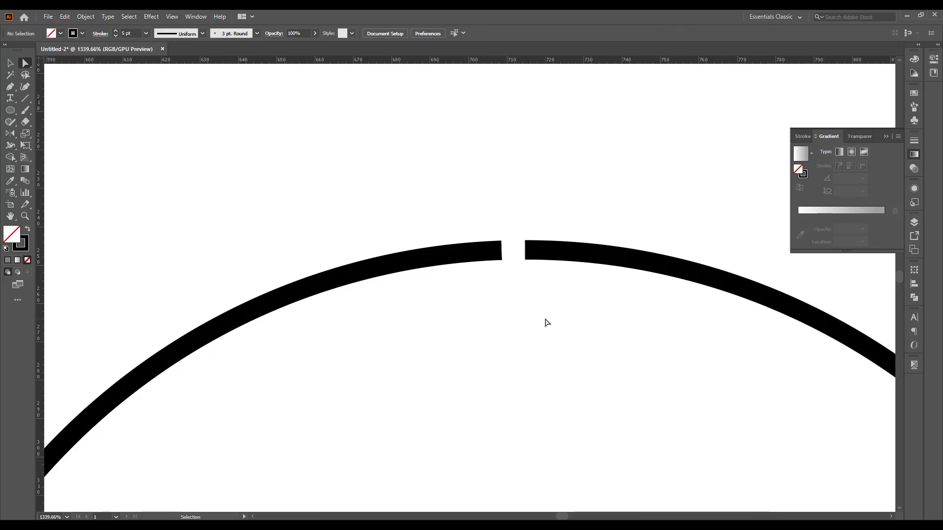
pyautogui.press('v')
# - Open the square outline by adding an anchor point beside its upper-left corner and deleting the short segment between them
pyautogui.moveTo(547, 322); pyautogui.dragTo(338, 245)
pyautogui.click(289, 218)
pyautogui.press('p')
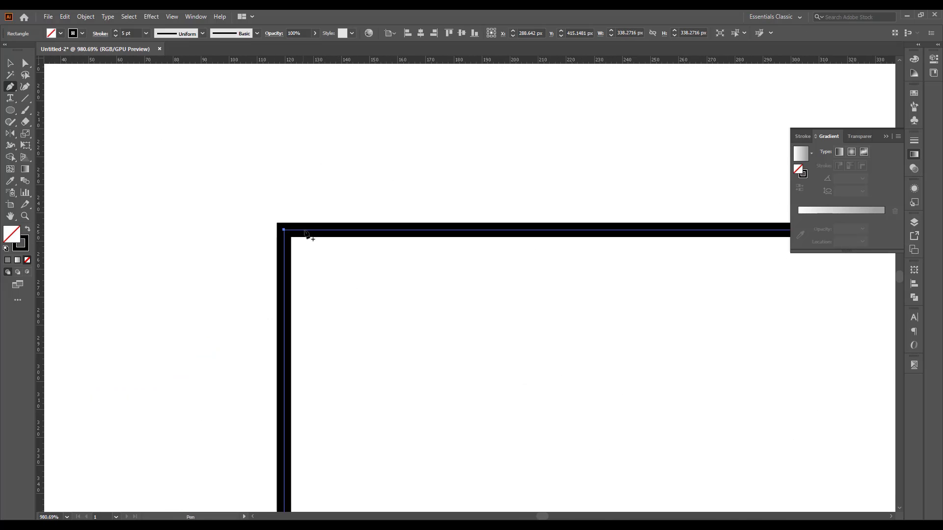
pyautogui.click(305, 231)
pyautogui.press('a')
pyautogui.click(294, 230)
pyautogui.press('Delete')
pyautogui.hotkey('ctrl', '0')
# - Move the circle outline to the right, between the square and the triangle
pyautogui.press('v')
pyautogui.click(266, 236)
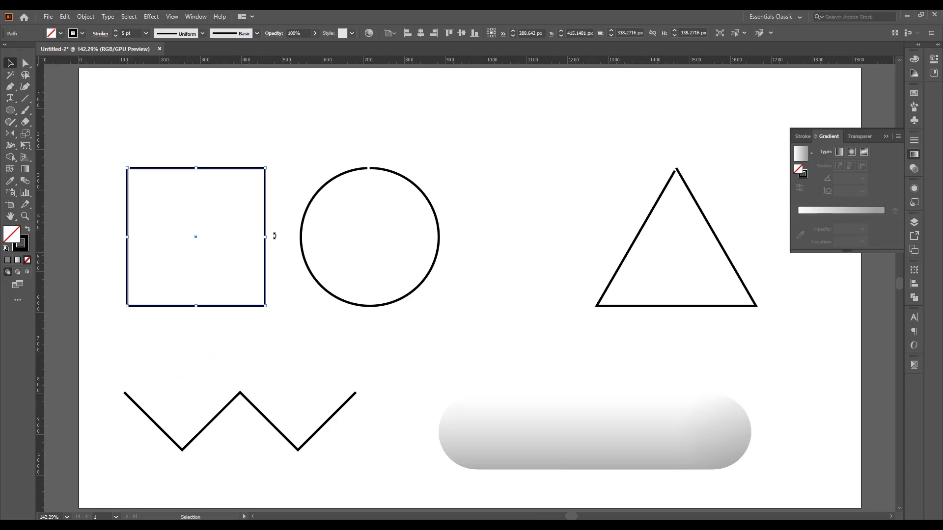
pyautogui.moveTo(320, 188); pyautogui.dragTo(387, 186)
# - Replace the spine of the blended pill on the artboard with the square outline
pyautogui.click(543, 435)
pyautogui.hotkey('ctrl', 'a')
pyautogui.click(65, 16)
pyautogui.moveTo(74, 15)
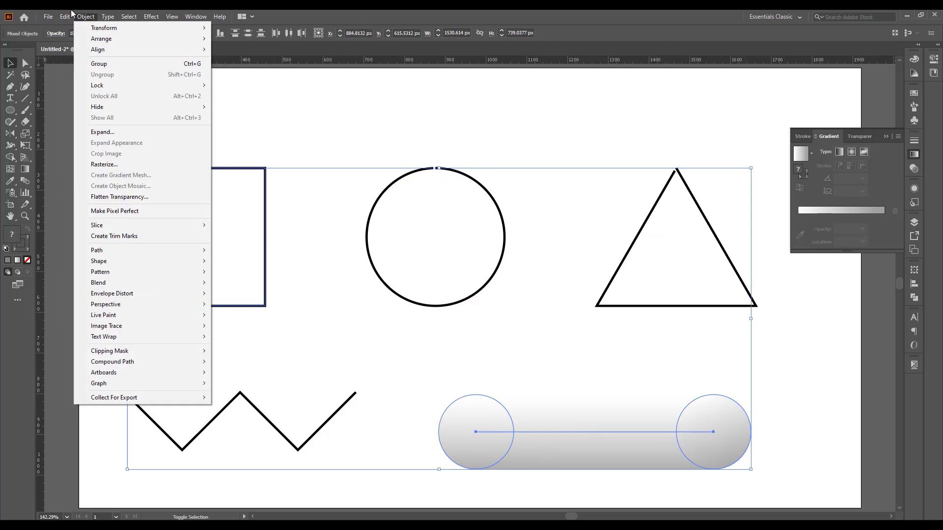
pyautogui.moveTo(140, 286)
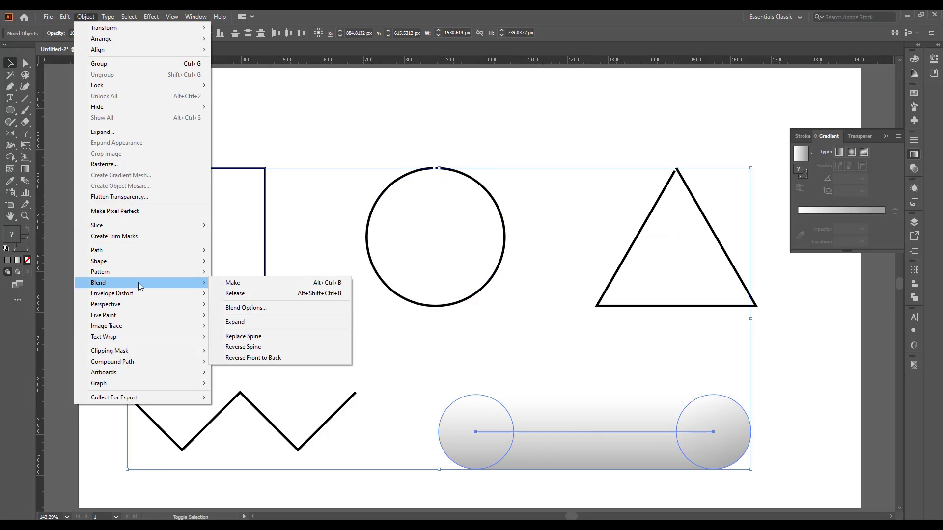
pyautogui.click(248, 336)
pyautogui.click(366, 339)
# - Replace the spine of the uppermost pill copy below the artboard with the circle outline
pyautogui.hotkey('ctrl', '-')
pyautogui.hotkey('ctrl', '-')
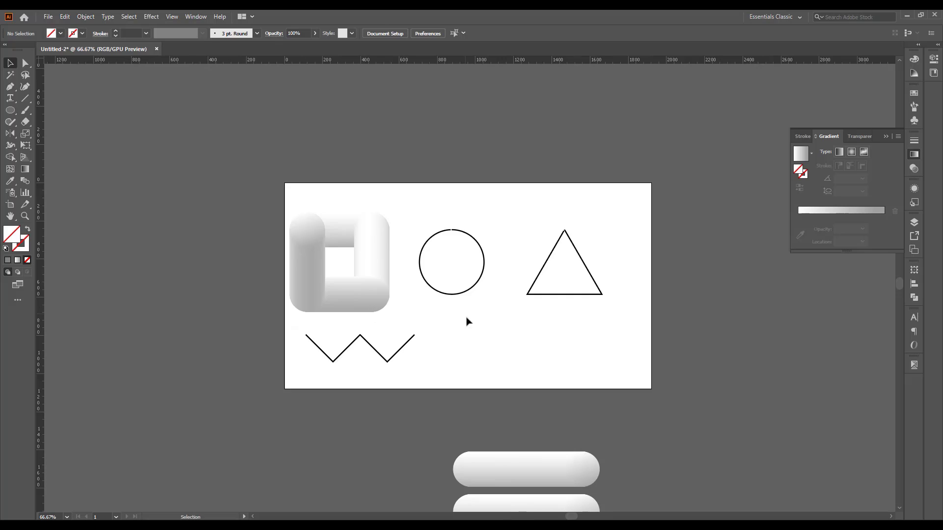
pyautogui.click(463, 293)
pyautogui.keyDown('shift'); pyautogui.click(482, 466); pyautogui.keyUp('shift')
pyautogui.click(86, 17)
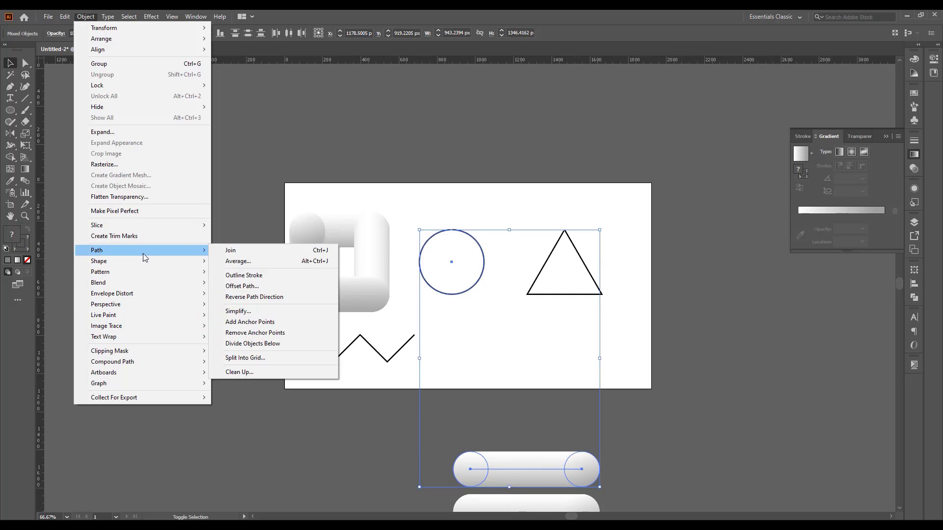
pyautogui.moveTo(141, 284)
pyautogui.click(243, 336)
# - Replace the spine of the next pill copy below the artboard with the triangle outline
pyautogui.click(545, 294)
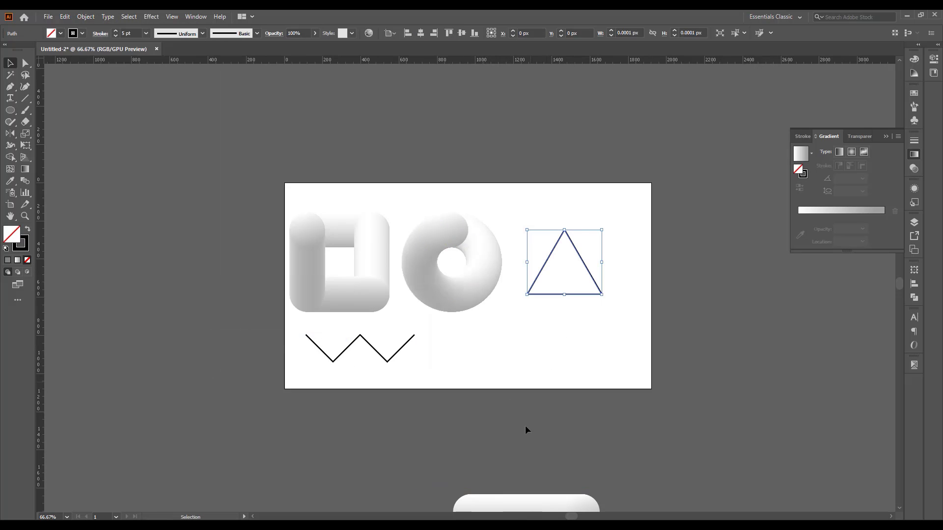
pyautogui.keyDown('shift'); pyautogui.click(525, 503); pyautogui.keyUp('shift')
pyautogui.click(86, 17)
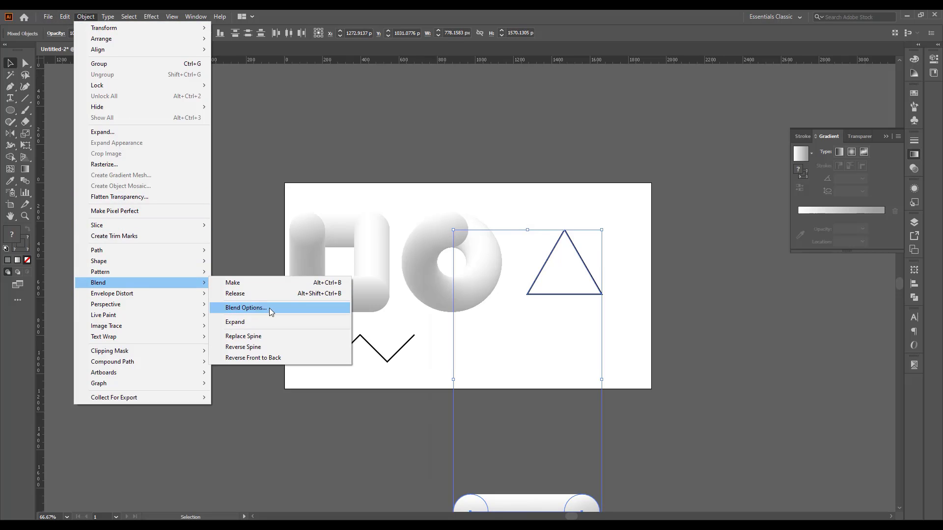
pyautogui.click(270, 335)
pyautogui.click(440, 393)
# - Move another pill copy up beneath the zigzag line, and replace its spine with the zigzag
pyautogui.moveTo(440, 394); pyautogui.dragTo(467, 319)
pyautogui.moveTo(554, 464); pyautogui.dragTo(400, 320)
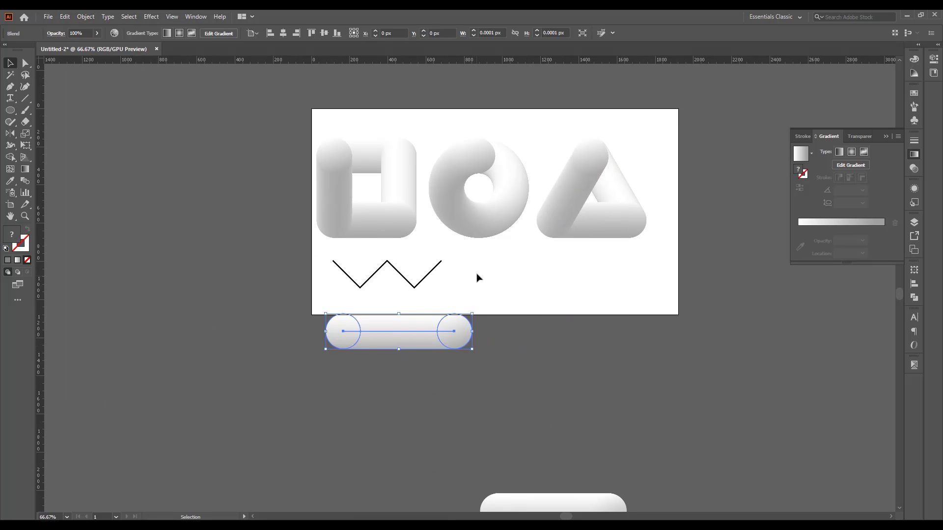
pyautogui.keyDown('shift'); pyautogui.click(427, 274); pyautogui.keyUp('shift')
pyautogui.click(85, 16)
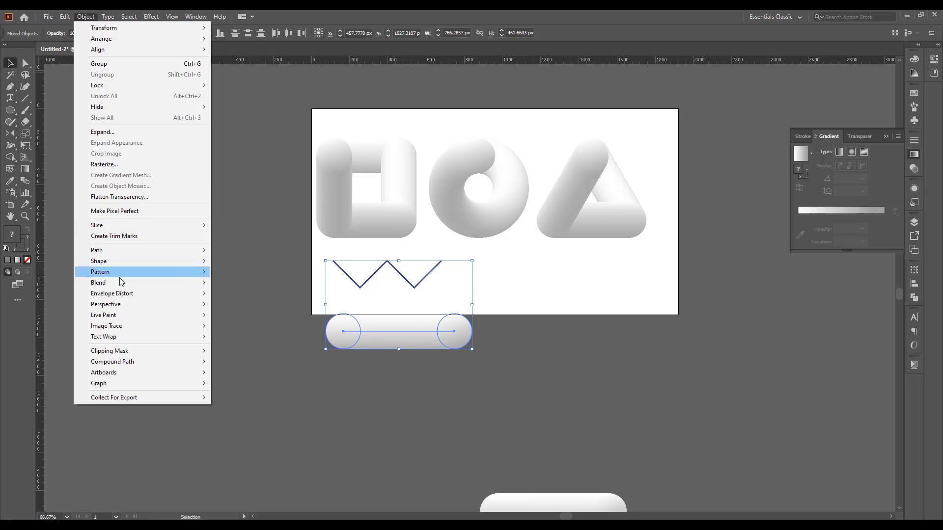
pyautogui.click(216, 334)
# - Select all the blended shapes and move them slightly up and to the right
pyautogui.scroll(2, 506, 290)
pyautogui.moveTo(424, 296); pyautogui.dragTo(425, 287)
pyautogui.hotkey('ctrl', 'a')
pyautogui.moveTo(593, 210); pyautogui.dragTo(601, 198)
pyautogui.click(73, 140)
# - Draw a tall, open zigzag path about 2,980 px high with the Pen tool to the right of the artboard
pyautogui.moveTo(650, 270); pyautogui.dragTo(368, 347)
pyautogui.press('p')
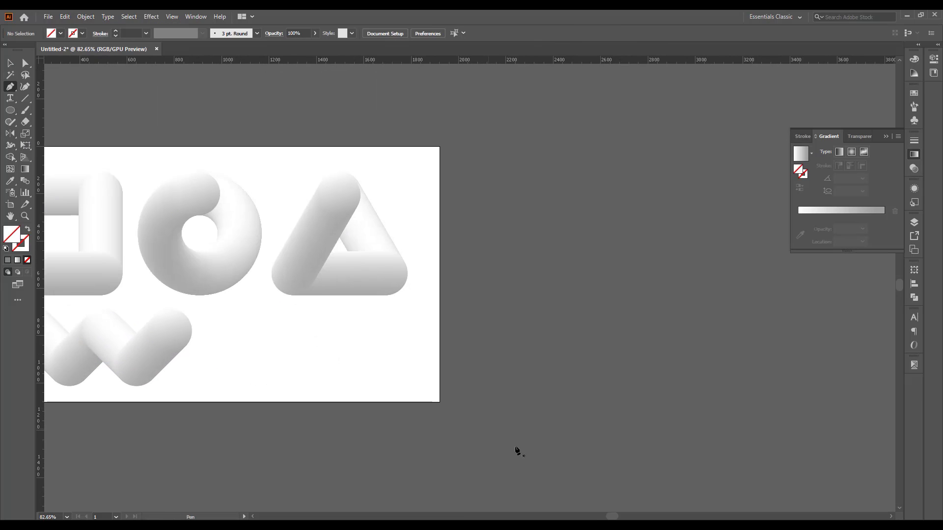
pyautogui.click(640, 486)
pyautogui.click(592, 425)
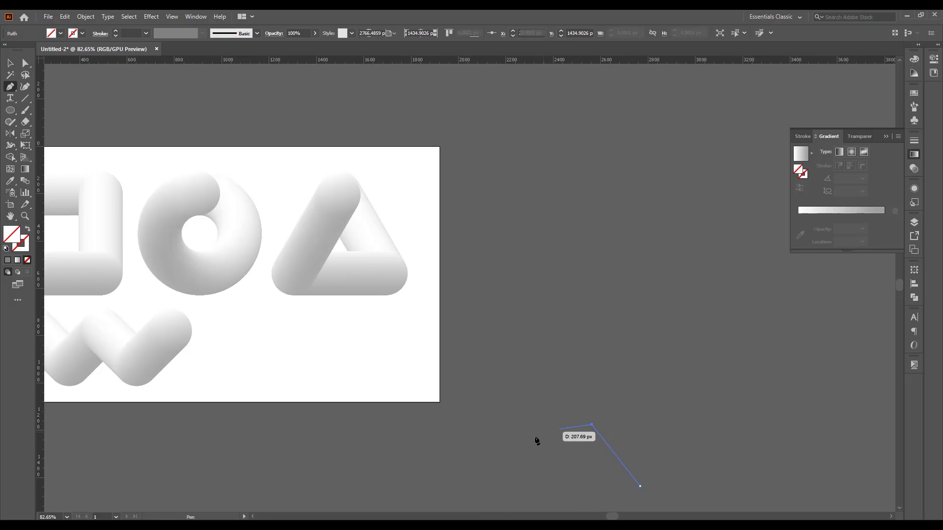
pyautogui.click(529, 440)
pyautogui.click(623, 160)
pyautogui.moveTo(619, 197); pyautogui.dragTo(583, 378)
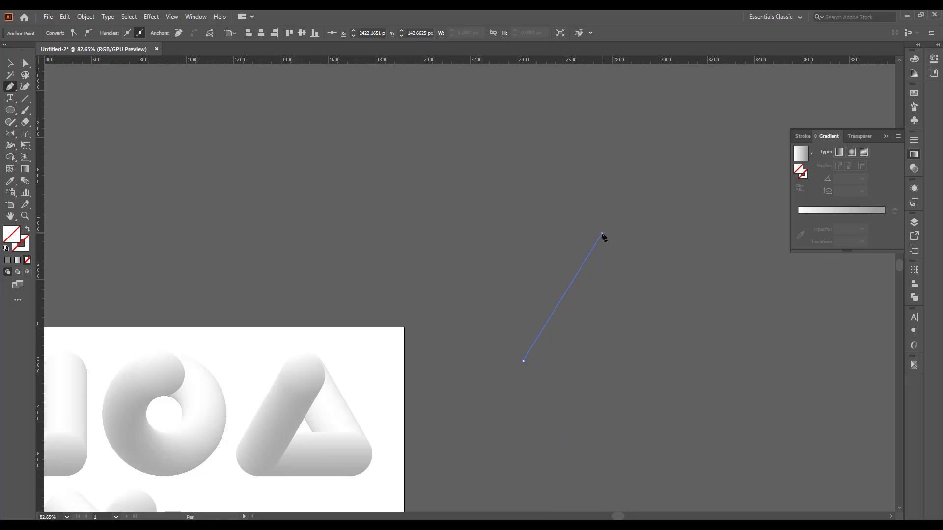
pyautogui.click(530, 219)
pyautogui.moveTo(550, 123); pyautogui.dragTo(544, 324)
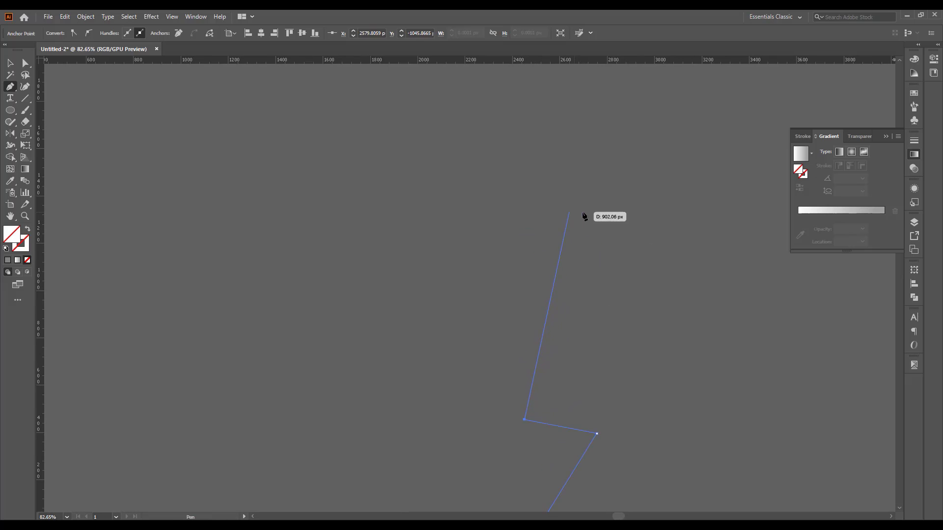
pyautogui.click(528, 162)
# - Give the tall zigzag path a 5 pt black stroke with no fill
pyautogui.click(25, 63)
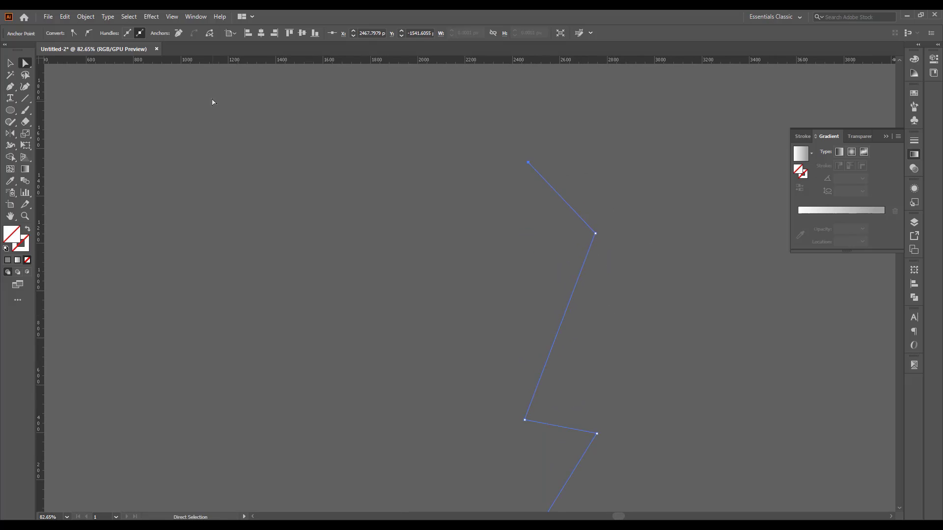
pyautogui.click(10, 62)
pyautogui.click(633, 366)
pyautogui.moveTo(633, 366); pyautogui.dragTo(535, 309)
pyautogui.scroll(8, 130, 36)
pyautogui.click(442, 294)
pyautogui.hotkey('ctrl', '-')
pyautogui.hotkey('ctrl', '-')
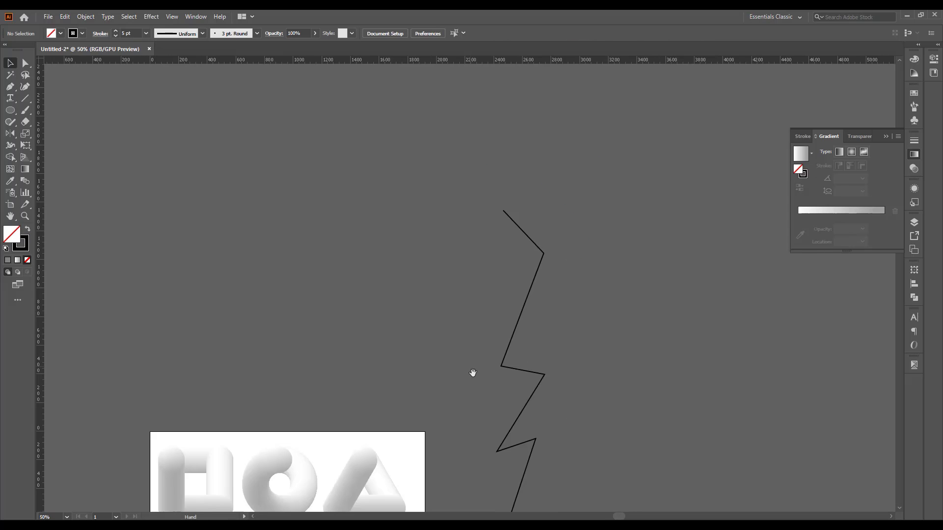
# - Reposition the tall zigzag's anchor points so the path becomes about 376 px wide and 1910 px high
pyautogui.moveTo(474, 374); pyautogui.dragTo(436, 240)
pyautogui.click(477, 200)
pyautogui.moveTo(475, 80); pyautogui.dragTo(476, 232)
pyautogui.moveTo(505, 322); pyautogui.dragTo(519, 273)
pyautogui.press('a')
pyautogui.click(537, 315)
pyautogui.click(541, 272)
pyautogui.press('v')
pyautogui.moveTo(558, 211); pyautogui.dragTo(496, 280)
pyautogui.moveTo(519, 310); pyautogui.dragTo(513, 312)
pyautogui.click(536, 401)
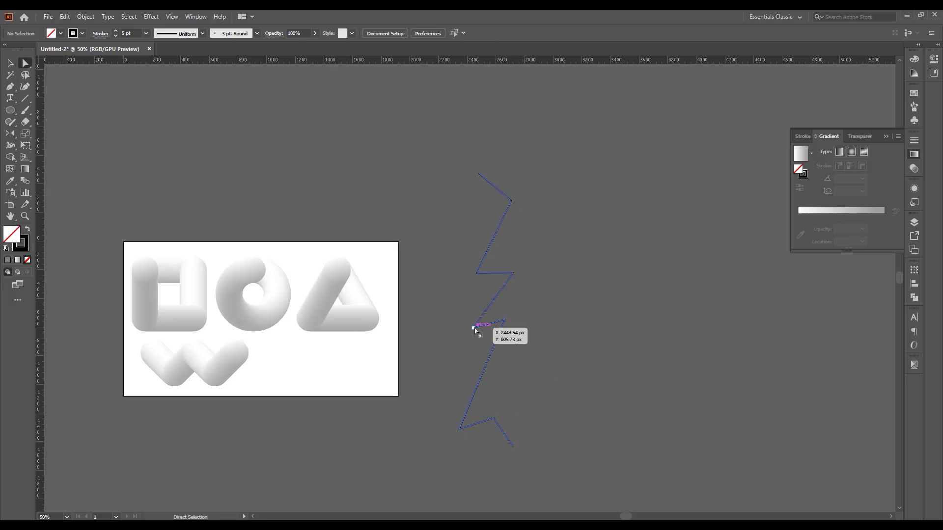
pyautogui.click(506, 436)
pyautogui.moveTo(511, 437); pyautogui.dragTo(520, 370)
# - Move a pill copy up near the foot of the tall zigzag, and copy the zigzag path
pyautogui.moveTo(319, 471); pyautogui.dragTo(419, 414)
pyautogui.click(509, 359)
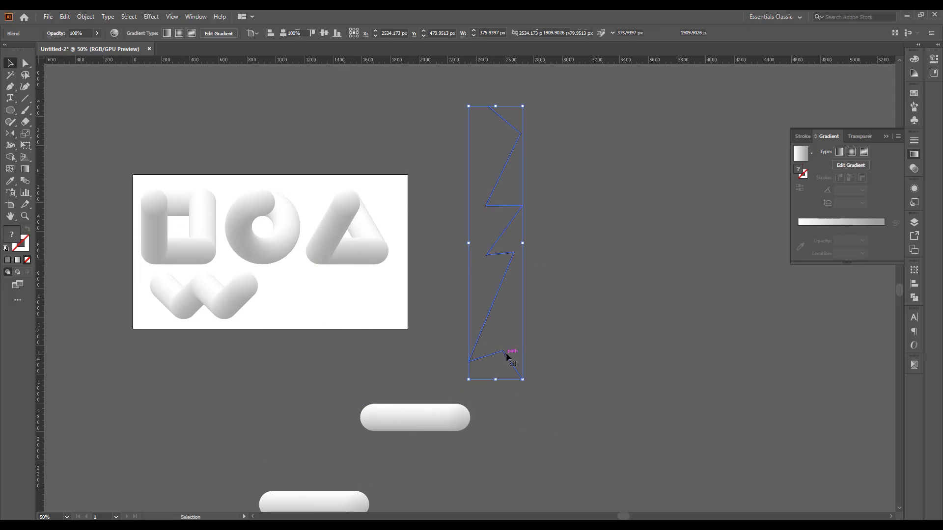
pyautogui.click(65, 16)
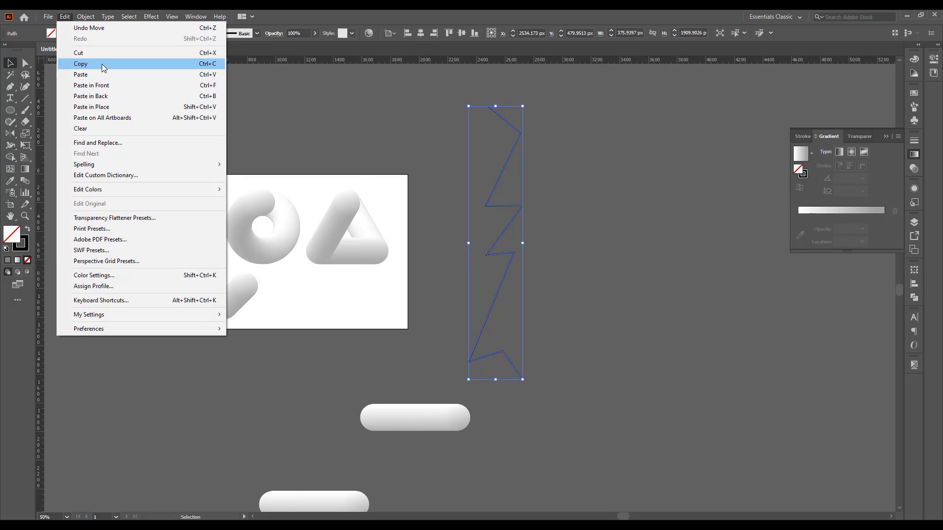
pyautogui.click(74, 64)
# - Replace the spine of the pill copy below the artboard with the tall zigzag path
pyautogui.keyDown('shift'); pyautogui.click(430, 430); pyautogui.keyUp('shift')
pyautogui.click(85, 17)
pyautogui.moveTo(148, 283)
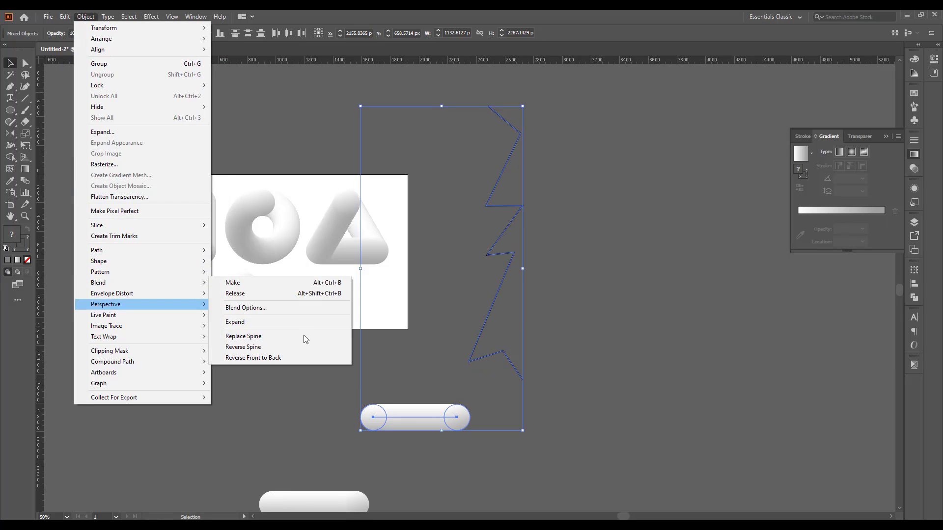
pyautogui.click(283, 337)
# - Paste the copied zigzag path in front of the tall tube and make its stroke red
pyautogui.click(570, 365)
pyautogui.hotkey('ctrl', 'f')
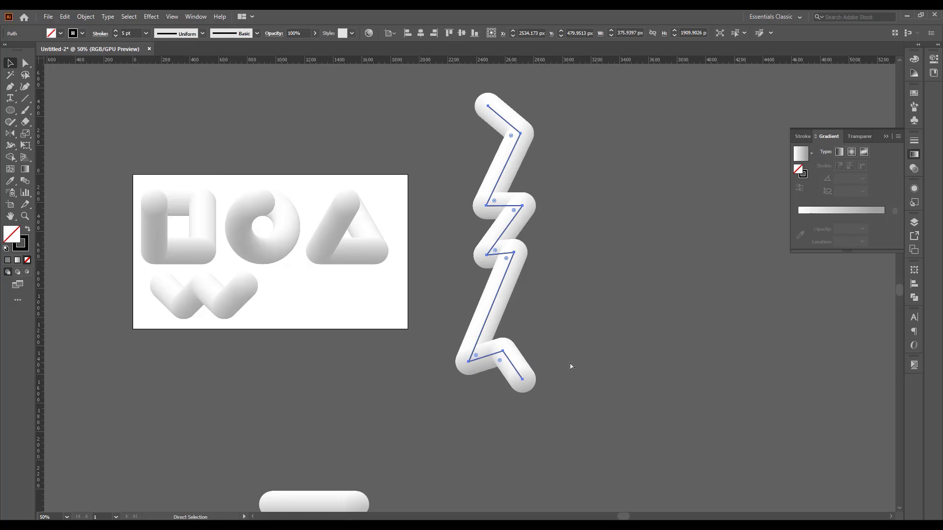
pyautogui.press('v')
pyautogui.click(60, 33)
pyautogui.click(746, 271)
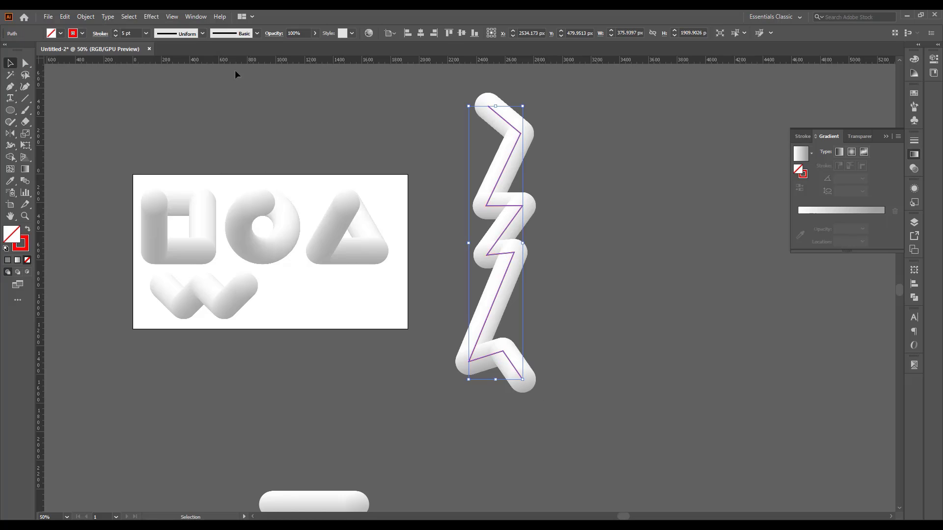
# - Set the red zigzag line's weight to 11 pt with round caps and round corner joins
pyautogui.click(115, 30)
pyautogui.click(115, 31)
pyautogui.click(115, 31)
pyautogui.click(115, 30)
pyautogui.click(115, 31)
pyautogui.click(115, 31)
pyautogui.click(914, 141)
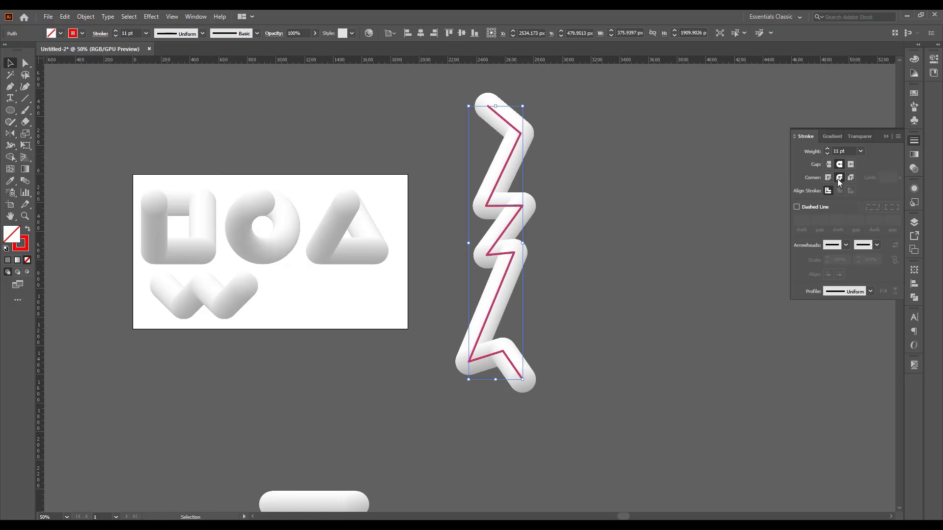
pyautogui.hotkey('ctrl', 'shift', 'a')
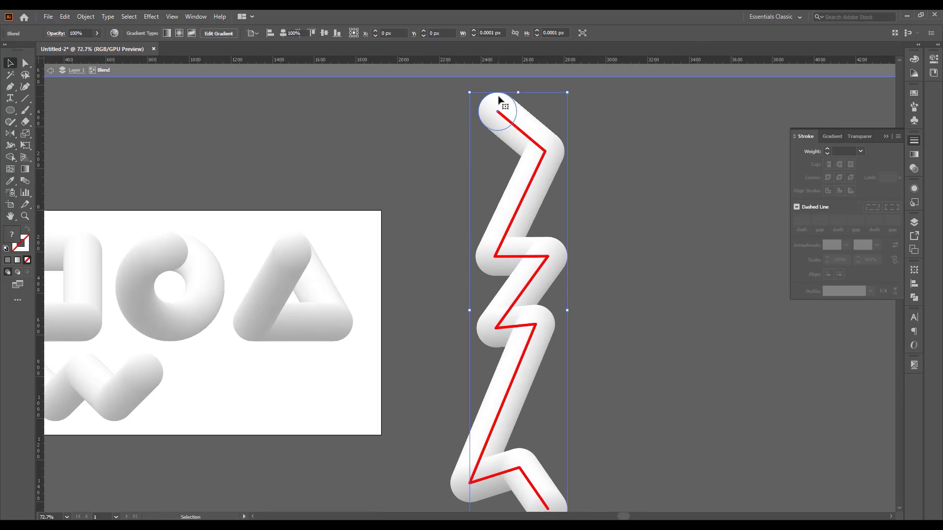
# - Scale the upper end circle inside the tall tube's blend down uniformly to 128.4 px
pyautogui.click(497, 111)
pyautogui.click(25, 134)
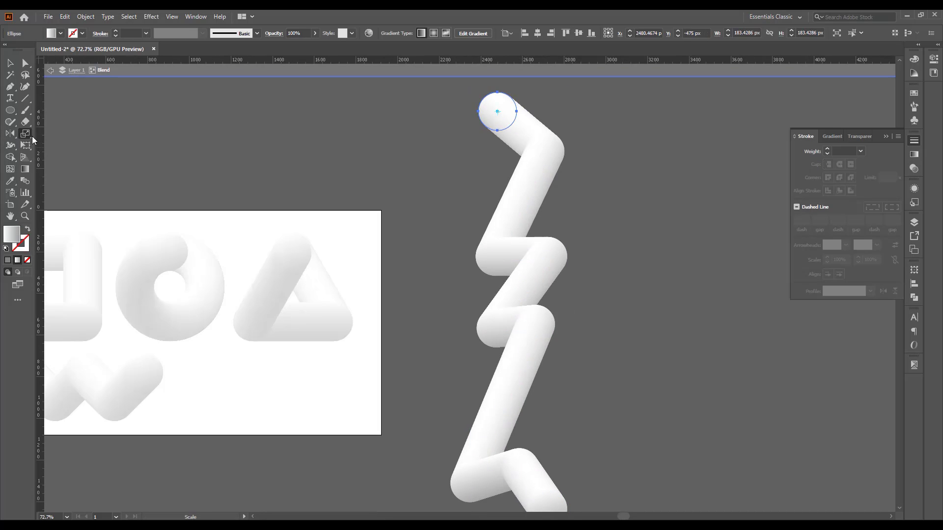
pyautogui.doubleClick(29, 135)
pyautogui.write('90')
pyautogui.press('Return')
pyautogui.hotkey('ctrl', 'z')
pyautogui.press('Return')
pyautogui.write('80')
pyautogui.press('Return')
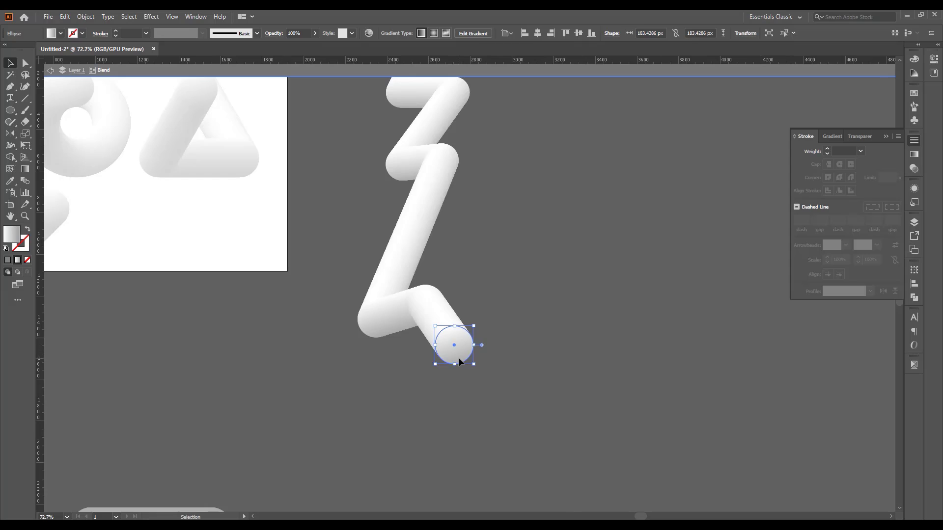
# - Scale the lower end circle of the tall tube down to 128.4 px to match the upper one
pyautogui.press('Return')
pyautogui.press('Return')
pyautogui.hotkey('ctrl', 'z')
pyautogui.press('s')
pyautogui.press('Return')
pyautogui.press('Return')
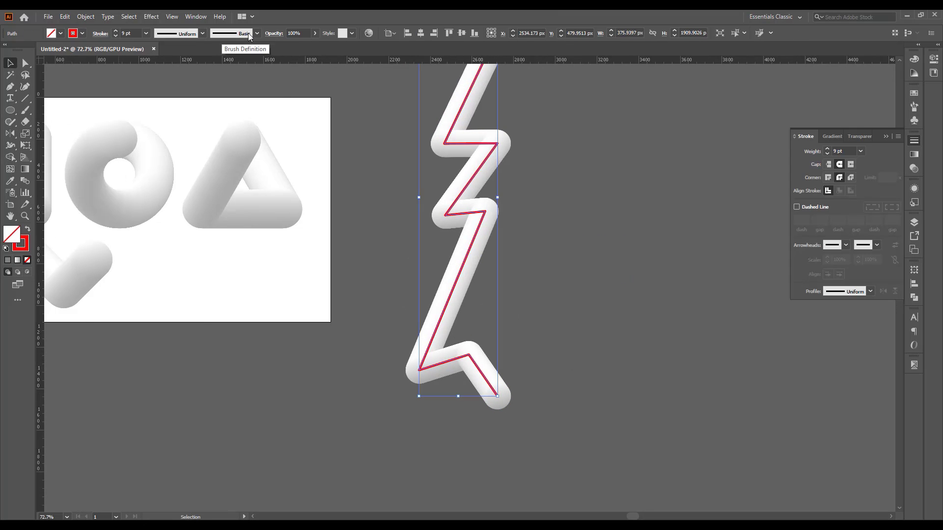
# - Try a different blending mode on the red zigzag line over the tall tube
pyautogui.click(270, 34)
pyautogui.click(194, 51)
pyautogui.click(204, 143)
pyautogui.click(597, 239)
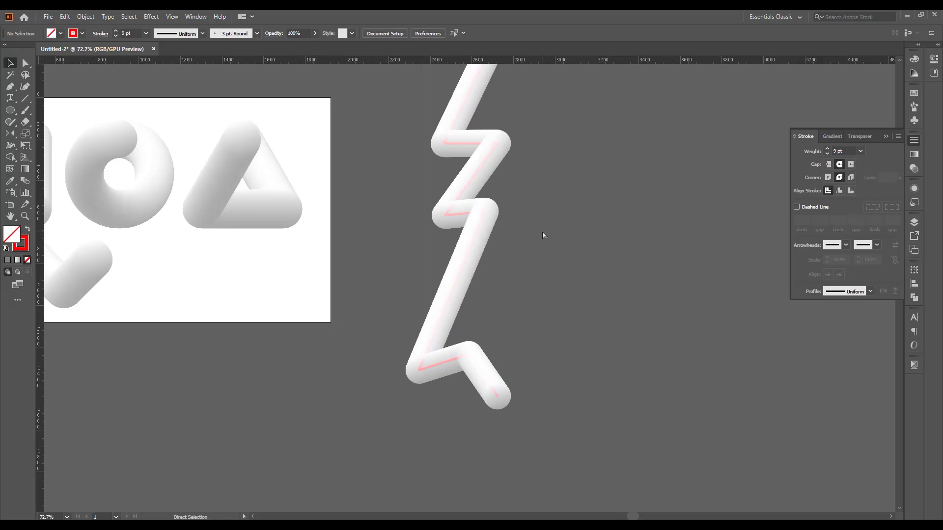
# - Undo the blending mode change on the red zigzag line
pyautogui.click(459, 212)
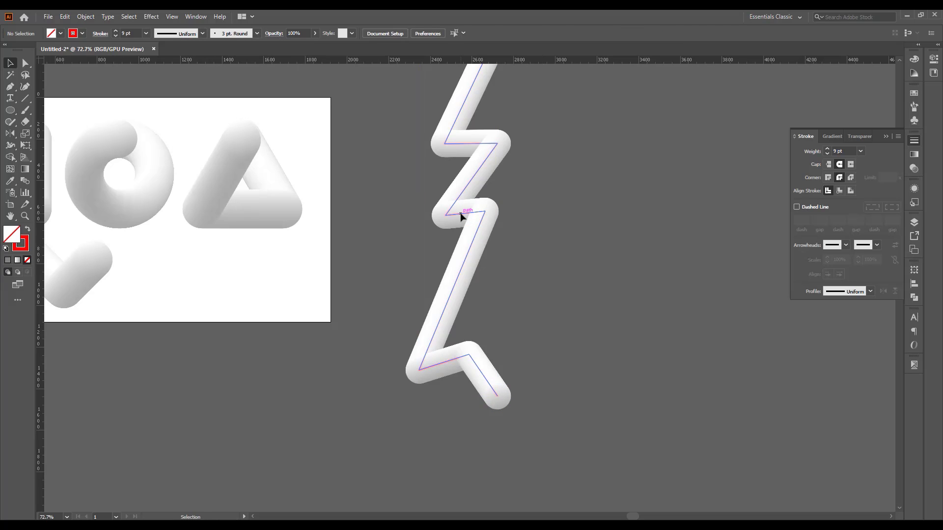
pyautogui.click(638, 231)
pyautogui.click(81, 33)
pyautogui.click(36, 48)
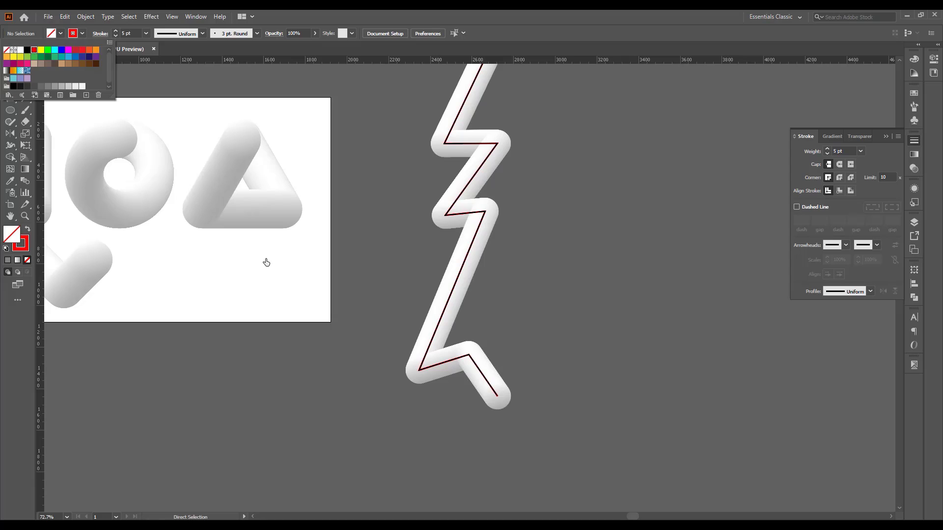
pyautogui.click(369, 393)
pyautogui.hotkey('ctrl', 'z')
pyautogui.hotkey('ctrl', 'z')
pyautogui.hotkey('ctrl', 'shift', 'z')
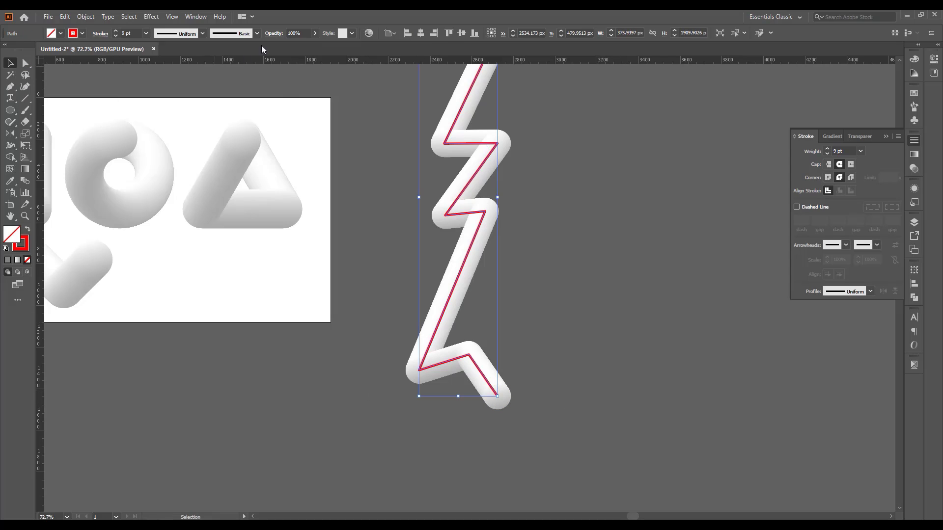
# - Try another blending mode on the red zigzag line, and undo it
pyautogui.click(274, 34)
pyautogui.click(208, 50)
pyautogui.click(195, 155)
pyautogui.click(399, 323)
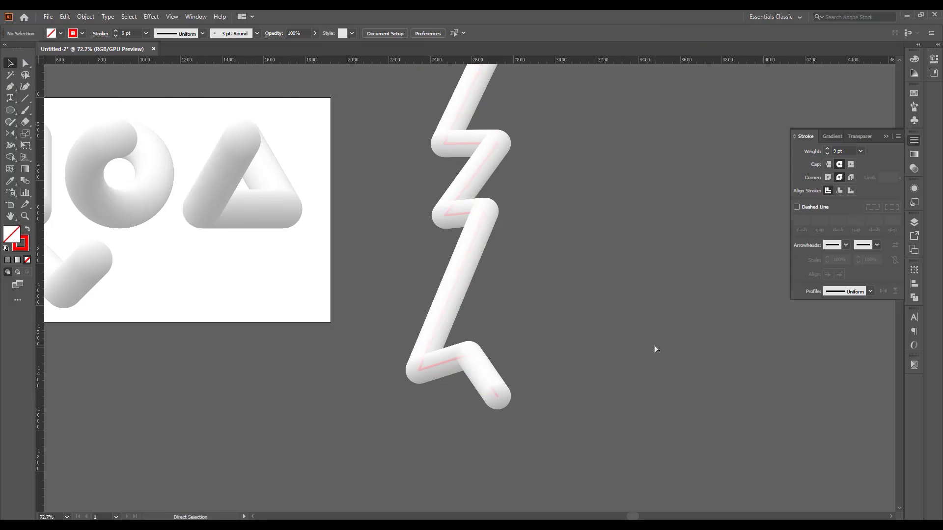
pyautogui.hotkey('ctrl', '-')
pyautogui.hotkey('ctrl', '-')
pyautogui.moveTo(629, 337); pyautogui.dragTo(640, 406)
pyautogui.hotkey('ctrl', 'z')
# - Select both end circles of the tall tube's blend, and extend the selection to the matching end circles of all tubular shapes
pyautogui.moveTo(470, 144); pyautogui.dragTo(634, 258)
pyautogui.doubleClick(437, 179)
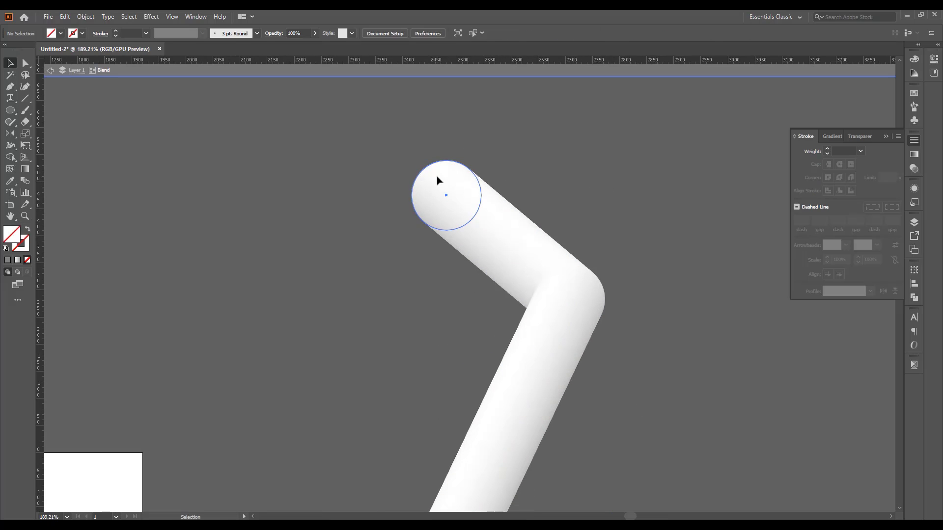
pyautogui.click(437, 181)
pyautogui.hotkey('ctrl', '0')
pyautogui.moveTo(743, 246); pyautogui.dragTo(355, 139)
pyautogui.moveTo(764, 476); pyautogui.dragTo(400, 266)
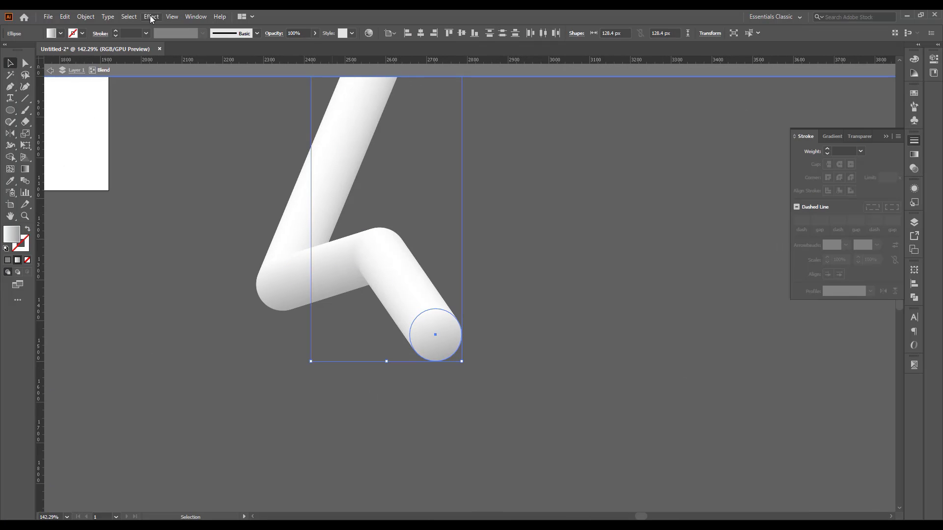
pyautogui.click(129, 16)
pyautogui.moveTo(148, 111)
pyautogui.click(297, 145)
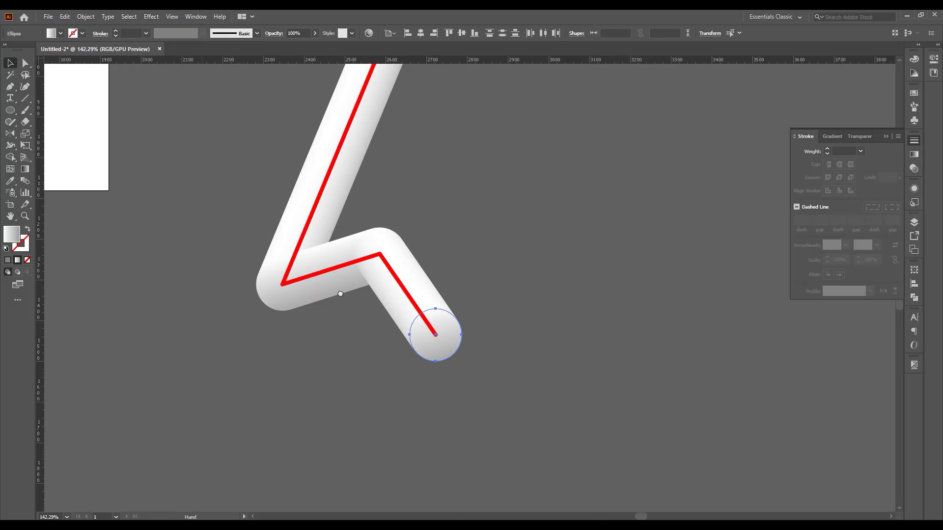
pyautogui.moveTo(341, 292); pyautogui.dragTo(874, 387)
pyautogui.moveTo(475, 148); pyautogui.dragTo(589, 443)
# - Darken the grey gradient stop at 89.6174% on all selected end circles, and deselect them
pyautogui.click(914, 154)
pyautogui.click(876, 219)
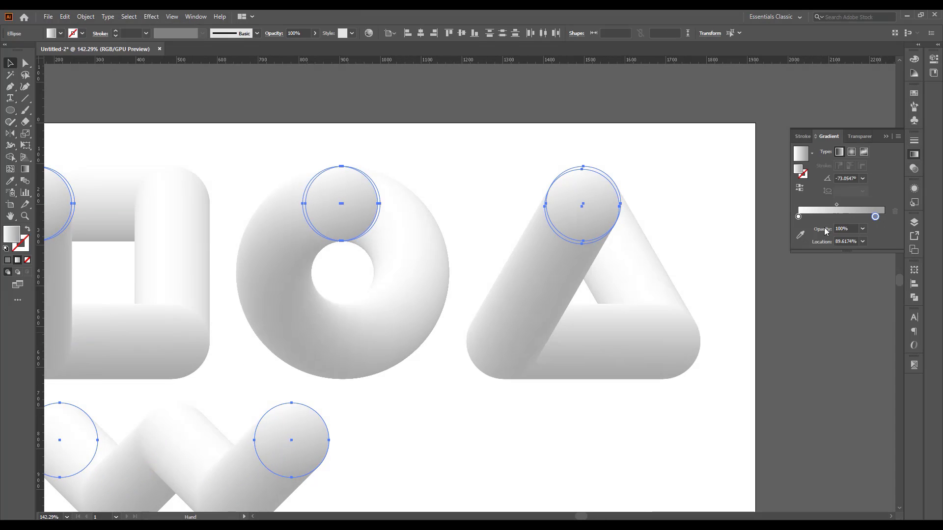
pyautogui.moveTo(830, 254); pyautogui.dragTo(833, 255)
pyautogui.click(719, 433)
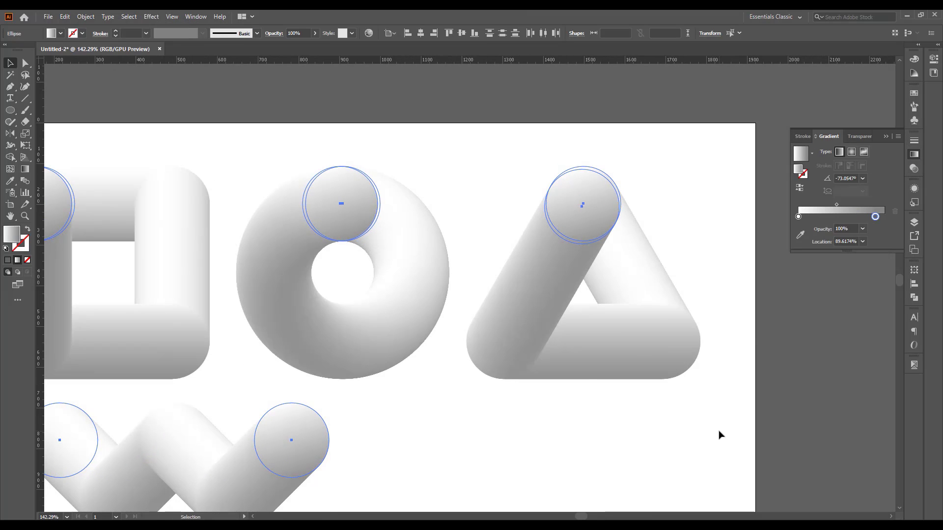
pyautogui.hotkey('ctrl', '-')
pyautogui.hotkey('ctrl', '-')
pyautogui.click(183, 130)
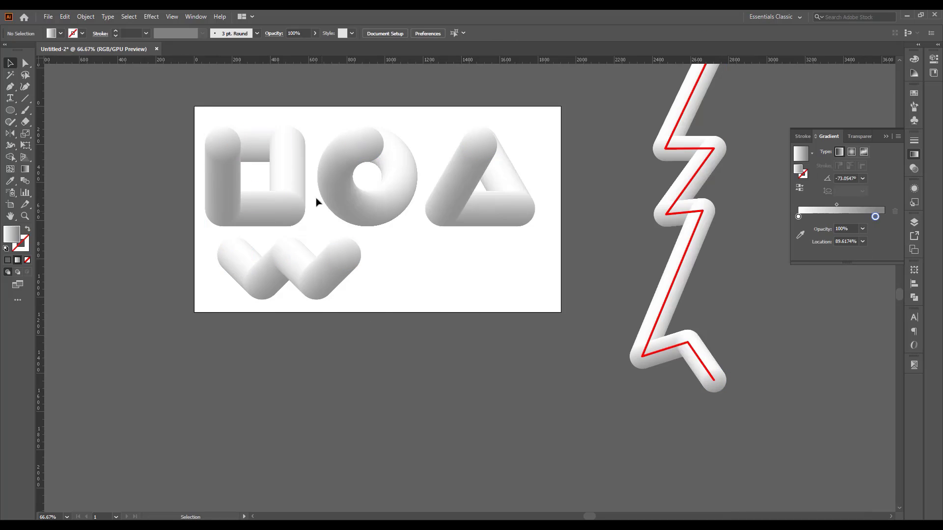
# - Round the corners of the square tube's spine inside its blend
pyautogui.moveTo(265, 142); pyautogui.dragTo(282, 146)
pyautogui.doubleClick(284, 146)
pyautogui.press('a')
pyautogui.click(298, 146)
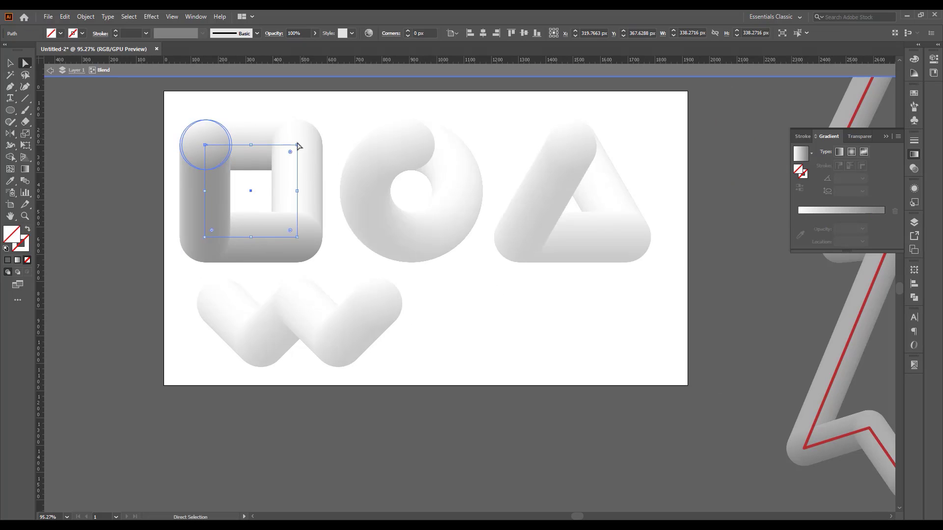
pyautogui.doubleClick(331, 124)
# - Switch to Photoshop and paste the rounded square tube into the bottle document as a Smart Object
pyautogui.press('z')
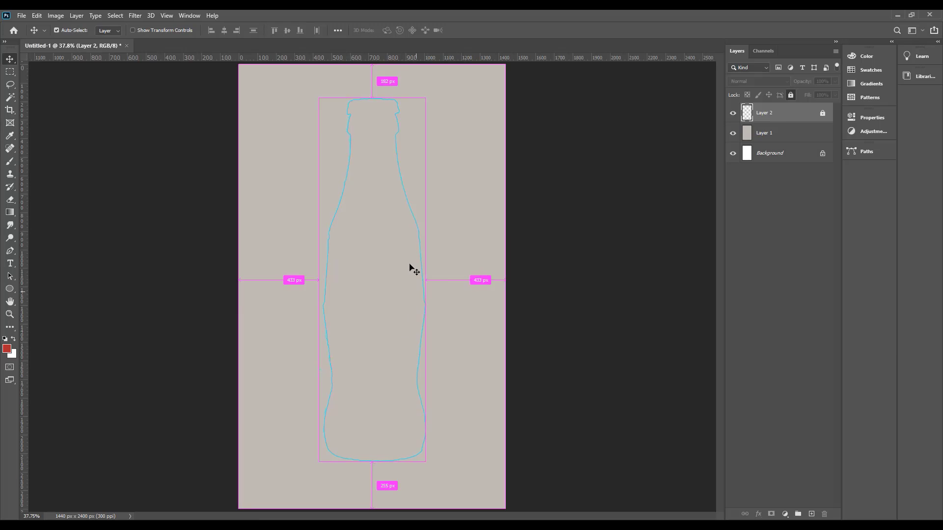
pyautogui.hotkey('ctrl', 'v')
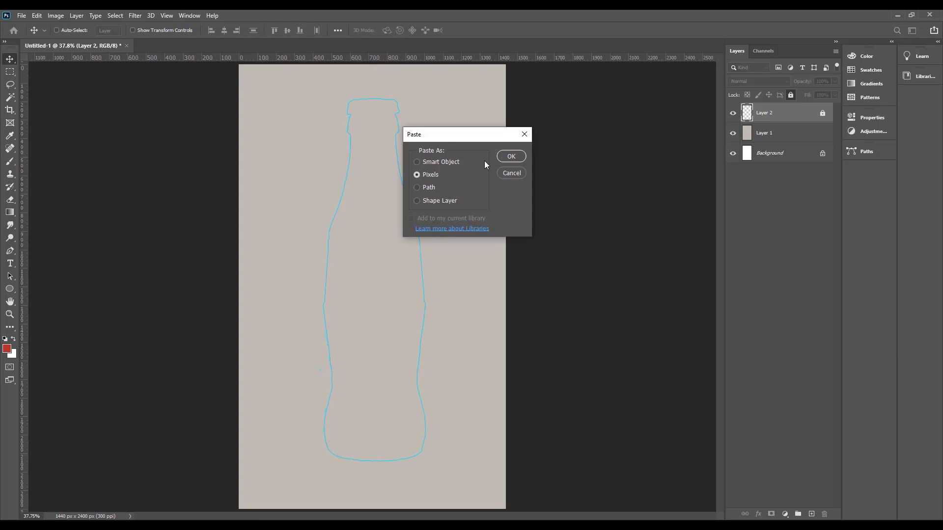
pyautogui.click(504, 162)
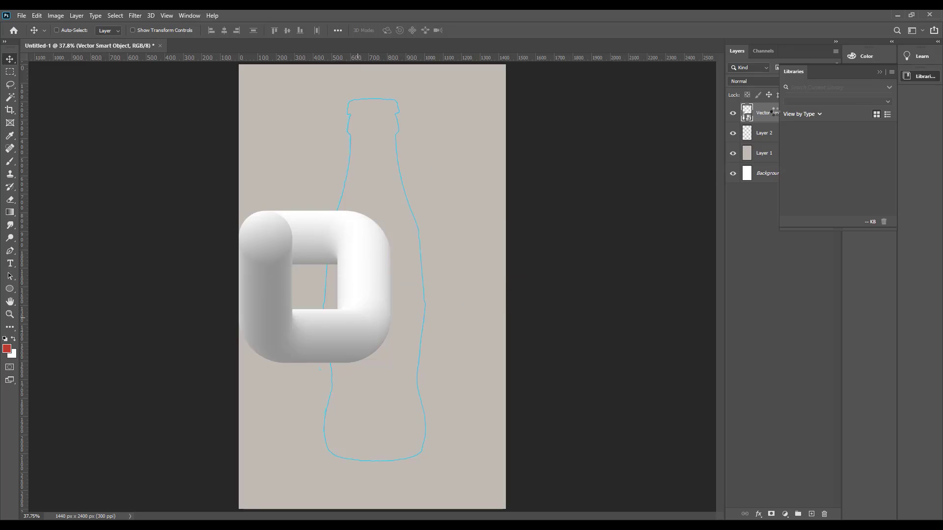
# - Close the Libraries panel, and move the pasted square tube up and across onto the bottle's upper body
pyautogui.click(880, 73)
pyautogui.rightClick(790, 111)
pyautogui.press('Escape')
pyautogui.moveTo(372, 373); pyautogui.dragTo(441, 317)
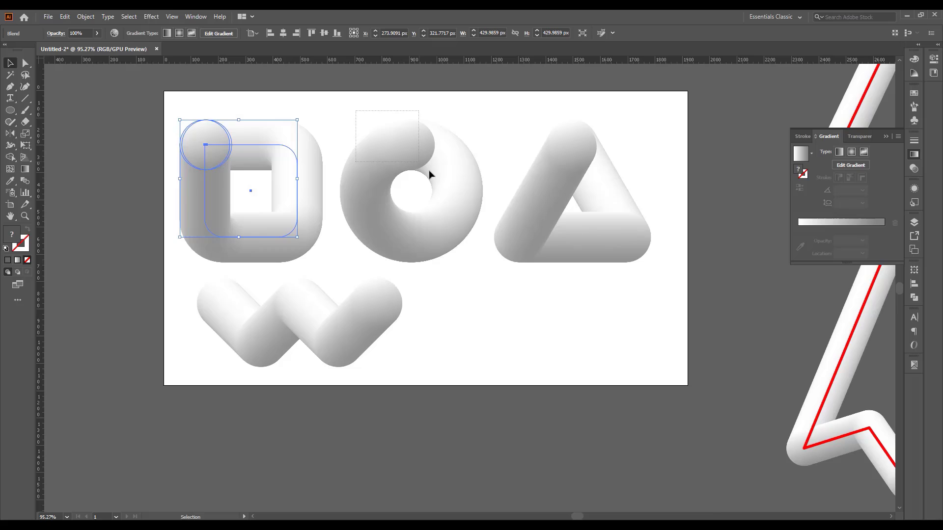
# - Copy the ring tube into the Photoshop bottle document as pixels, shrink it and place it over the bottle's lower body
pyautogui.click(430, 175)
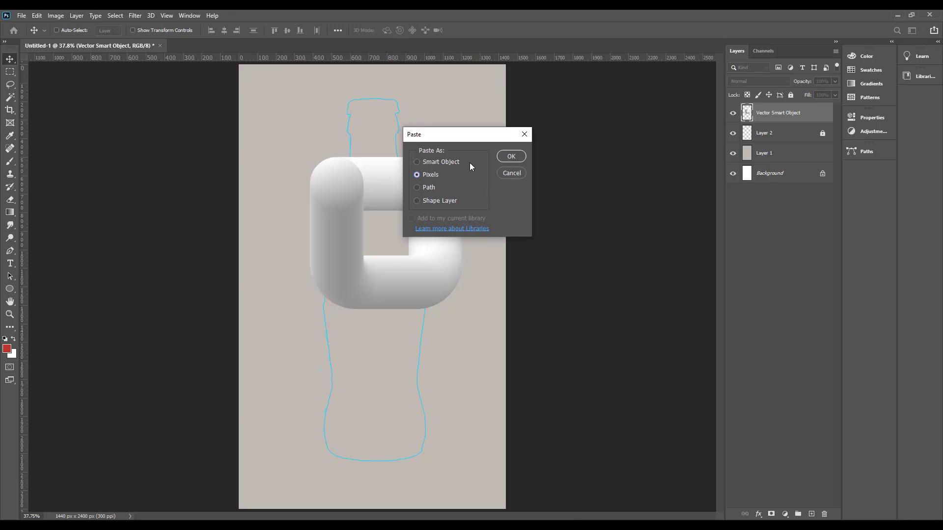
pyautogui.press('Return')
pyautogui.moveTo(505, 154); pyautogui.dragTo(389, 293)
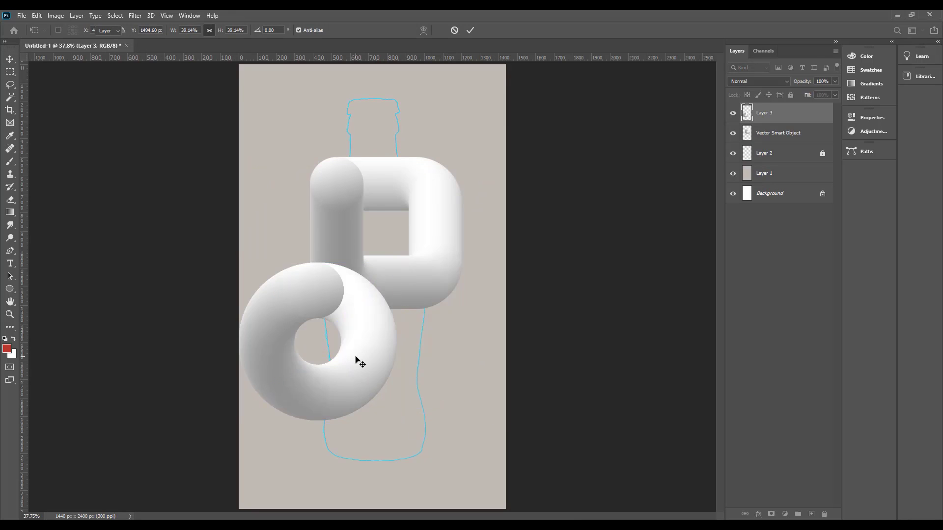
pyautogui.moveTo(362, 364); pyautogui.dragTo(394, 385)
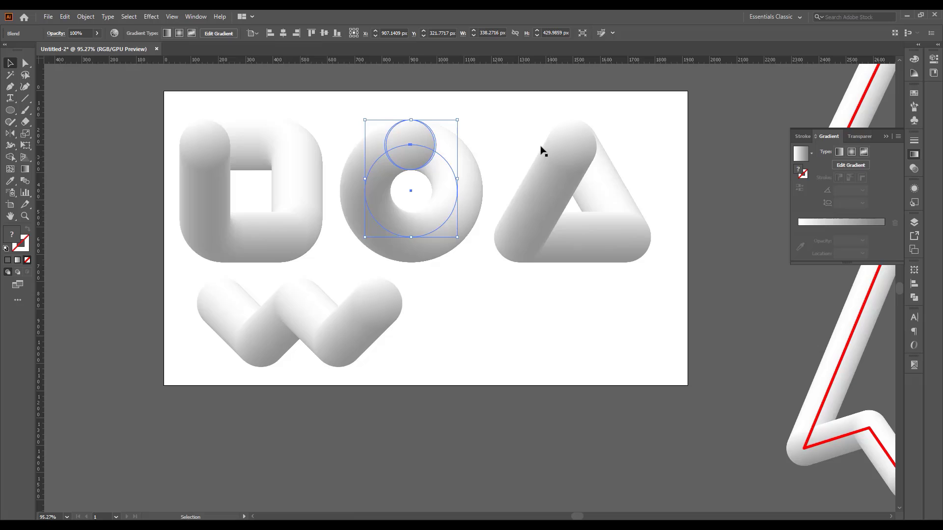
# - Switch to Illustrator and round the corners of the triangle tube's spine inside its blend
pyautogui.click(542, 154)
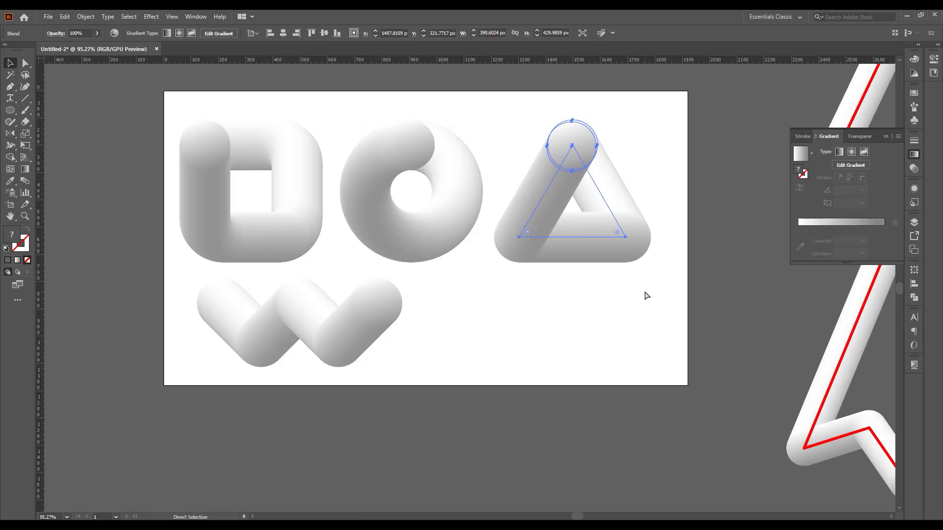
pyautogui.press('a')
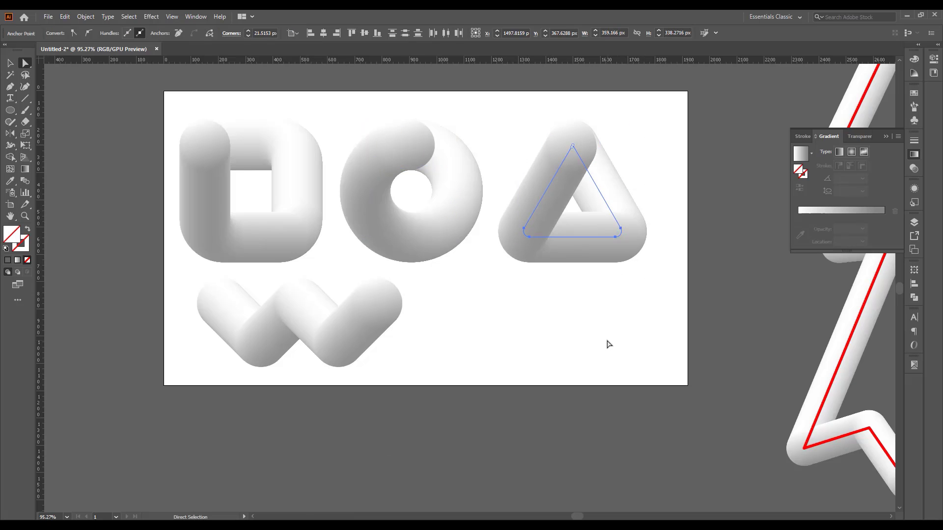
pyautogui.press('v')
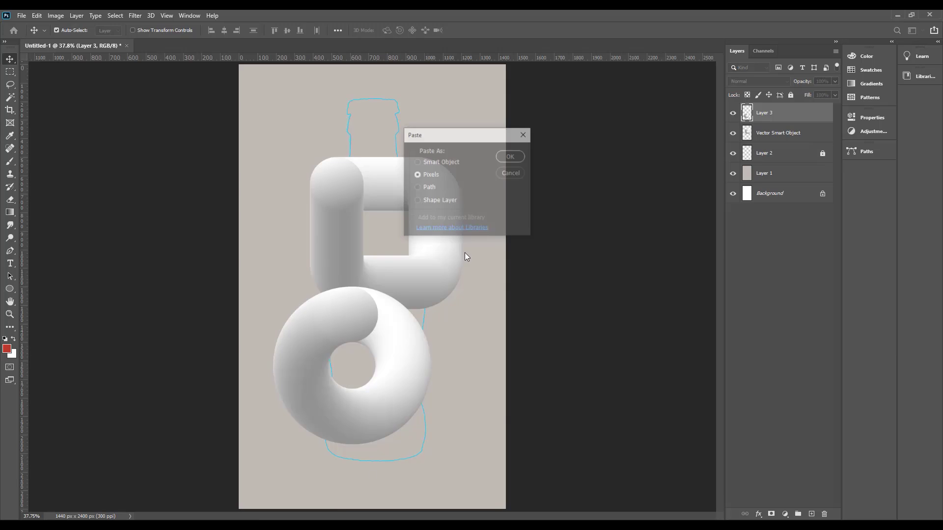
# - Switch to Photoshop, paste the triangle tube as pixels, and shrink it over the middle of the bottle
pyautogui.press('Return')
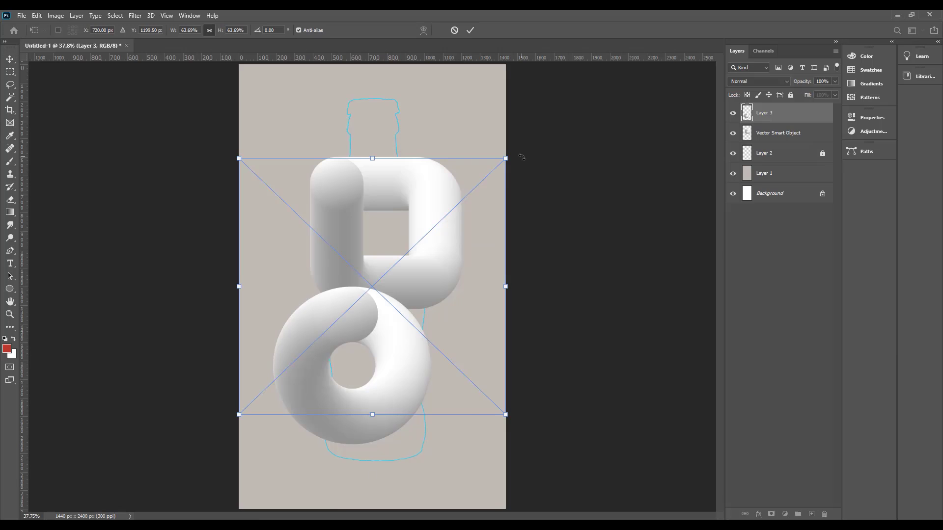
pyautogui.moveTo(482, 189); pyautogui.dragTo(430, 263)
pyautogui.moveTo(376, 290); pyautogui.dragTo(381, 267)
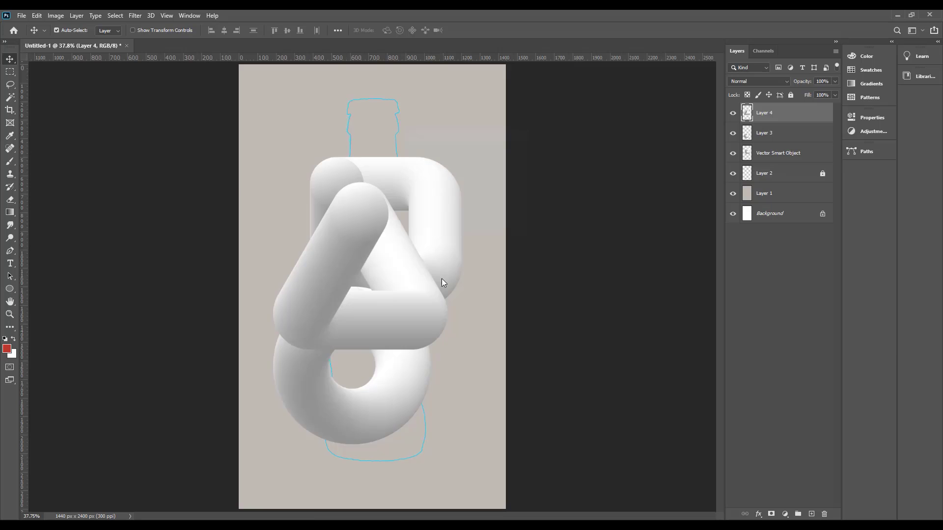
# - Paste the zigzag tube into the bottle document, scale it down and move it up over the bottle's neck
pyautogui.hotkey('ctrl', 'v')
pyautogui.moveTo(507, 226); pyautogui.dragTo(443, 255)
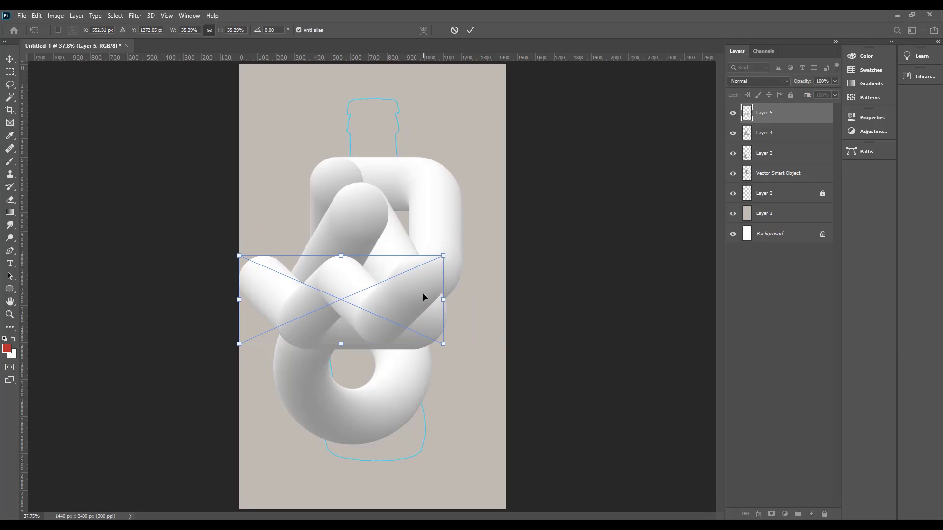
pyautogui.press('Return')
pyautogui.moveTo(389, 316); pyautogui.dragTo(410, 127)
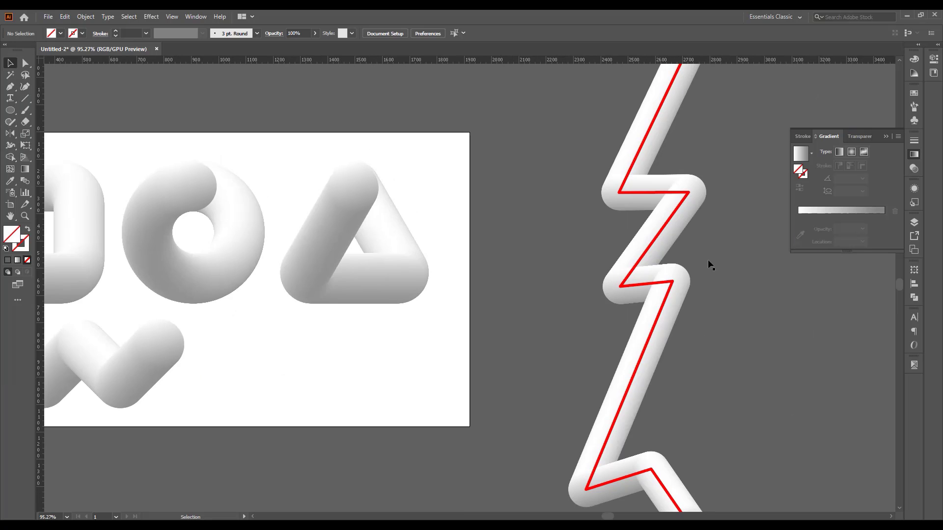
# - Switch to Illustrator and draw a spiral path with a red 6 pt stroke in the empty area left of the artboard
pyautogui.click(673, 273)
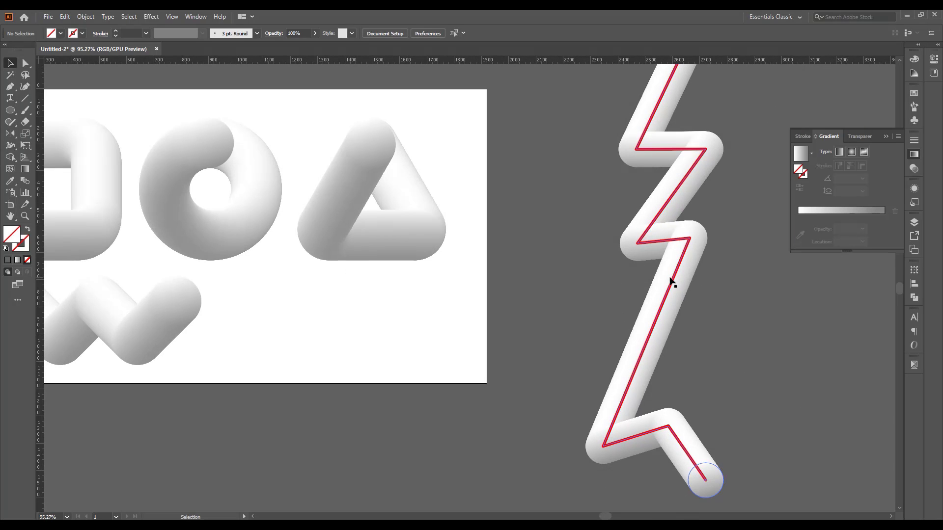
pyautogui.click(319, 160)
pyautogui.scroll(-6, 493, 353)
pyautogui.hscroll(-6, 493, 352)
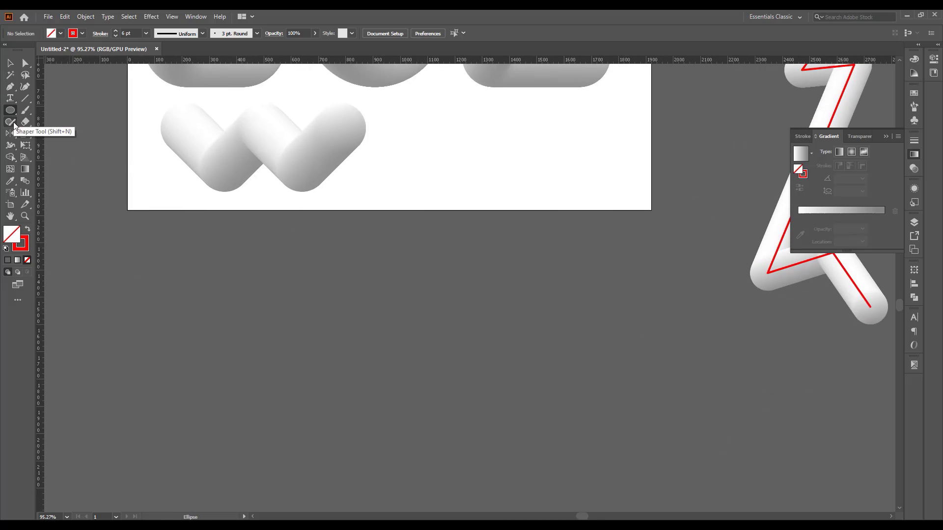
pyautogui.click(25, 105)
pyautogui.click(69, 122)
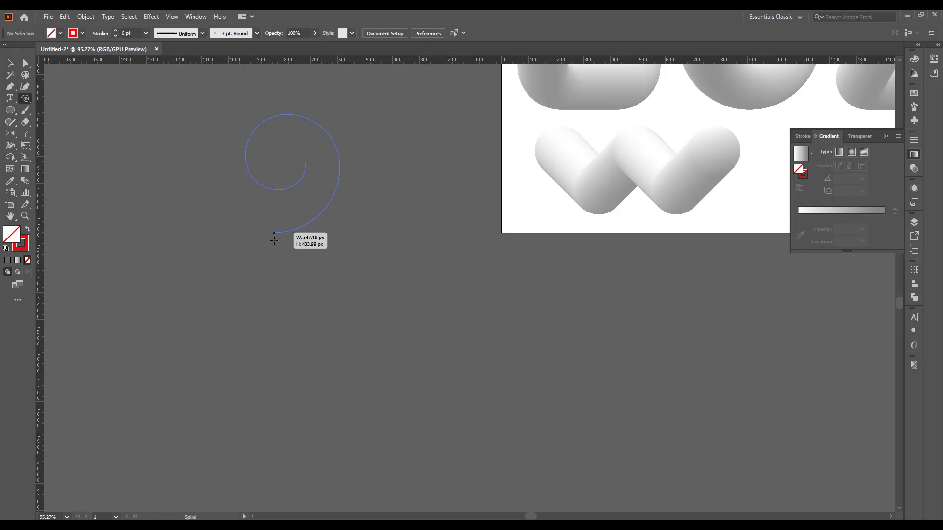
pyautogui.moveTo(274, 232); pyautogui.dragTo(274, 254)
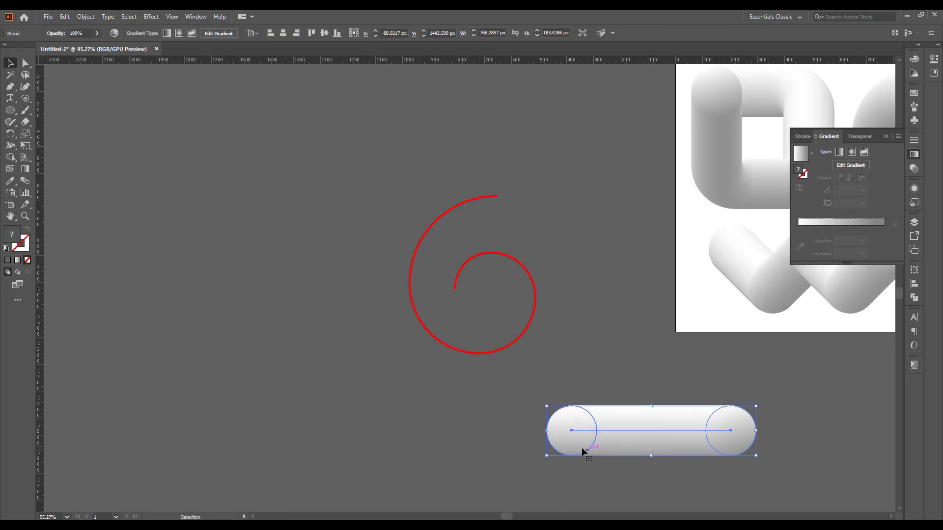
# - Replace the straight tube blend's spine with the red spiral and deselect everything
pyautogui.keyDown('shift'); pyautogui.click(411, 282); pyautogui.keyUp('shift')
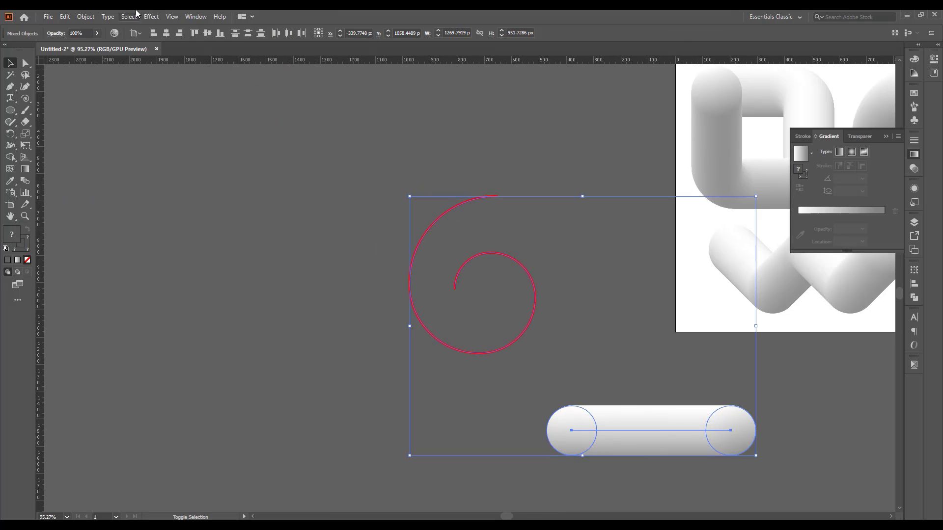
pyautogui.click(86, 17)
pyautogui.moveTo(126, 282)
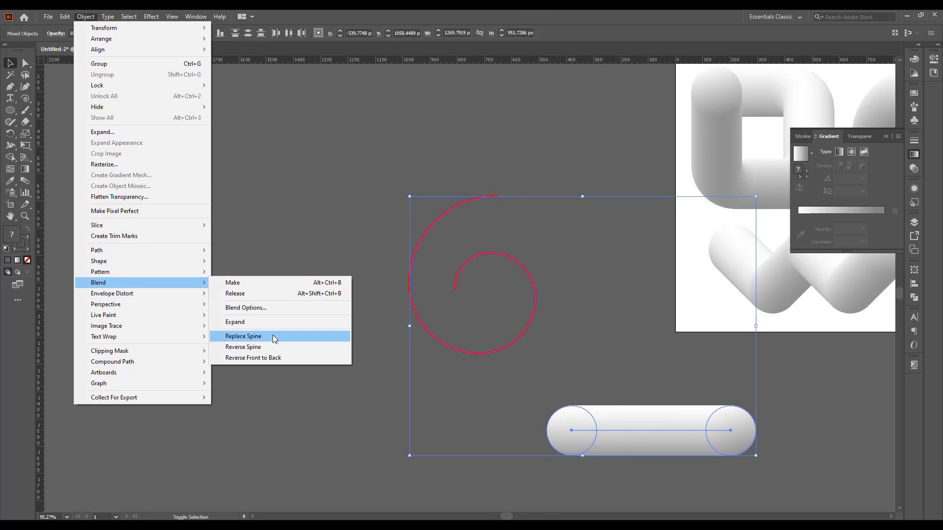
pyautogui.click(243, 333)
pyautogui.hotkey('ctrl', 'shift', 'a')
# - Copy the spiral tube into the Photoshop bottle document as pixels, shrink it and place it over the bottle's lower body
pyautogui.click(517, 360)
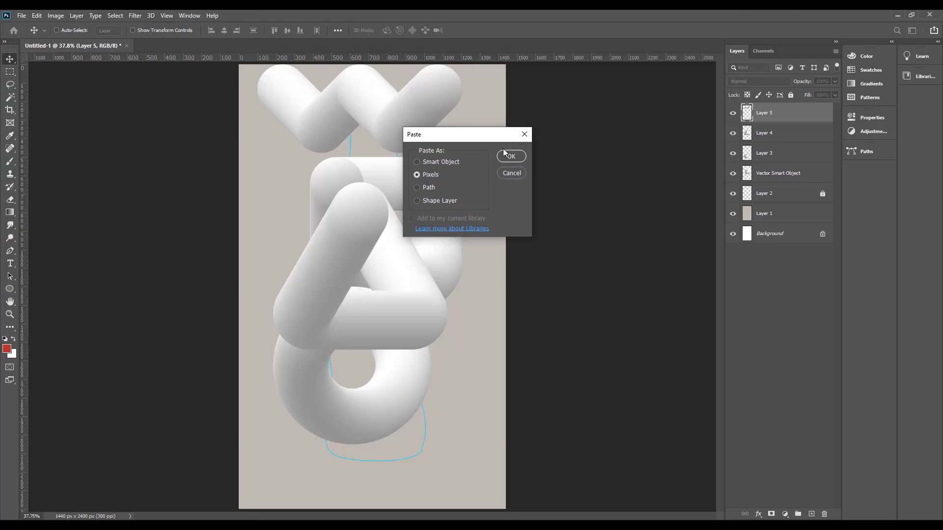
pyautogui.click(505, 153)
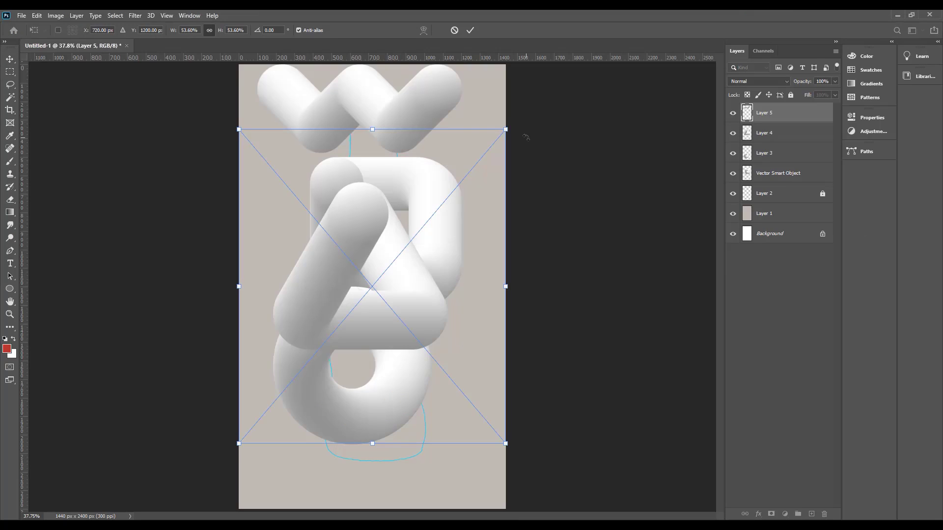
pyautogui.moveTo(471, 182); pyautogui.dragTo(430, 264)
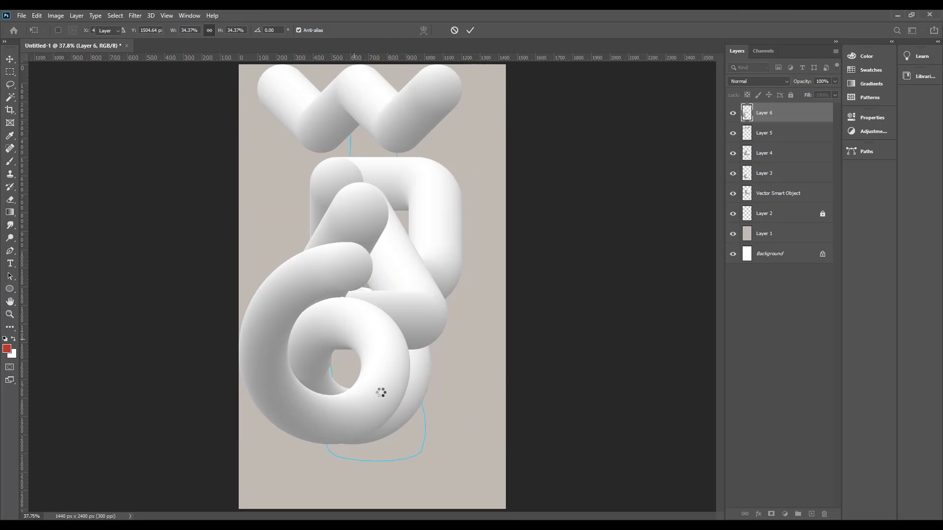
pyautogui.moveTo(382, 388); pyautogui.dragTo(449, 405)
# - Hide all pasted tube layers except the square tube, and select the square tube's layer
pyautogui.click(732, 194)
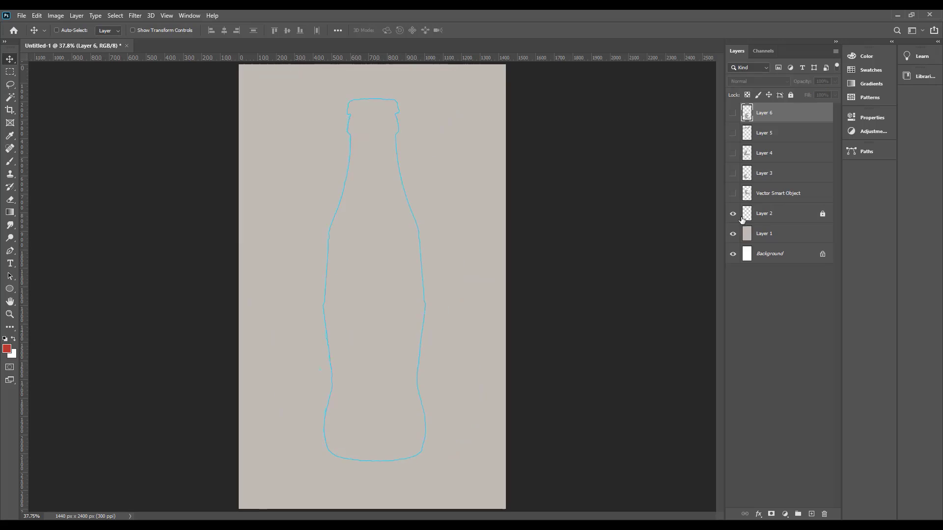
pyautogui.click(755, 212)
pyautogui.click(733, 194)
pyautogui.click(755, 195)
pyautogui.hotkey('ctrl', 'space')
pyautogui.keyDown('ctrl'); pyautogui.click(494, 228); pyautogui.keyUp('ctrl')
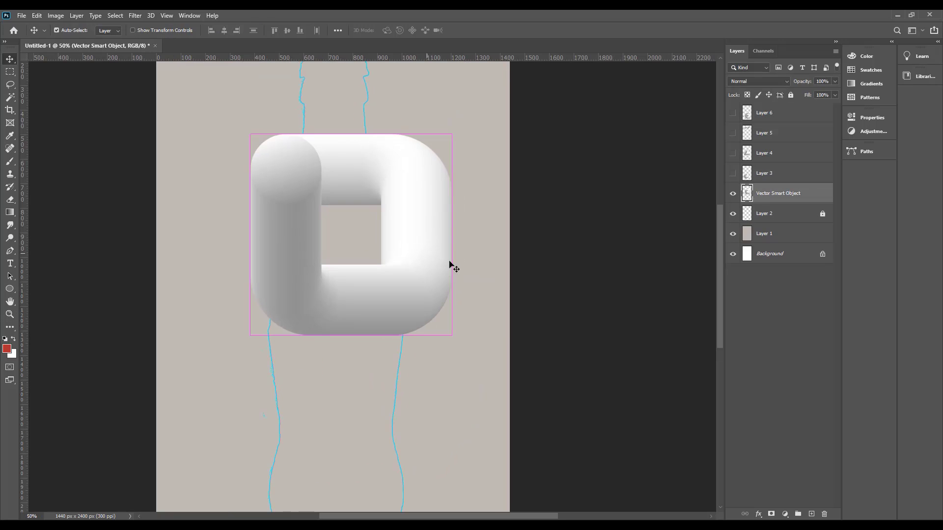
# - Convert the square tube layer to a Smart Object
pyautogui.hotkey('ctrl', 't')
pyautogui.press('Escape')
pyautogui.rightClick(788, 195)
pyautogui.click(816, 240)
# - Scale the square tube to about 41%, rotate it about 30° and fit it inside the bottle's upper body
pyautogui.hotkey('ctrl', 't')
pyautogui.moveTo(451, 236); pyautogui.dragTo(361, 242)
pyautogui.moveTo(366, 290); pyautogui.dragTo(345, 352)
pyautogui.moveTo(320, 243); pyautogui.dragTo(350, 276)
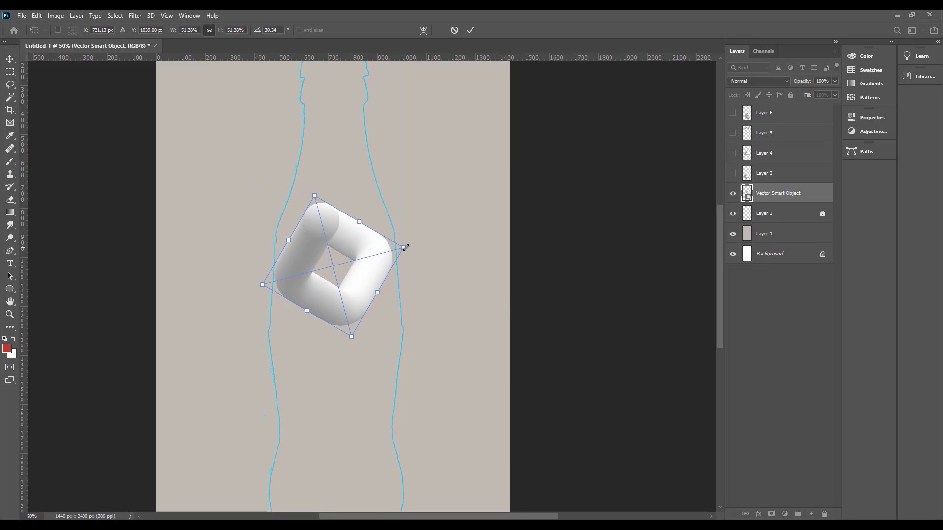
pyautogui.press('Return')
pyautogui.moveTo(403, 248); pyautogui.dragTo(353, 249)
# - Duplicate the square tube and place the copy in the bottle's lower body
pyautogui.press('space')
pyautogui.moveTo(355, 310); pyautogui.dragTo(355, 204)
pyautogui.keyDown('alt'); pyautogui.moveTo(351, 162); pyautogui.dragTo(374, 372); pyautogui.keyUp('alt')
pyautogui.press('t')
pyautogui.moveTo(400, 436); pyautogui.dragTo(460, 303)
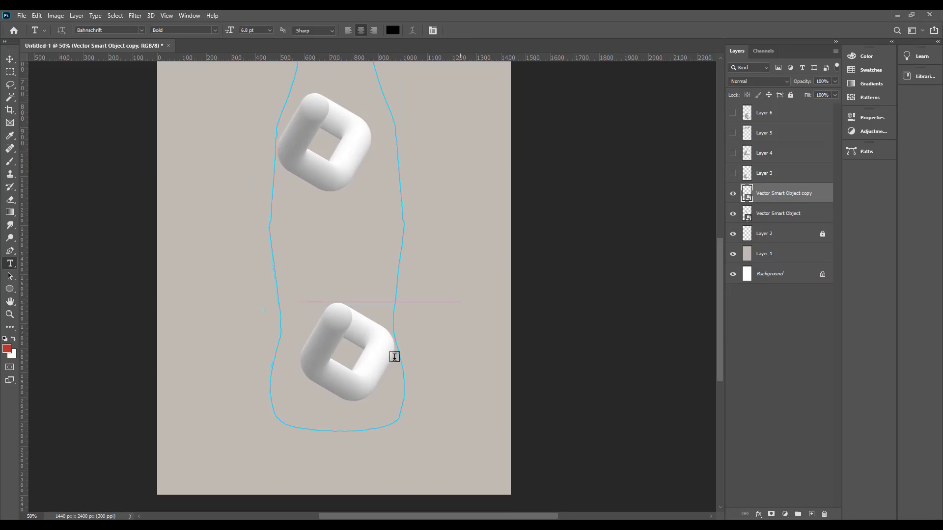
pyautogui.click(9, 59)
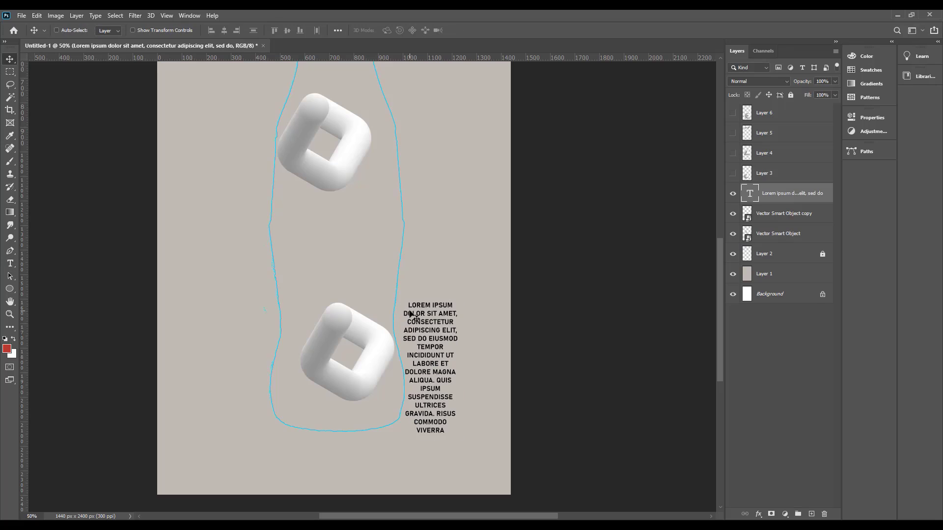
pyautogui.press('Delete')
# - Try to rotate and flip the lower square tube
pyautogui.hotkey('ctrl', 't')
pyautogui.moveTo(406, 399); pyautogui.dragTo(453, 280)
pyautogui.rightClick(340, 357)
pyautogui.click(365, 514)
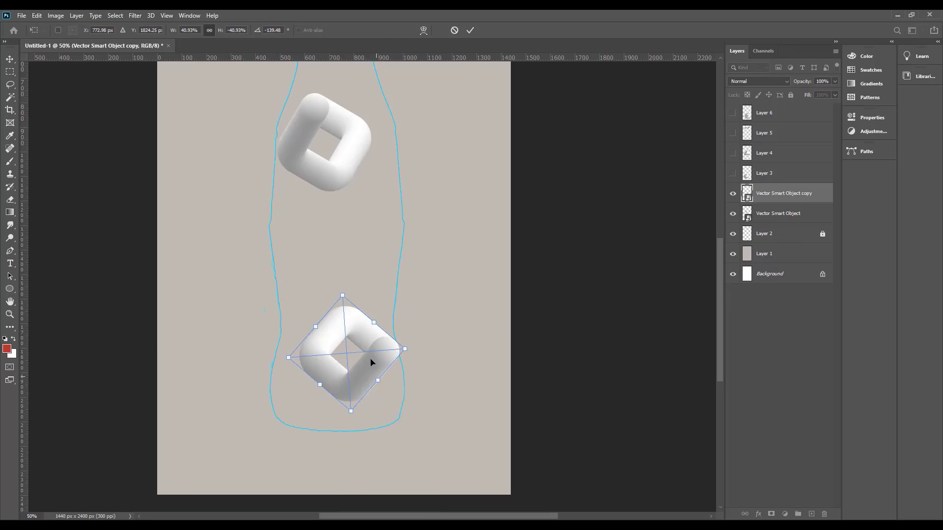
pyautogui.hotkey('ctrl', 'z')
# - Rotate the lower square tube counterclockwise and move it slightly down toward the bottle's base
pyautogui.hotkey('ctrl', 't')
pyautogui.moveTo(385, 411); pyautogui.dragTo(486, 364)
pyautogui.press('Return')
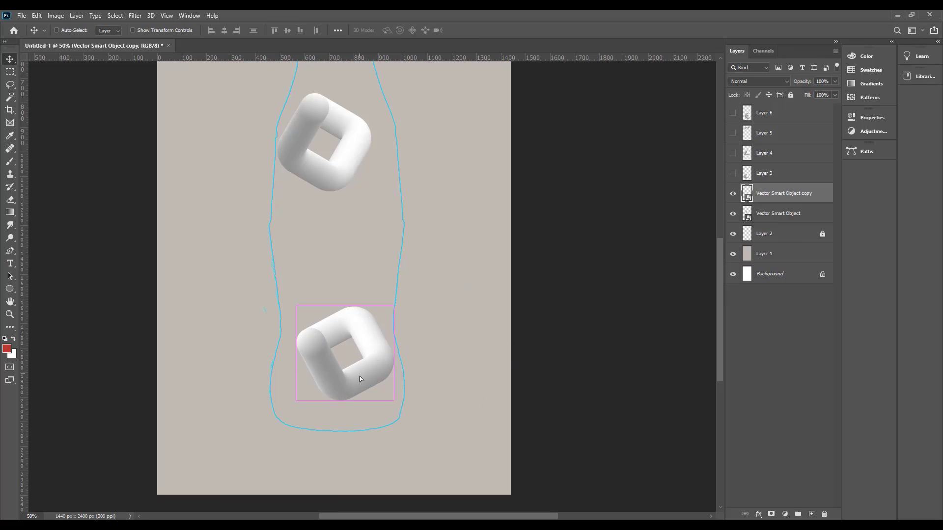
pyautogui.moveTo(360, 376)
pyautogui.mouseDown()
pyautogui.moveTo(359, 398)
pyautogui.moveTo(343, 258)
pyautogui.moveTo(353, 389)
pyautogui.mouseUp()
# - Add a small duplicate of the square tube at the bottle's right shoulder and stack it beneath the upper square tube
pyautogui.hotkey('ctrl', 't')
pyautogui.moveTo(329, 388); pyautogui.dragTo(376, 225)
pyautogui.press('Return')
pyautogui.moveTo(778, 233); pyautogui.dragTo(778, 234)
pyautogui.moveTo(390, 235); pyautogui.dragTo(385, 245)
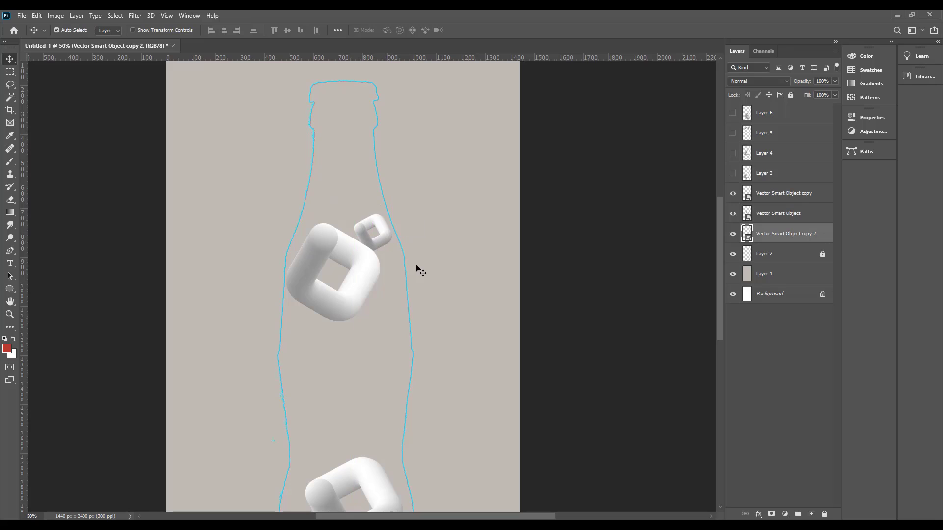
# - Rotate the small square tube at the bottle's shoulder until it stands upright
pyautogui.hotkey('ctrl', 't')
pyautogui.moveTo(357, 215); pyautogui.dragTo(354, 213)
pyautogui.press('Return')
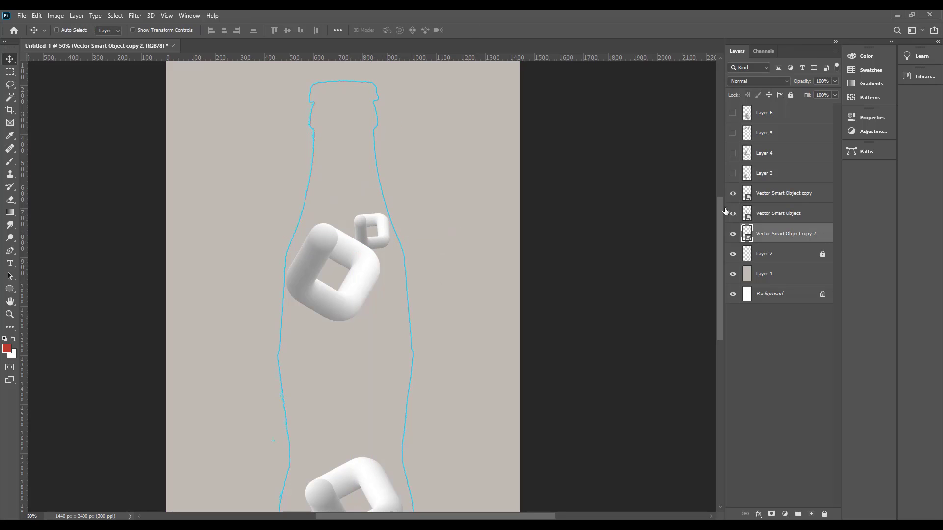
# - Show the ring tube layer, scale it to about 56%, rotate it about 20° and place it below the upper square tube
pyautogui.click(732, 174)
pyautogui.click(764, 173)
pyautogui.hotkey('ctrl', 't')
pyautogui.moveTo(446, 305); pyautogui.dragTo(465, 366)
pyautogui.moveTo(448, 373); pyautogui.dragTo(345, 432)
pyautogui.moveTo(275, 472); pyautogui.dragTo(359, 397)
pyautogui.moveTo(377, 461); pyautogui.dragTo(379, 447)
pyautogui.rightClick(301, 375)
pyautogui.click(340, 247)
pyautogui.hotkey('ctrl', 'z')
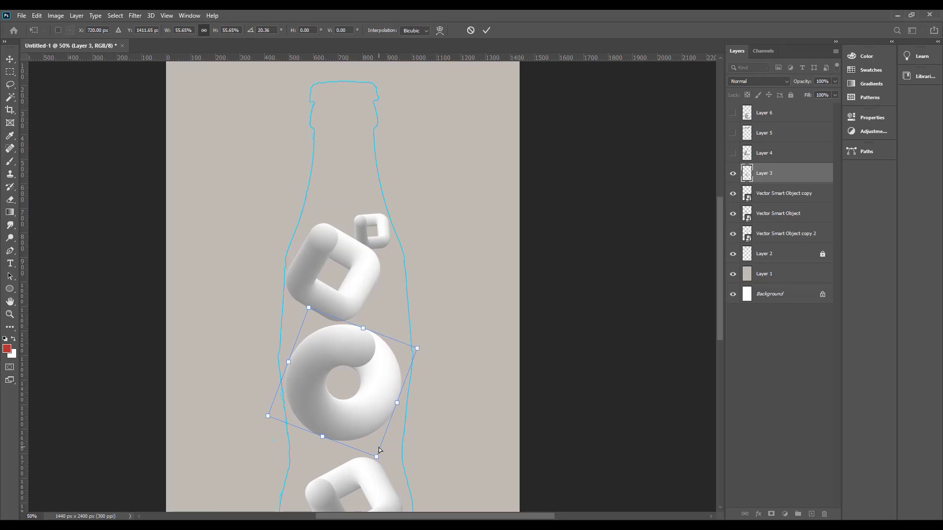
pyautogui.press('Return')
# - Rotate, resize and raise the ring tube so it fills the bottle's width and overlaps the upper square tube
pyautogui.hotkey('ctrl', 't')
pyautogui.moveTo(279, 452); pyautogui.dragTo(306, 468)
pyautogui.moveTo(304, 456); pyautogui.dragTo(309, 443)
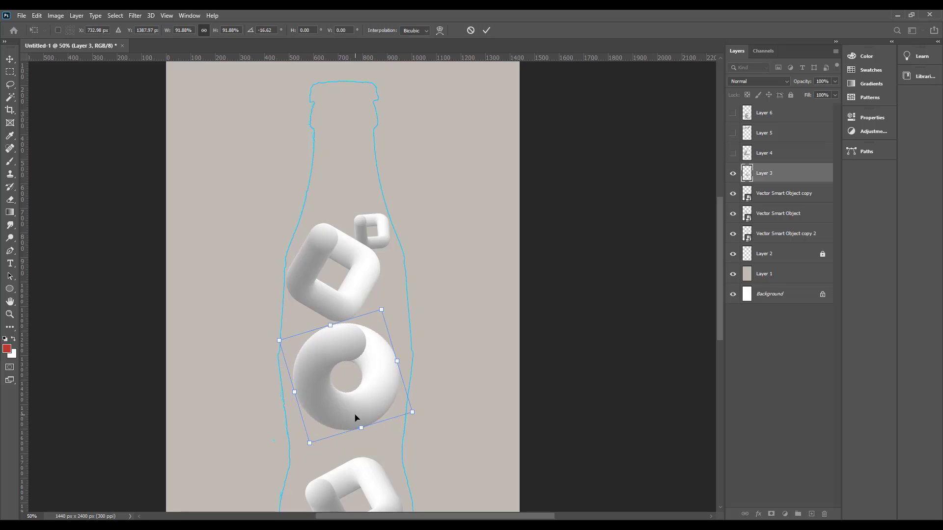
pyautogui.moveTo(362, 403); pyautogui.dragTo(371, 365)
pyautogui.moveTo(317, 408); pyautogui.dragTo(303, 431)
pyautogui.moveTo(333, 400); pyautogui.dragTo(335, 394)
pyautogui.press('Return')
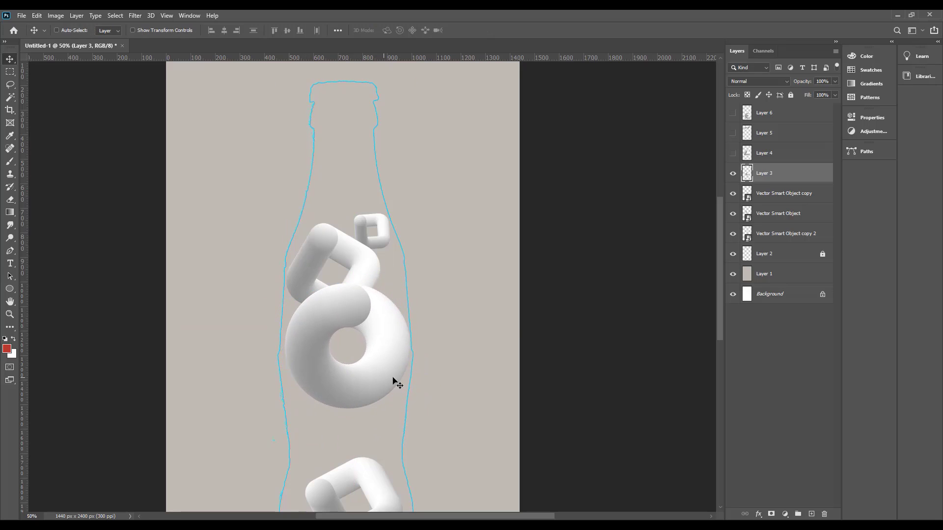
# - Fine-tune the large ring's placement within the bottle and convert its layer to a Smart Object
pyautogui.moveTo(393, 378); pyautogui.dragTo(389, 374)
pyautogui.hotkey('ctrl', 't')
pyautogui.moveTo(410, 342); pyautogui.dragTo(463, 252)
pyautogui.press('Return')
pyautogui.rightClick(767, 180)
pyautogui.click(810, 241)
# - Duplicate the ring tube, and shrink and rotate the copy to fit between the large ring and the lower square tube
pyautogui.hotkey('ctrl', 'space')
pyautogui.doubleClick(453, 233)
pyautogui.moveTo(471, 310); pyautogui.dragTo(447, 369)
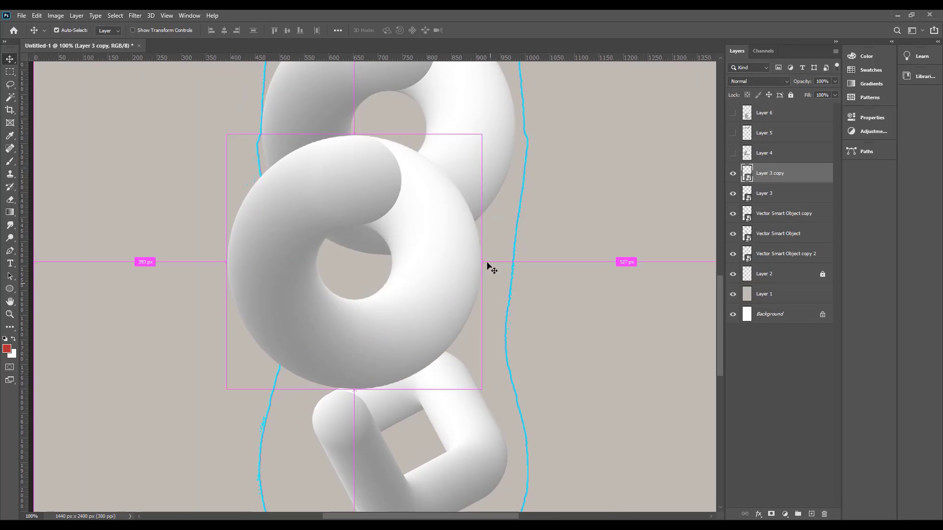
pyautogui.hotkey('ctrl', 't')
pyautogui.moveTo(481, 134); pyautogui.dragTo(364, 301)
pyautogui.moveTo(295, 353); pyautogui.dragTo(314, 480)
pyautogui.moveTo(352, 435); pyautogui.dragTo(543, 129)
pyautogui.moveTo(594, 248); pyautogui.dragTo(667, 134)
pyautogui.press('Return')
# - Send the small ring's layer two levels back behind the lower square tube, and adjust its position and rotation
pyautogui.moveTo(548, 154); pyautogui.dragTo(528, 195)
pyautogui.hotkey('ctrl', '[')
pyautogui.hotkey('ctrl', '[')
pyautogui.hotkey('ctrl', 't')
pyautogui.moveTo(585, 157); pyautogui.dragTo(547, 413)
pyautogui.press('Return')
# - Make the triangle tube layer visible and select it
pyautogui.click(732, 154)
pyautogui.click(764, 154)
pyautogui.hotkey('ctrl', 't')
pyautogui.rightClick(548, 302)
pyautogui.press('Escape')
pyautogui.press('Escape')
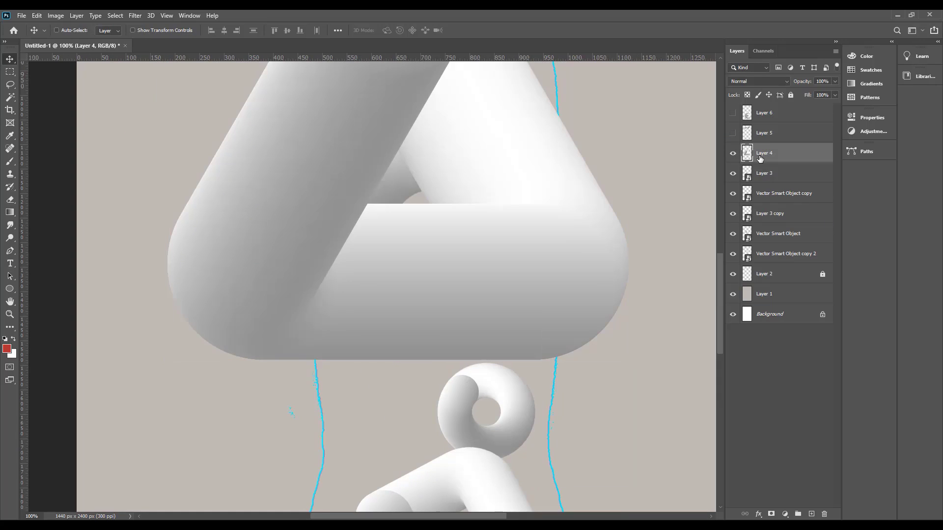
# - Convert the triangle tube layer to a Smart Object, and shrink and rotate it into the gap left of the small ring
pyautogui.rightClick(758, 152)
pyautogui.click(785, 245)
pyautogui.hotkey('ctrl', 't')
pyautogui.moveTo(629, 359); pyautogui.dragTo(514, 250)
pyautogui.moveTo(411, 217); pyautogui.dragTo(456, 362)
pyautogui.moveTo(565, 398); pyautogui.dragTo(280, 174)
pyautogui.moveTo(222, 190); pyautogui.dragTo(395, 402)
pyautogui.moveTo(445, 402); pyautogui.dragTo(430, 335)
pyautogui.press('Return')
pyautogui.hotkey('ctrl', 't')
pyautogui.moveTo(558, 347); pyautogui.dragTo(540, 378)
pyautogui.press('Return')
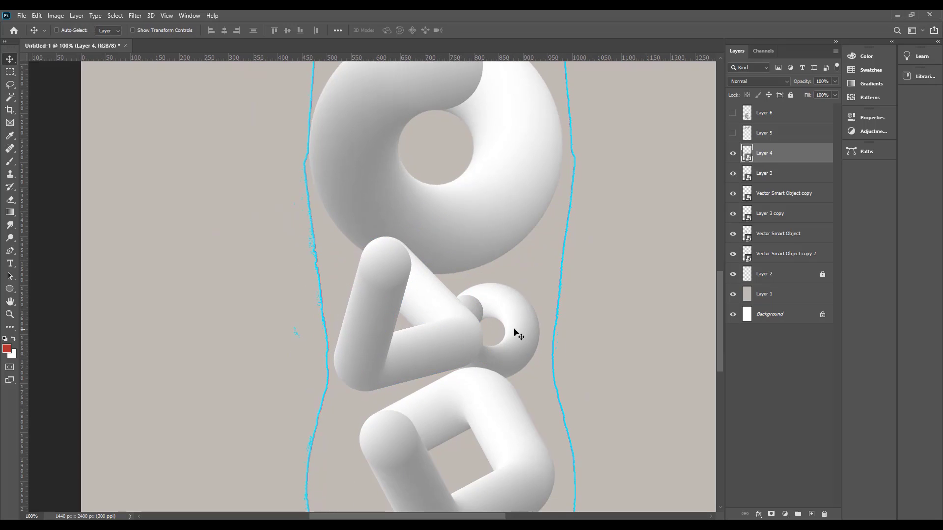
# - Shift the small ring slightly up and right, closer to the bottle's outline and clear of the triangle tube
pyautogui.keyDown('ctrl'); pyautogui.click(515, 331); pyautogui.keyUp('ctrl')
pyautogui.hotkey('ctrl', 't')
pyautogui.moveTo(545, 312); pyautogui.dragTo(551, 340)
pyautogui.scroll(-5, 526, 318)
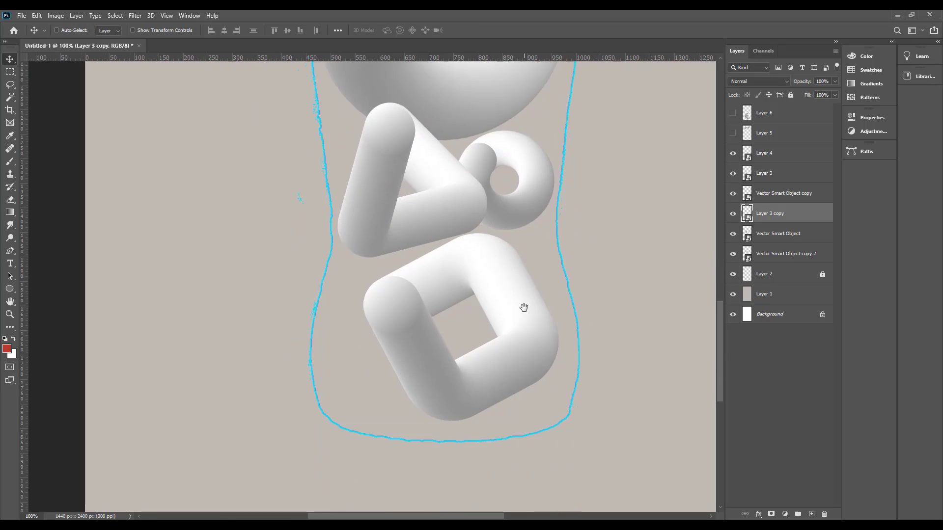
# - Enlarge the lower square tube to 44.56% and move it up so it tucks beneath the triangle tube
pyautogui.hotkey('ctrl', '0')
pyautogui.press('Return')
pyautogui.scroll(3, 406, 426)
pyautogui.click(372, 322)
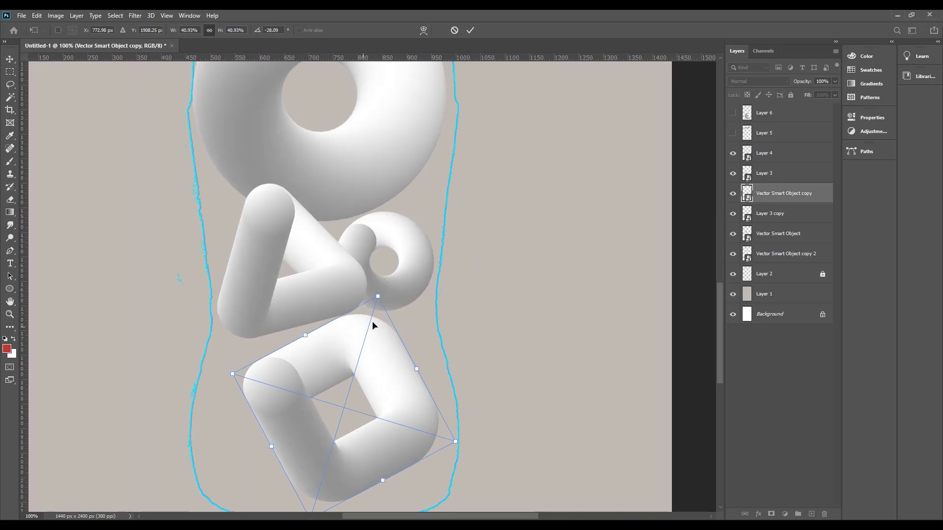
pyautogui.hotkey('ctrl', 'shift', ']')
pyautogui.hotkey('ctrl', '[')
pyautogui.hotkey('ctrl', '[')
pyautogui.hotkey('ctrl', '[')
pyautogui.hotkey('ctrl', '[')
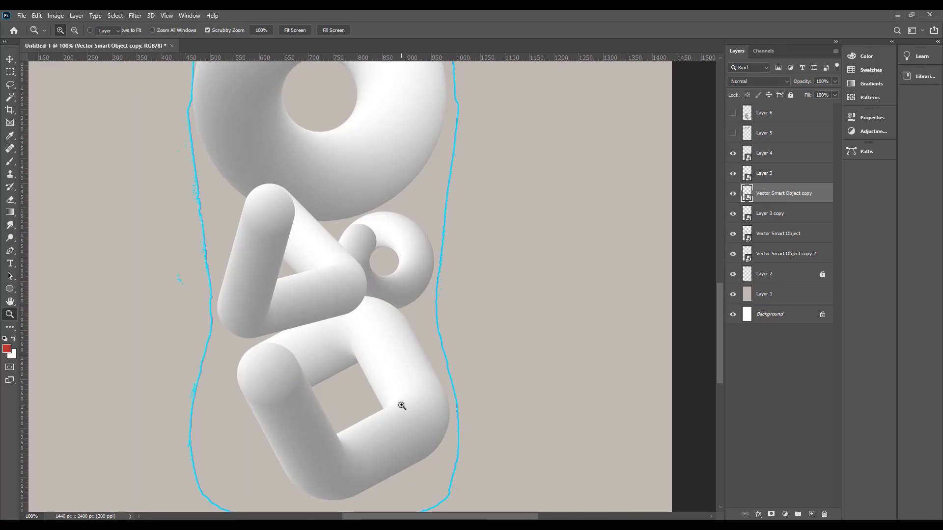
# - Rotate the lower square tube to about 10° and reposition it within the bottle's lower section
pyautogui.hotkey('ctrl', 't')
pyautogui.moveTo(464, 496); pyautogui.dragTo(408, 499)
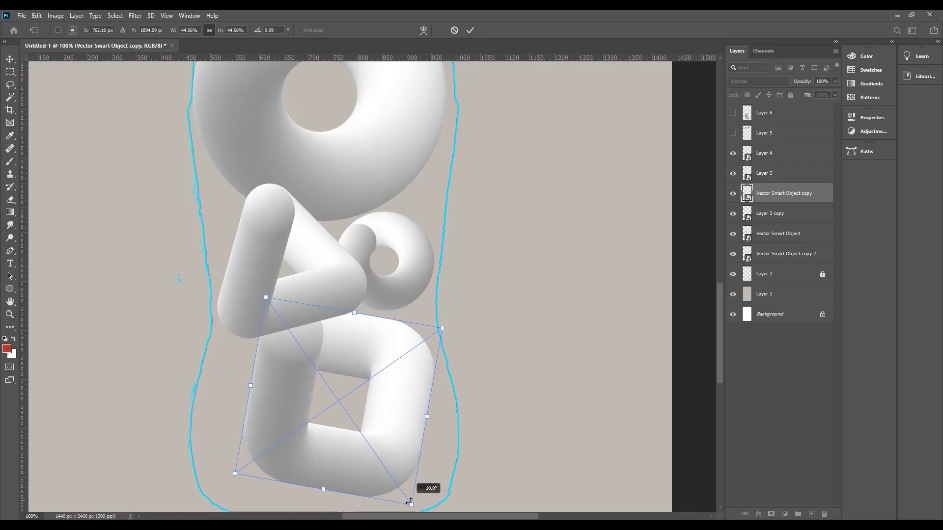
pyautogui.moveTo(428, 463); pyautogui.dragTo(481, 374)
pyautogui.moveTo(377, 400); pyautogui.dragTo(376, 407)
pyautogui.moveTo(391, 393); pyautogui.dragTo(386, 393)
pyautogui.press('Return')
# - Select the small ring's layer, bring it to the front, and nudge it slightly beside the triangle tube
pyautogui.scroll(4, 366, 295)
pyautogui.rightClick(415, 290)
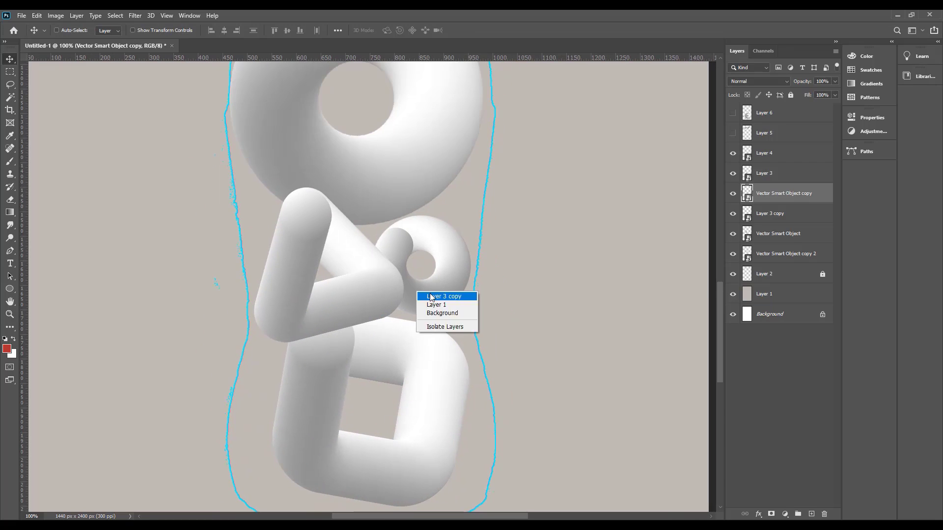
pyautogui.click(431, 296)
pyautogui.hotkey('ctrl', 'shift', ']')
pyautogui.moveTo(434, 295); pyautogui.dragTo(435, 295)
pyautogui.press('ctrl')
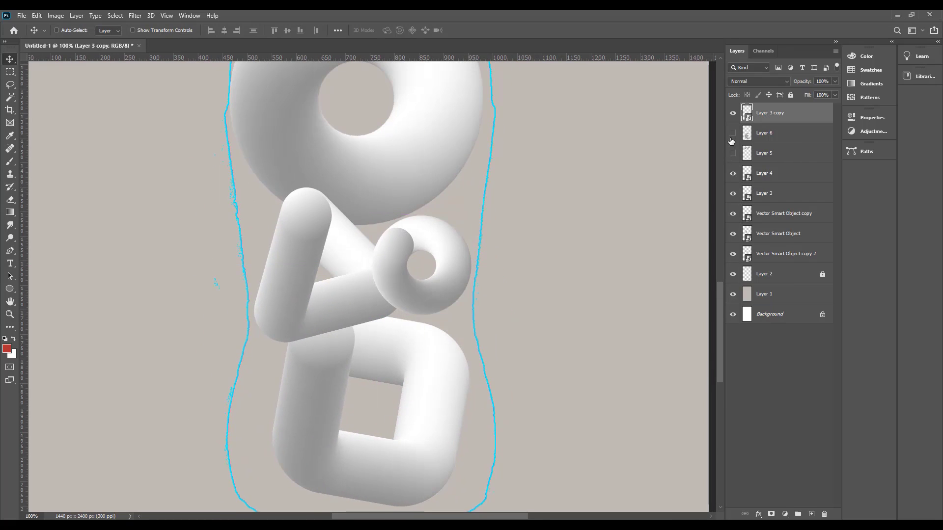
# - Make the spiral tube on Layer 6 visible and convert its layer to a Smart Object
pyautogui.click(733, 133)
pyautogui.click(766, 133)
pyautogui.press('t')
pyautogui.rightClick(764, 133)
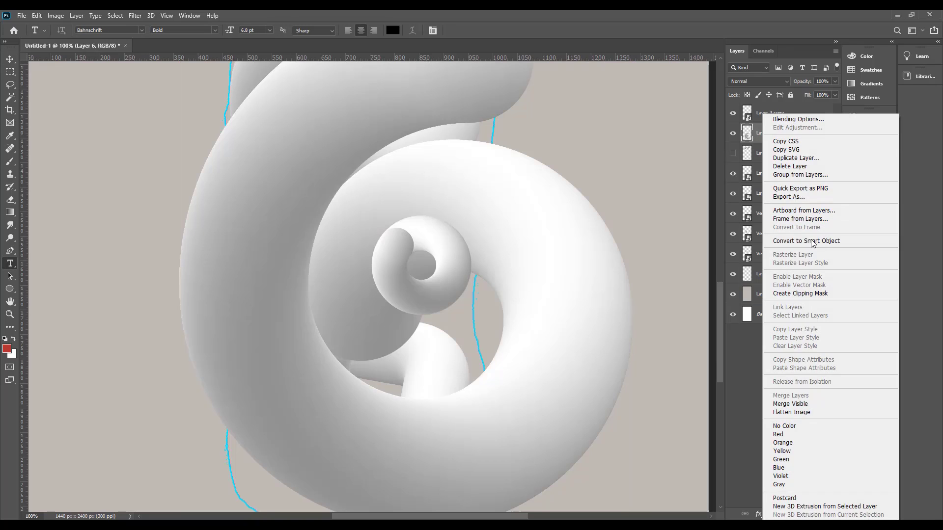
pyautogui.click(812, 241)
# - Shrink the spiral tube to 25.30%, rotate it to about -27°, and place it in the bottle's neck above the small square tube
pyautogui.hotkey('ctrl', '-')
pyautogui.hotkey('ctrl', 't')
pyautogui.moveTo(545, 273); pyautogui.dragTo(372, 272)
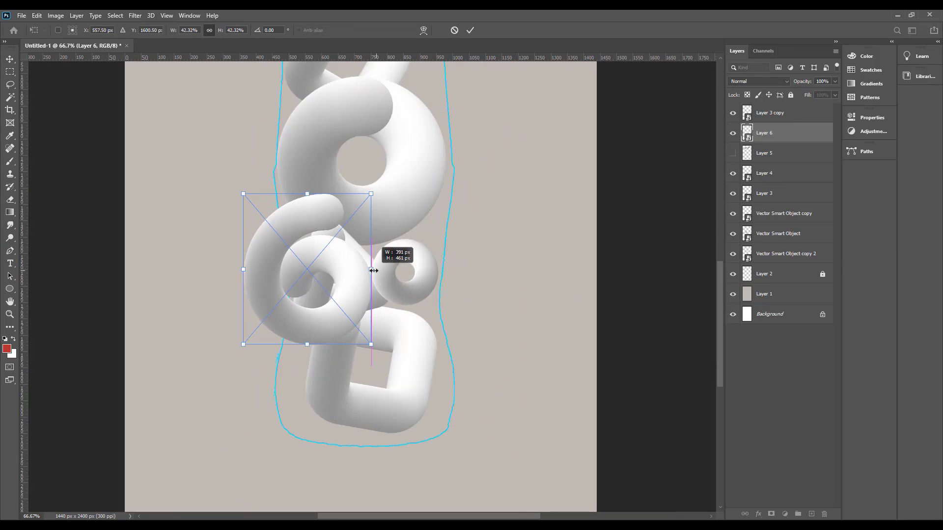
pyautogui.moveTo(379, 350); pyautogui.dragTo(325, 273)
pyautogui.moveTo(289, 240); pyautogui.dragTo(257, 441)
pyautogui.moveTo(257, 441); pyautogui.dragTo(347, 124)
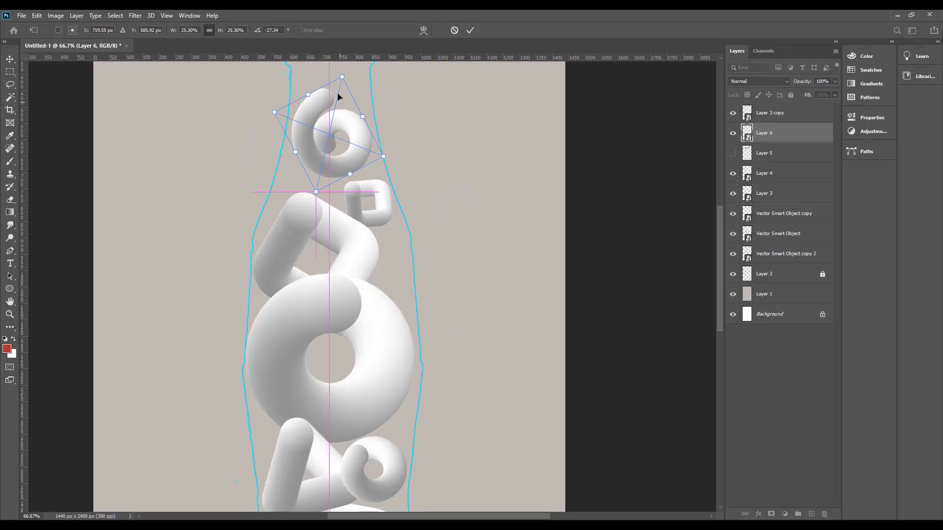
pyautogui.press('Return')
# - Duplicate the spiral tube and fit the smaller copy into the bottle's lower-left corner, over the lower square tube
pyautogui.press('v')
pyautogui.moveTo(365, 169); pyautogui.dragTo(508, 245)
pyautogui.moveTo(451, 229); pyautogui.dragTo(226, 362)
pyautogui.hotkey('ctrl', 't')
pyautogui.moveTo(293, 371); pyautogui.dragTo(243, 370)
pyautogui.press('Return')
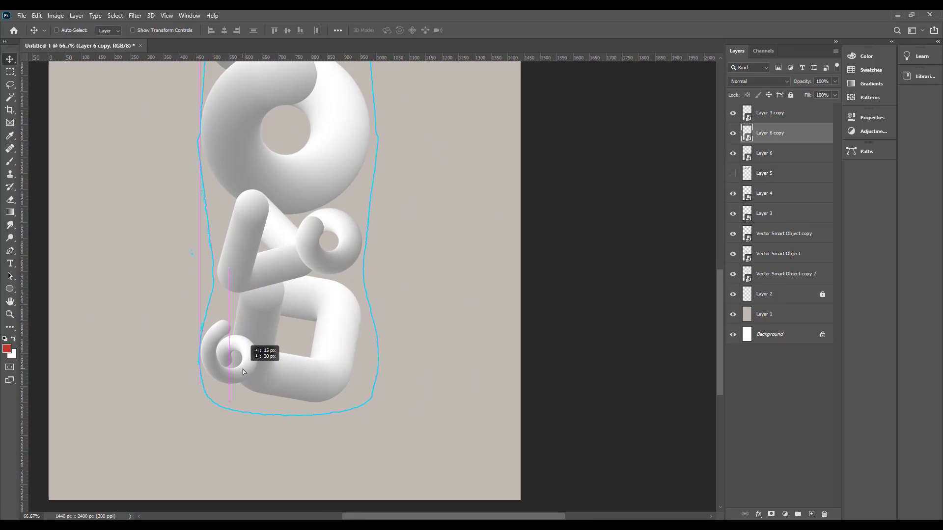
# - Make the zigzag tube on Layer 5 visible and convert its layer to a Smart Object
pyautogui.click(732, 173)
pyautogui.click(786, 174)
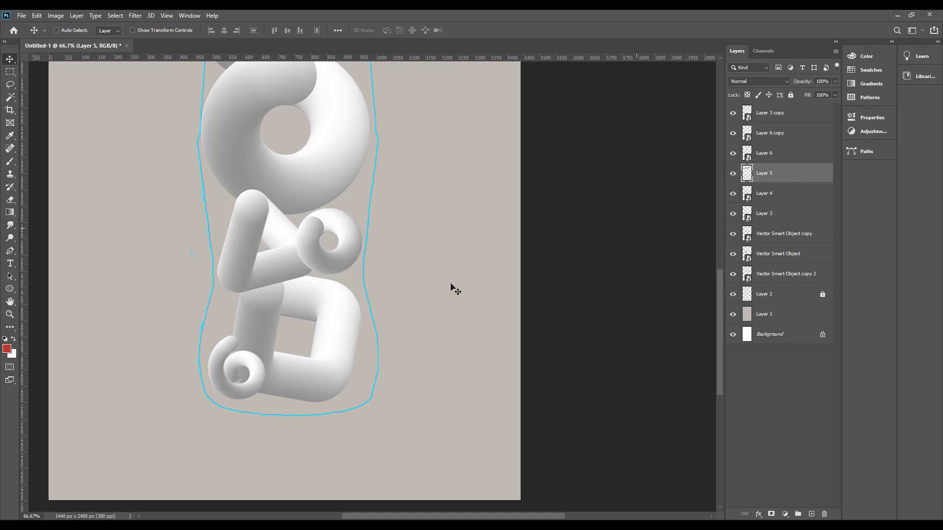
pyautogui.rightClick(801, 177)
pyautogui.click(835, 235)
pyautogui.moveTo(359, 73); pyautogui.dragTo(380, 366)
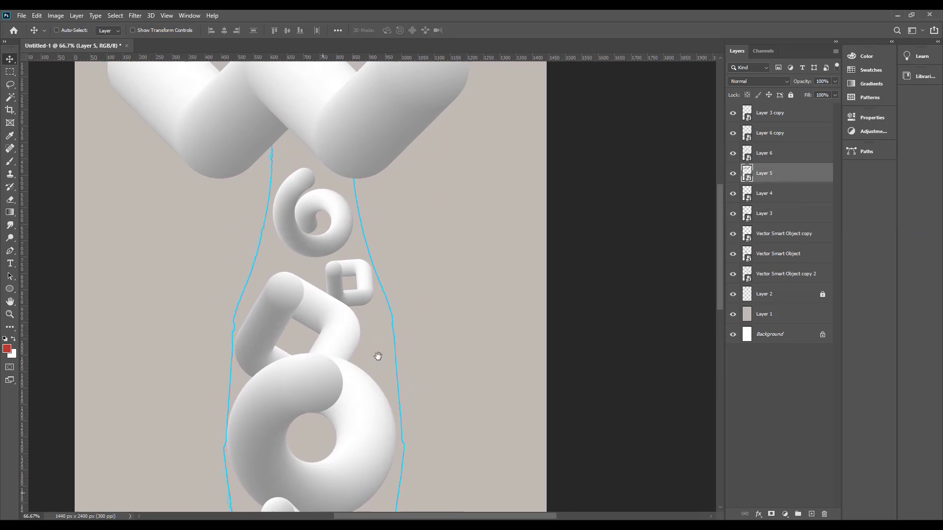
# - Shrink the zigzag tube to 20.13%, rotate it, and place it at the top of the bottle's neck
pyautogui.moveTo(368, 147); pyautogui.dragTo(400, 233)
pyautogui.hotkey('ctrl', 't')
pyautogui.moveTo(509, 259); pyautogui.dragTo(204, 252)
pyautogui.moveTo(167, 216); pyautogui.dragTo(396, 356)
pyautogui.press('Return')
pyautogui.hotkey('ctrl', 't')
pyautogui.moveTo(432, 398); pyautogui.dragTo(425, 236)
pyautogui.moveTo(442, 221); pyautogui.dragTo(377, 383)
pyautogui.press('Return')
# - Duplicate the zigzag tube beside the upper square tube and send the copy's layer back to just above Layer 1
pyautogui.moveTo(388, 198); pyautogui.dragTo(402, 329)
pyautogui.hotkey('ctrl', 'shift', '[')
pyautogui.hotkey('ctrl', ']')
# - Move the small square tube into the neck between the zigzag and the spiral, and rotate it to fit
pyautogui.moveTo(392, 278); pyautogui.dragTo(373, 156)
pyautogui.hotkey('ctrl', 't')
pyautogui.moveTo(393, 231); pyautogui.dragTo(382, 255)
pyautogui.press('Return')
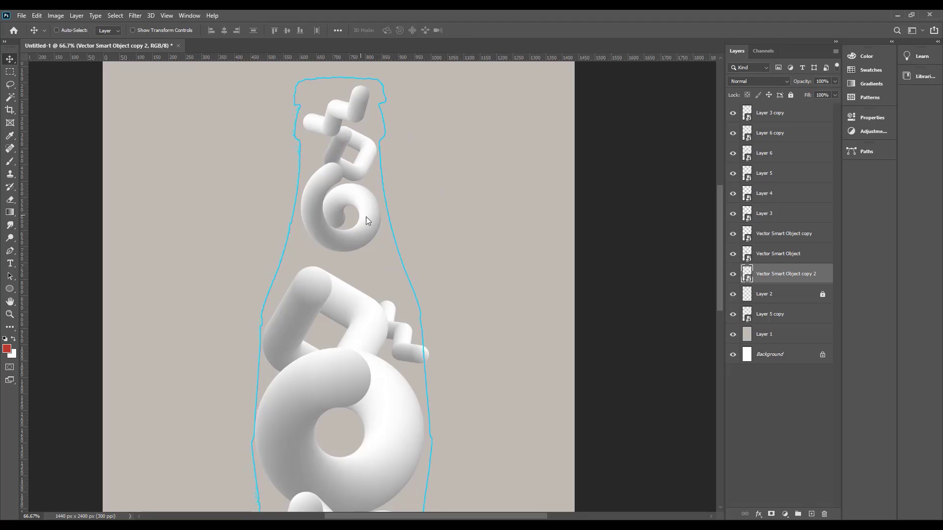
# - Enlarge and rotate the spiral tube so it fills the width of the bottle's neck
pyautogui.moveTo(366, 216); pyautogui.dragTo(396, 205)
pyautogui.hotkey('ctrl', 't')
pyautogui.moveTo(371, 244); pyautogui.dragTo(401, 248)
pyautogui.press('Return')
# - Select the small square tube in the neck and rotate it upright above the spiral
pyautogui.rightClick(362, 174)
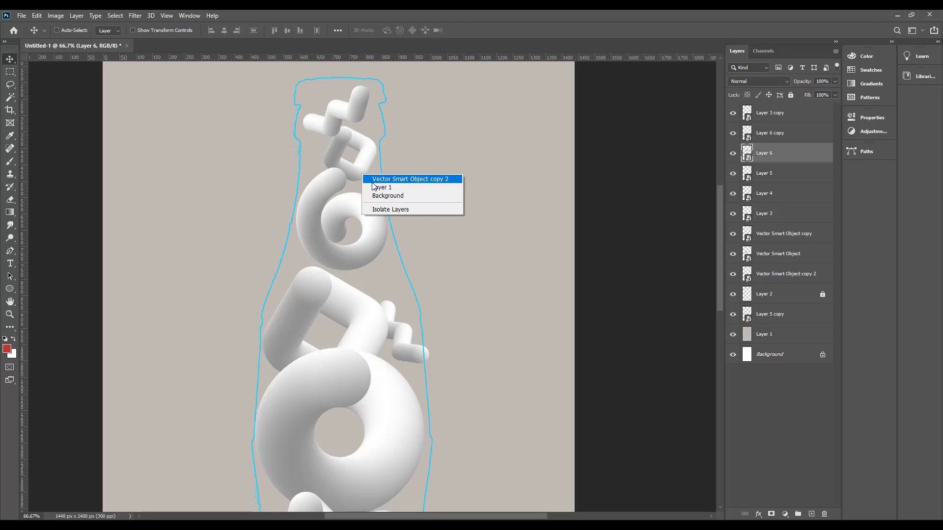
pyautogui.click(369, 178)
pyautogui.hotkey('ctrl', 't')
pyautogui.moveTo(361, 186); pyautogui.dragTo(362, 190)
pyautogui.press('Return')
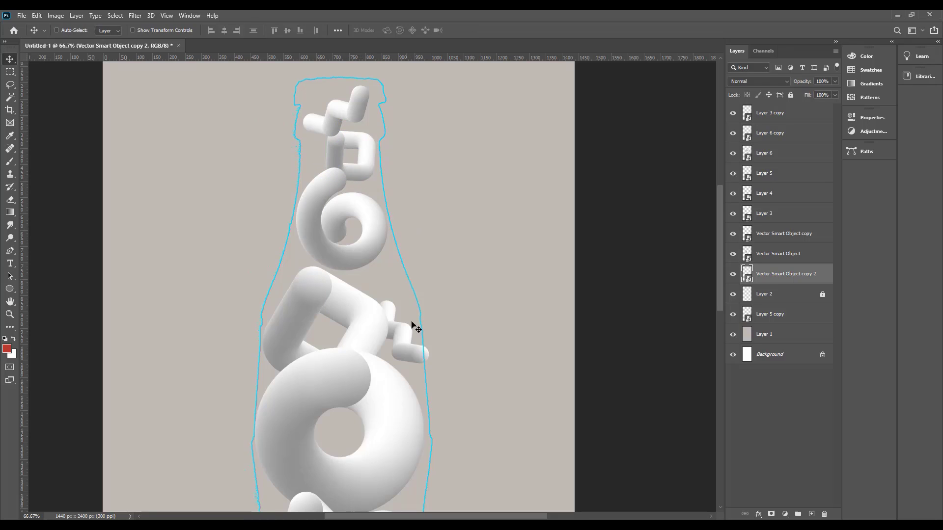
# - Rotate the zigzag copy and move it into the gap between the spiral and the upper square tube, following the bottle's outline
pyautogui.rightClick(410, 351)
pyautogui.click(419, 357)
pyautogui.hotkey('ctrl', 't')
pyautogui.moveTo(403, 336); pyautogui.dragTo(423, 339)
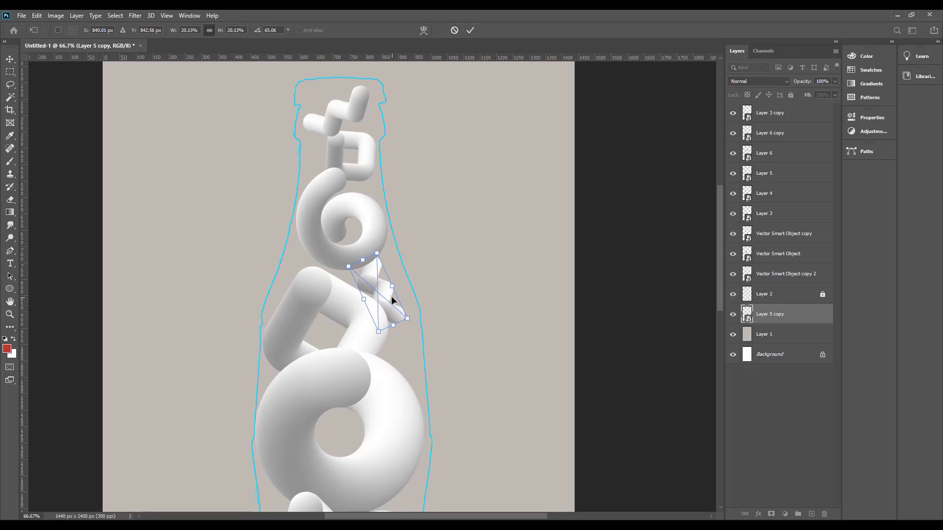
pyautogui.press('Return')
pyautogui.moveTo(394, 301); pyautogui.dragTo(401, 307)
pyautogui.press('z')
pyautogui.press('v')
pyautogui.hotkey('ctrl', 't')
pyautogui.moveTo(446, 352); pyautogui.dragTo(424, 125)
pyautogui.press('Return')
# - Hide the beige Layer 1 and move the bottle outline layer, Layer 2, below the zigzag copy's layer
pyautogui.hotkey('ctrl', '0')
pyautogui.press('z')
pyautogui.click(401, 212)
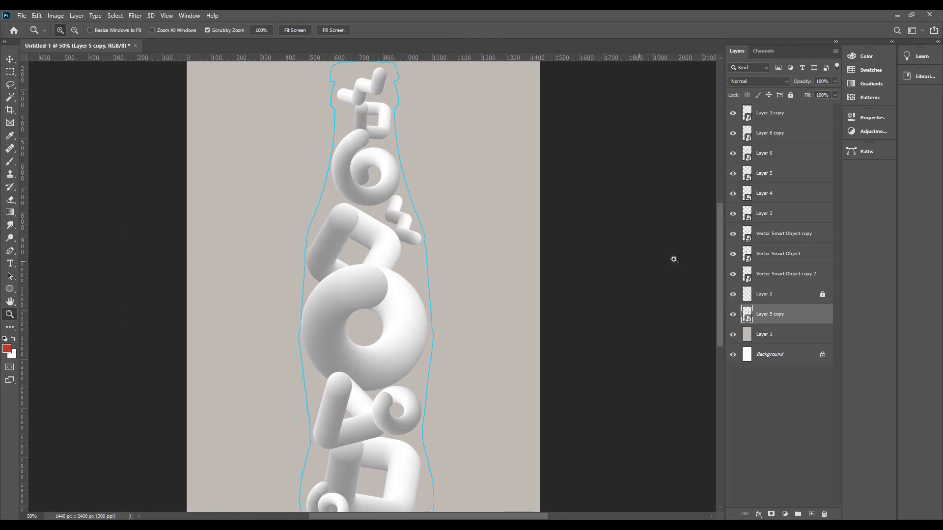
pyautogui.click(733, 334)
pyautogui.click(733, 335)
pyautogui.click(733, 314)
pyautogui.click(733, 334)
pyautogui.click(733, 314)
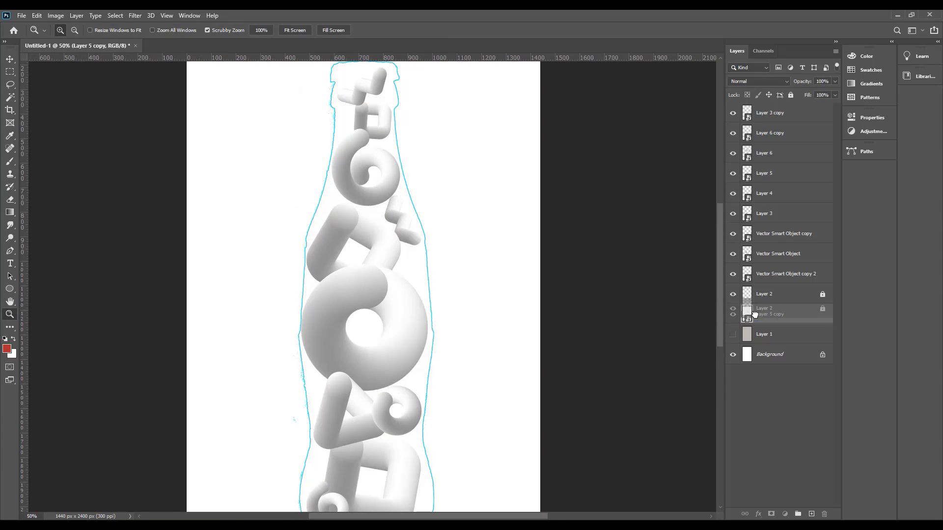
pyautogui.moveTo(755, 314)
pyautogui.mouseDown()
pyautogui.moveTo(745, 347)
pyautogui.moveTo(747, 308)
pyautogui.mouseUp()
# - Check the whole arrangement with the bottle outline layer hidden, and show the outline again
pyautogui.click(733, 316)
pyautogui.hotkey('ctrl', '0')
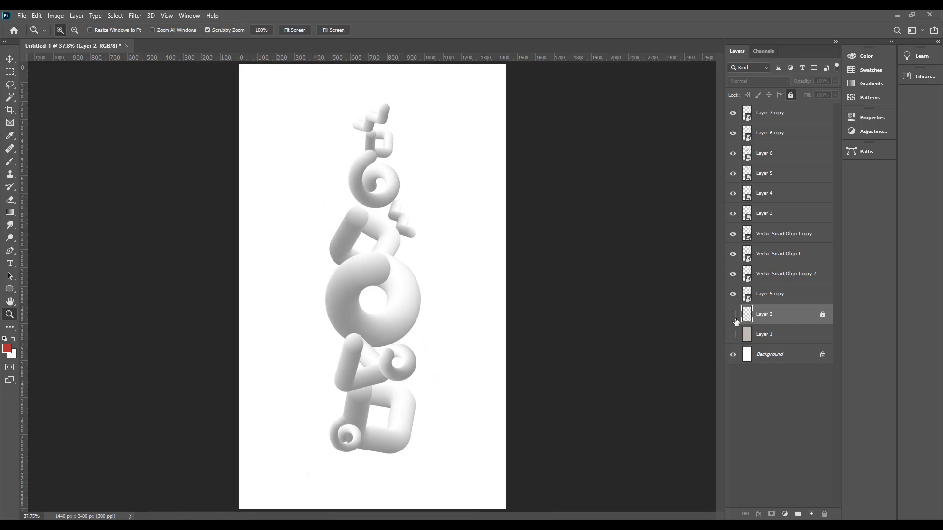
pyautogui.click(733, 316)
# - Switch to Illustrator, copy a gradient circle from the spiral blend, and paste it into the Photoshop document
pyautogui.click(417, 256)
pyautogui.click(418, 255)
pyautogui.click(418, 255)
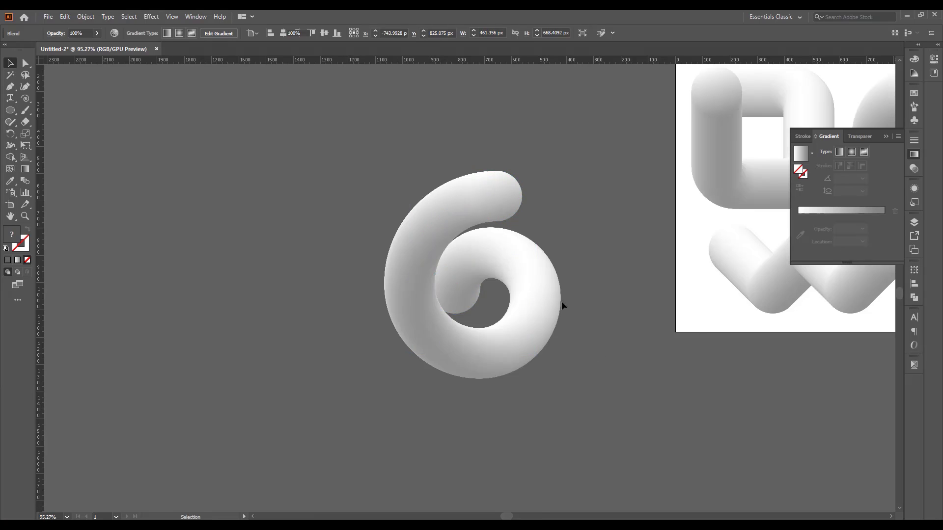
pyautogui.hscroll(5, 561, 301)
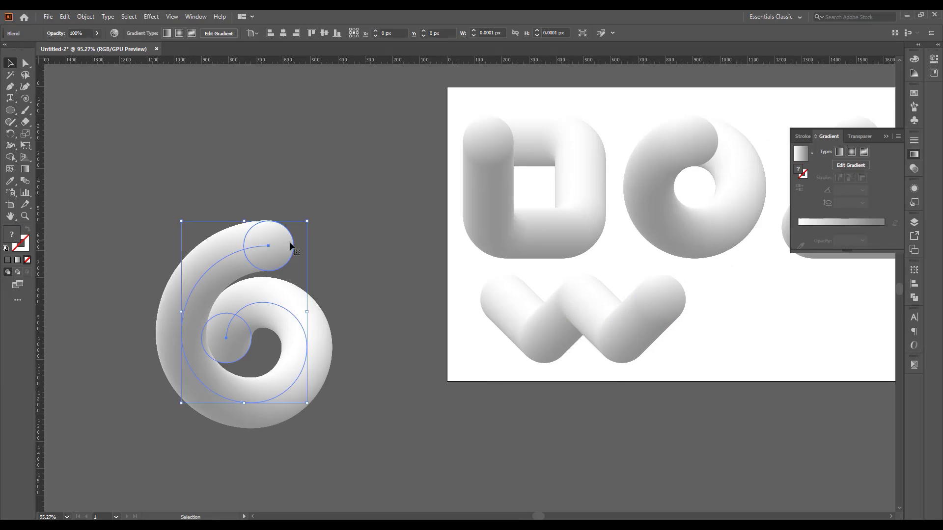
pyautogui.hotkey('ctrl', 'c')
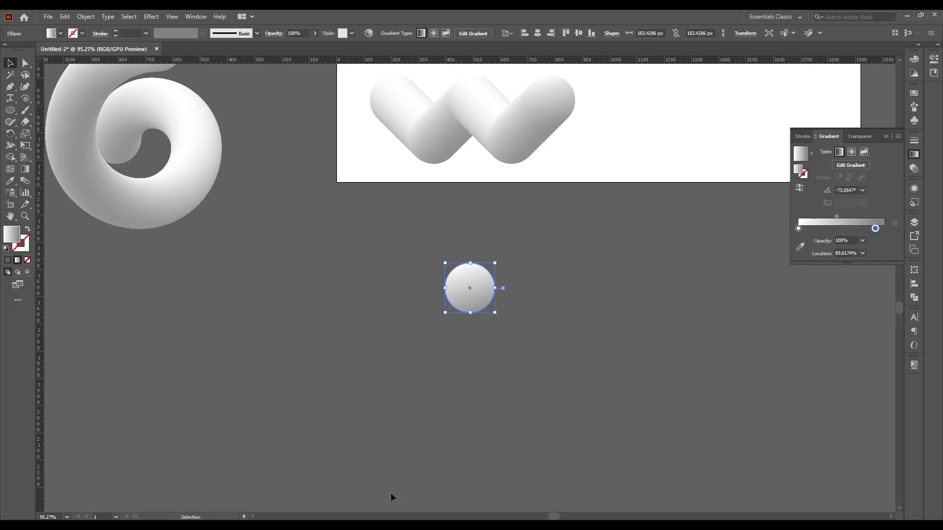
pyautogui.click(356, 519)
pyautogui.hotkey('ctrl', 'v')
pyautogui.click(511, 156)
# - Shrink the pasted circle and place it in the gap below the zigzag copy, beside the bottle's right outline
pyautogui.moveTo(528, 286); pyautogui.dragTo(431, 184)
pyautogui.press('Return')
pyautogui.press('v')
# - Duplicate the circle and shrink the copy to a small dot at the large ring's upper-right edge
pyautogui.keyDown('ctrl'); pyautogui.click(406, 261); pyautogui.keyUp('ctrl')
pyautogui.moveTo(432, 184); pyautogui.dragTo(371, 193)
pyautogui.hotkey('ctrl', 't')
pyautogui.press('Return')
# - Convert the larger circle's layer to a Smart Object, and place a medium-sized duplicate of it just below
pyautogui.click(424, 162)
pyautogui.rightClick(784, 338)
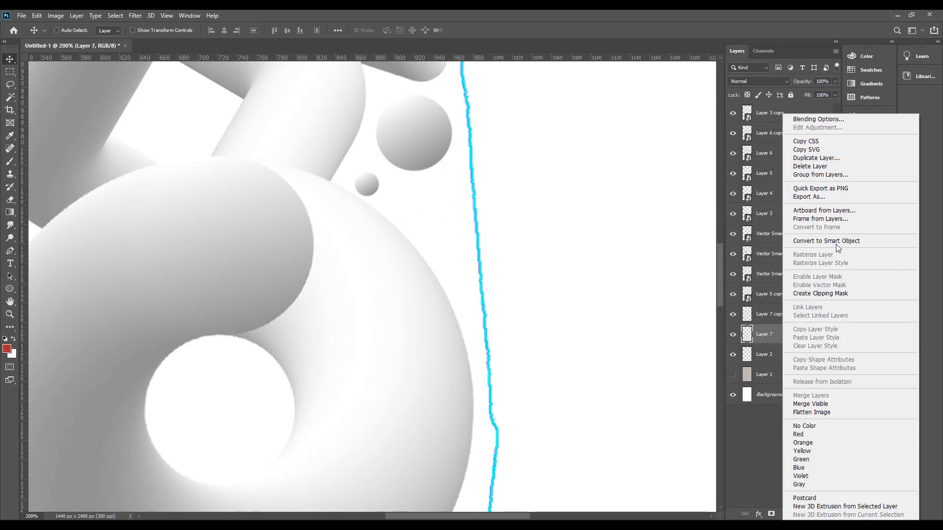
pyautogui.click(837, 241)
pyautogui.moveTo(425, 158); pyautogui.dragTo(490, 214)
pyautogui.hotkey('ctrl', 't')
pyautogui.moveTo(461, 211); pyautogui.dragTo(433, 204)
pyautogui.press('Return')
pyautogui.hotkey('ctrl', '-')
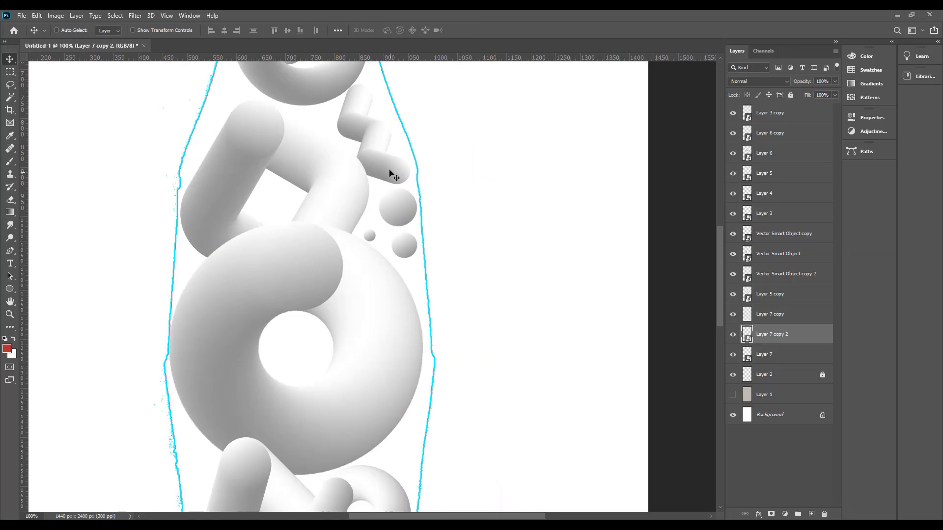
# - Duplicate the zigzag copy, rotate it to about -29°, and bring it to the front over the large ring's lower right
pyautogui.moveTo(397, 169); pyautogui.dragTo(553, 365)
pyautogui.hotkey('ctrl', 't')
pyautogui.moveTo(609, 402); pyautogui.dragTo(637, 231)
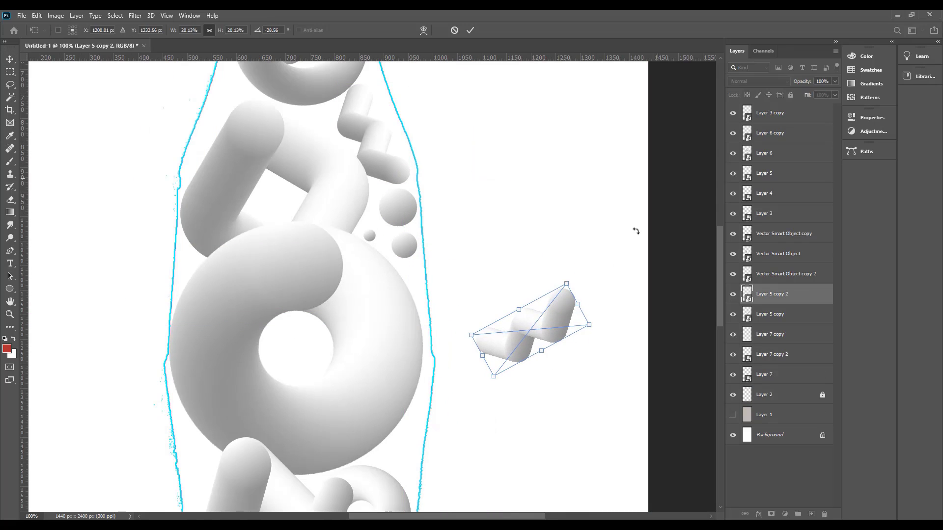
pyautogui.moveTo(573, 306); pyautogui.dragTo(403, 418)
pyautogui.press('Return')
pyautogui.hotkey('ctrl', 'shift', ']')
# - Select the large ring and scale it down slightly to 97.88% to stay inside the bottle's outline
pyautogui.moveTo(381, 453); pyautogui.dragTo(542, 266)
pyautogui.click(375, 166)
pyautogui.hotkey('ctrl', 't')
pyautogui.moveTo(330, 162); pyautogui.dragTo(335, 162)
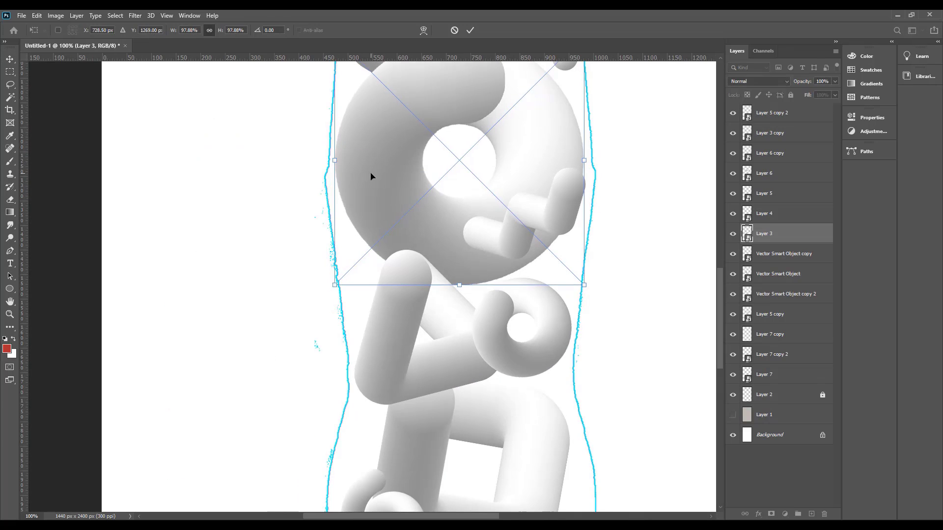
pyautogui.press('Return')
# - Duplicate the circles into the gaps: a large and a small one left of the triangle tube, and a small one above the small ring
pyautogui.moveTo(476, 448); pyautogui.dragTo(446, 412)
pyautogui.moveTo(513, 146); pyautogui.dragTo(487, 340)
pyautogui.rightClick(507, 183)
pyautogui.click(515, 190)
pyautogui.moveTo(528, 198); pyautogui.dragTo(339, 367)
pyautogui.moveTo(509, 139); pyautogui.dragTo(328, 338)
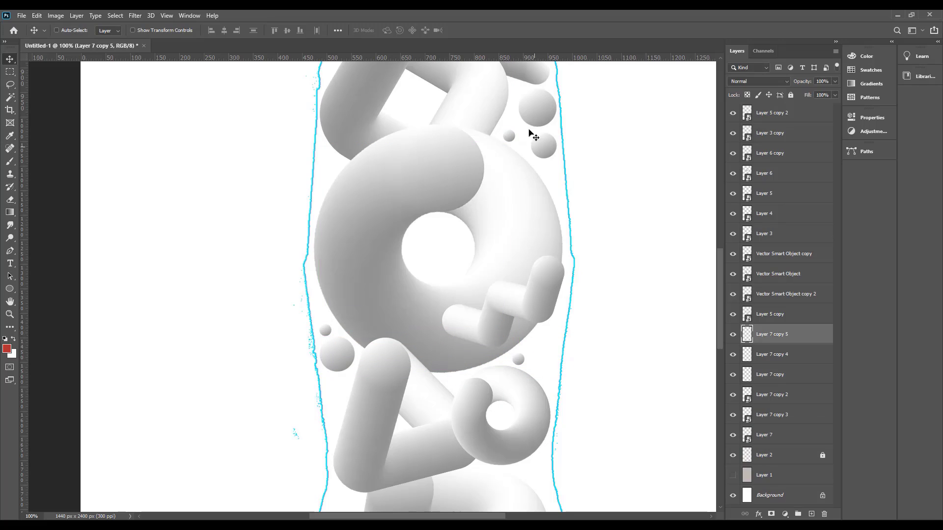
# - Place a scaled larger circle in the right-hand gap between the large ring and the small ring
pyautogui.rightClick(536, 104)
pyautogui.click(545, 110)
pyautogui.moveTo(543, 112); pyautogui.dragTo(549, 347)
pyautogui.hotkey('ctrl', 't')
pyautogui.press('Return')
pyautogui.moveTo(539, 375); pyautogui.dragTo(461, 346)
# - Add circle duplicates around the small ring: a small one beside the right outline and a larger one beneath its lower right
pyautogui.rightClick(439, 229)
pyautogui.click(442, 236)
pyautogui.rightClick(464, 218)
pyautogui.click(469, 224)
pyautogui.keyDown('ctrl'); pyautogui.click(461, 343); pyautogui.keyUp('ctrl')
pyautogui.keyDown('ctrl'); pyautogui.click(462, 342); pyautogui.keyUp('ctrl')
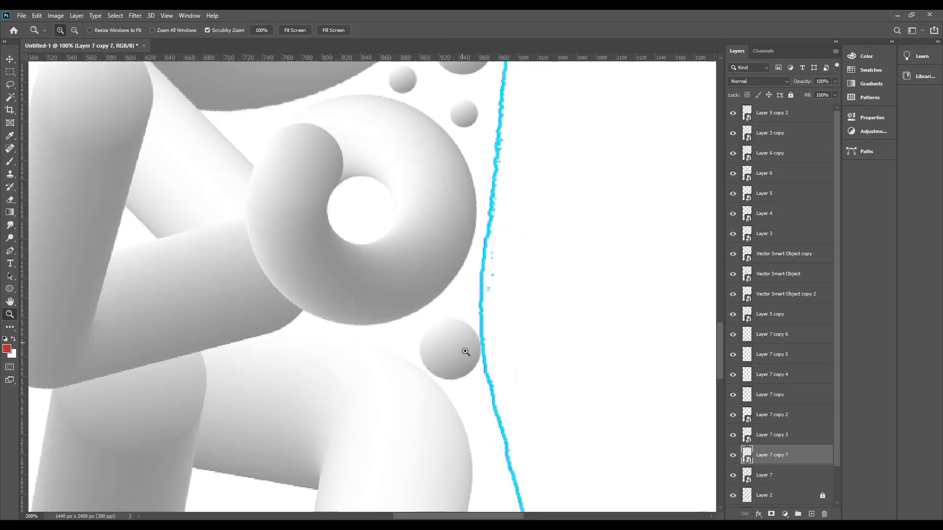
# - Shrink the circle beneath the small ring so it fits between the lower square tube and the bottle's outline
pyautogui.hotkey('ctrl', 't')
pyautogui.moveTo(487, 392); pyautogui.dragTo(452, 350)
pyautogui.press('Return')
pyautogui.hotkey('ctrl', '-')
pyautogui.hotkey('ctrl', '-')
pyautogui.keyDown('ctrl'); pyautogui.click(378, 192); pyautogui.keyUp('ctrl')
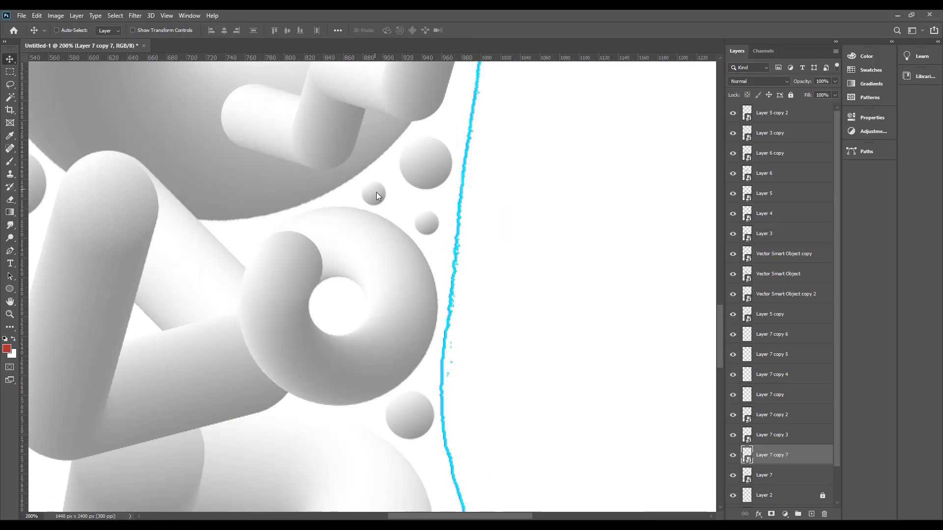
# - Nudge the small circle above the small ring toward the outline and enlarge the bigger circle in the gap above it
pyautogui.rightClick(373, 193)
pyautogui.click(377, 198)
pyautogui.moveTo(368, 194); pyautogui.dragTo(373, 194)
pyautogui.rightClick(433, 160)
pyautogui.click(438, 166)
pyautogui.hotkey('ctrl', 't')
pyautogui.moveTo(452, 137); pyautogui.dragTo(440, 217)
pyautogui.press('Return')
# - Replace the small circle beside the right outline with a scaled duplicate of the larger circle above it
pyautogui.rightClick(432, 225)
pyautogui.click(437, 231)
pyautogui.hotkey('ctrl', 't')
pyautogui.press('Delete')
pyautogui.rightClick(432, 151)
pyautogui.click(444, 155)
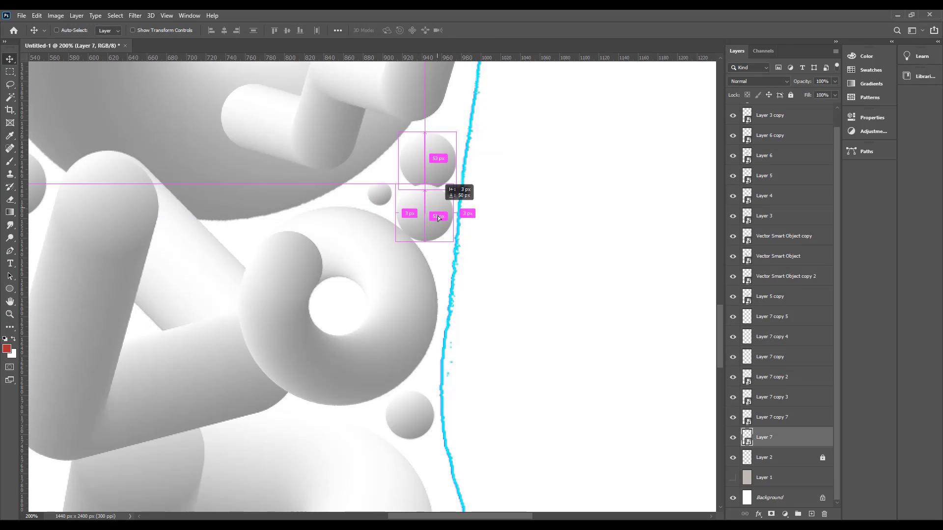
pyautogui.hotkey('ctrl', 't')
pyautogui.moveTo(455, 251); pyautogui.dragTo(437, 232)
pyautogui.moveTo(426, 222); pyautogui.dragTo(434, 222)
pyautogui.press('Return')
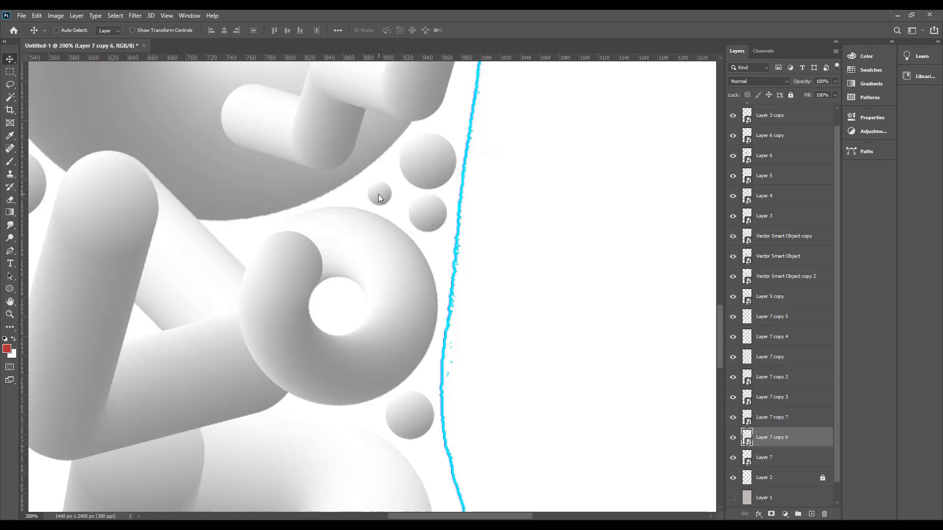
# - Duplicate the small circle above the small ring, shrink the copy, and place it between the lower zigzag tube and the right outline
pyautogui.rightClick(378, 193)
pyautogui.click(384, 199)
pyautogui.moveTo(348, 251); pyautogui.dragTo(368, 383)
pyautogui.moveTo(401, 328); pyautogui.dragTo(480, 249)
pyautogui.hotkey('ctrl', 't')
pyautogui.press('Return')
pyautogui.hotkey('ctrl', '-')
pyautogui.hotkey('ctrl', '-')
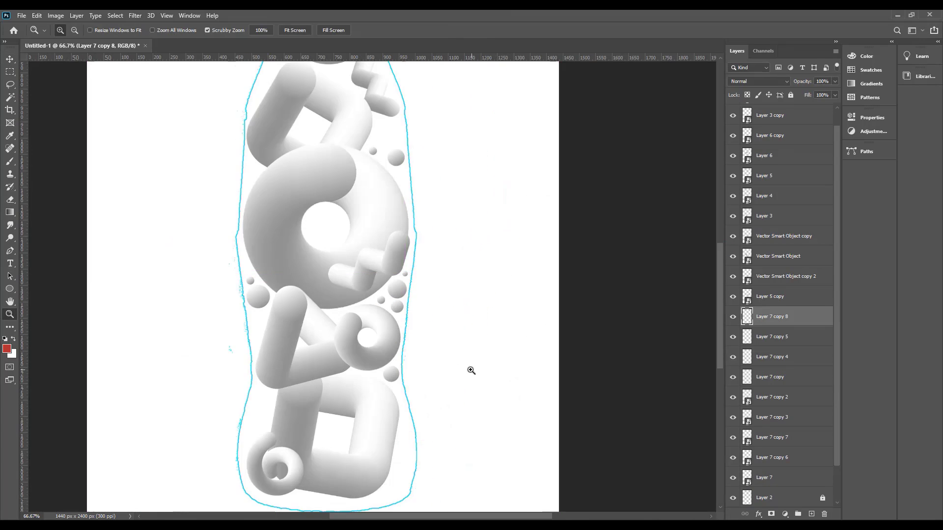
pyautogui.moveTo(437, 275); pyautogui.dragTo(462, 433)
pyautogui.hotkey('ctrl', '+')
pyautogui.moveTo(412, 205); pyautogui.dragTo(360, 312)
pyautogui.rightClick(303, 140)
pyautogui.click(313, 146)
pyautogui.moveTo(319, 138); pyautogui.dragTo(457, 398)
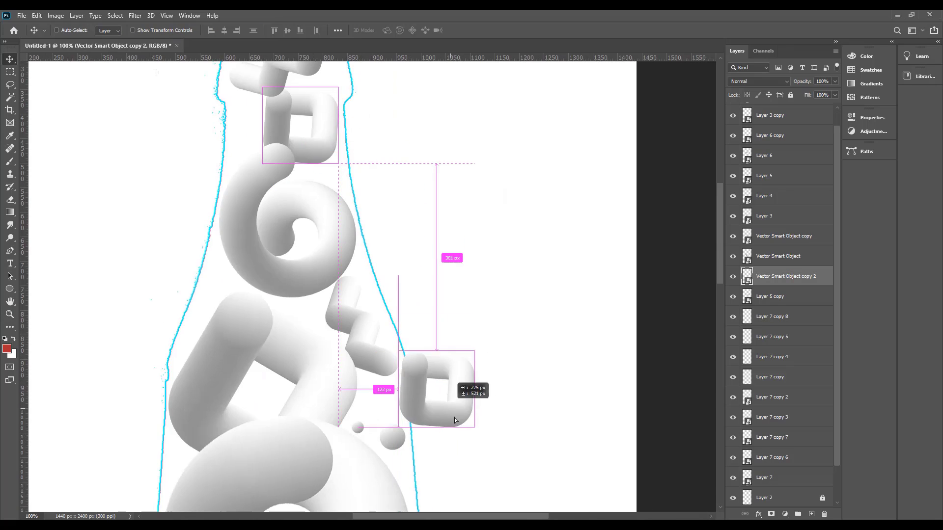
pyautogui.hotkey('ctrl', 'z')
# - Duplicate a curled tube and shrink the copy for the gap below the upper zigzag tube
pyautogui.moveTo(393, 366); pyautogui.dragTo(338, 179)
pyautogui.rightClick(318, 320)
pyautogui.click(322, 326)
pyautogui.moveTo(360, 358); pyautogui.dragTo(325, 289)
pyautogui.hotkey('ctrl', 't')
pyautogui.moveTo(346, 328); pyautogui.dragTo(358, 318)
pyautogui.moveTo(325, 280); pyautogui.dragTo(303, 284)
pyautogui.press('Return')
# - Fit the small curled tube between the upper zigzag tube and the circles beside the right outline
pyautogui.moveTo(296, 286); pyautogui.dragTo(300, 196)
pyautogui.hotkey('ctrl', 't')
pyautogui.press('Return')
pyautogui.hotkey('ctrl', 't')
pyautogui.press('Return')
pyautogui.moveTo(377, 313); pyautogui.dragTo(366, 264)
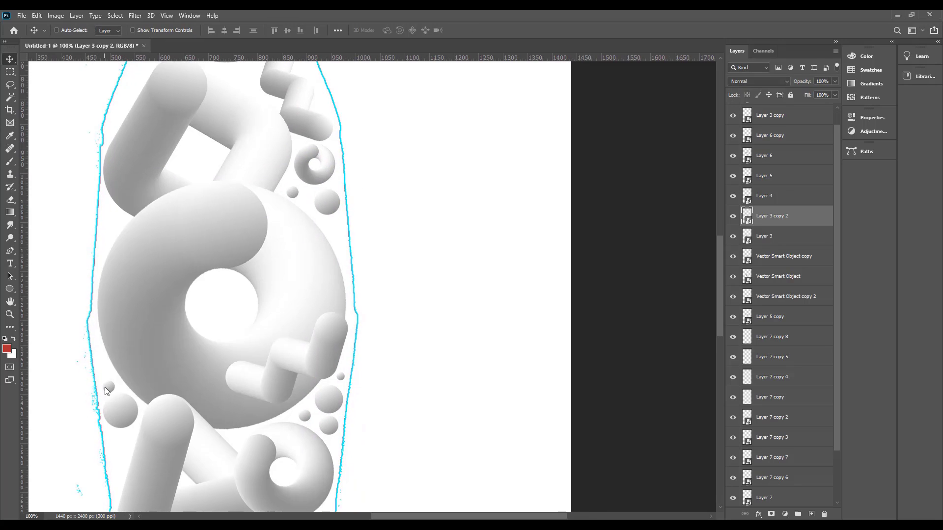
# - Place a copy of the left large circle, shrunk to about 36 px, below the upper-right circles and shift the neighbouring circle left
pyautogui.rightClick(105, 387)
pyautogui.rightClick(126, 413)
pyautogui.click(135, 418)
pyautogui.moveTo(127, 418); pyautogui.dragTo(351, 244)
pyautogui.hotkey('ctrl', 't')
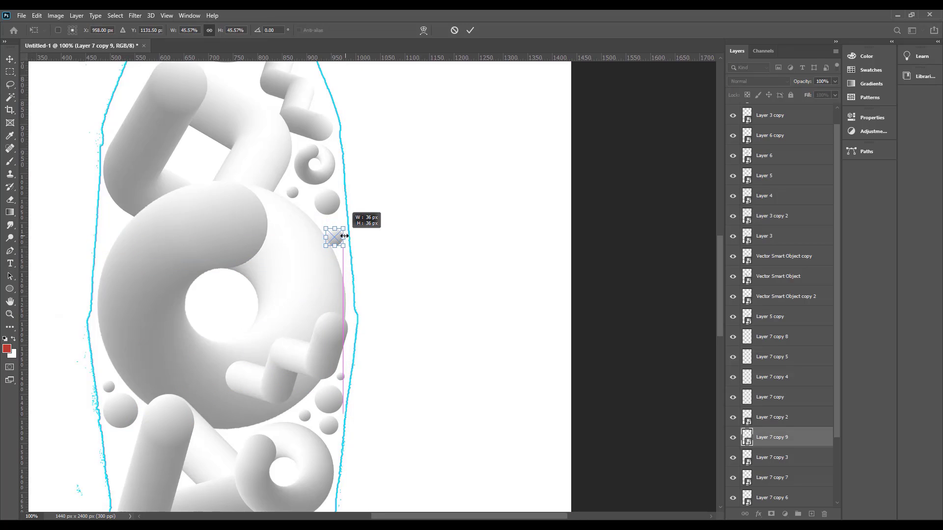
pyautogui.press('Return')
pyautogui.rightClick(336, 205)
pyautogui.click(345, 210)
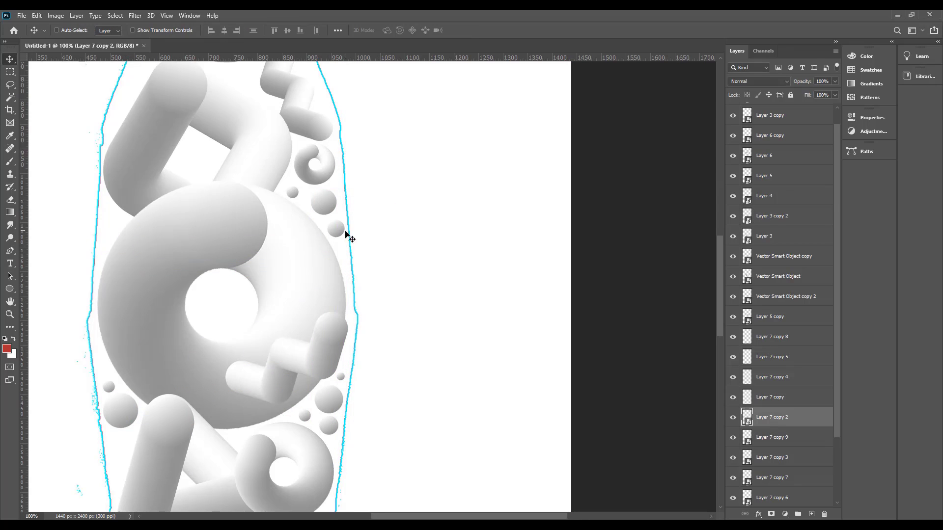
# - Duplicate the large circle left of the triangle tube into the gap between the lower square tube and the left outline
pyautogui.moveTo(421, 312); pyautogui.dragTo(560, 256)
pyautogui.moveTo(552, 403); pyautogui.dragTo(608, 222)
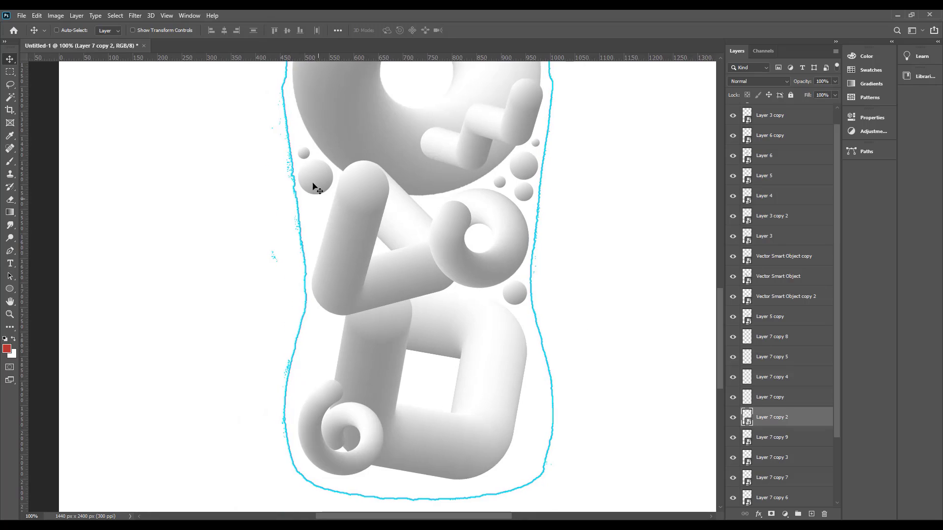
pyautogui.rightClick(314, 183)
pyautogui.click(321, 189)
pyautogui.moveTo(312, 195); pyautogui.dragTo(270, 423)
pyautogui.hotkey('ctrl', 't')
pyautogui.press('Return')
# - Add three smaller circle copies beneath the large circle, above the lower-left spiral
pyautogui.scroll(1, 328, 371)
pyautogui.hotkey('ctrl', 't')
pyautogui.press('Return')
pyautogui.hotkey('ctrl', 't')
pyautogui.press('Return')
pyautogui.moveTo(354, 425); pyautogui.dragTo(191, 210)
pyautogui.moveTo(197, 153); pyautogui.dragTo(171, 176)
# - Duplicate the large circle left of the lower square tube into the bottle's lower-right corner and shrink the copy
pyautogui.rightClick(130, 120)
pyautogui.click(140, 125)
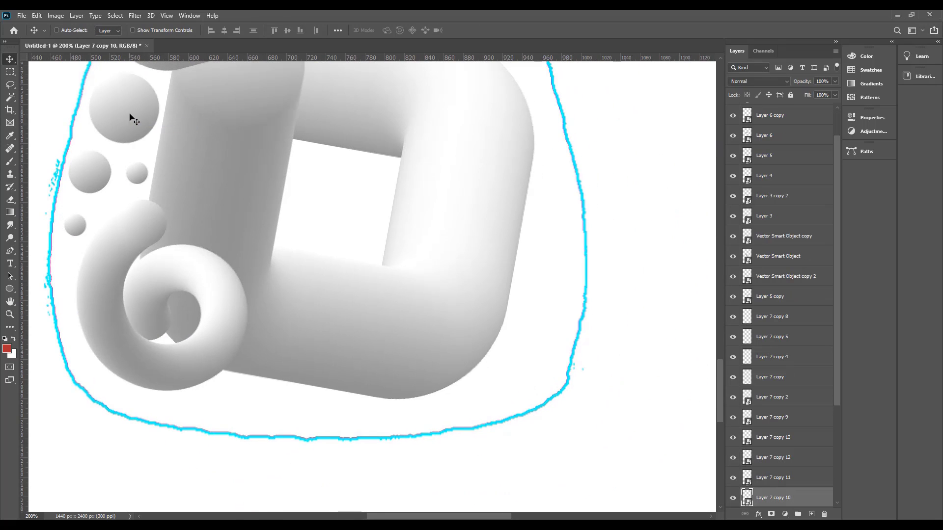
pyautogui.moveTo(130, 117); pyautogui.dragTo(528, 381)
pyautogui.hotkey('ctrl', 't')
pyautogui.moveTo(558, 407); pyautogui.dragTo(537, 380)
pyautogui.press('Return')
pyautogui.moveTo(437, 408); pyautogui.dragTo(479, 367)
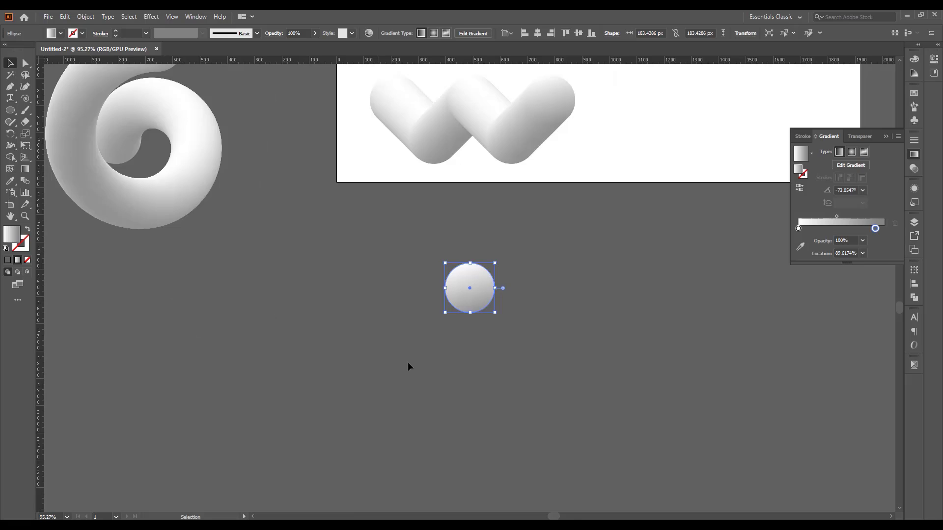
# - Switch to Illustrator, copy the straight gradient-blend tube, and paste it as pixels into the Photoshop bottle document
pyautogui.click(408, 366)
pyautogui.scroll(3, 506, 382)
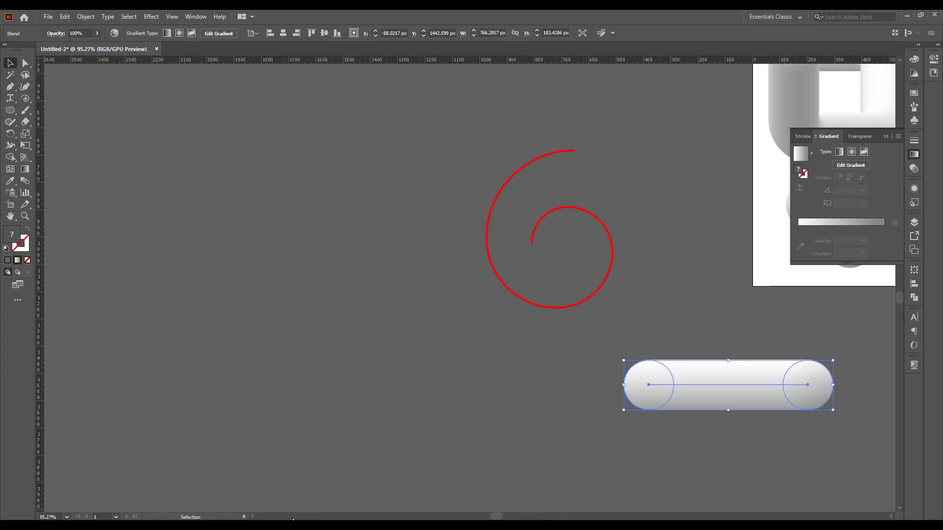
pyautogui.hotkey('ctrl', 'c')
pyautogui.hotkey('alt', 'Tab')
pyautogui.hotkey('ctrl', 'v')
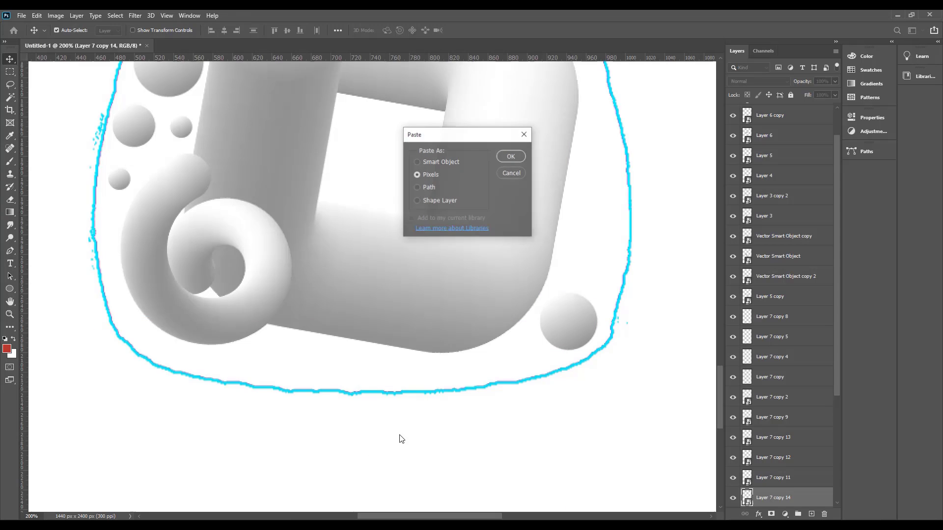
pyautogui.press('Return')
pyautogui.hotkey('ctrl', '0')
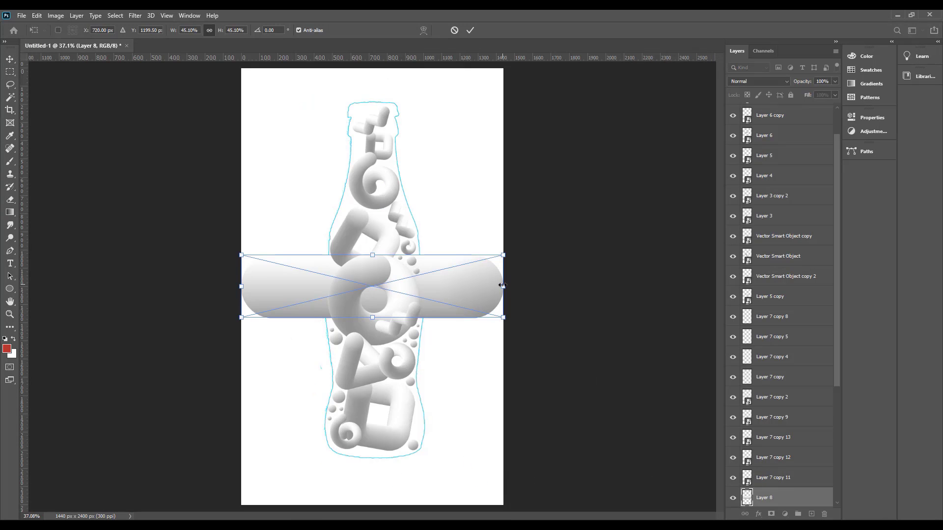
# - Scale down the pasted straight tube, convert it to a Smart Object, and bring its layer to the front
pyautogui.moveTo(502, 286); pyautogui.dragTo(437, 402)
pyautogui.press('Return')
pyautogui.rightClick(797, 506)
pyautogui.click(812, 217)
pyautogui.hotkey('ctrl', 'shift', ']')
# - Shrink and tilt the straight tube and move it near the bottle's base below the lower square tube
pyautogui.hotkey('ctrl', 't')
pyautogui.moveTo(489, 389); pyautogui.dragTo(395, 352)
pyautogui.press('Return')
pyautogui.moveTo(380, 347); pyautogui.dragTo(402, 448)
pyautogui.hotkey('ctrl', 't')
pyautogui.press('Return')
pyautogui.moveTo(402, 448); pyautogui.dragTo(471, 378)
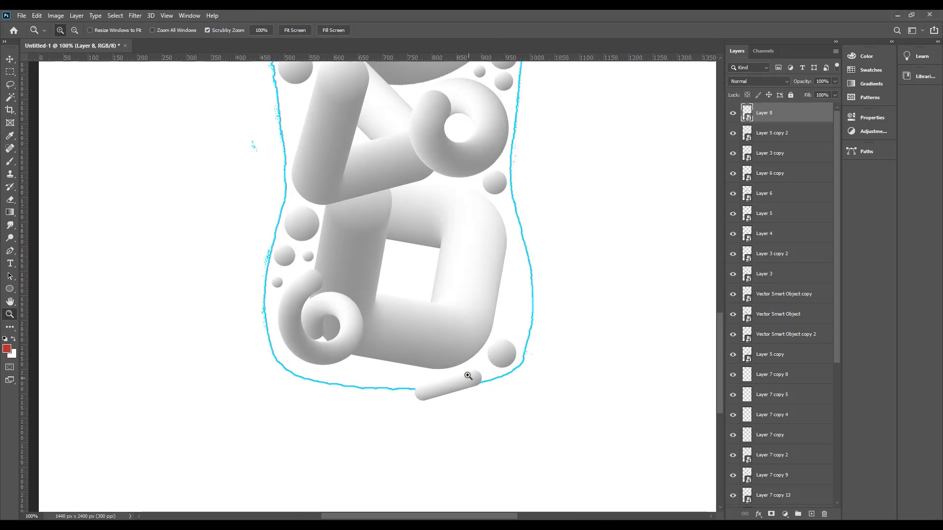
# - Nudge the lower square tube up and rotate the small straight tube to fit beneath its lower edge
pyautogui.moveTo(466, 329); pyautogui.dragTo(469, 322)
pyautogui.rightClick(453, 387)
pyautogui.click(457, 391)
pyautogui.hotkey('ctrl', 't')
pyautogui.moveTo(452, 386); pyautogui.dragTo(447, 409)
pyautogui.moveTo(407, 372)
pyautogui.mouseDown()
pyautogui.moveTo(401, 379)
pyautogui.moveTo(400, 371)
pyautogui.mouseUp()
pyautogui.moveTo(479, 418); pyautogui.dragTo(484, 413)
pyautogui.press('Return')
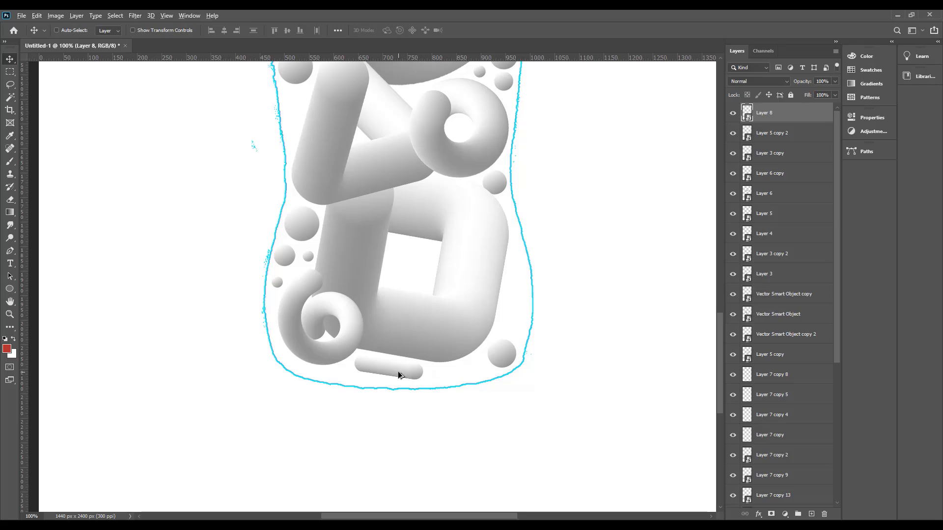
# - Duplicate the small straight tube and rotate the copy into the gap between the lower square tube and the right outline
pyautogui.keyDown('alt'); pyautogui.moveTo(398, 371); pyautogui.dragTo(549, 298); pyautogui.keyUp('alt')
pyautogui.hotkey('ctrl', 't')
pyautogui.moveTo(608, 332); pyautogui.dragTo(550, 422)
pyautogui.press('Return')
pyautogui.moveTo(610, 374); pyautogui.dragTo(578, 375)
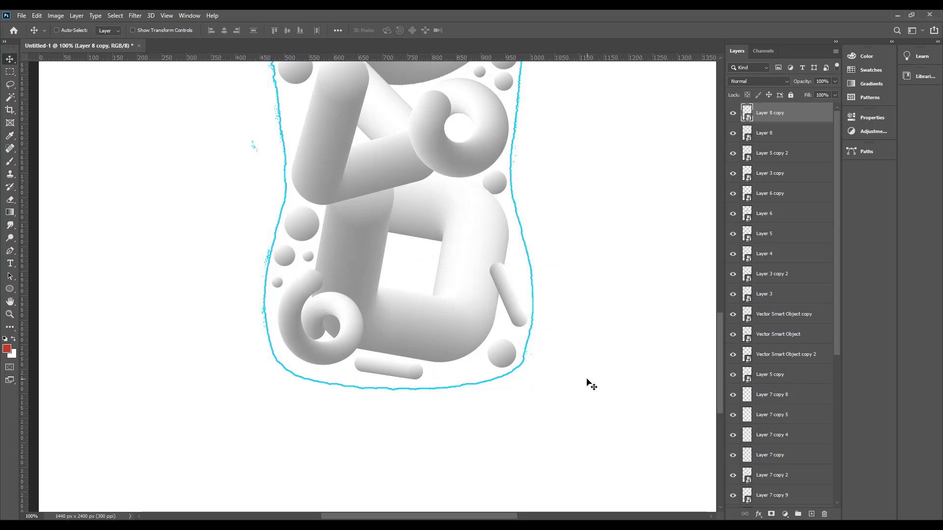
# - Duplicate the straight tube into the left gap between the upper spiral and the tilted square tube, enlarging and rotating the copy
pyautogui.hotkey('ctrl', '-')
pyautogui.moveTo(537, 263); pyautogui.dragTo(518, 466)
pyautogui.moveTo(463, 278); pyautogui.dragTo(484, 253)
pyautogui.keyDown('alt'); pyautogui.moveTo(524, 496); pyautogui.dragTo(404, 114); pyautogui.keyUp('alt')
pyautogui.hotkey('ctrl', 't')
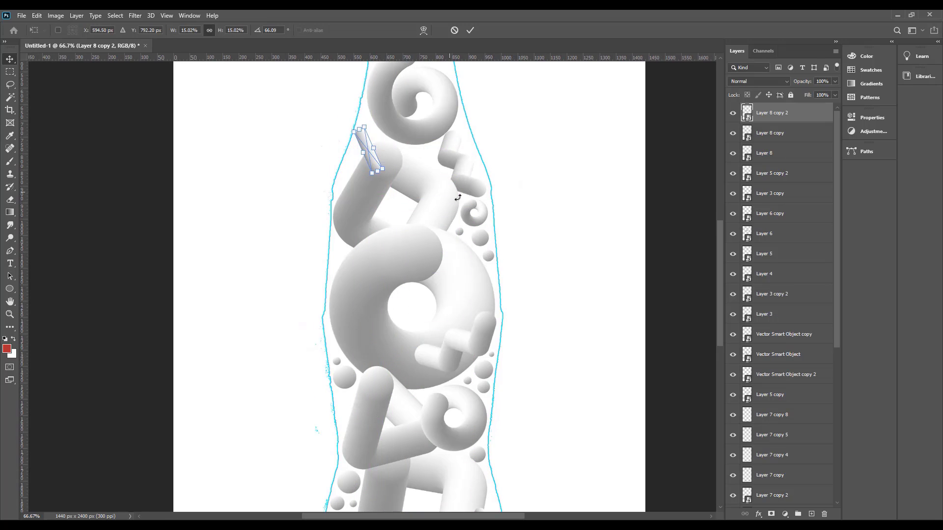
pyautogui.moveTo(459, 202); pyautogui.dragTo(375, 81)
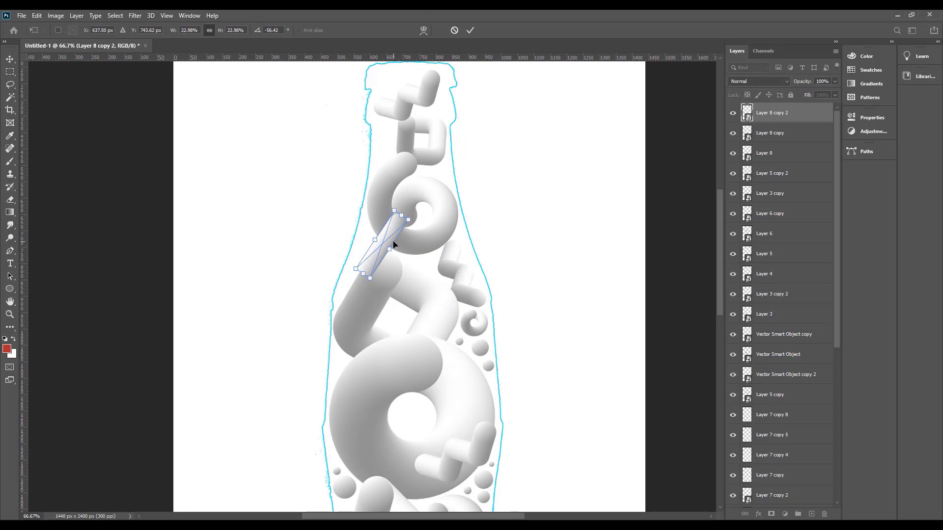
pyautogui.moveTo(393, 243); pyautogui.dragTo(475, 344)
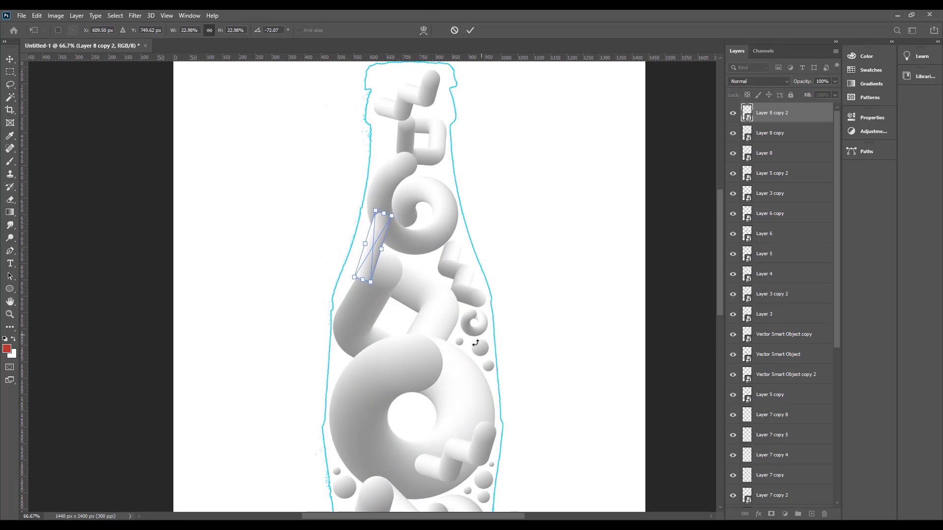
pyautogui.press('Return')
# - Restack the straight tube copy so it sits behind the upper spiral but in front of the tilted square tube
pyautogui.hotkey('ctrl', '[')
pyautogui.hotkey('ctrl', 'shift', '[')
pyautogui.hotkey('ctrl', ']')
pyautogui.keyDown('ctrl'); pyautogui.click(388, 213); pyautogui.keyUp('ctrl')
pyautogui.keyDown('ctrl'); pyautogui.click(388, 212); pyautogui.keyUp('ctrl')
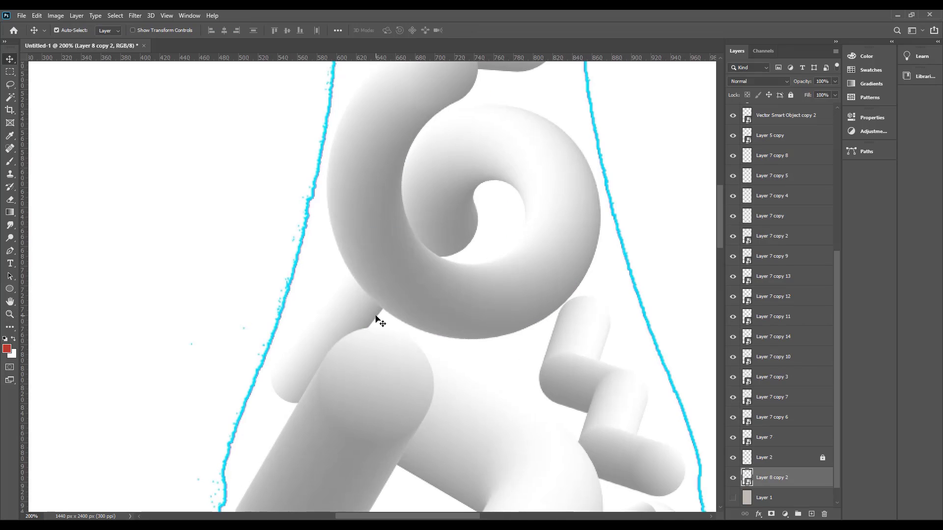
pyautogui.hotkey('ctrl', ']')
pyautogui.hotkey('ctrl', ']')
pyautogui.hotkey('ctrl', ']')
pyautogui.hotkey('ctrl', ']')
pyautogui.hotkey('ctrl', ']')
pyautogui.hotkey('ctrl', ']')
pyautogui.hotkey('ctrl', ']')
pyautogui.hotkey('ctrl', ']')
pyautogui.hotkey('ctrl', ']')
pyautogui.hotkey('ctrl', ']')
pyautogui.hotkey('ctrl', ']')
pyautogui.hotkey('ctrl', ']')
pyautogui.hotkey('ctrl', ']')
pyautogui.hotkey('ctrl', ']')
pyautogui.hotkey('ctrl', ']')
pyautogui.hotkey('ctrl', ']')
pyautogui.hotkey('ctrl', ']')
pyautogui.hotkey('ctrl', ']')
pyautogui.hotkey('ctrl', ']')
pyautogui.hotkey('ctrl', ']')
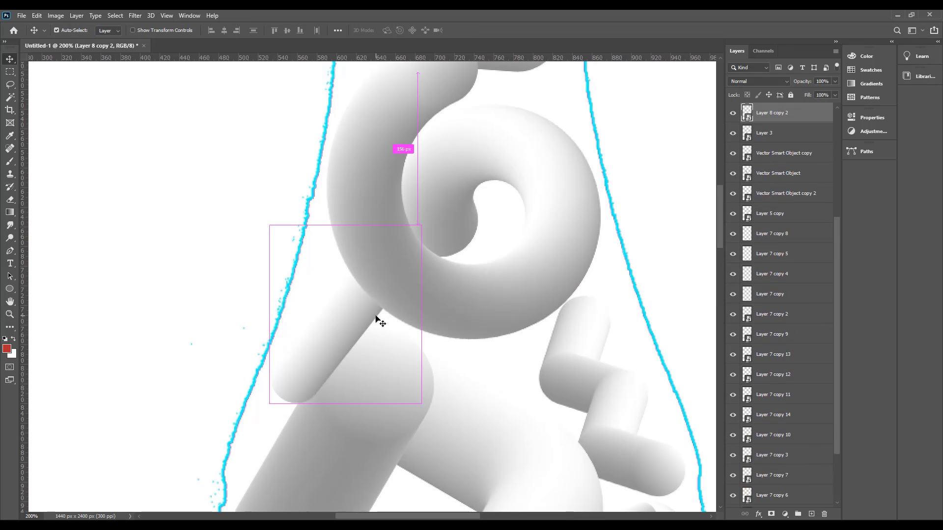
# - Rotate the straight tube copy to a steeper angle and fit it between the upper spiral and the left bottle outline
pyautogui.hotkey('ctrl', 't')
pyautogui.moveTo(415, 449); pyautogui.dragTo(436, 435)
pyautogui.moveTo(340, 358); pyautogui.dragTo(314, 378)
pyautogui.moveTo(411, 260); pyautogui.dragTo(275, 422)
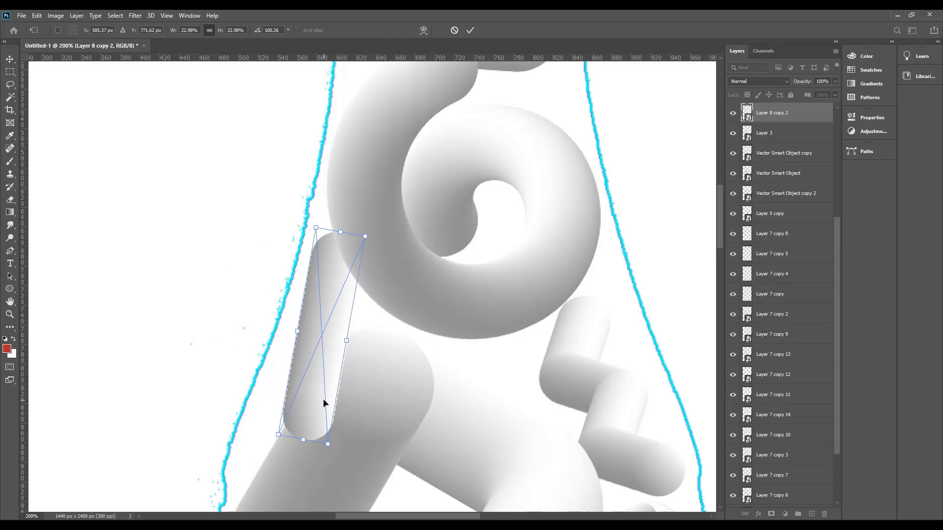
pyautogui.moveTo(323, 401); pyautogui.dragTo(329, 401)
pyautogui.press('Return')
pyautogui.hotkey('ctrl', 't')
pyautogui.moveTo(352, 444); pyautogui.dragTo(360, 438)
pyautogui.press('Return')
pyautogui.moveTo(327, 393); pyautogui.dragTo(324, 406)
# - Duplicate a circle from beside the right outline into the left gap between the tilted square tube and the large ring, transforming it to fit
pyautogui.moveTo(482, 393); pyautogui.dragTo(352, 105)
pyautogui.rightClick(505, 390)
pyautogui.click(516, 394)
pyautogui.moveTo(531, 358); pyautogui.dragTo(595, 273)
pyautogui.rightClick(629, 326)
pyautogui.click(640, 331)
pyautogui.moveTo(637, 324); pyautogui.dragTo(235, 358)
pyautogui.hotkey('ctrl', 't')
pyautogui.press('Return')
# - Check the whole composition with the bottle outline hidden, restore the outline, and look through the layer stack
pyautogui.scroll(-5, 270, 392)
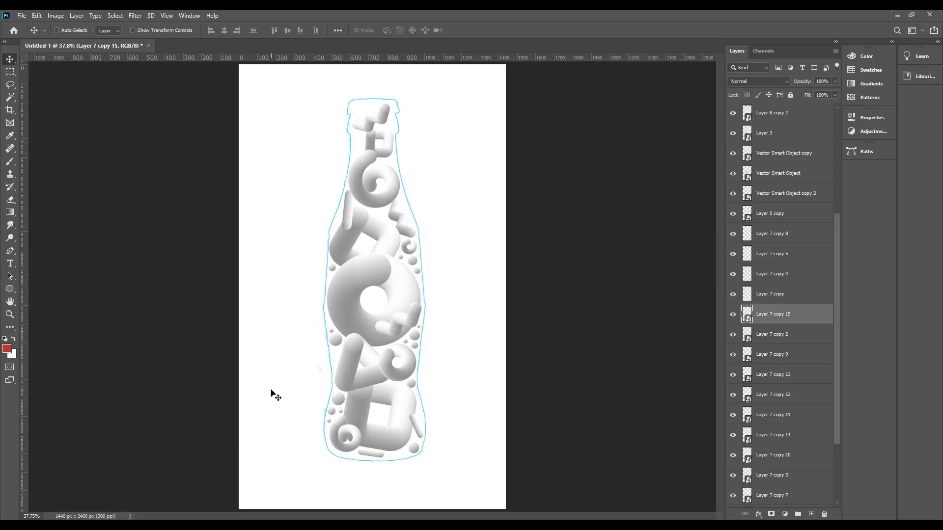
pyautogui.scroll(-5, 786, 383)
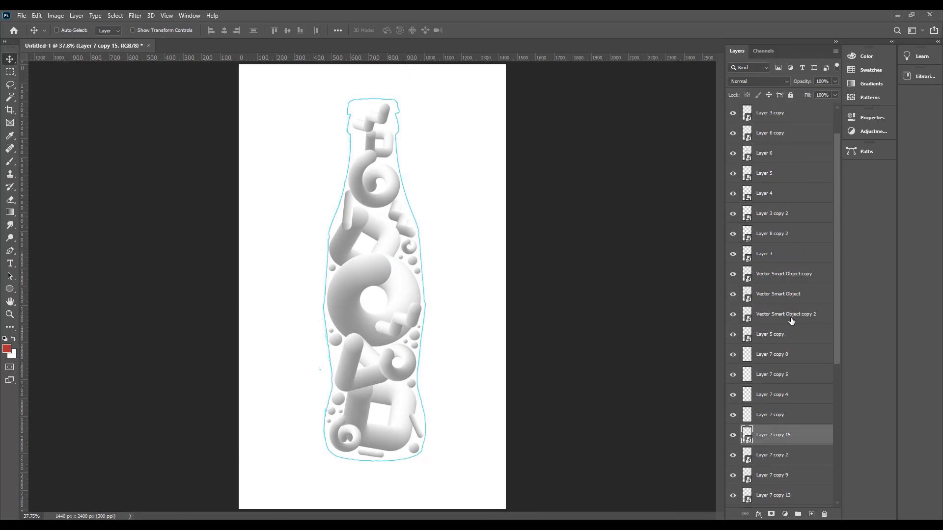
pyautogui.click(732, 478)
pyautogui.click(737, 479)
pyautogui.click(733, 479)
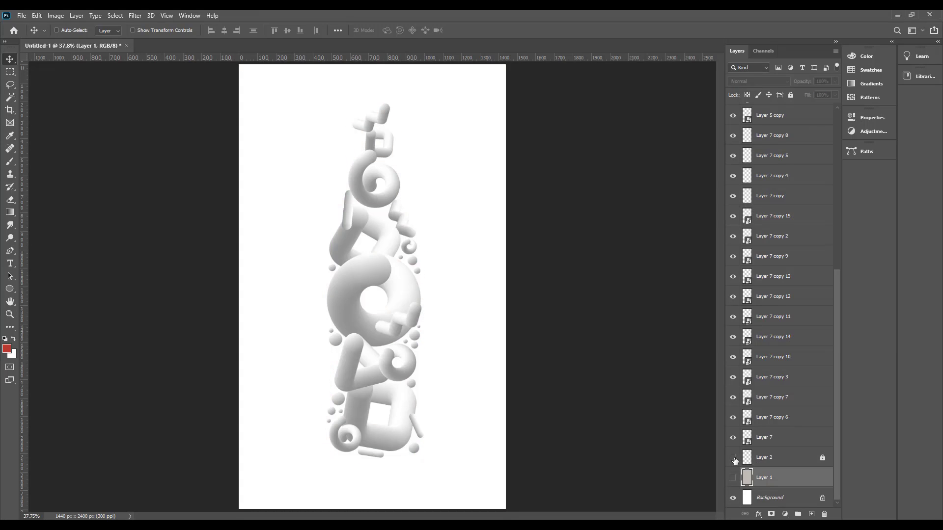
pyautogui.scroll(6, 796, 259)
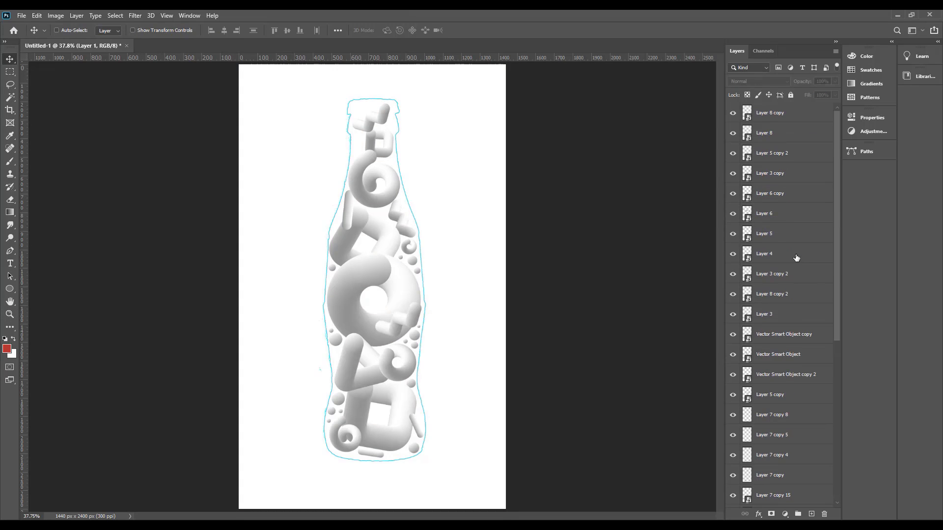
pyautogui.click(777, 118)
pyautogui.moveTo(837, 211); pyautogui.dragTo(820, 441)
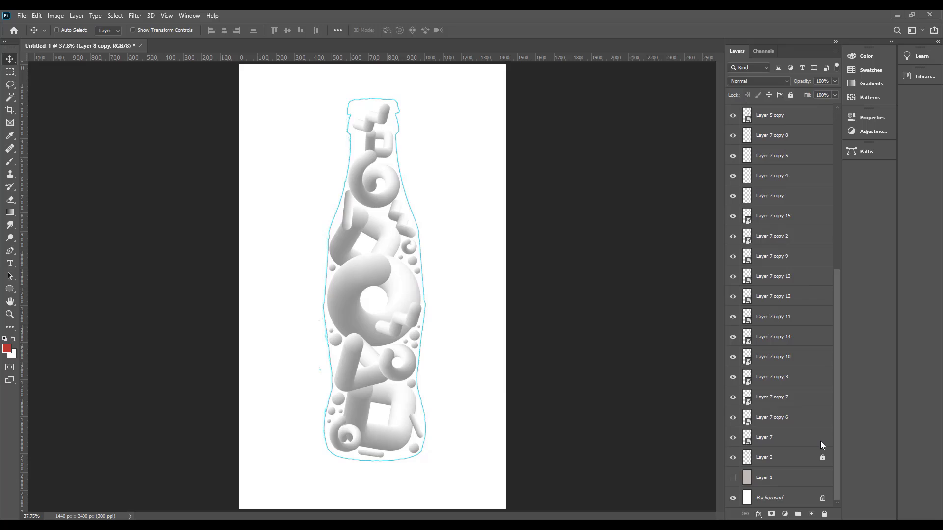
# - Add a new layer above the V-shaped tube and choose a brighter red as the foreground colour
pyautogui.moveTo(374, 373); pyautogui.dragTo(584, 371)
pyautogui.rightClick(364, 346)
pyautogui.click(386, 351)
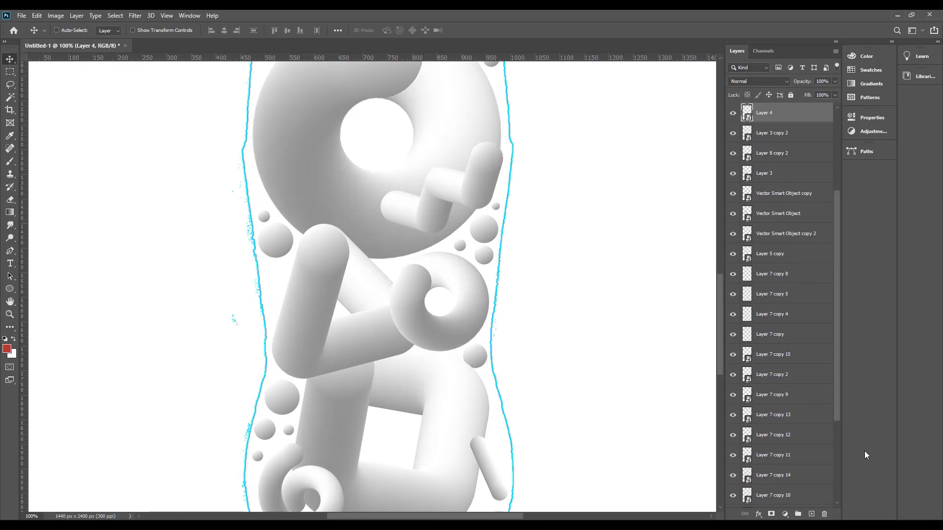
pyautogui.click(811, 514)
pyautogui.press('z')
pyautogui.click(374, 375)
pyautogui.press('i')
pyautogui.click(7, 348)
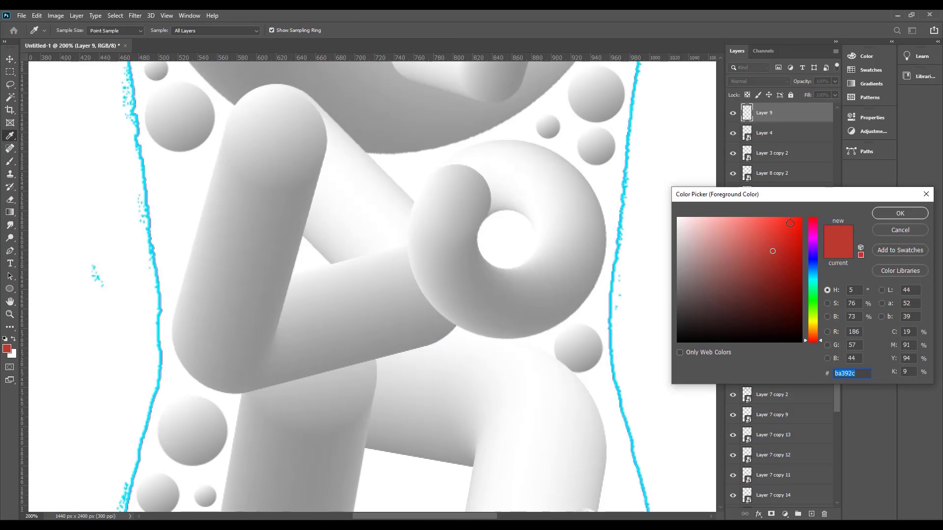
pyautogui.press('Return')
# - Paint a soft red stroke along the V-shaped tube's lower edge where it crosses the lower square tube
pyautogui.press('b')
pyautogui.moveTo(265, 369)
pyautogui.mouseDown()
pyautogui.moveTo(326, 347)
pyautogui.moveTo(356, 349)
pyautogui.moveTo(262, 358)
pyautogui.mouseUp()
pyautogui.hotkey('ctrl', 'z')
pyautogui.hotkey('ctrl', 'z')
pyautogui.hotkey('ctrl', 'z')
pyautogui.moveTo(362, 337); pyautogui.dragTo(256, 371)
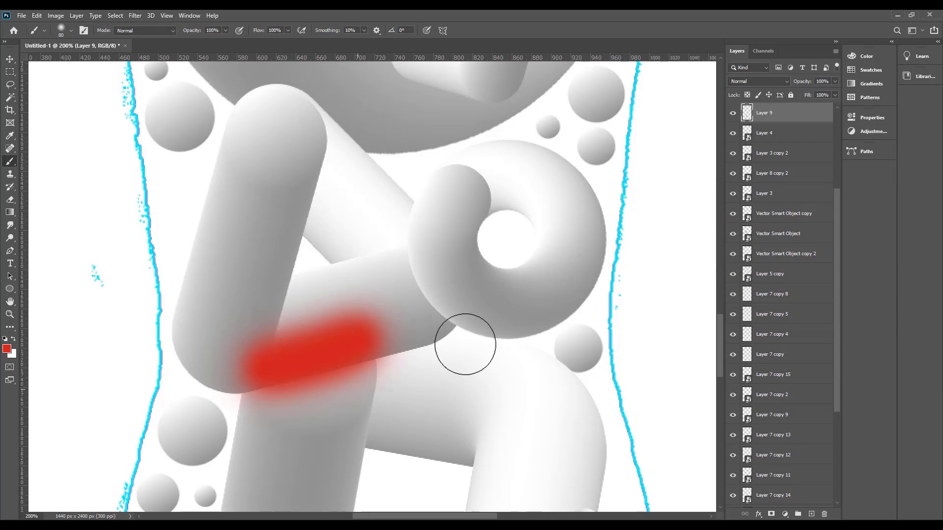
# - Set the red stroke's layer to Overlay at 55% opacity and place it beneath the V-shaped tube
pyautogui.press('v')
pyautogui.click(759, 81)
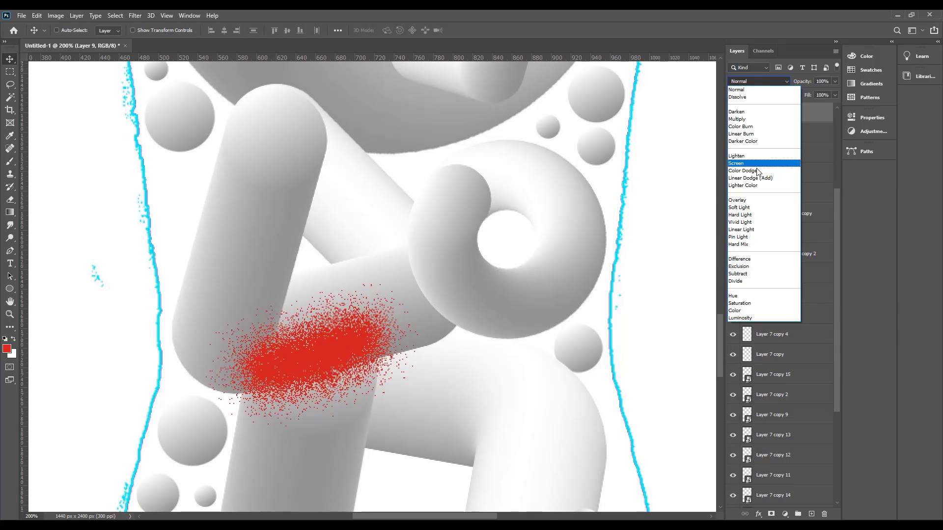
pyautogui.click(737, 200)
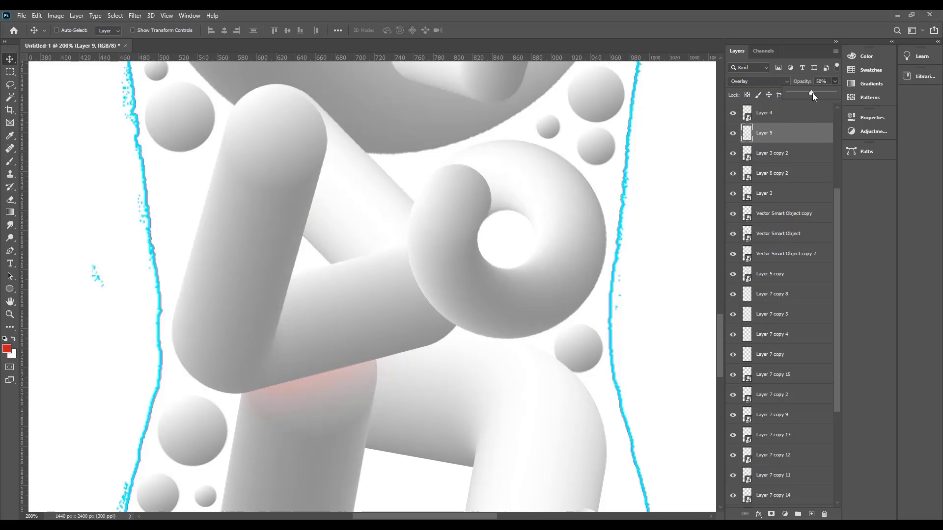
pyautogui.moveTo(811, 93); pyautogui.dragTo(813, 94)
pyautogui.click(452, 383)
# - Add a layer beneath the bottom spiral and brush soft red shading around its edge and inside its hole
pyautogui.moveTo(374, 452); pyautogui.dragTo(312, 192)
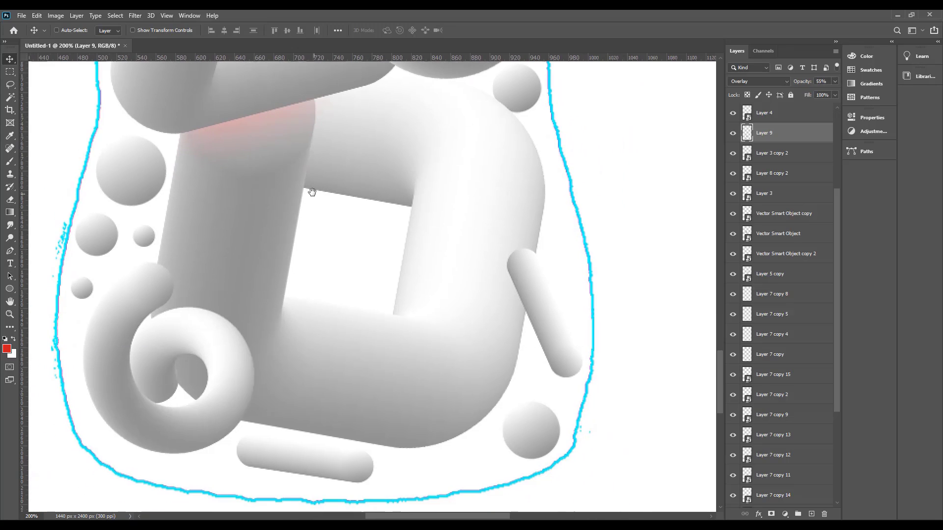
pyautogui.click(241, 417)
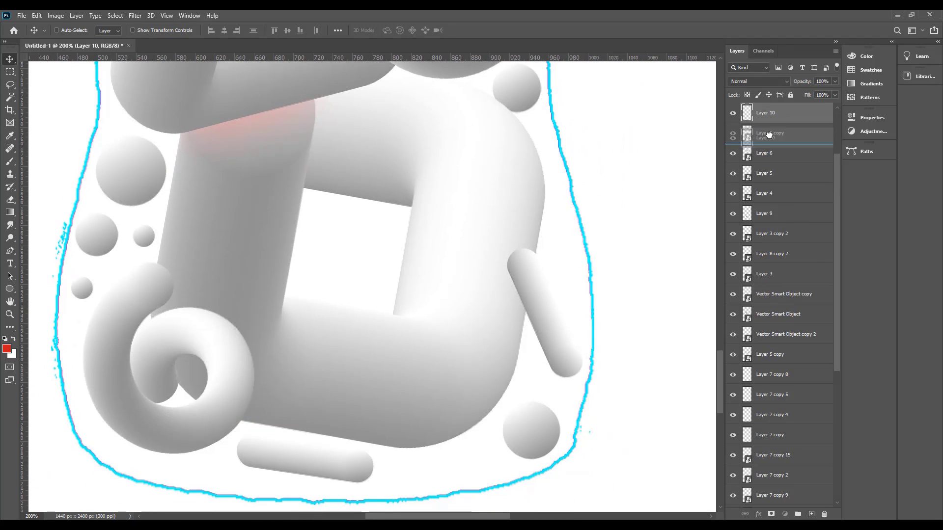
pyautogui.moveTo(769, 135); pyautogui.dragTo(769, 137)
pyautogui.press('b')
pyautogui.moveTo(238, 354); pyautogui.dragTo(221, 411)
pyautogui.hotkey('ctrl', 'z')
pyautogui.moveTo(195, 326); pyautogui.dragTo(210, 400)
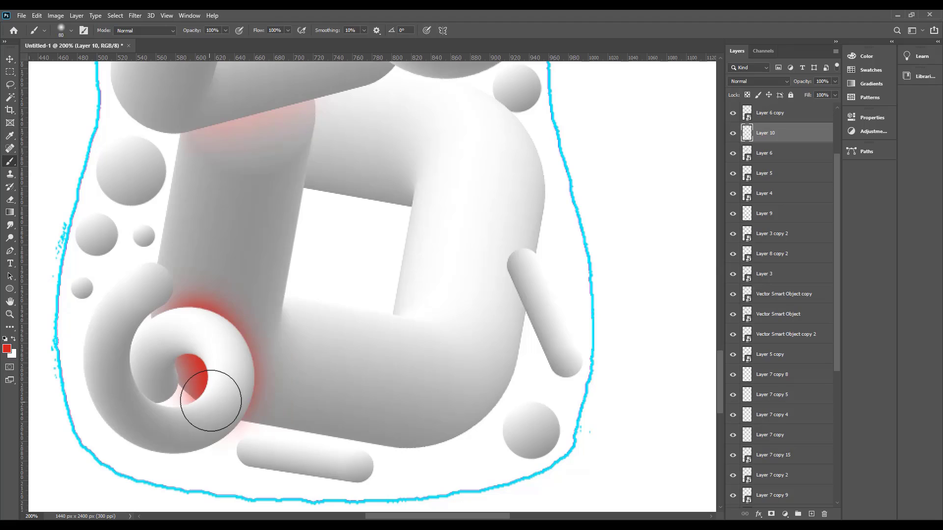
# - Set the bottom spiral's shading to Overlay at 35% opacity and extend the red along the spiral's upper tip
pyautogui.press('v')
pyautogui.click(758, 81)
pyautogui.click(766, 202)
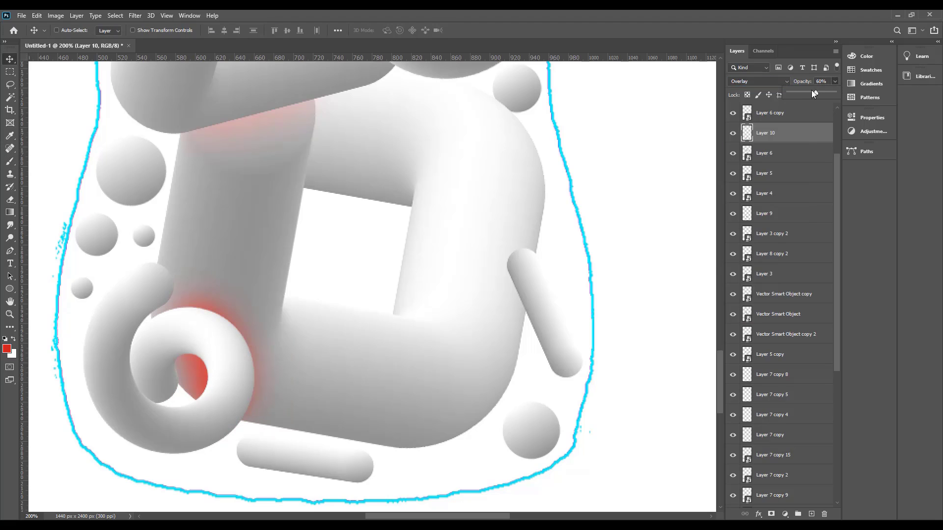
pyautogui.hotkey('ctrl', 't')
pyautogui.moveTo(295, 265); pyautogui.dragTo(322, 222)
pyautogui.press('Return')
pyautogui.press('b')
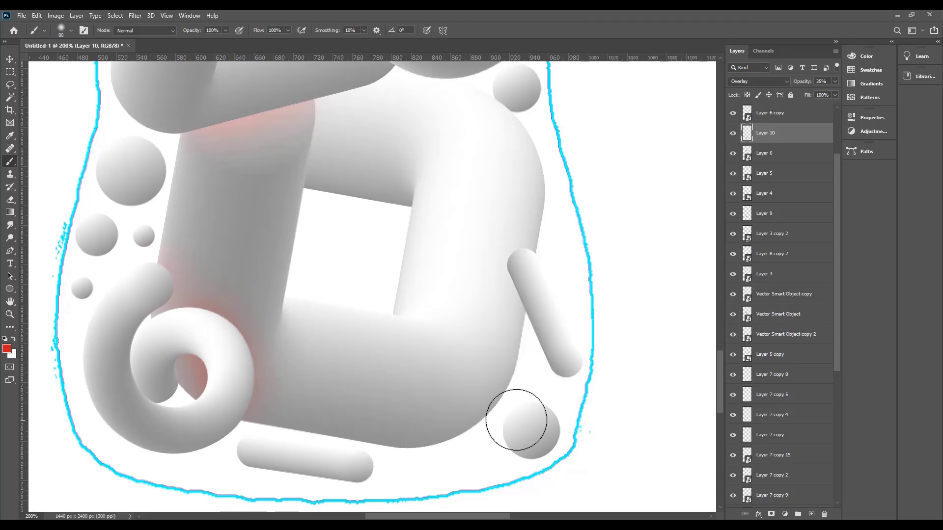
# - Add a layer beneath the slanted straight tube at the lower right and shade around its upper end in red, using Overlay at 50% opacity
pyautogui.press('v')
pyautogui.keyDown('ctrl'); pyautogui.click(530, 298); pyautogui.keyUp('ctrl')
pyautogui.moveTo(764, 117); pyautogui.dragTo(766, 144)
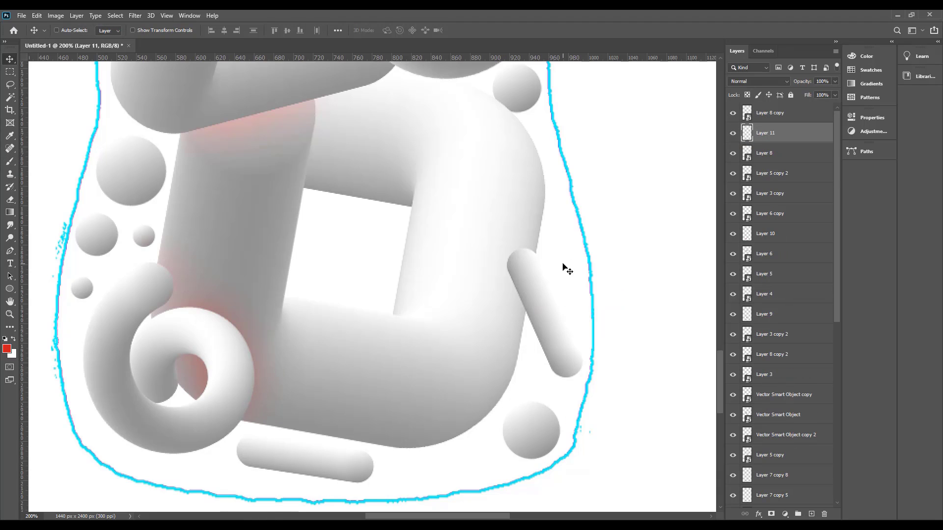
pyautogui.press('b')
pyautogui.click(759, 81)
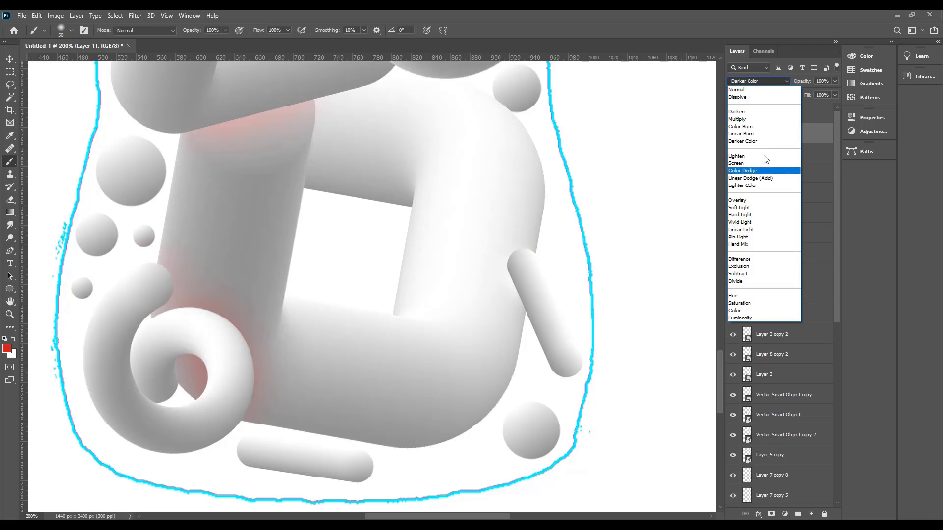
pyautogui.click(758, 186)
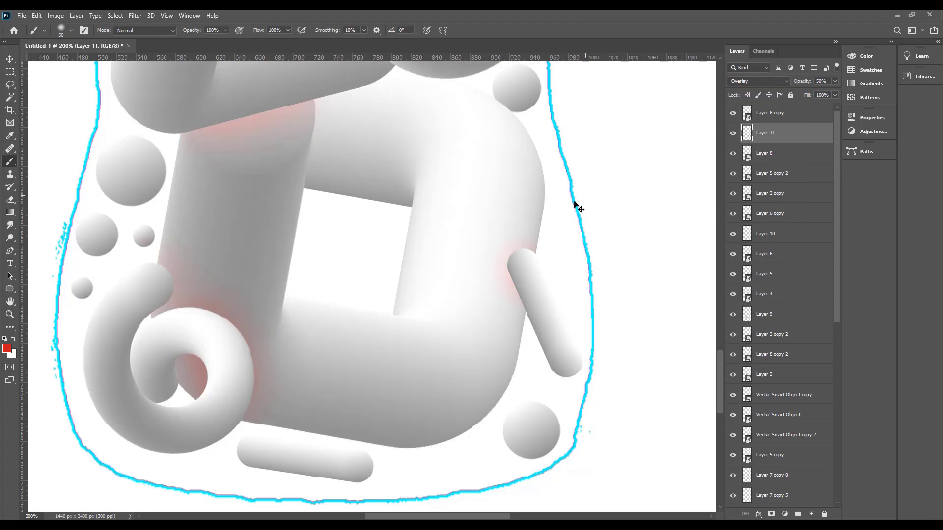
# - Add a layer beneath the middle spiral and brush soft red shading along the spiral's left edge over the V-shaped tube
pyautogui.scroll(10, 576, 204)
pyautogui.press('v')
pyautogui.rightClick(393, 304)
pyautogui.click(418, 308)
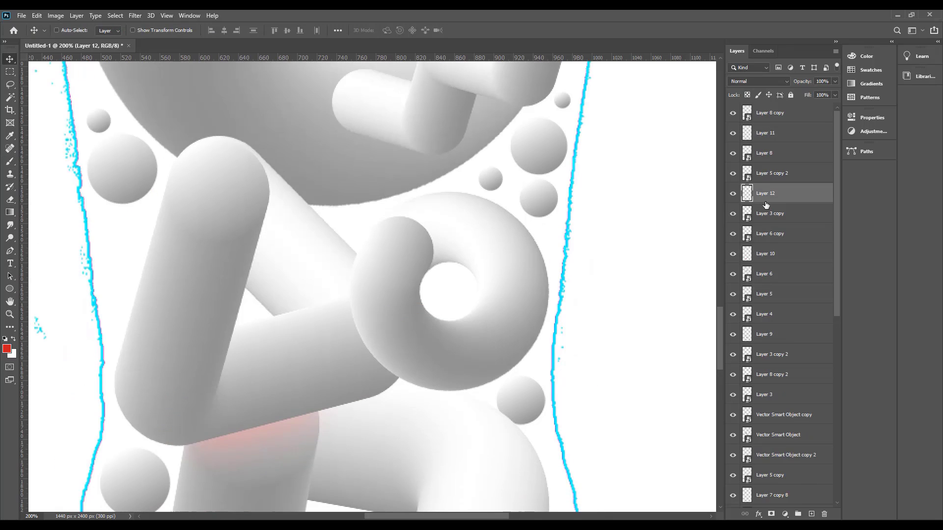
pyautogui.moveTo(766, 205); pyautogui.dragTo(766, 222)
pyautogui.press('b')
pyautogui.moveTo(346, 287); pyautogui.dragTo(382, 348)
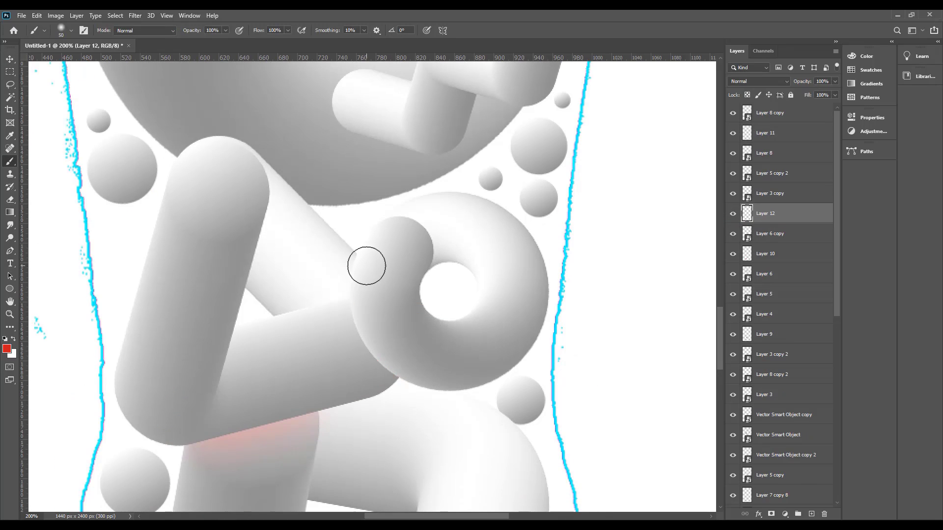
pyautogui.moveTo(351, 242); pyautogui.dragTo(393, 375)
# - Erase the red that spills past the V-shaped tube's edges beside the middle spiral
pyautogui.press('e')
pyautogui.rightClick(456, 406)
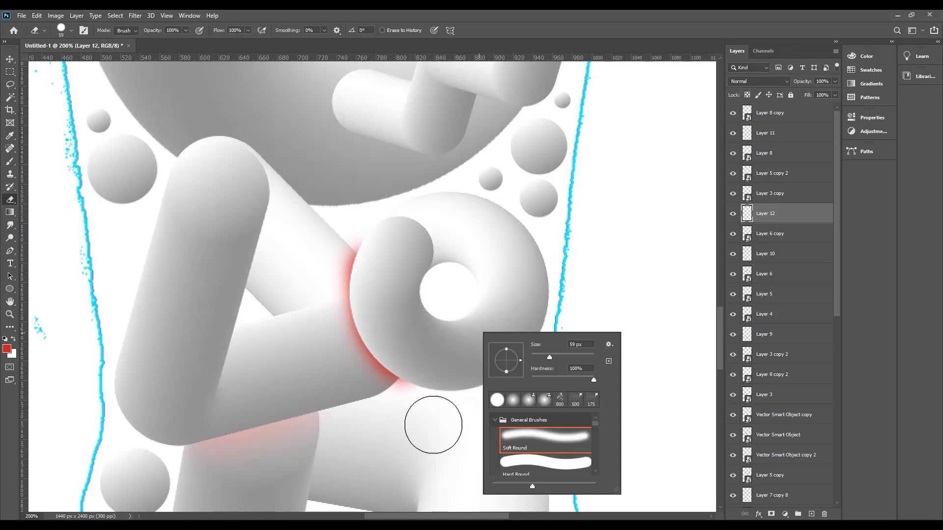
pyautogui.press('Escape')
pyautogui.press('v')
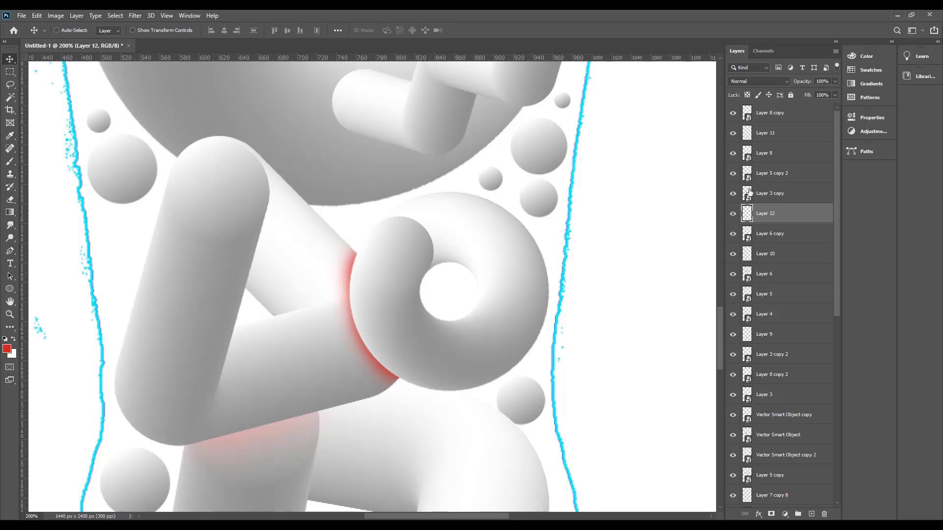
# - Set the middle spiral's shading layer to Overlay at 50% opacity
pyautogui.click(759, 81)
pyautogui.click(749, 205)
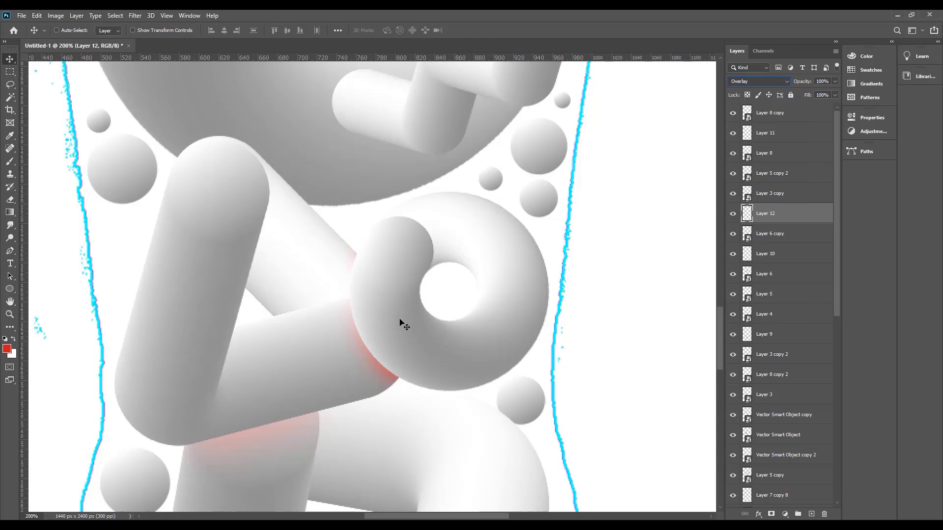
pyautogui.hotkey('ctrl', 't')
pyautogui.moveTo(328, 316); pyautogui.dragTo(323, 314)
pyautogui.press('Return')
pyautogui.hotkey('ctrl', 't')
pyautogui.press('Return')
pyautogui.press('b')
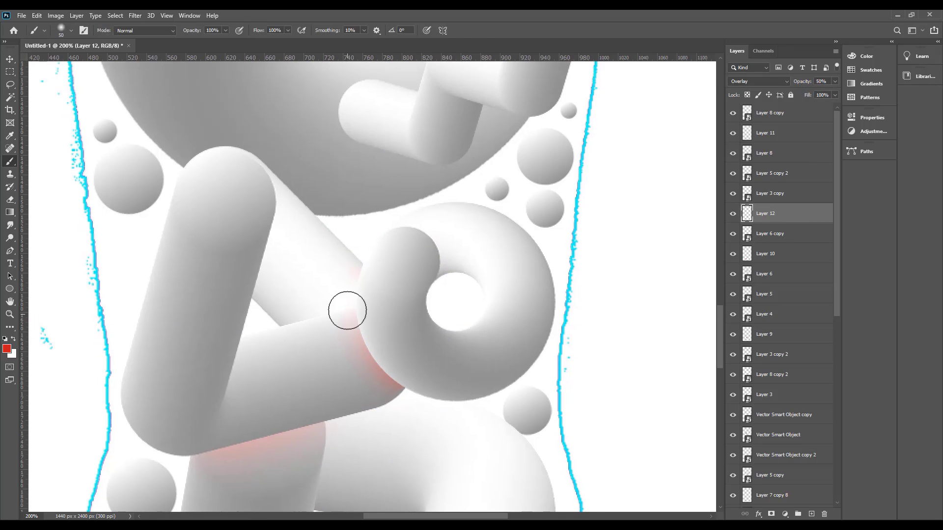
# - Add a layer beneath the zigzag tube on the large ring and shade around its left arm in red, using Overlay at 50% opacity
pyautogui.scroll(5, 472, 245)
pyautogui.press('v')
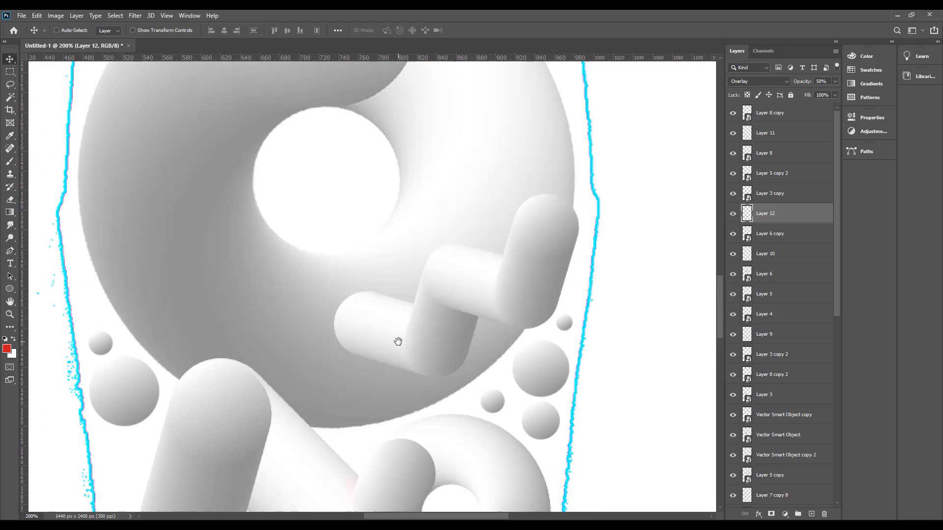
pyautogui.keyDown('ctrl'); pyautogui.click(396, 341); pyautogui.keyUp('ctrl')
pyautogui.moveTo(779, 195); pyautogui.dragTo(780, 199)
pyautogui.press('b')
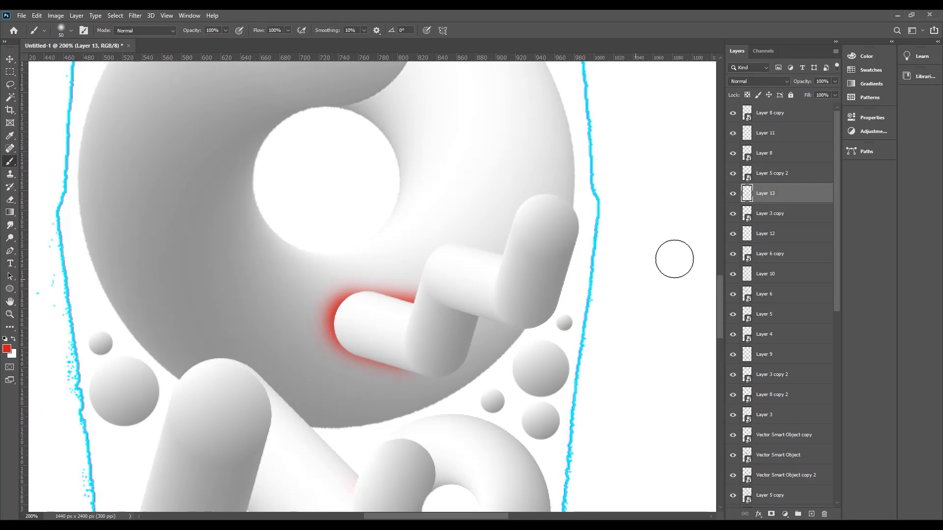
pyautogui.click(766, 81)
pyautogui.click(751, 200)
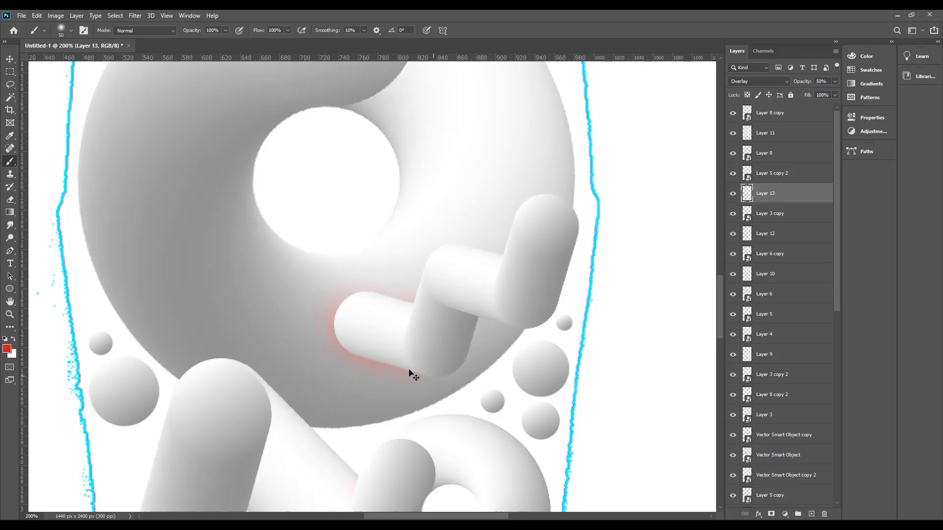
# - Add a new layer directly beneath the large ring for shading the upper square tube
pyautogui.moveTo(434, 127); pyautogui.dragTo(484, 392)
pyautogui.moveTo(447, 229); pyautogui.dragTo(486, 391)
pyautogui.press('v')
pyautogui.rightClick(492, 312)
pyautogui.click(507, 318)
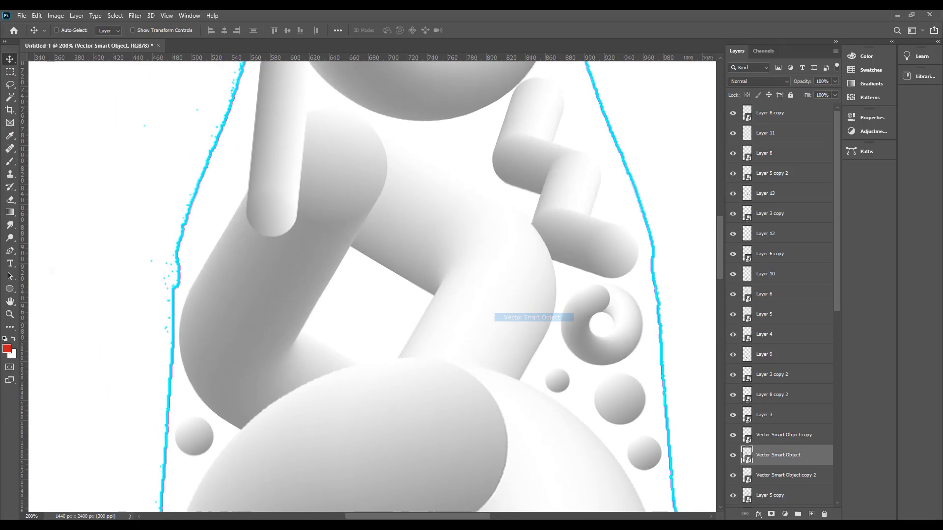
pyautogui.rightClick(388, 419)
pyautogui.click(401, 425)
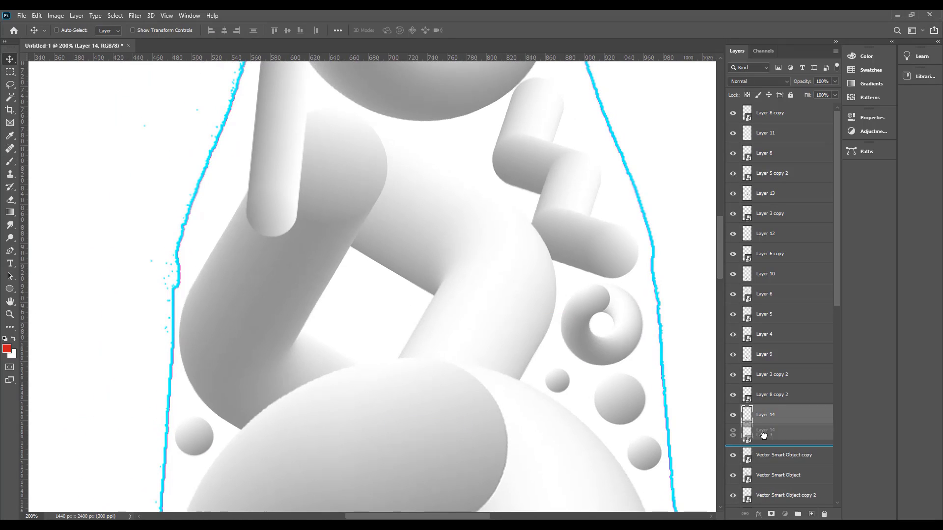
pyautogui.moveTo(762, 435); pyautogui.dragTo(762, 437)
# - Brush soft red shading along the large ring's top edge and erase it where it falls outside the upper square tube
pyautogui.press('b')
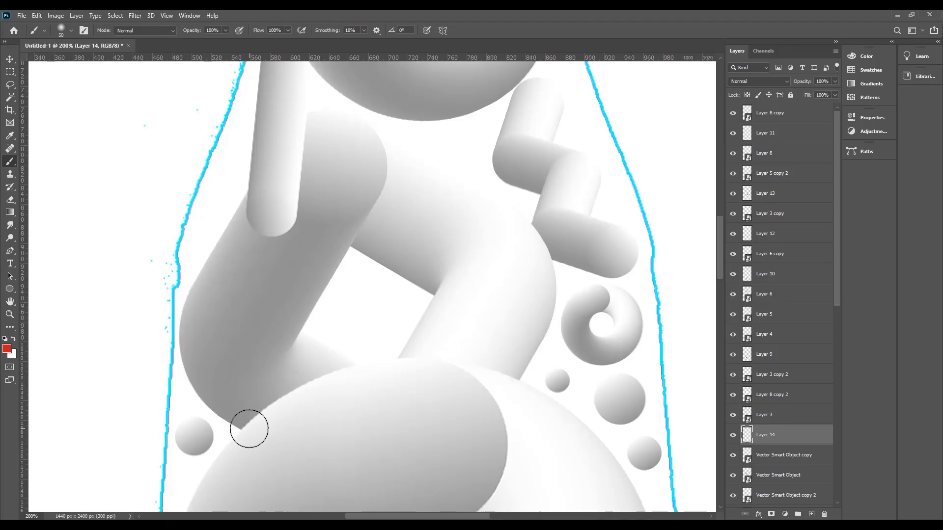
pyautogui.moveTo(249, 429)
pyautogui.mouseDown()
pyautogui.moveTo(371, 384)
pyautogui.moveTo(498, 382)
pyautogui.mouseUp()
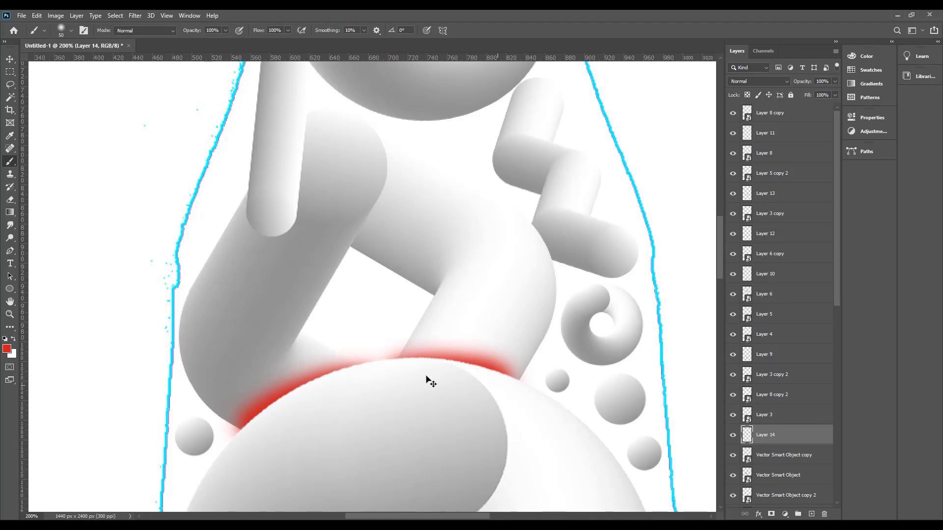
pyautogui.hotkey('ctrl', 'z')
pyautogui.moveTo(397, 376); pyautogui.dragTo(510, 394)
pyautogui.hotkey('ctrl', 'z')
pyautogui.moveTo(389, 379); pyautogui.dragTo(528, 399)
pyautogui.press('e')
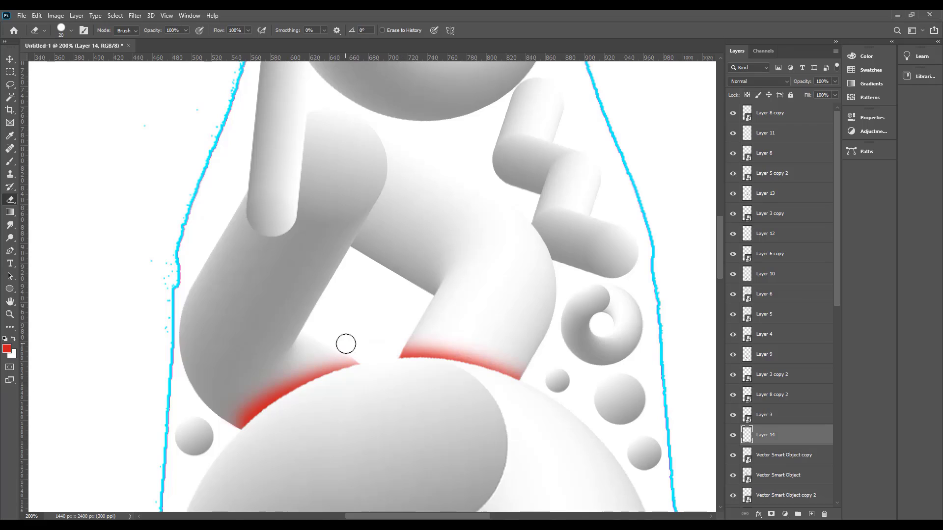
# - Set the shading layer beneath the large ring to Overlay at 50% opacity
pyautogui.press('v')
pyautogui.click(759, 81)
pyautogui.click(752, 193)
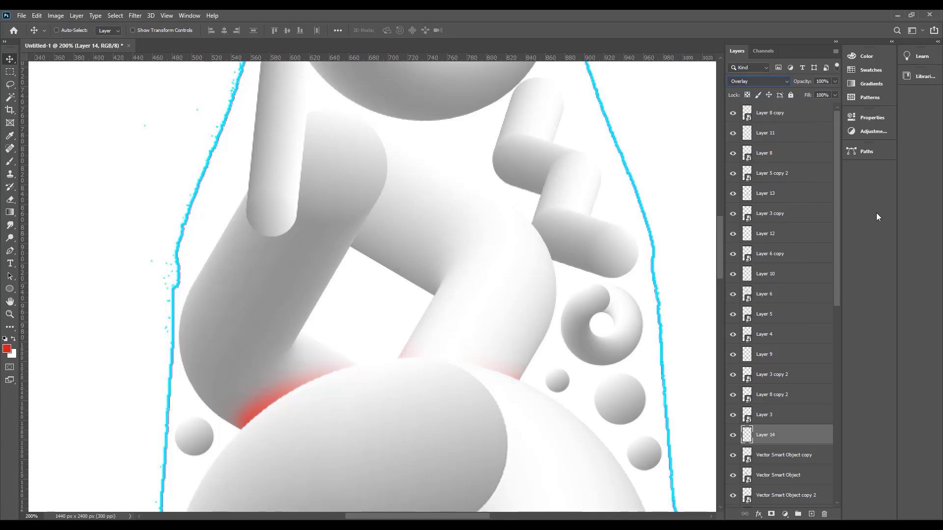
pyautogui.press('b')
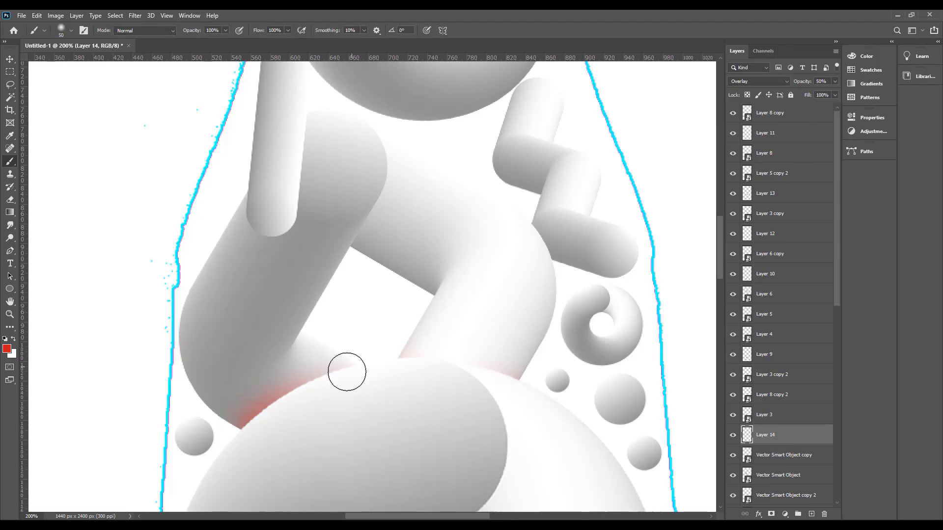
# - Erase part of the red shading along the large ring's edge to soften it on the upper square tube's lower corner
pyautogui.press('e')
pyautogui.rightClick(250, 372)
pyautogui.doubleClick(253, 426)
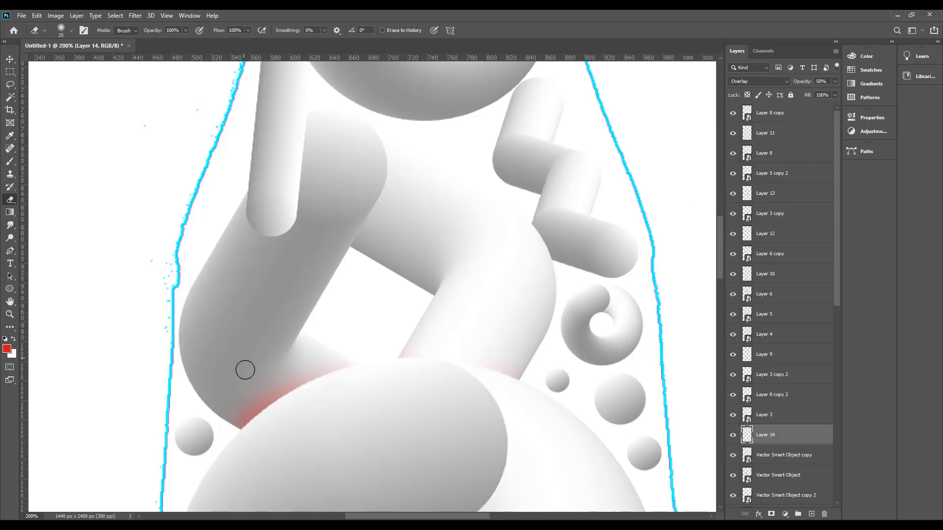
pyautogui.press('b')
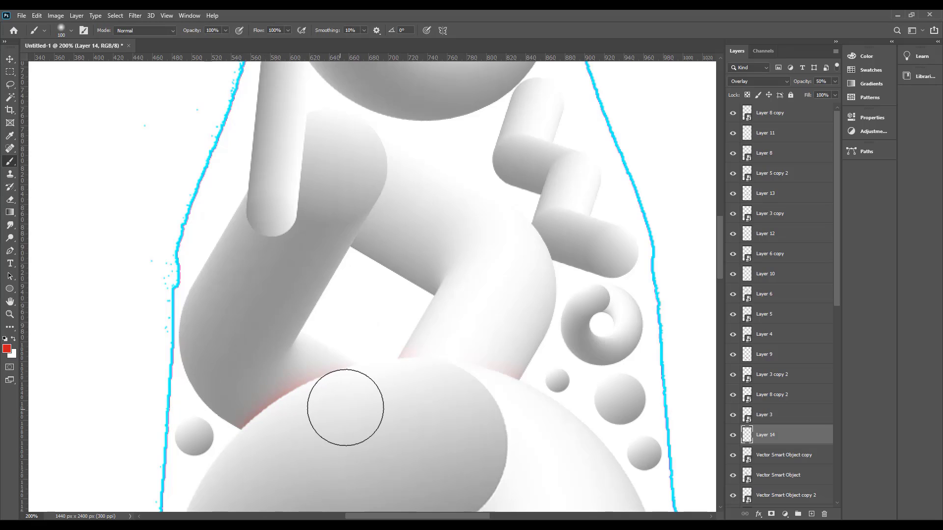
# - Add a new layer directly beneath the straight tube that overlaps the upper square tube
pyautogui.moveTo(420, 342); pyautogui.dragTo(379, 400)
pyautogui.press('v')
pyautogui.moveTo(365, 259); pyautogui.dragTo(372, 299)
pyautogui.rightClick(248, 264)
pyautogui.click(257, 270)
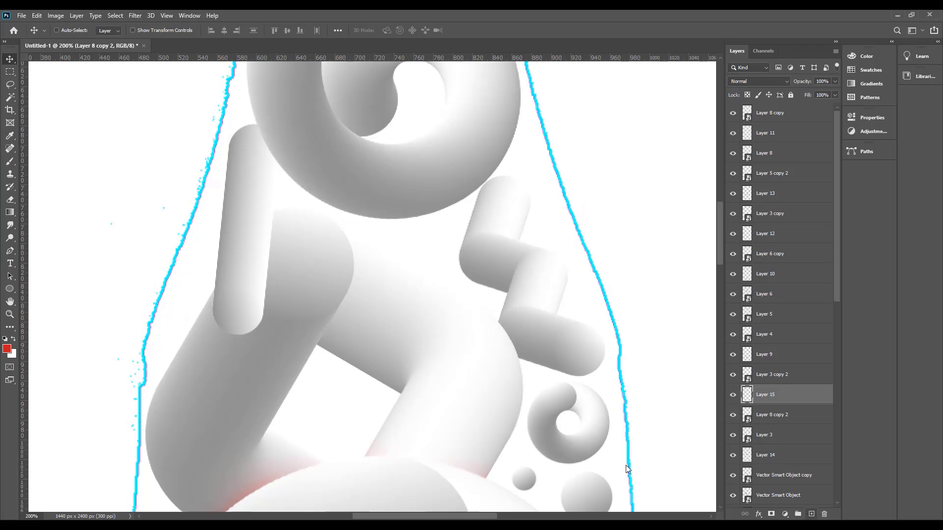
pyautogui.moveTo(759, 395); pyautogui.dragTo(753, 423)
# - Brush and trim soft red shading around the straight tube's lower end, and set its layer to Overlay at 50% opacity
pyautogui.press('b')
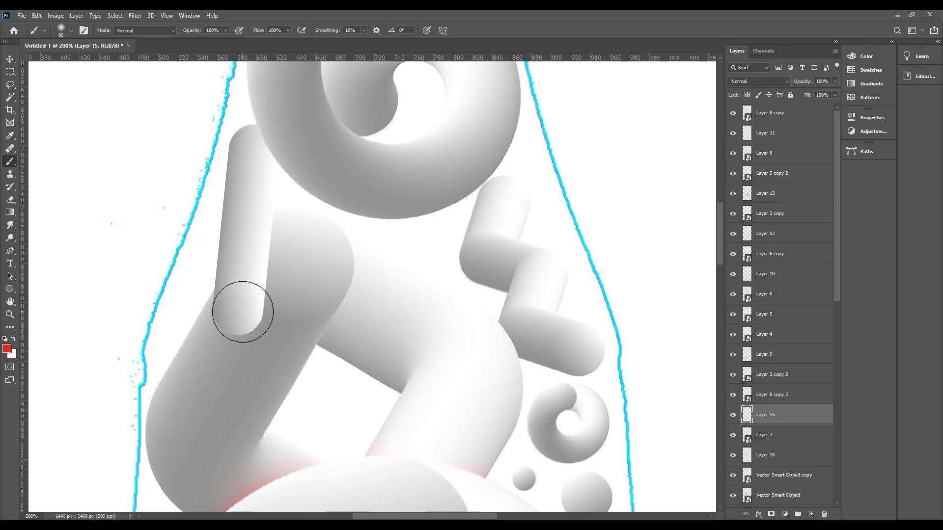
pyautogui.moveTo(246, 311)
pyautogui.mouseDown()
pyautogui.moveTo(248, 240)
pyautogui.moveTo(184, 280)
pyautogui.mouseUp()
pyautogui.press('e')
pyautogui.moveTo(331, 229)
pyautogui.mouseDown()
pyautogui.moveTo(310, 257)
pyautogui.moveTo(321, 224)
pyautogui.mouseUp()
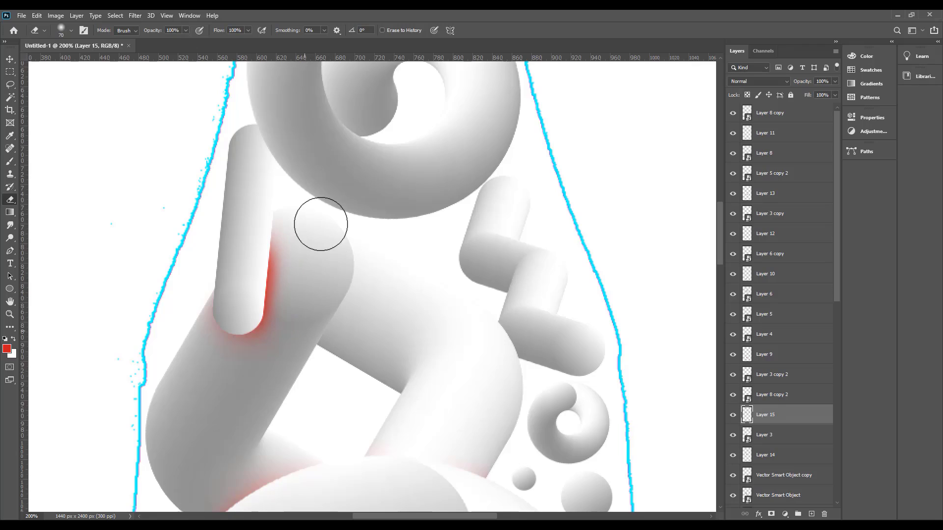
pyautogui.click(782, 81)
pyautogui.click(766, 203)
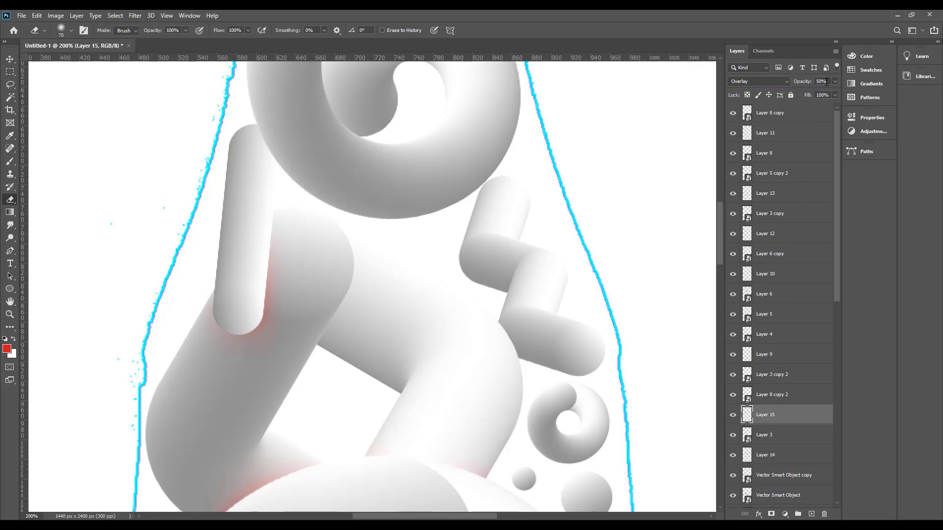
# - Add a new layer directly beneath the large spiral and brush red shading where it overlaps the straight tube's top
pyautogui.moveTo(491, 214); pyautogui.dragTo(476, 417)
pyautogui.press('v')
pyautogui.rightClick(276, 336)
pyautogui.click(295, 340)
pyautogui.click(811, 514)
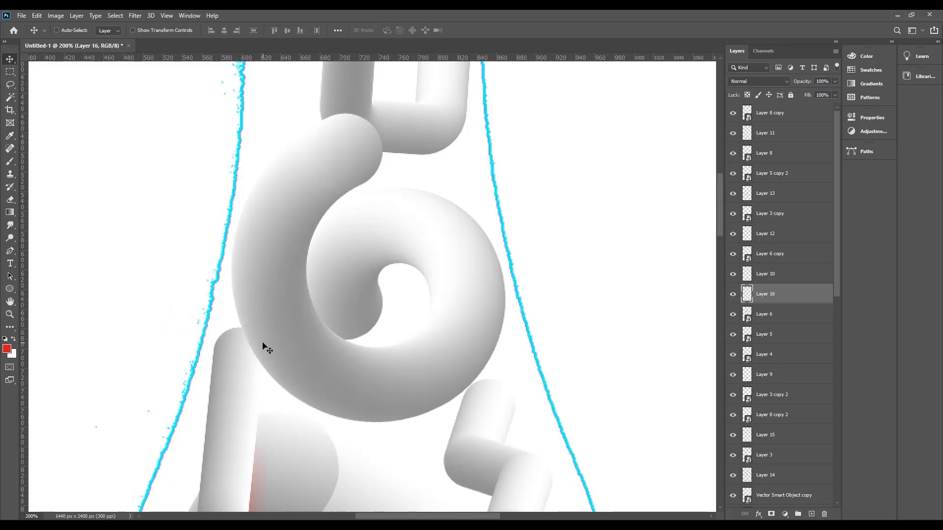
pyautogui.press('b')
pyautogui.click(272, 329)
pyautogui.moveTo(761, 301); pyautogui.dragTo(762, 323)
# - Set the spiral's shading layer to Overlay and refine the red on the straight tube's top, erasing any spill
pyautogui.press('e')
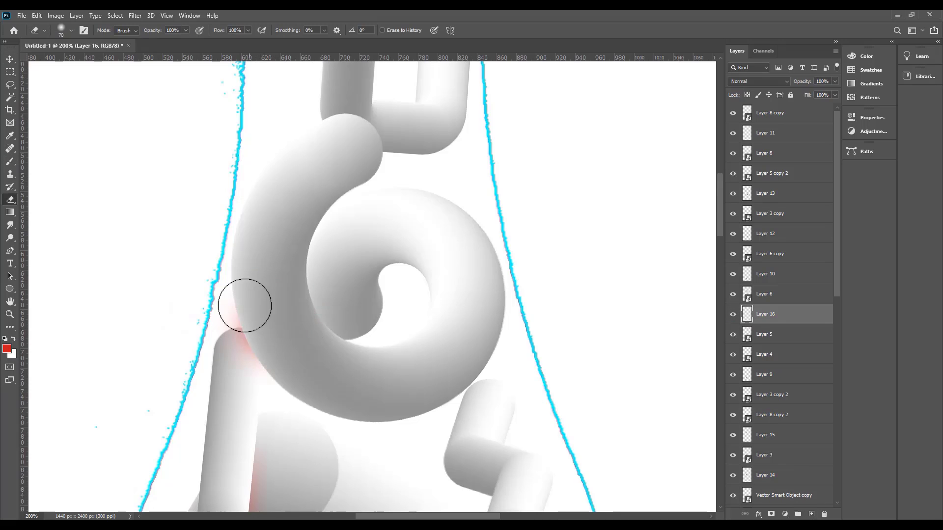
pyautogui.click(758, 81)
pyautogui.click(752, 199)
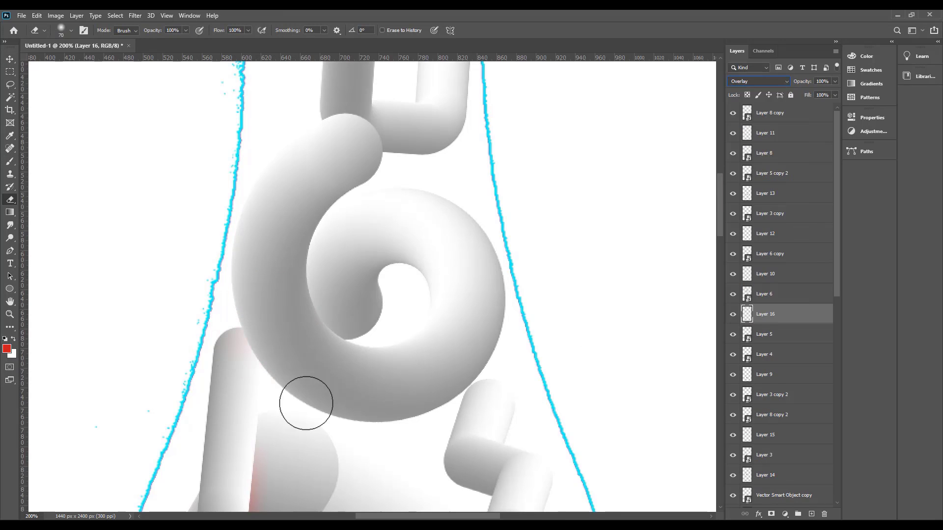
pyautogui.press('b')
pyautogui.click(252, 348)
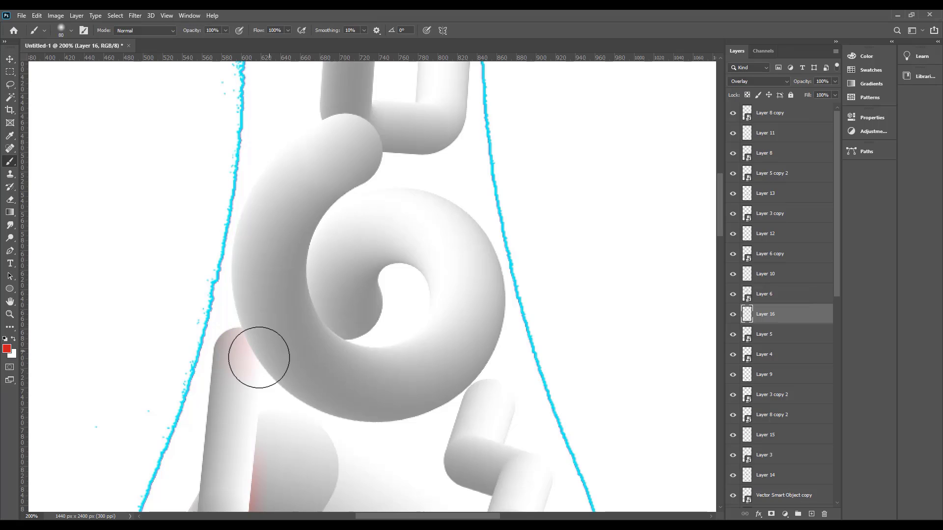
pyautogui.moveTo(403, 295); pyautogui.dragTo(395, 309)
pyautogui.press('e')
pyautogui.moveTo(186, 362); pyautogui.dragTo(224, 422)
# - Add another new layer directly beneath the large spiral for shading the small square tube in the bottle's neck
pyautogui.moveTo(371, 206); pyautogui.dragTo(340, 311)
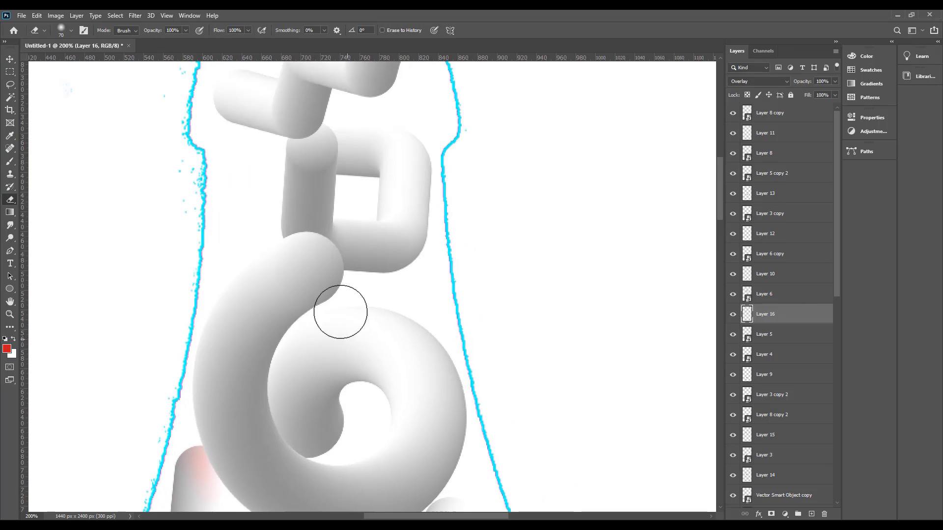
pyautogui.press('v')
pyautogui.rightClick(307, 287)
pyautogui.click(324, 293)
pyautogui.hotkey('ctrl', '[')
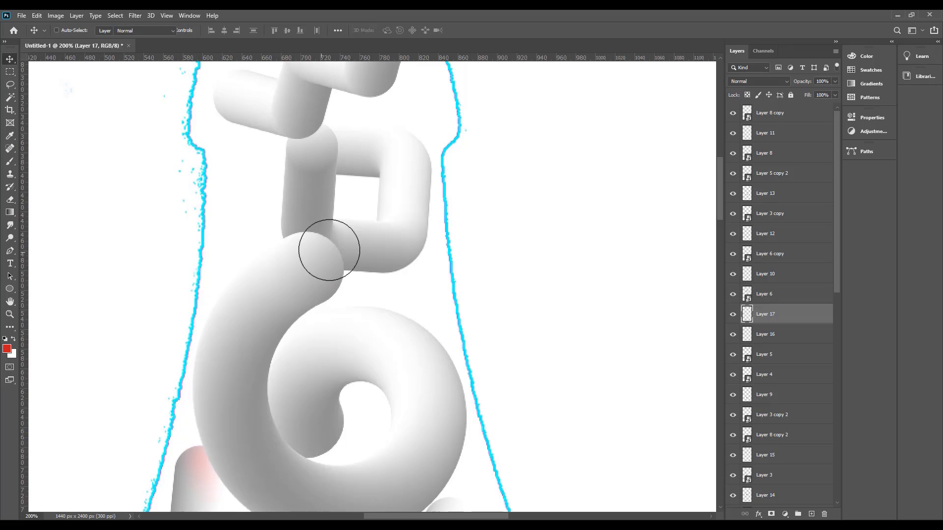
# - Shade the small square tube in red around the spiral's top end, erasing the spill, and set the layer to Overlay
pyautogui.press('e')
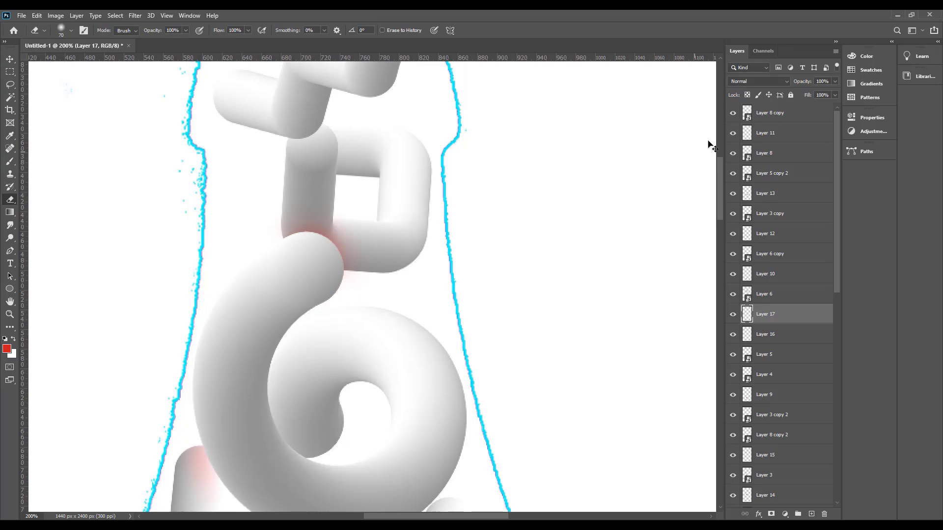
pyautogui.press('v')
pyautogui.click(781, 82)
pyautogui.click(743, 201)
# - Add a new layer directly beneath the zigzag tube at the top of the bottle
pyautogui.moveTo(409, 187); pyautogui.dragTo(425, 368)
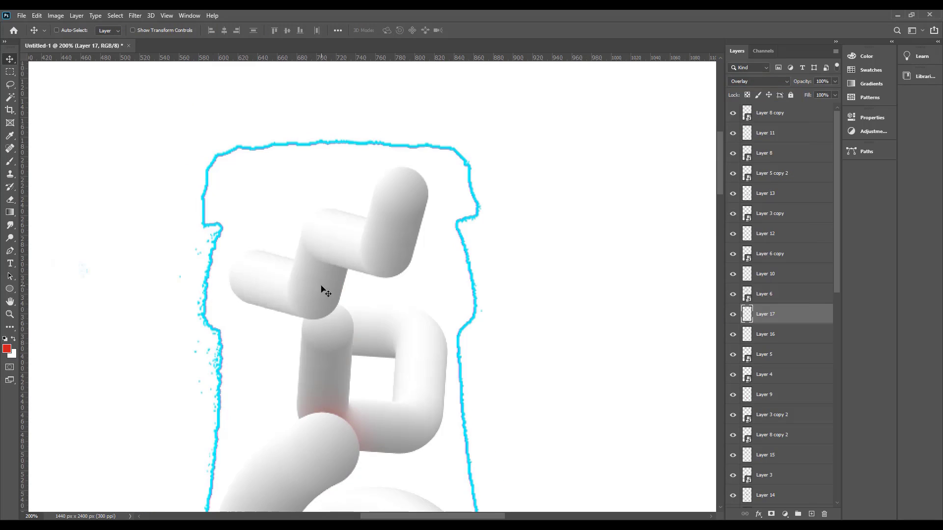
pyautogui.hotkey('alt', '[')
pyautogui.hotkey('alt', '[')
pyautogui.hotkey('alt', '[')
pyautogui.hotkey('ctrl', 'shift', 'alt', 'n')
pyautogui.press('b')
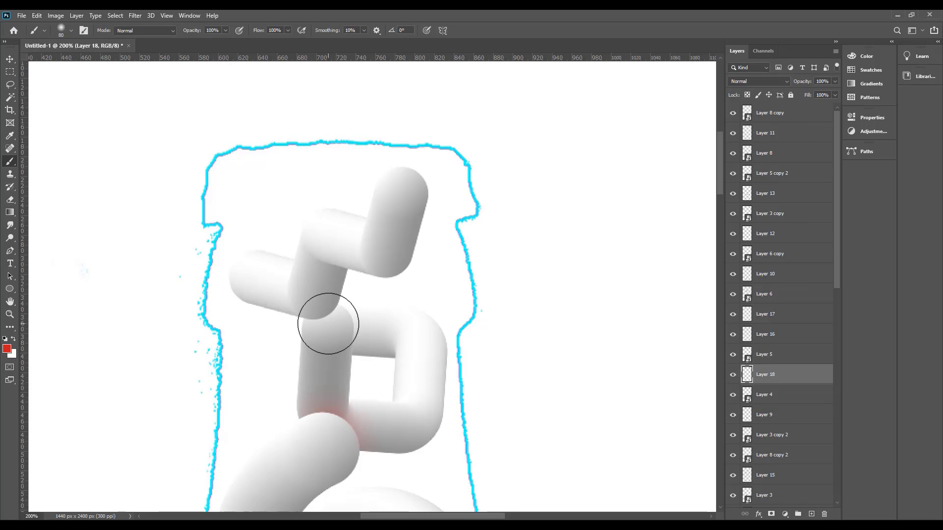
# - Brush soft red shading on the small square tube's top beneath the zigzag, erase the spill, and set the layer to Overlay
pyautogui.press('p')
pyautogui.press('b')
pyautogui.press('[')
pyautogui.press('[')
pyautogui.click(324, 327)
pyautogui.hotkey('ctrl', 'z')
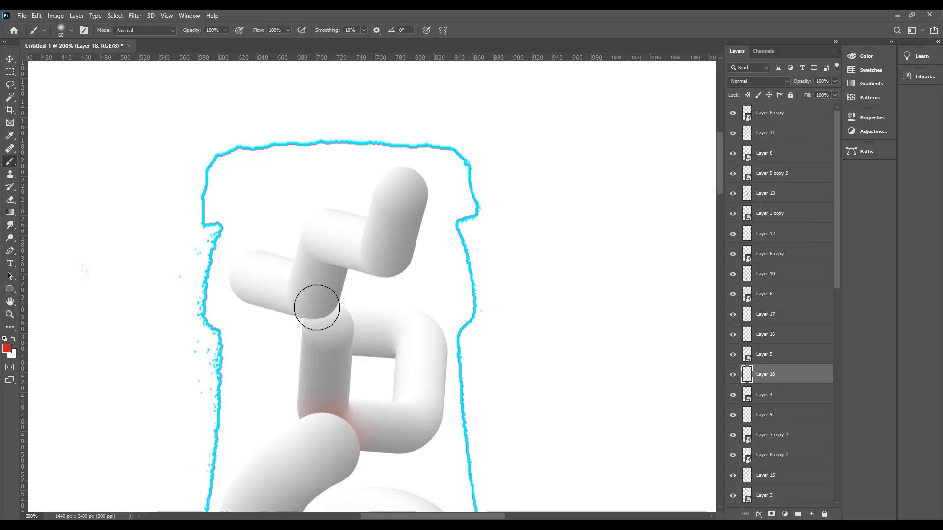
pyautogui.click(320, 305)
pyautogui.press('e')
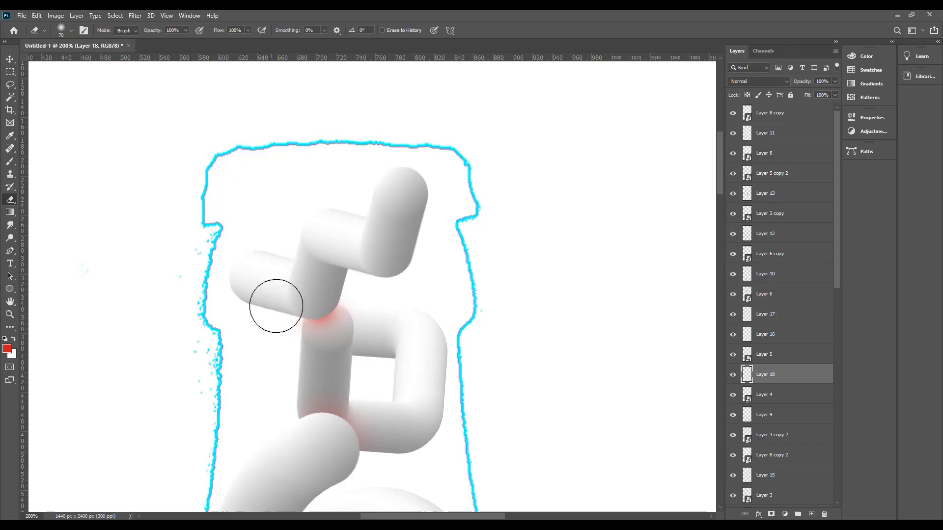
pyautogui.click(775, 83)
pyautogui.click(752, 202)
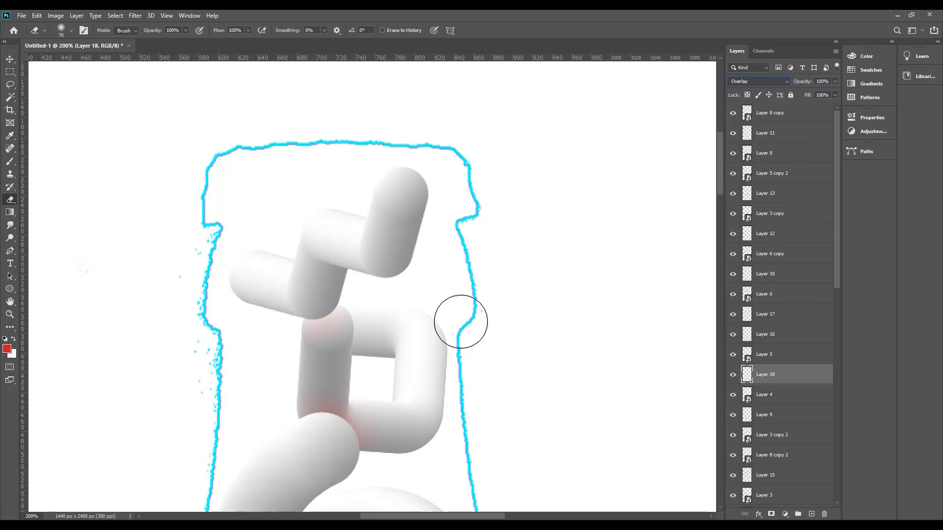
# - Adjust the straight tube at the bottle's base with Free Transform
pyautogui.click(11, 64)
pyautogui.press('b')
pyautogui.scroll(-5, 456, 281)
pyautogui.hotkey('ctrl', '-')
pyautogui.hotkey('ctrl', '-')
pyautogui.hotkey('ctrl', '-')
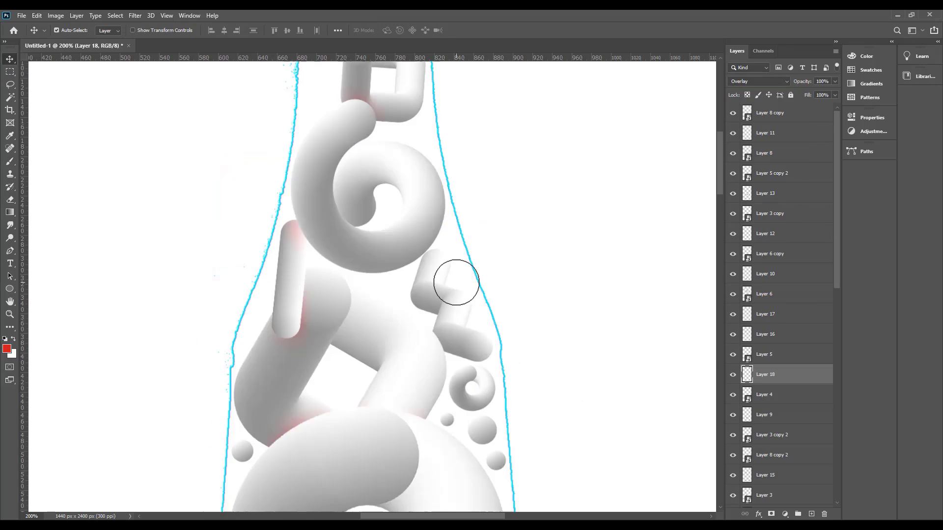
pyautogui.hotkey('ctrl', 'space')
pyautogui.keyDown('ctrl'); pyautogui.click(440, 323); pyautogui.keyUp('ctrl')
pyautogui.moveTo(434, 391)
pyautogui.mouseDown()
pyautogui.moveTo(444, 362)
pyautogui.moveTo(507, 370)
pyautogui.moveTo(543, 326)
pyautogui.moveTo(593, 303)
pyautogui.mouseUp()
pyautogui.keyDown('ctrl'); pyautogui.rightClick(495, 424); pyautogui.keyUp('ctrl')
pyautogui.click(509, 429)
pyautogui.hotkey('ctrl', 't')
pyautogui.moveTo(534, 425); pyautogui.dragTo(517, 404)
pyautogui.press('Return')
# - Add a new layer directly beneath the straight tube at the bottle's base
pyautogui.click(811, 514)
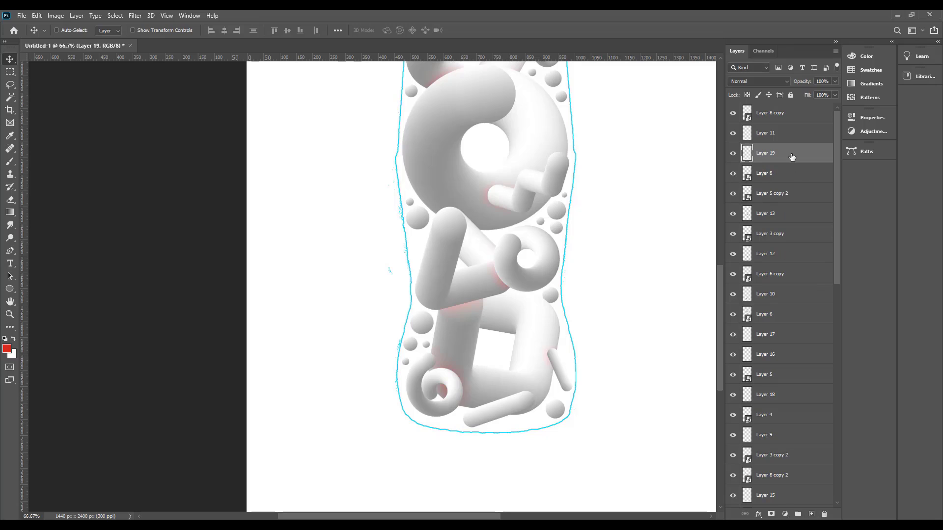
pyautogui.moveTo(791, 155); pyautogui.dragTo(790, 182)
pyautogui.hotkey('ctrl', 'space')
pyautogui.keyDown('ctrl'); pyautogui.click(551, 424); pyautogui.keyUp('ctrl')
pyautogui.keyDown('ctrl'); pyautogui.click(551, 423); pyautogui.keyUp('ctrl')
# - Shade around the base's straight tube in red, erase the spill outside the square tube, and use Overlay at 50% opacity
pyautogui.press('b')
pyautogui.moveTo(464, 353); pyautogui.dragTo(405, 367)
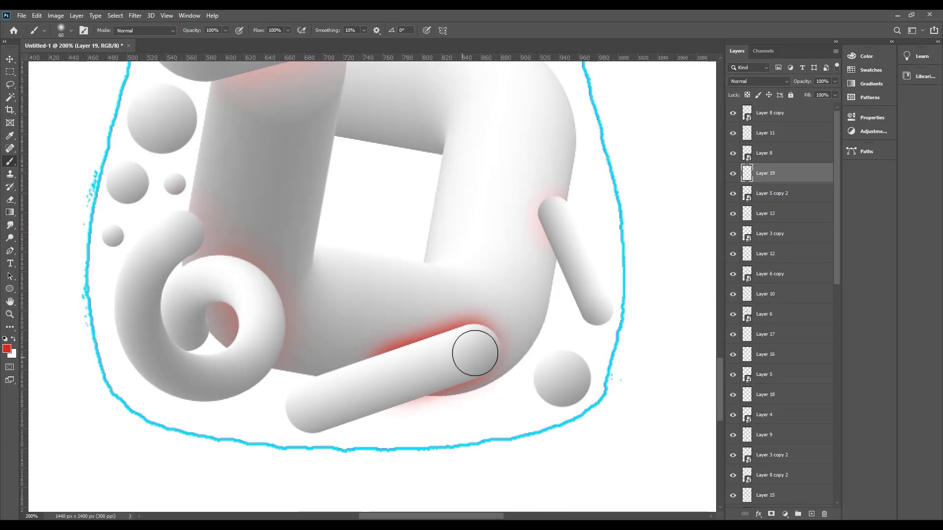
pyautogui.press('e')
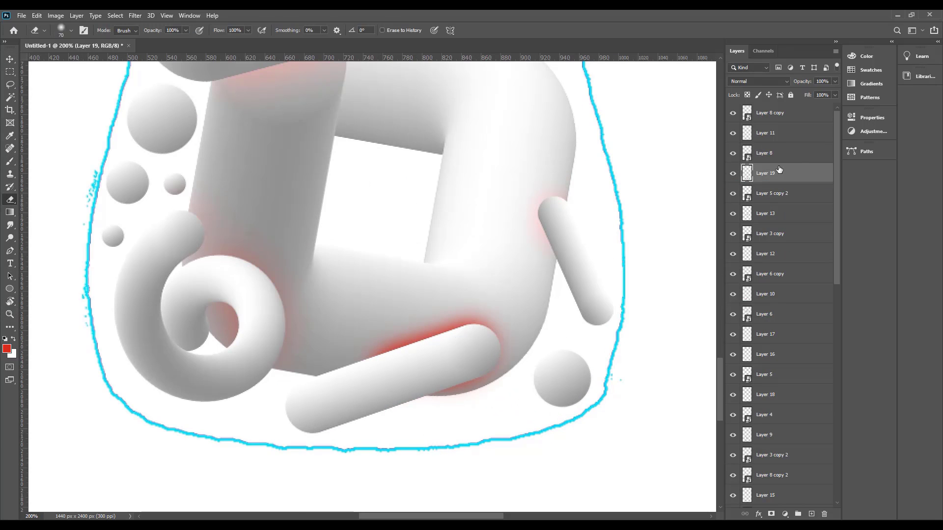
pyautogui.press('v')
pyautogui.click(758, 81)
pyautogui.click(744, 202)
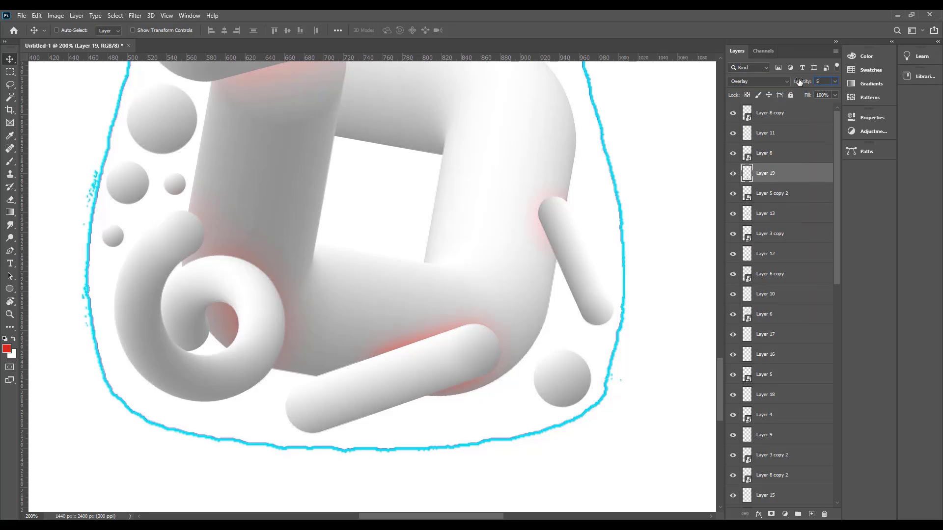
# - Group all the shape and shading layers above the bottle outline layer
pyautogui.hotkey('ctrl', '0')
pyautogui.scroll(-10, 785, 448)
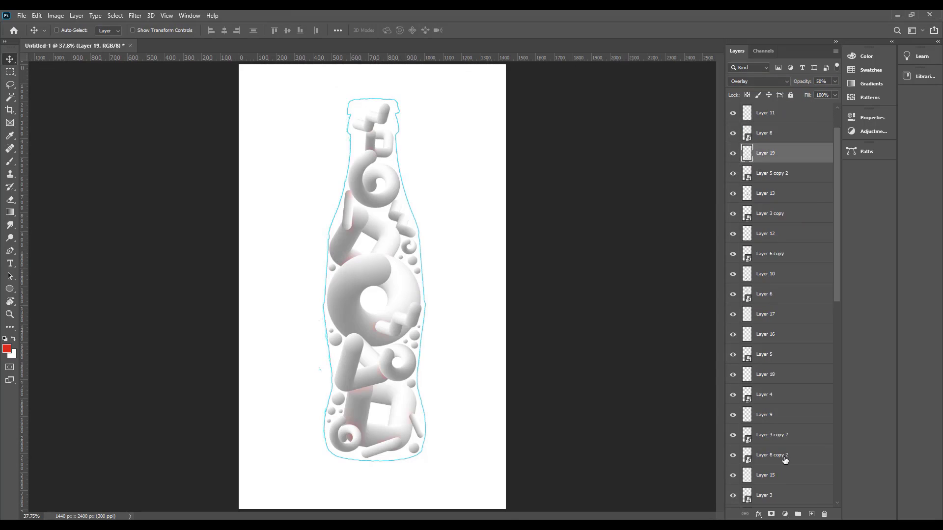
pyautogui.click(783, 438)
pyautogui.moveTo(837, 437); pyautogui.dragTo(838, 123)
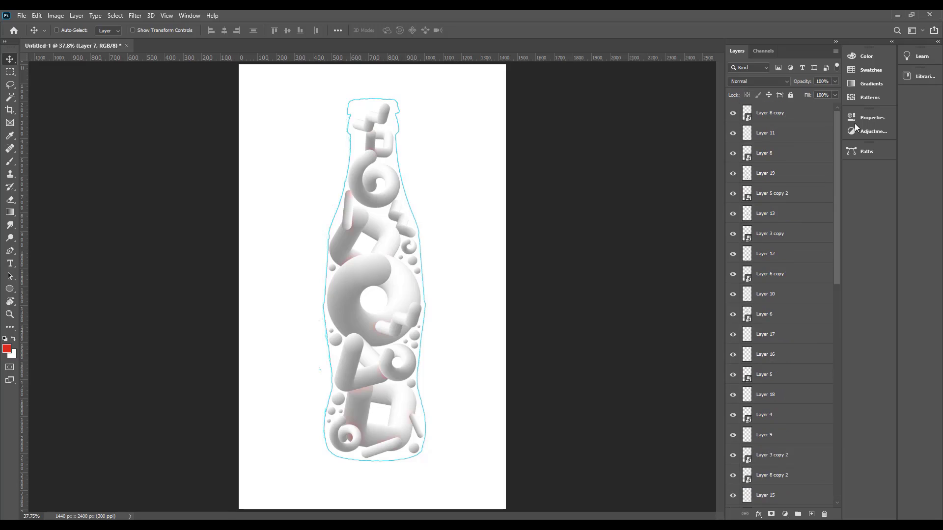
pyautogui.keyDown('shift'); pyautogui.click(766, 110); pyautogui.keyUp('shift')
pyautogui.hotkey('ctrl', 'g')
# - Hide the bottle outline layer and show the beige background layer, Layer 1
pyautogui.click(733, 126)
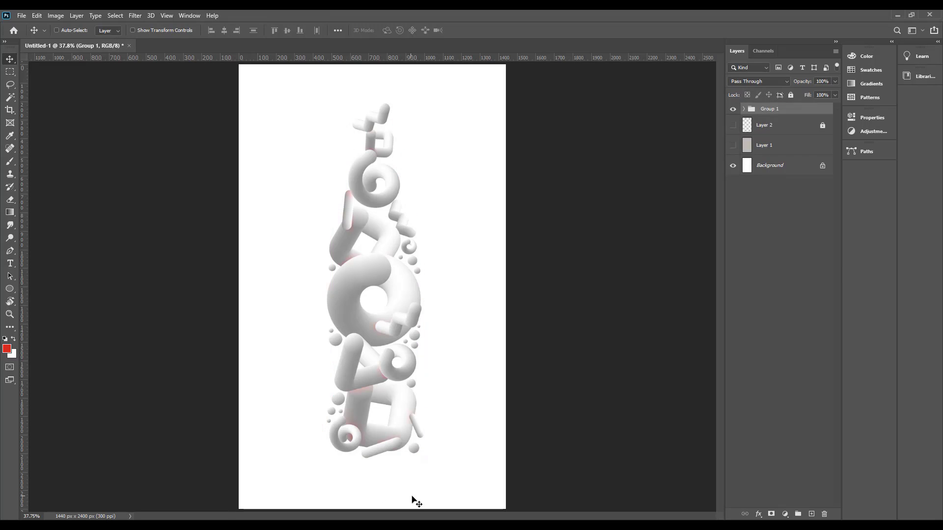
pyautogui.click(766, 146)
pyautogui.click(733, 145)
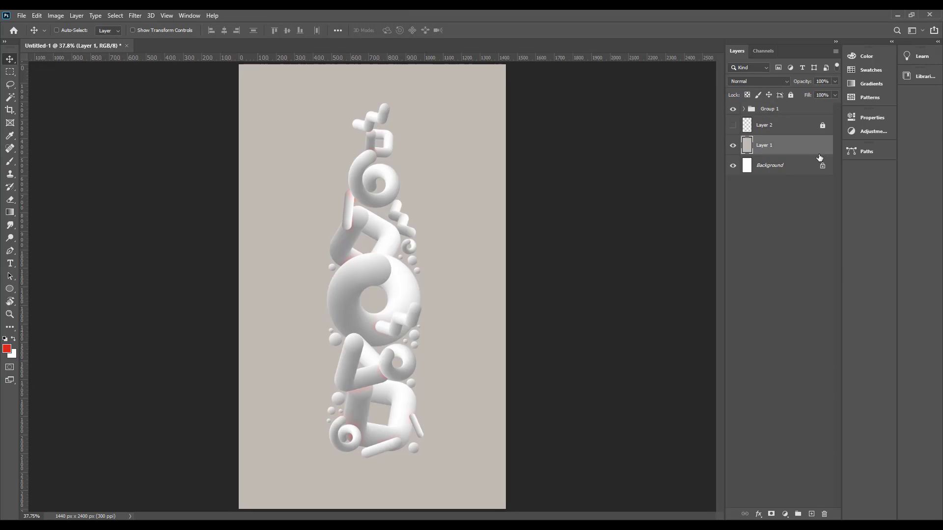
# - Try a solid pure red Color Overlay on the beige background layer
pyautogui.doubleClick(810, 148)
pyautogui.click(482, 413)
pyautogui.click(686, 317)
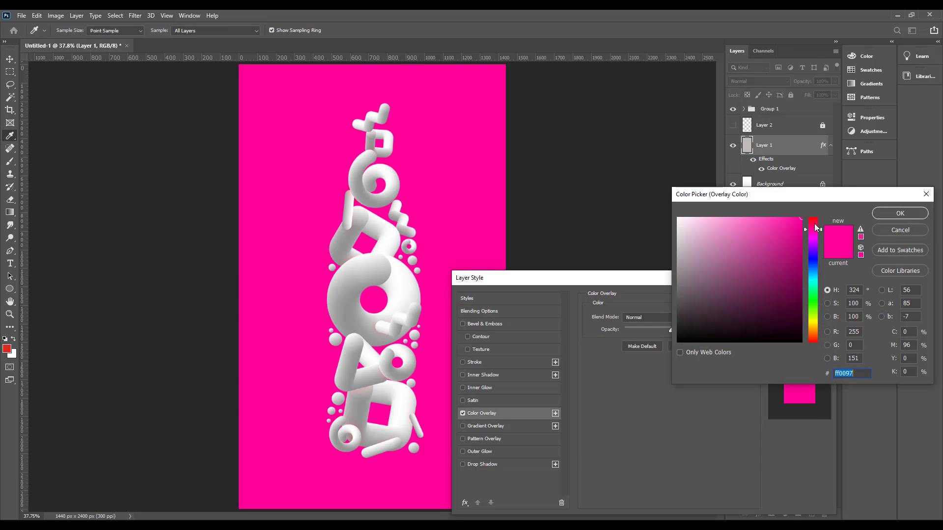
pyautogui.moveTo(815, 227); pyautogui.dragTo(815, 219)
pyautogui.click(890, 216)
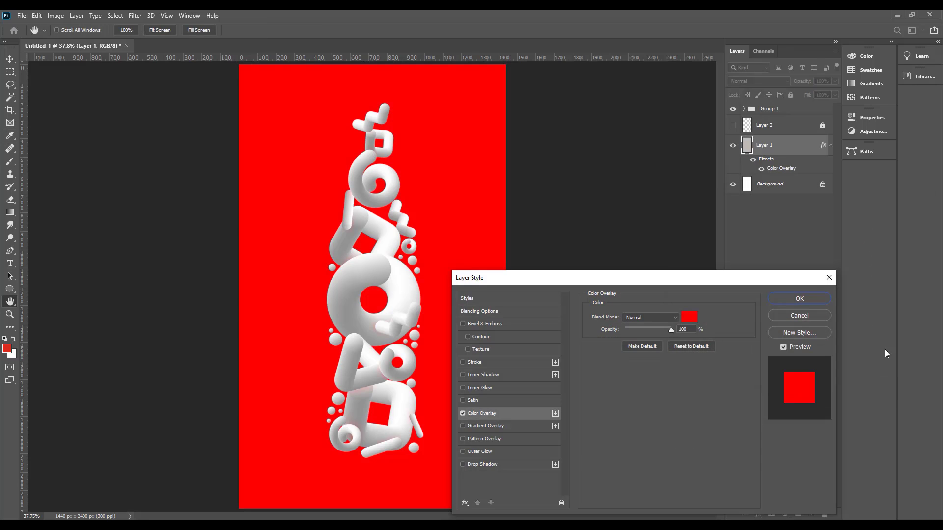
# - Replace the background layer's Color Overlay with a white-to-black Gradient Overlay in Radial style and apply it
pyautogui.click(503, 426)
pyautogui.click(462, 413)
pyautogui.click(643, 340)
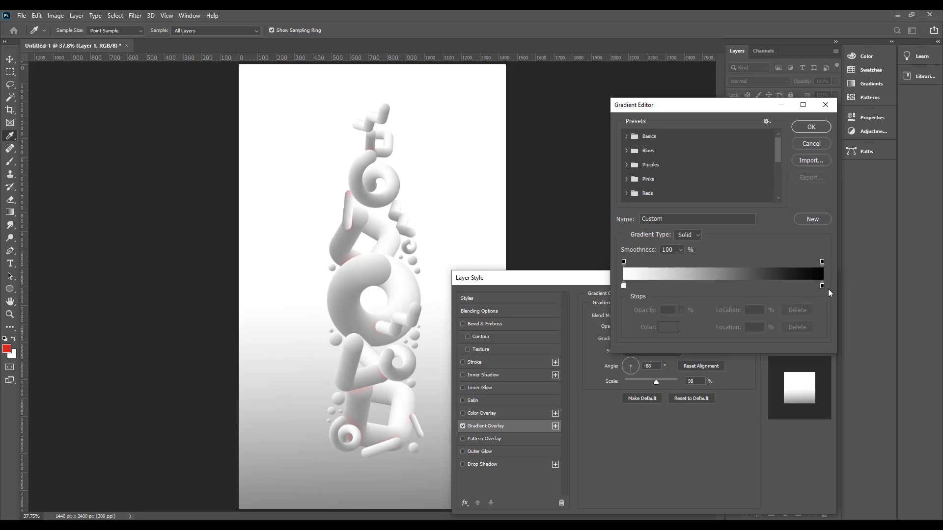
pyautogui.click(811, 127)
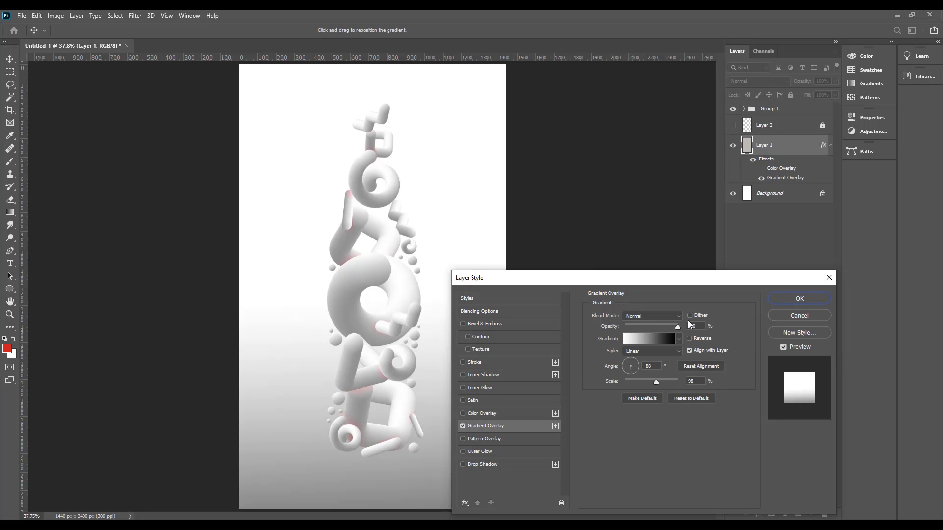
pyautogui.click(636, 355)
pyautogui.click(646, 368)
pyautogui.click(799, 299)
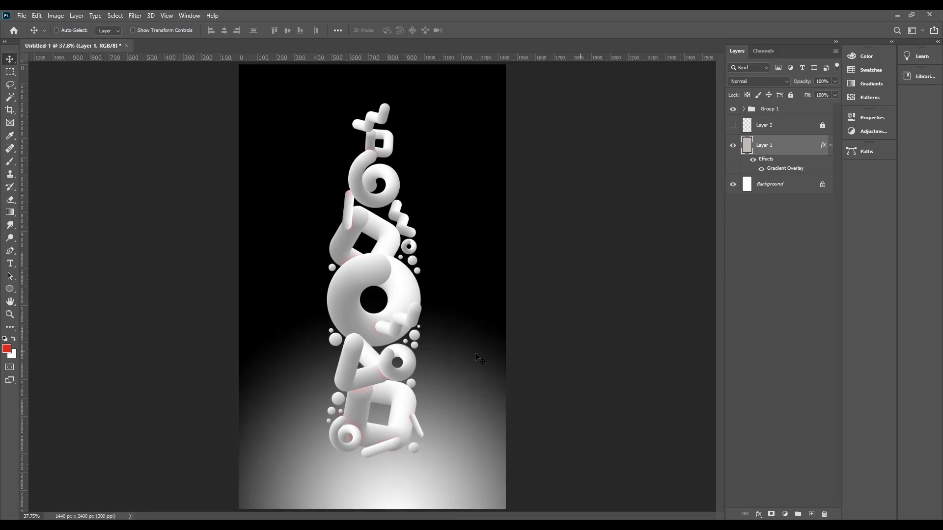
# - Save the document as a Photoshop file named Main File in the Cocacola folder on the Desktop
pyautogui.hotkey('ctrl', 'shift', 's')
pyautogui.click(41, 86)
pyautogui.doubleClick(152, 119)
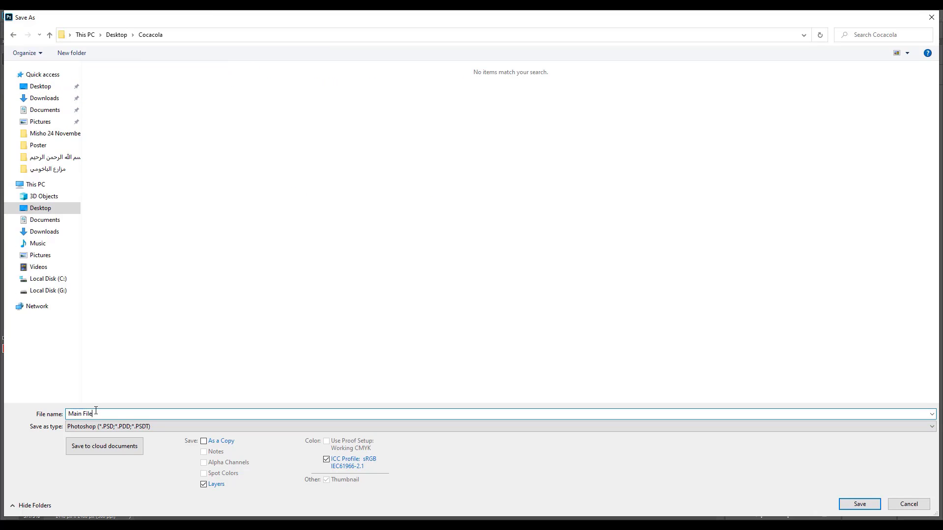
pyautogui.press('Return')
# - Move the background's radial gradient centre up behind the middle of the bottle shapes and increase the gradient's scale
pyautogui.doubleClick(779, 171)
pyautogui.moveTo(703, 276); pyautogui.dragTo(782, 194)
pyautogui.moveTo(516, 358); pyautogui.dragTo(523, 144)
pyautogui.moveTo(734, 300)
pyautogui.mouseDown()
pyautogui.moveTo(726, 302)
pyautogui.moveTo(749, 301)
pyautogui.mouseUp()
# - Change both colour stops of the background's radial gradient from white and black to pure red
pyautogui.click(726, 256)
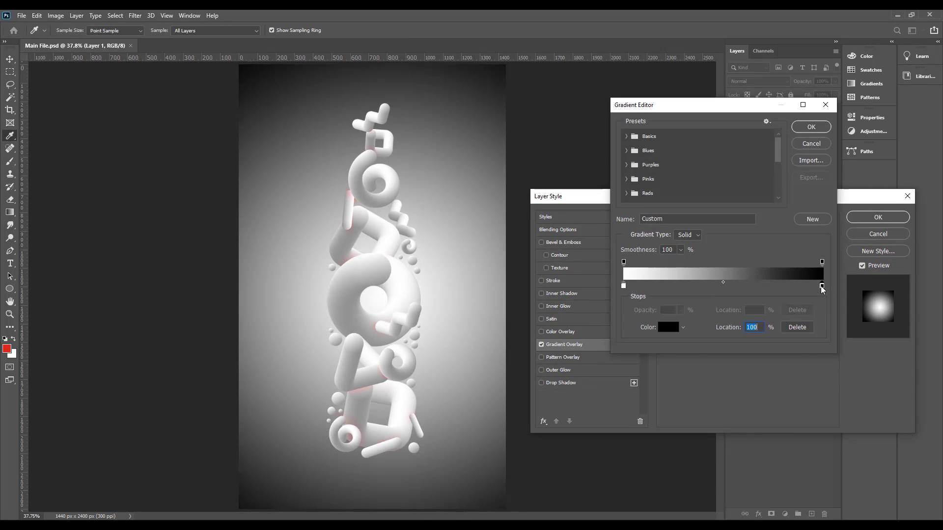
pyautogui.doubleClick(822, 286)
pyautogui.click(900, 213)
pyautogui.doubleClick(624, 286)
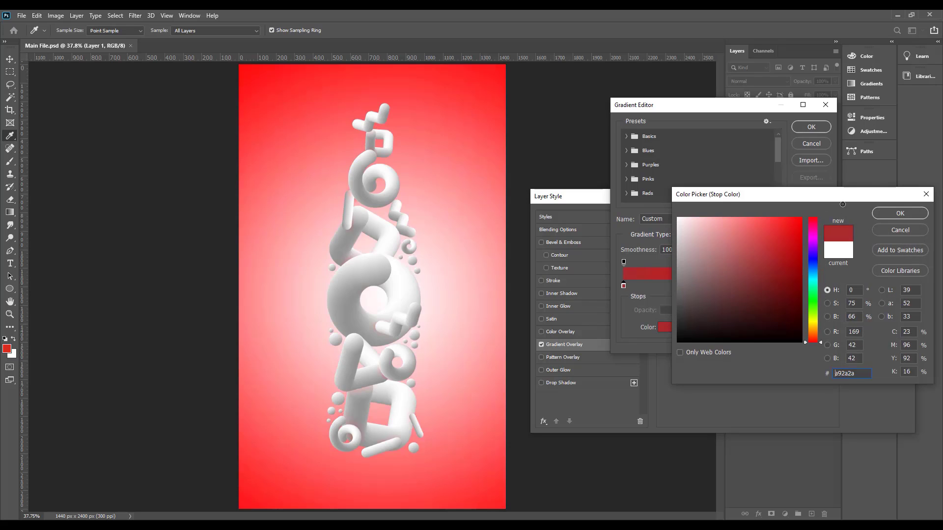
pyautogui.moveTo(842, 204); pyautogui.dragTo(850, 204)
pyautogui.click(900, 213)
# - Darken the gradient's outer colour stop to deep red ac0303 and apply the Gradient Overlay to the background layer
pyautogui.doubleClick(821, 286)
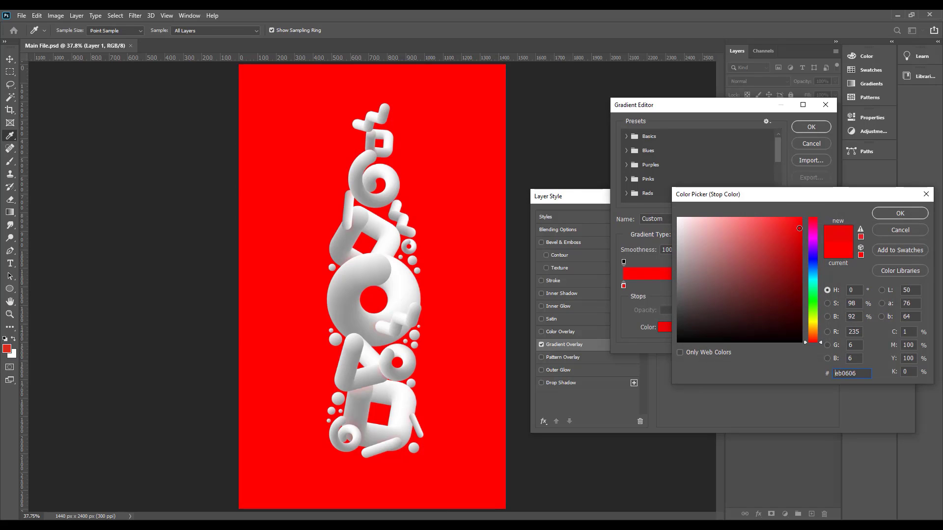
pyautogui.moveTo(797, 253); pyautogui.dragTo(799, 262)
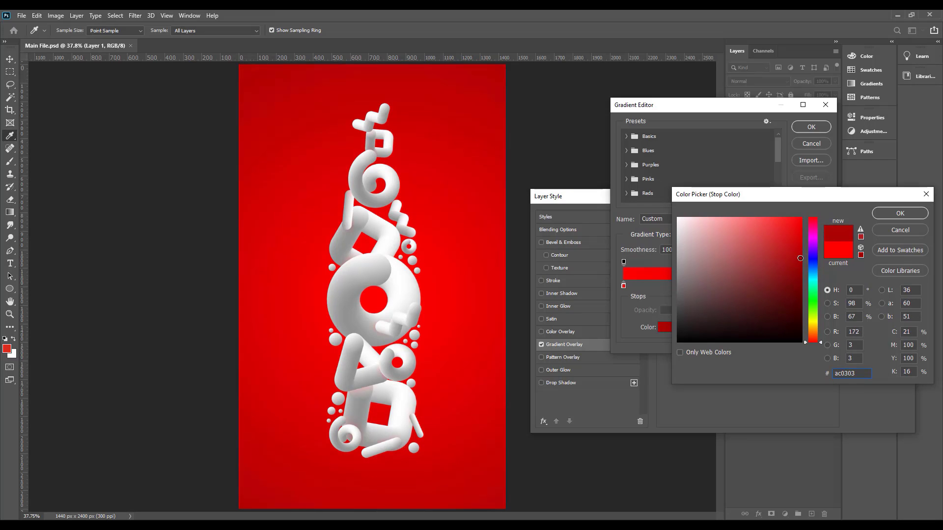
pyautogui.click(879, 214)
pyautogui.click(815, 127)
pyautogui.click(878, 217)
# - Add a new layer above the gradient background and choose the Elliptical Marquee tool for the area beneath the bottle
pyautogui.click(437, 444)
pyautogui.moveTo(408, 441); pyautogui.dragTo(455, 348)
pyautogui.click(412, 388)
pyautogui.press('m')
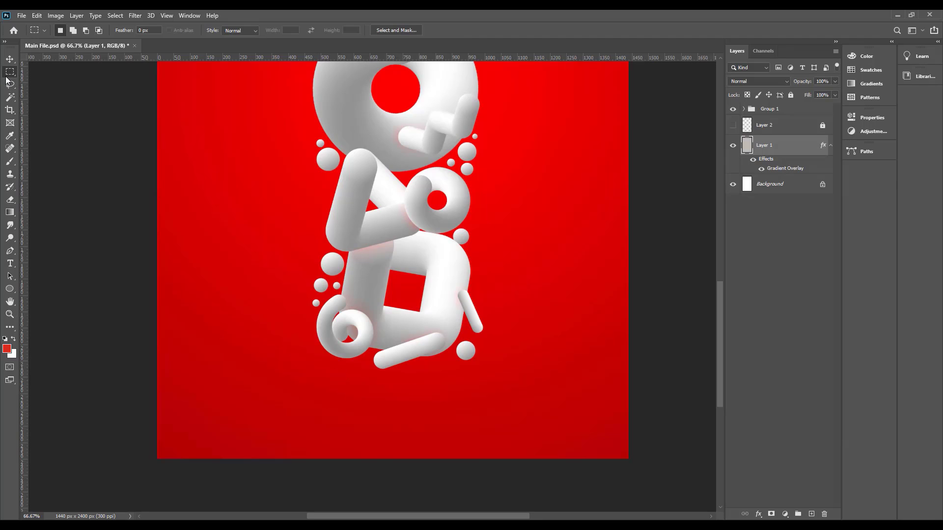
pyautogui.click(811, 514)
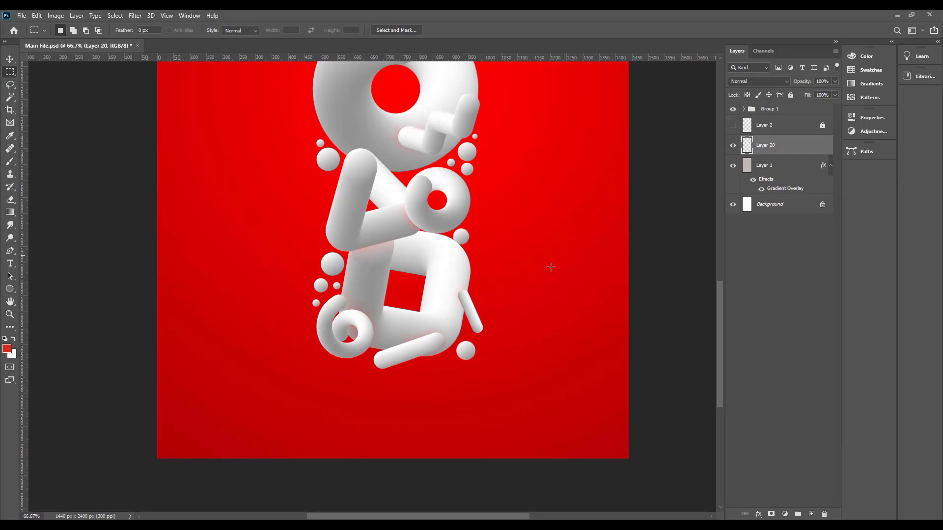
pyautogui.rightClick(12, 73)
pyautogui.click(47, 82)
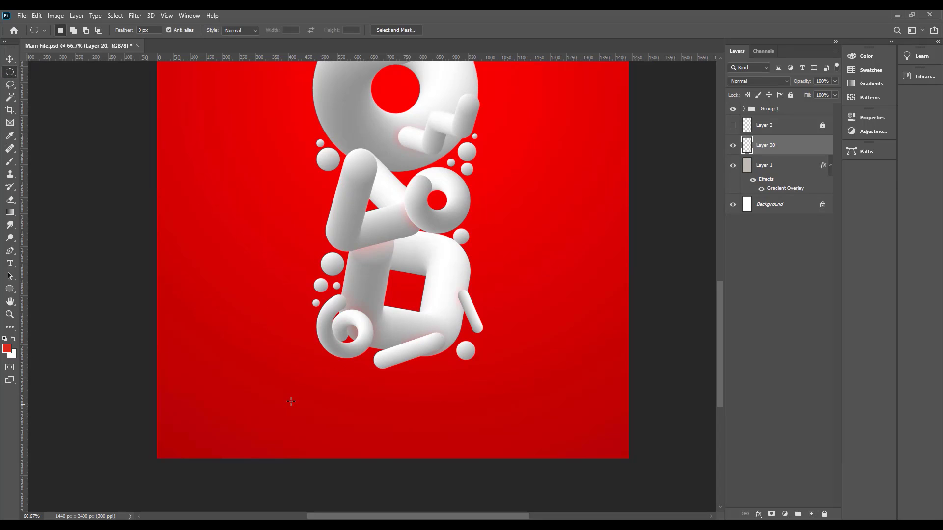
# - Make a flat elliptical selection just below the bottle, fill it with black on the new layer and deselect
pyautogui.press('x')
pyautogui.click(8, 351)
pyautogui.click(900, 214)
pyautogui.moveTo(304, 363); pyautogui.dragTo(470, 386)
pyautogui.hotkey('alt', 'BackSpace')
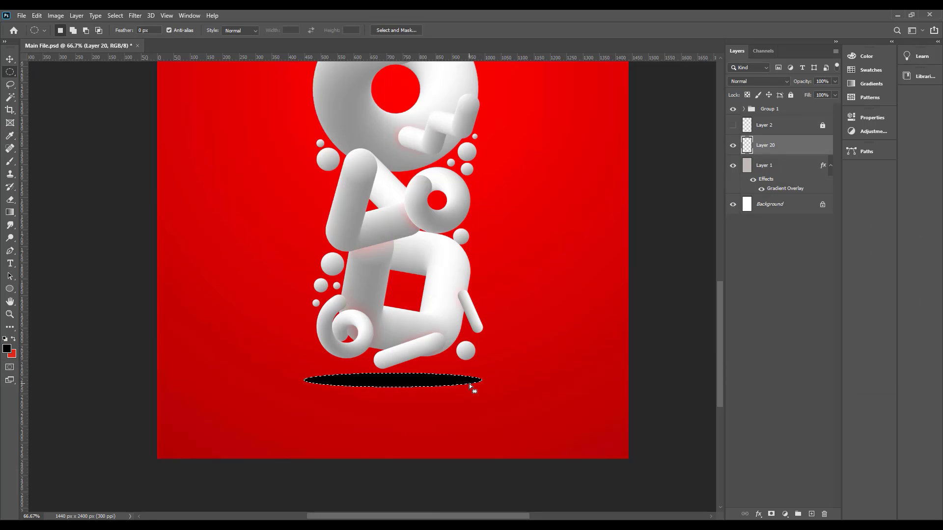
pyautogui.hotkey('ctrl', 'z')
pyautogui.hotkey('shift', 'BackSpace')
pyautogui.press('Escape')
pyautogui.hotkey('alt', 'BackSpace')
pyautogui.hotkey('ctrl', 'd')
# - Soften the black ellipse into a floor shadow with a Gaussian Blur
pyautogui.click(135, 16)
pyautogui.moveTo(148, 126)
pyautogui.click(293, 165)
pyautogui.moveTo(646, 275)
pyautogui.mouseDown()
pyautogui.moveTo(624, 276)
pyautogui.moveTo(644, 276)
pyautogui.mouseUp()
pyautogui.click(725, 144)
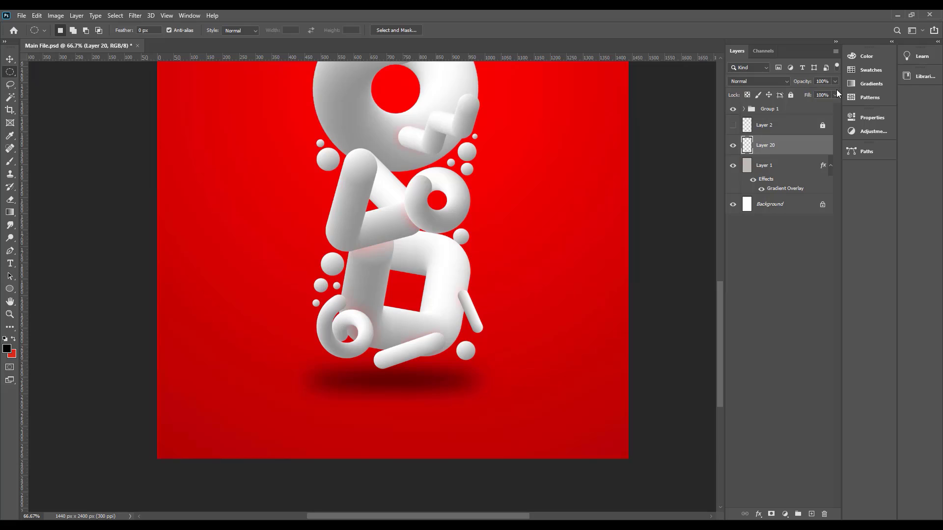
# - Set the shadow layer to Multiply, reduce its opacity to 45%, squash it to about 59% height and move it slightly lower
pyautogui.click(785, 82)
pyautogui.click(804, 122)
pyautogui.moveTo(818, 93); pyautogui.dragTo(815, 94)
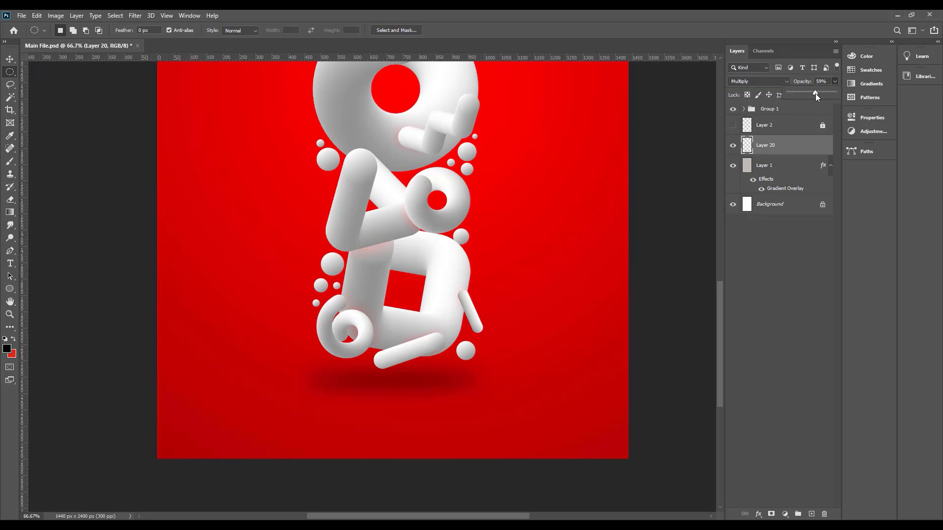
pyautogui.click(10, 59)
pyautogui.hotkey('ctrl', 't')
pyautogui.moveTo(393, 347); pyautogui.dragTo(417, 392)
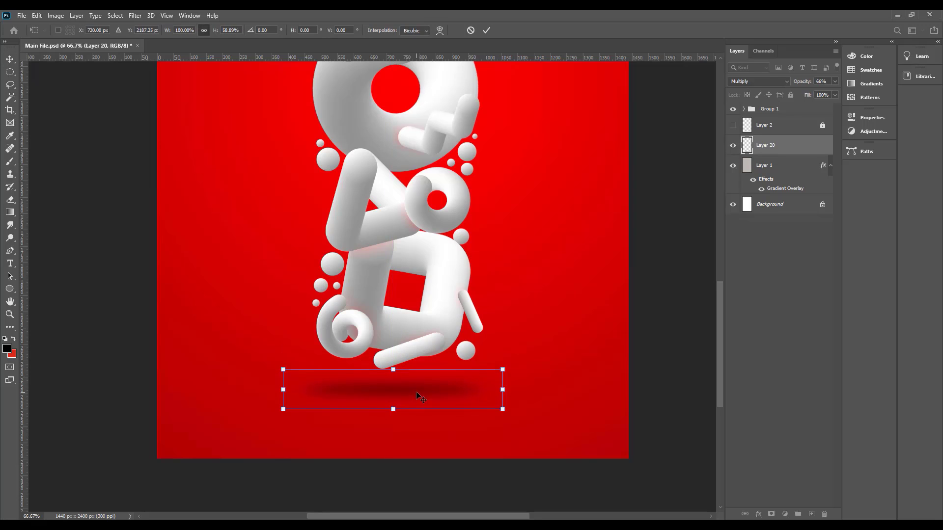
pyautogui.press('Return')
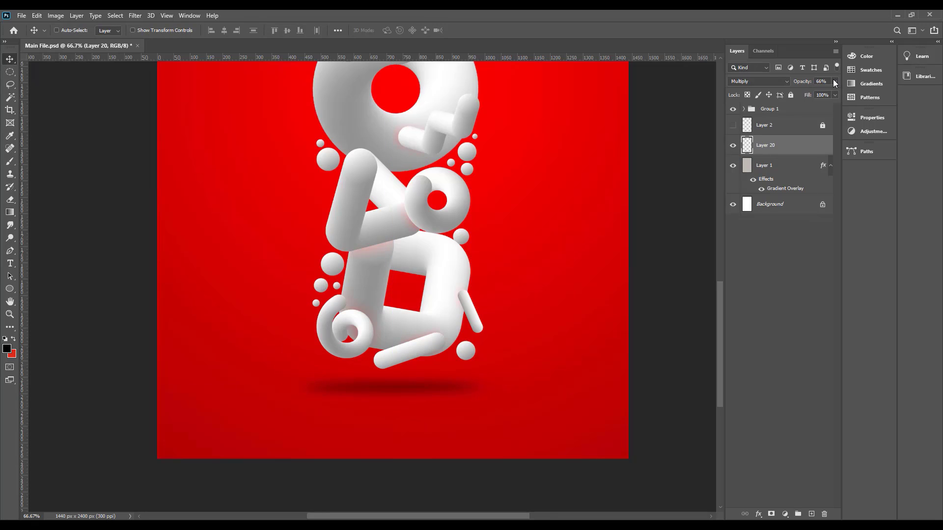
# - Place the Coca-Cola logo from the Desktop's Cocacola folder into the document, small and centred beneath the shadow
pyautogui.click(575, 526)
pyautogui.click(575, 527)
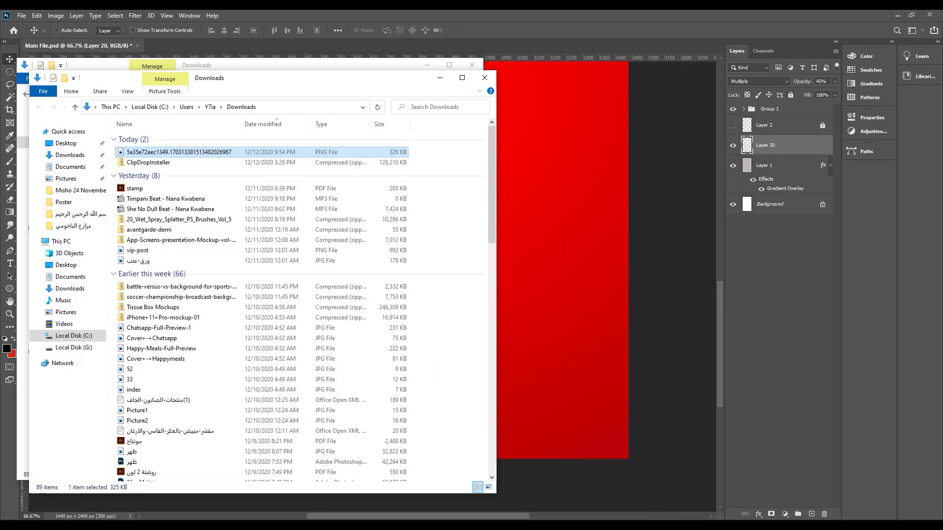
pyautogui.click(440, 78)
pyautogui.click(46, 134)
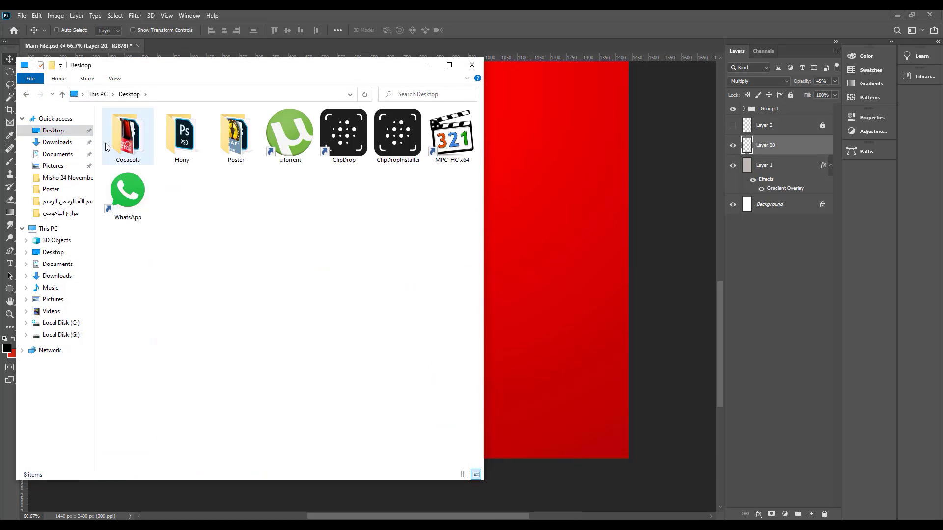
pyautogui.doubleClick(133, 144)
pyautogui.moveTo(134, 147); pyautogui.dragTo(516, 216)
pyautogui.moveTo(629, 259); pyautogui.dragTo(423, 424)
pyautogui.press('Return')
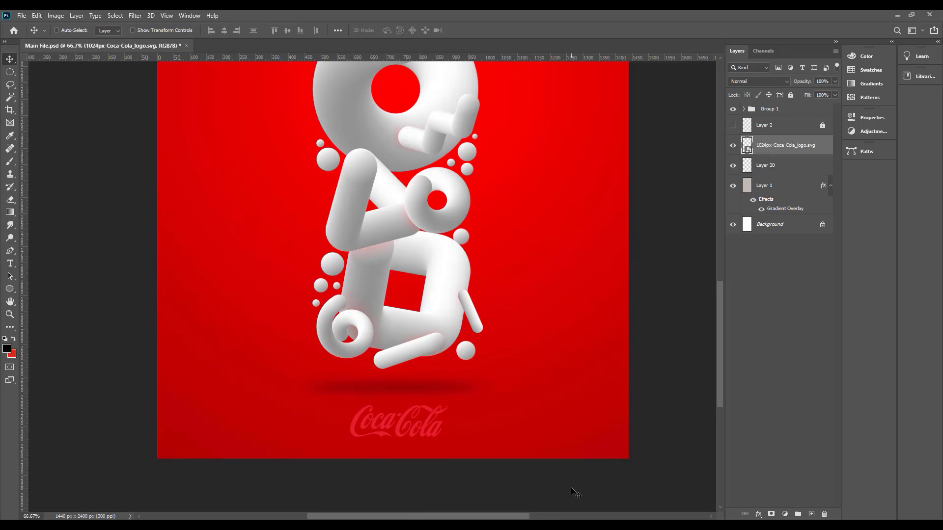
# - Give the Coca-Cola logo a white Color Overlay and adjust its position beneath the bottle shadow
pyautogui.doubleClick(826, 148)
pyautogui.click(575, 332)
pyautogui.click(768, 236)
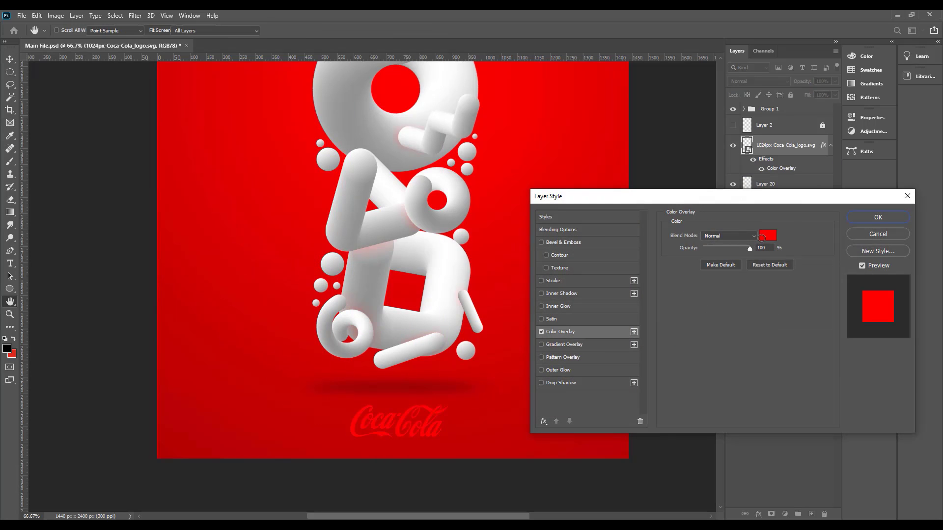
pyautogui.moveTo(756, 234); pyautogui.dragTo(673, 198)
pyautogui.press('Return')
pyautogui.press('Return')
pyautogui.press('v')
pyautogui.moveTo(405, 434); pyautogui.dragTo(401, 436)
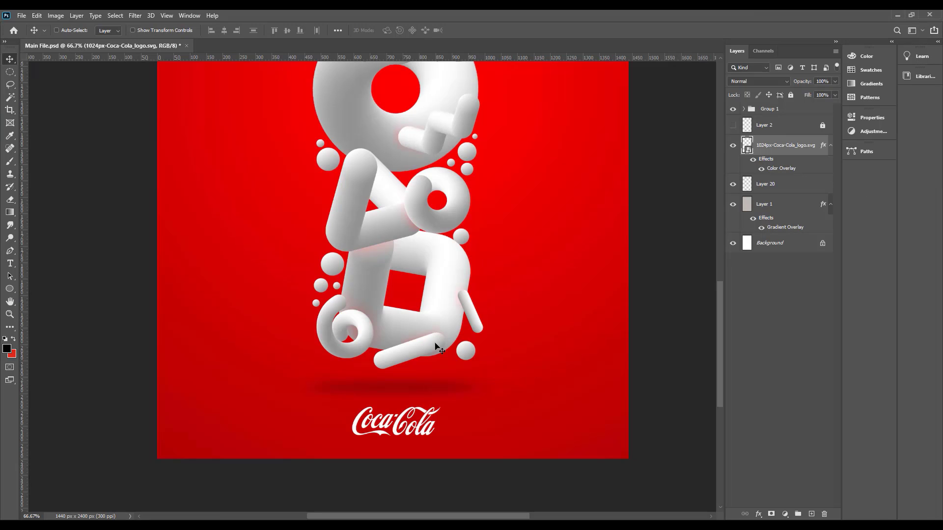
# - Try pasting the thick zigzag tube as a pixel layer and scaling it to the bottle's height
pyautogui.hotkey('ctrl', 'v')
pyautogui.click(512, 157)
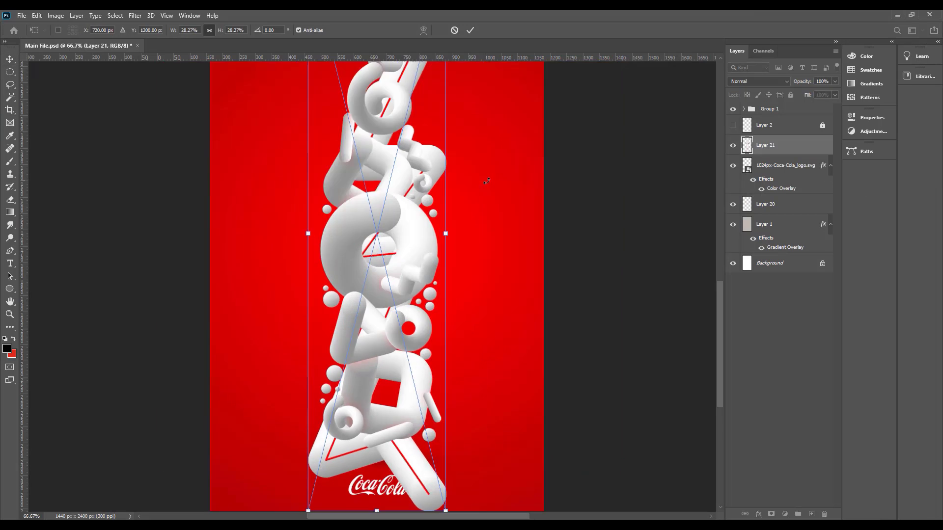
pyautogui.moveTo(408, 469); pyautogui.dragTo(413, 442)
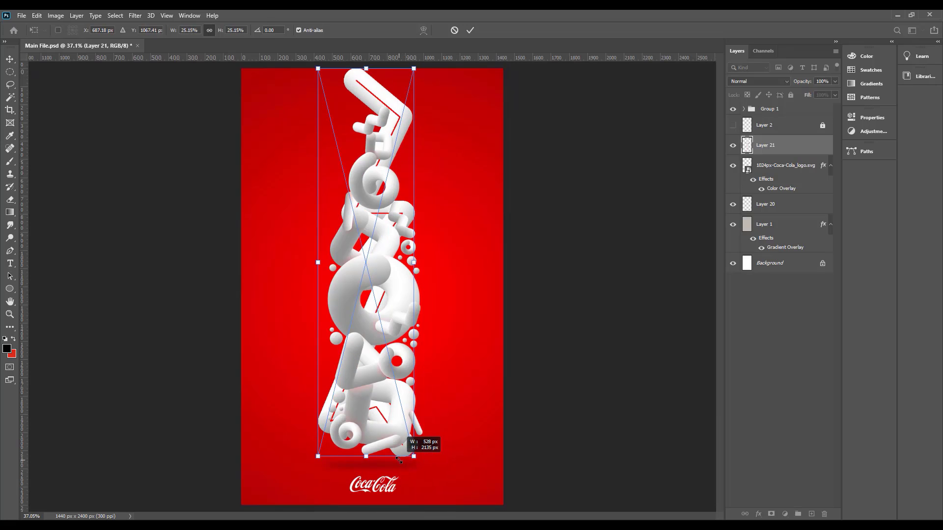
pyautogui.press('Return')
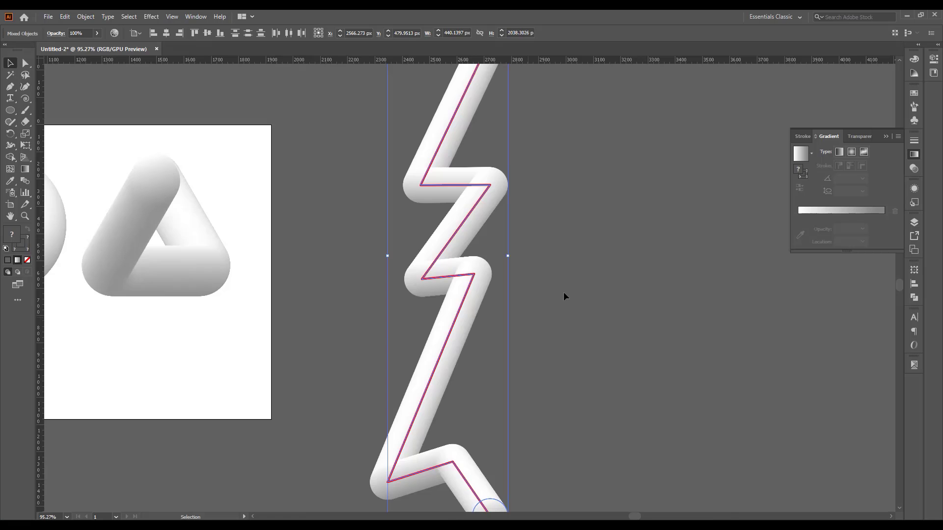
# - Switch to Illustrator, isolate the zigzag blend and scale down the circle at its upper end twice
pyautogui.moveTo(559, 245); pyautogui.dragTo(552, 482)
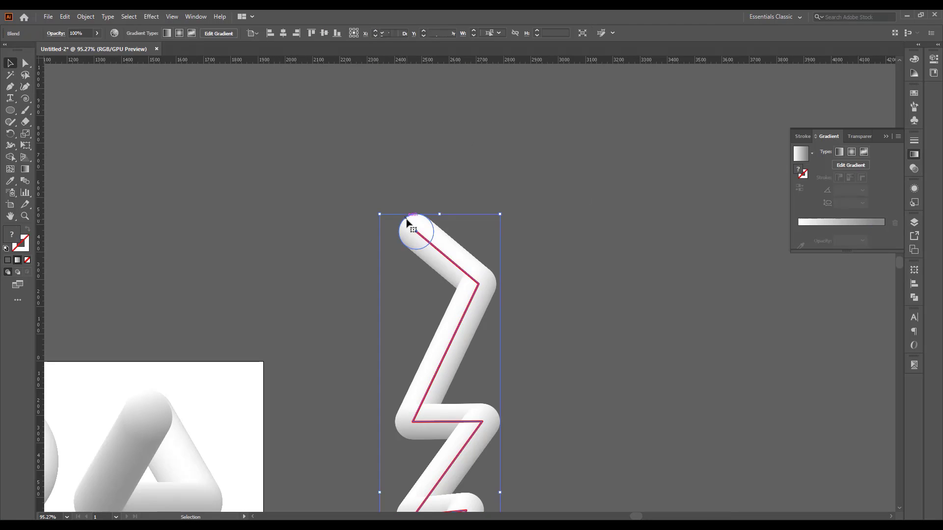
pyautogui.doubleClick(408, 222)
pyautogui.click(408, 222)
pyautogui.press('s')
pyautogui.press('Return')
pyautogui.press('Return')
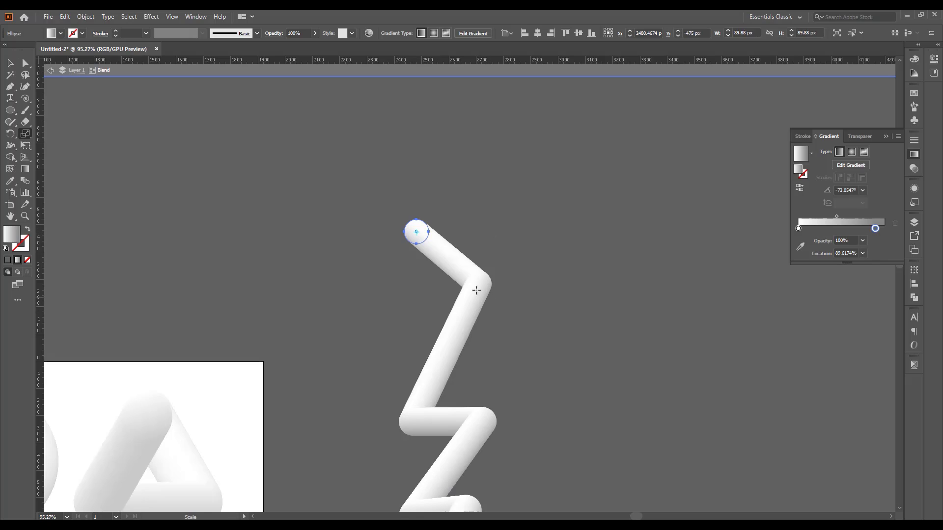
pyautogui.press('v')
pyautogui.press('s')
pyautogui.press('Return')
pyautogui.press('Return')
pyautogui.press('v')
# - Scale down the circle at the zigzag's lower end to match the thinner tube, leave isolation and select the zigzag
pyautogui.moveTo(467, 322); pyautogui.dragTo(437, 97)
pyautogui.moveTo(454, 393); pyautogui.dragTo(424, 165)
pyautogui.click(430, 309)
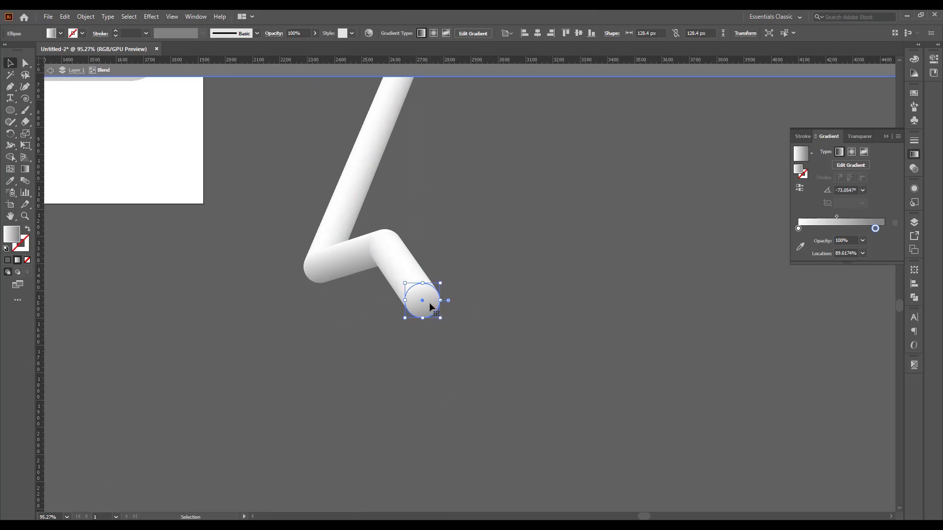
pyautogui.hotkey('ctrl', 'd')
pyautogui.hotkey('ctrl', 'z')
pyautogui.press('s')
pyautogui.press('Return')
pyautogui.press('Return')
pyautogui.press('v')
pyautogui.doubleClick(449, 320)
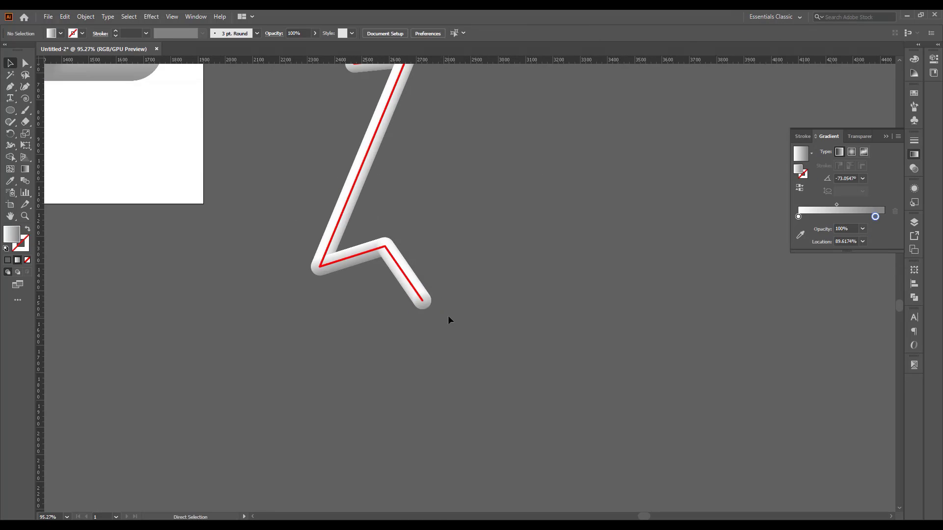
pyautogui.click(421, 301)
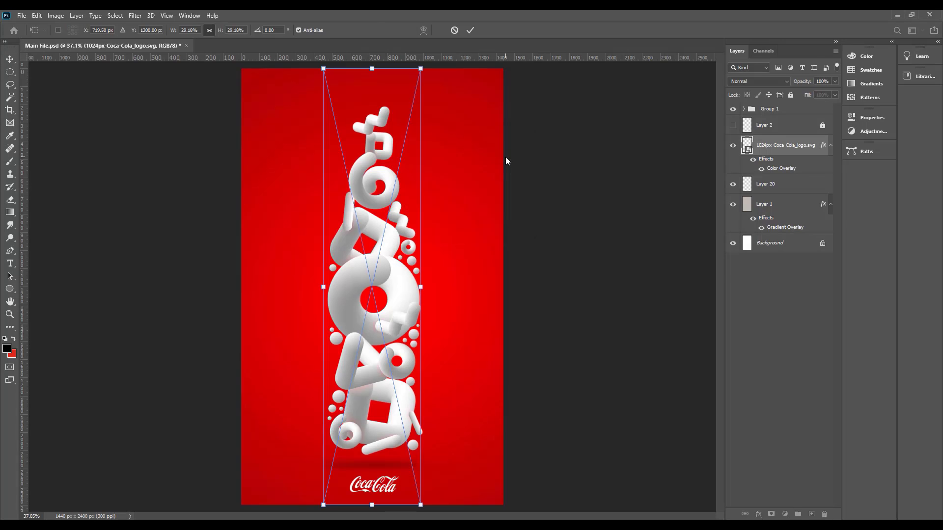
# - Switch back to Photoshop, paste the thinner zigzag tube, scale it to the bottle's height and bring its layer to the front
pyautogui.hotkey('ctrl', 'v')
pyautogui.moveTo(420, 506); pyautogui.dragTo(407, 450)
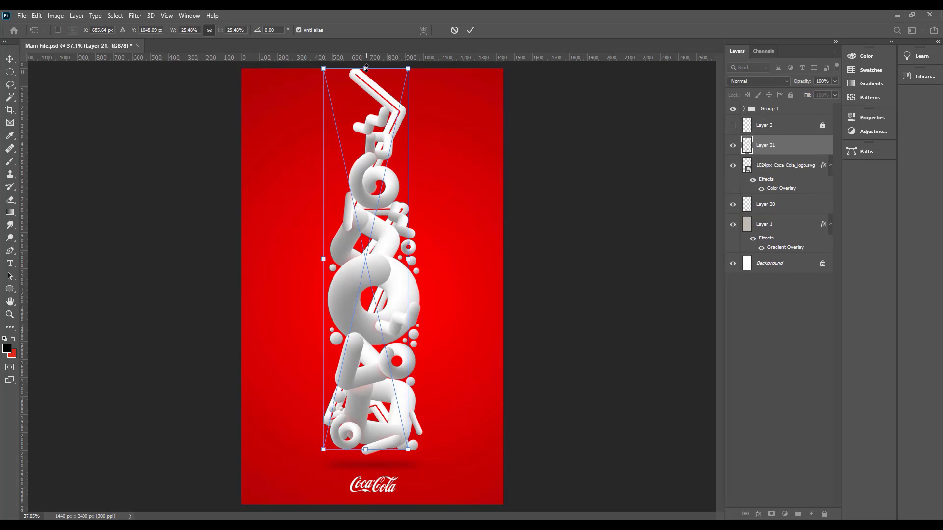
pyautogui.moveTo(366, 68); pyautogui.dragTo(366, 77)
pyautogui.press('Return')
pyautogui.hotkey('ctrl', 'shift', ']')
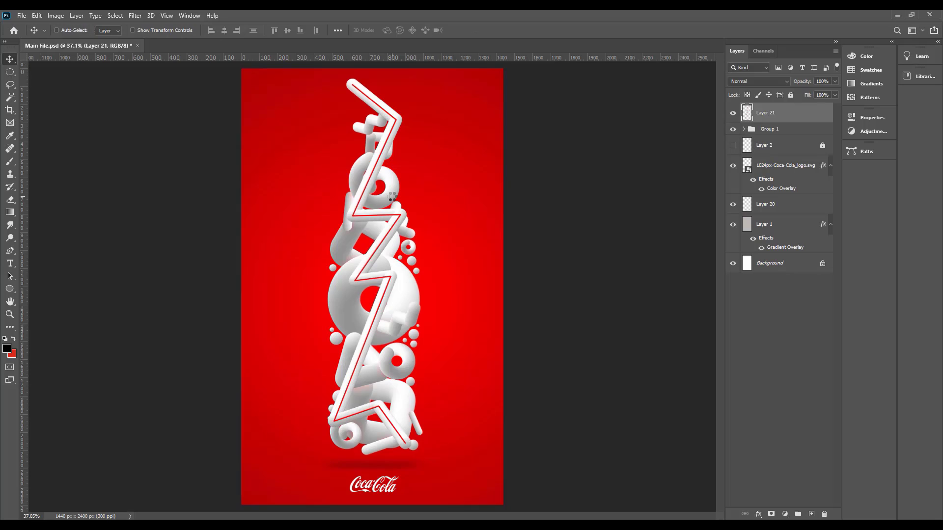
# - Duplicate the zigzag layer, move the original beneath Group 1 and keep the copy visible on top
pyautogui.press('z')
pyautogui.hotkey('ctrl', 'j')
pyautogui.click(732, 113)
pyautogui.click(400, 372)
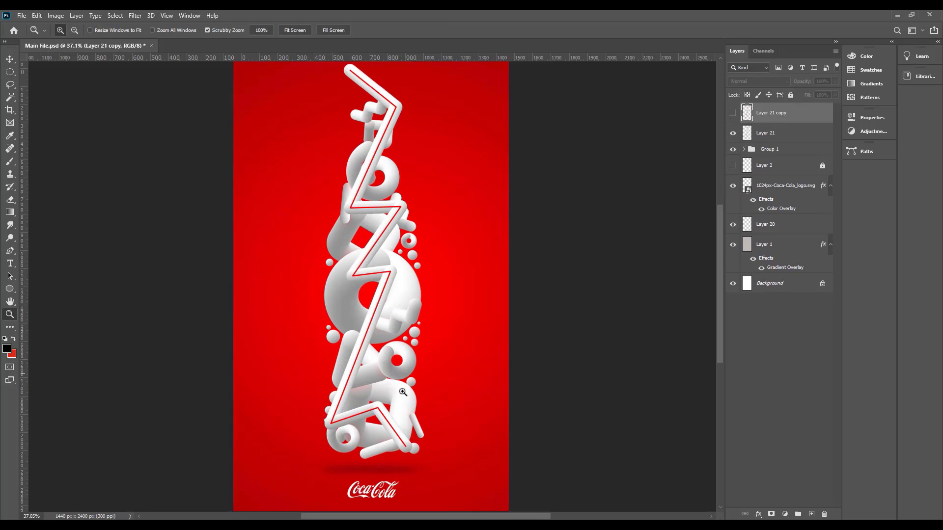
pyautogui.press('v')
pyautogui.moveTo(764, 133); pyautogui.dragTo(765, 157)
pyautogui.click(766, 114)
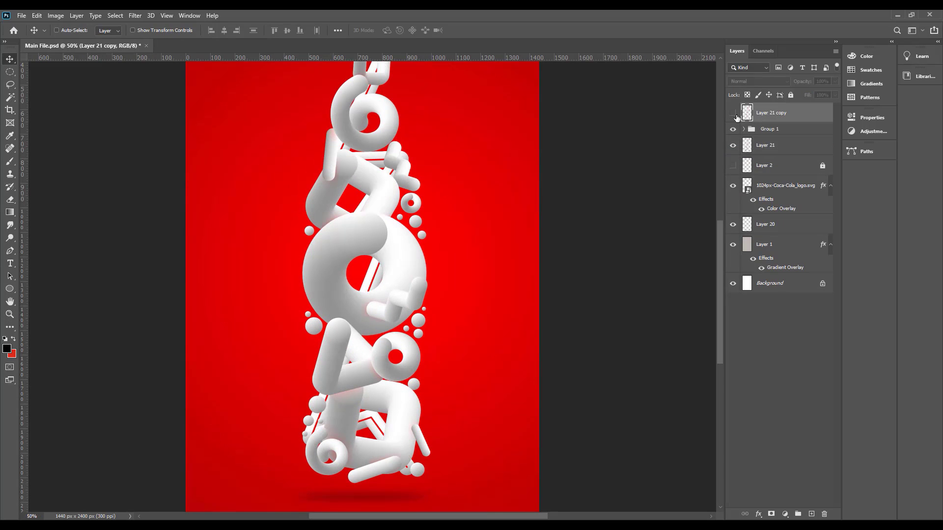
pyautogui.click(732, 114)
# - Select the outline of the lowest square tube with the Magic Wand on the Vector Smart Object copy layer
pyautogui.press('z')
pyautogui.click(352, 426)
pyautogui.moveTo(441, 462)
pyautogui.mouseDown()
pyautogui.moveTo(436, 399)
pyautogui.moveTo(401, 399)
pyautogui.mouseUp()
pyautogui.press('e')
pyautogui.scroll(1, 425, 377)
pyautogui.press('v')
pyautogui.rightClick(448, 305)
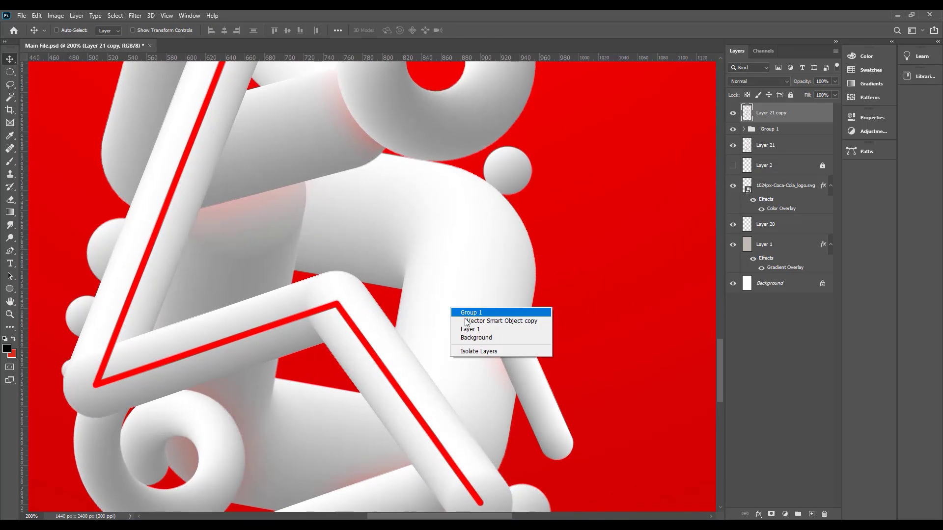
pyautogui.click(486, 321)
pyautogui.press('w')
pyautogui.click(407, 319)
pyautogui.click(426, 405)
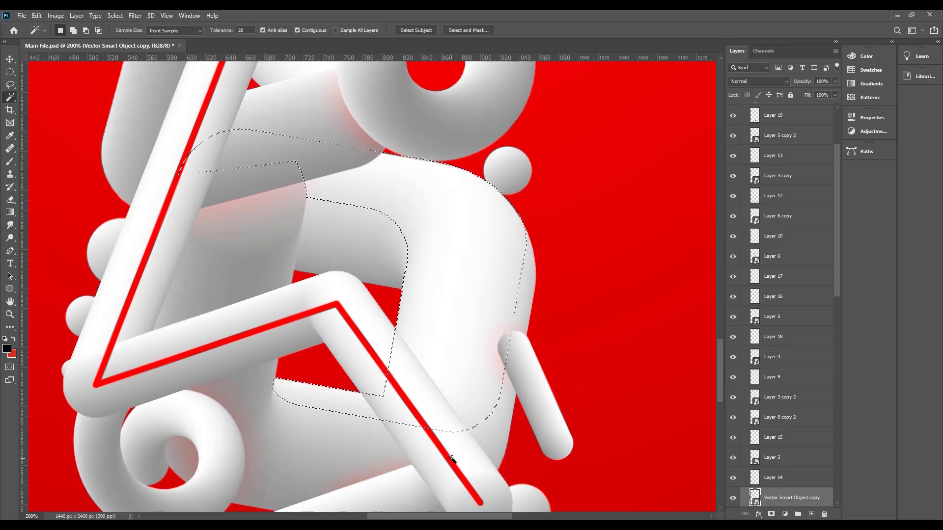
# - Erase the part of the Layer 21 copy zigzag that crosses the selected square tube so it passes behind it
pyautogui.press('v')
pyautogui.rightClick(451, 383)
pyautogui.click(471, 386)
pyautogui.press('e')
pyautogui.moveTo(395, 390); pyautogui.dragTo(446, 385)
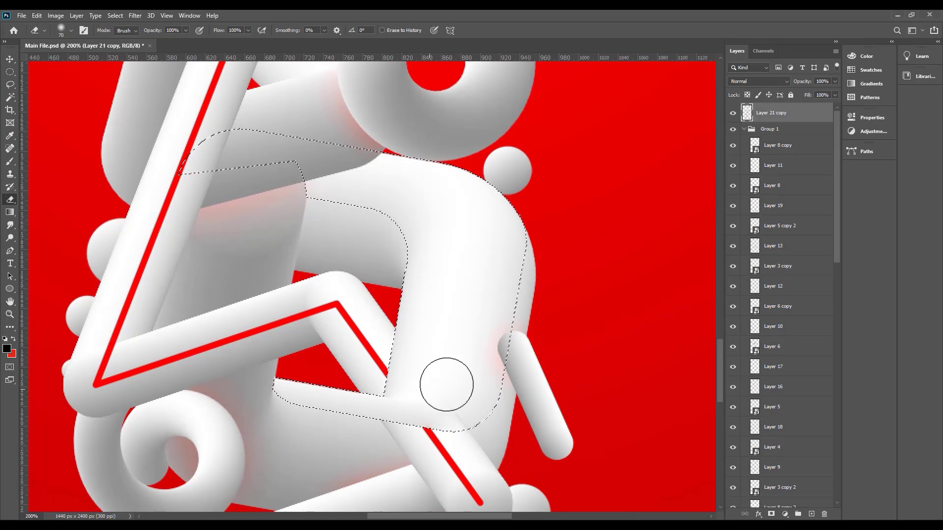
# - Deselect, set the eraser hardness to 100% and erase the zigzag copy's remaining lower end below the square tube
pyautogui.moveTo(426, 442); pyautogui.dragTo(444, 444)
pyautogui.rightClick(444, 444)
pyautogui.moveTo(498, 405); pyautogui.dragTo(560, 405)
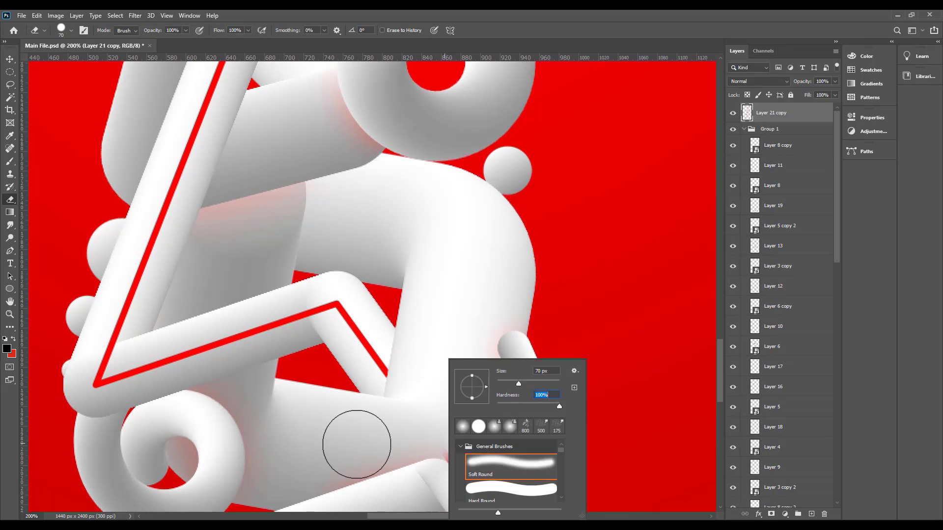
pyautogui.moveTo(356, 445); pyautogui.dragTo(540, 496)
pyautogui.moveTo(394, 455); pyautogui.dragTo(395, 393)
pyautogui.moveTo(363, 132); pyautogui.dragTo(437, 276)
pyautogui.moveTo(423, 235); pyautogui.dragTo(429, 313)
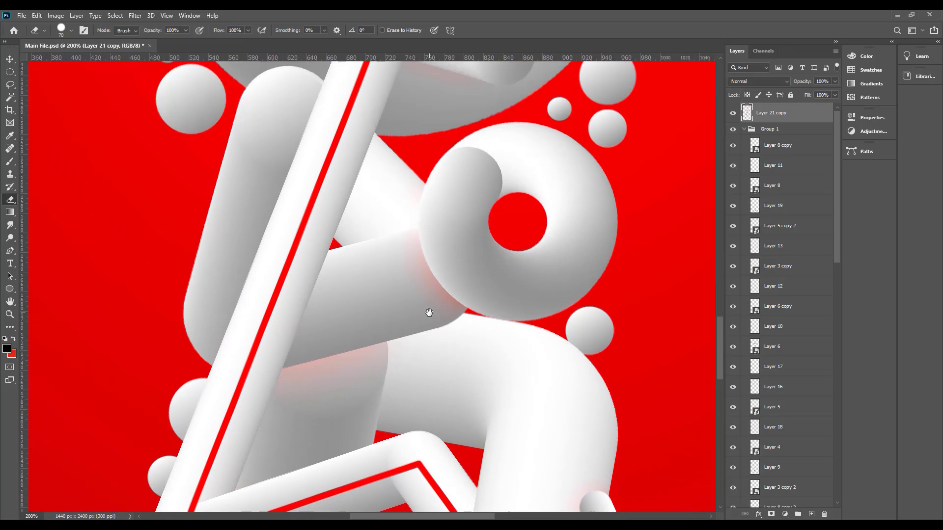
pyautogui.hotkey('ctrl', '-')
pyautogui.hotkey('ctrl', '+')
pyautogui.moveTo(367, 84); pyautogui.dragTo(390, 179)
pyautogui.hotkey('ctrl', '-')
pyautogui.hotkey('ctrl', '-')
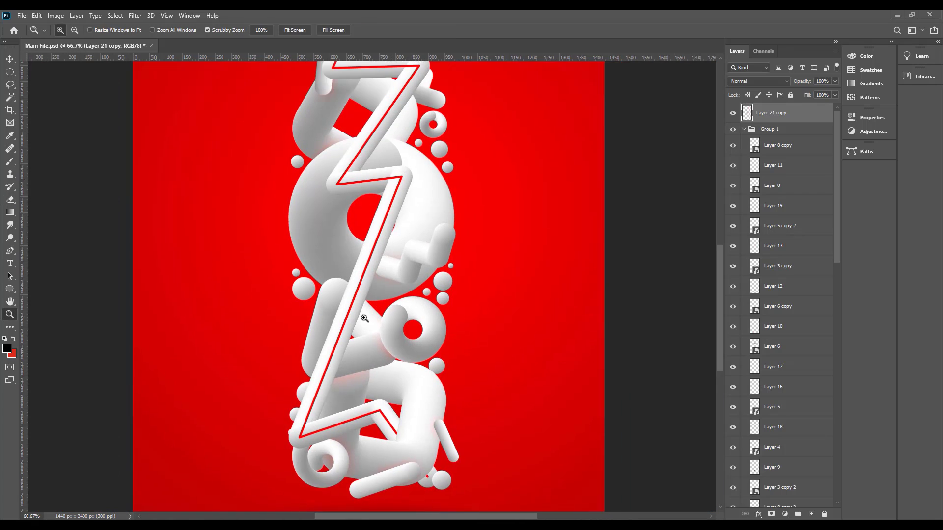
# - Select the outline of the rounded triangular tube on Layer 4 with the Magic Wand
pyautogui.hotkey('ctrl', '+')
pyautogui.press('v')
pyautogui.rightClick(373, 338)
pyautogui.click(383, 346)
pyautogui.press('w')
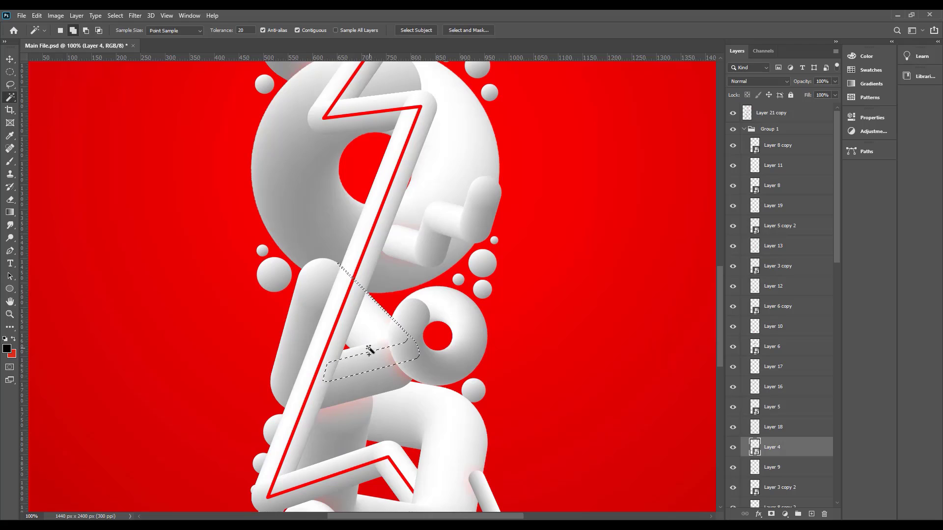
pyautogui.hotkey('ctrl', '+')
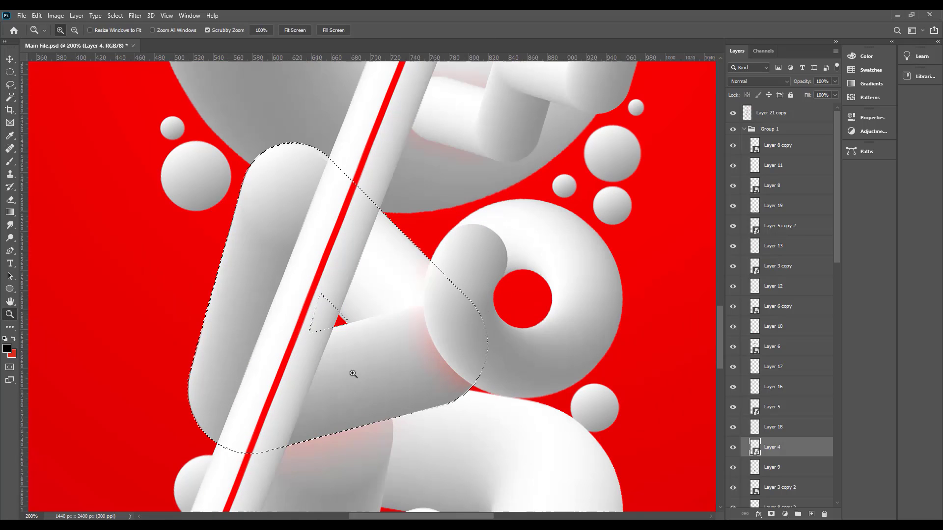
# - Erase the Layer 21 copy zigzag inside the selected triangular tube, deselect, and erase its leftover part below that tube
pyautogui.press('v')
pyautogui.rightClick(305, 350)
pyautogui.click(314, 354)
pyautogui.press('e')
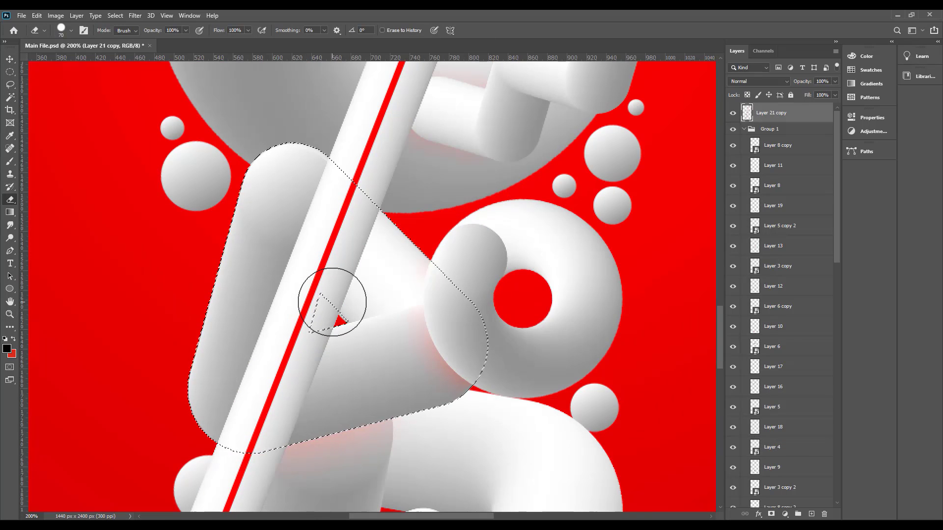
pyautogui.moveTo(336, 301)
pyautogui.mouseDown()
pyautogui.moveTo(302, 296)
pyautogui.moveTo(273, 366)
pyautogui.moveTo(323, 370)
pyautogui.moveTo(298, 408)
pyautogui.moveTo(248, 423)
pyautogui.moveTo(336, 262)
pyautogui.moveTo(373, 243)
pyautogui.moveTo(268, 317)
pyautogui.mouseUp()
pyautogui.hotkey('ctrl', 'd')
pyautogui.moveTo(313, 295); pyautogui.dragTo(278, 483)
pyautogui.moveTo(346, 334); pyautogui.dragTo(296, 511)
# - Select the shape of the large ring on Layer 3 with the Magic Wand, adding its differently shaded areas
pyautogui.press('v')
pyautogui.rightClick(444, 308)
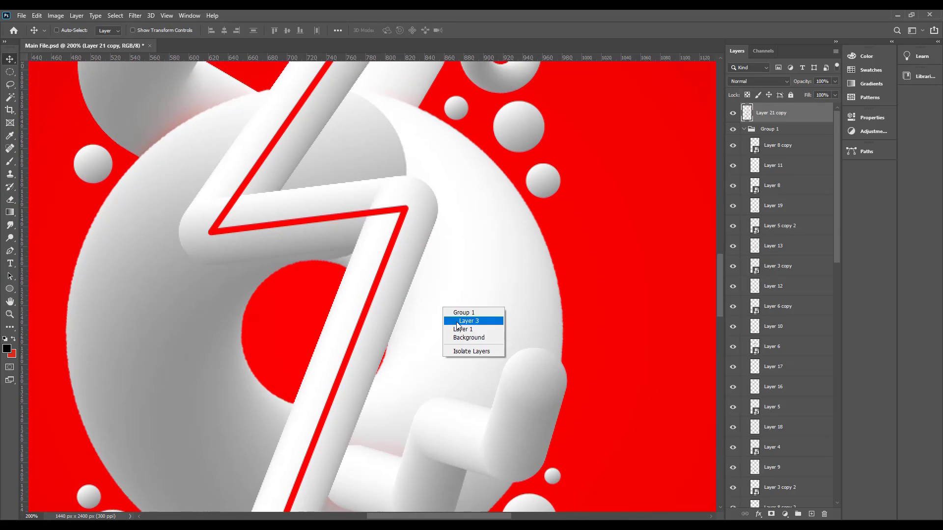
pyautogui.click(459, 322)
pyautogui.rightClick(461, 318)
pyautogui.click(472, 331)
pyautogui.press('w')
pyautogui.click(472, 313)
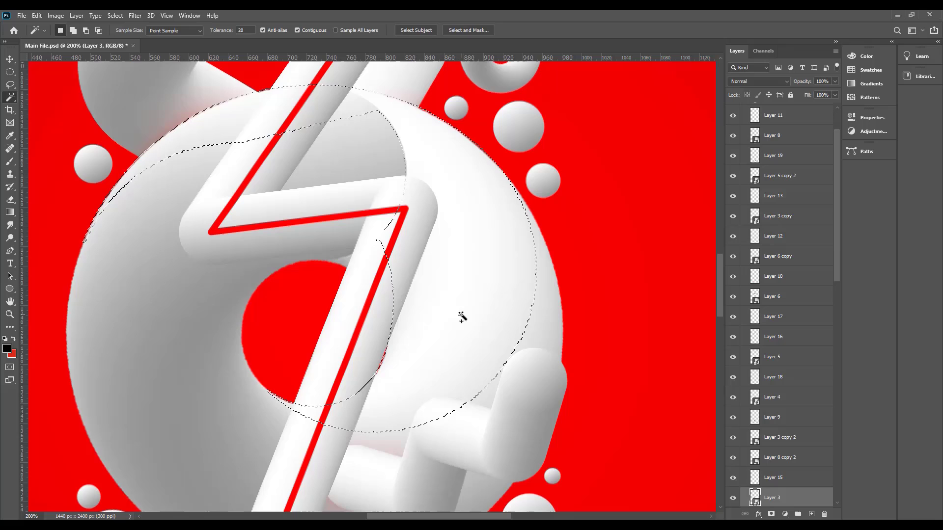
pyautogui.keyDown('shift'); pyautogui.click(351, 264); pyautogui.keyUp('shift')
pyautogui.keyDown('shift'); pyautogui.click(375, 231); pyautogui.keyUp('shift')
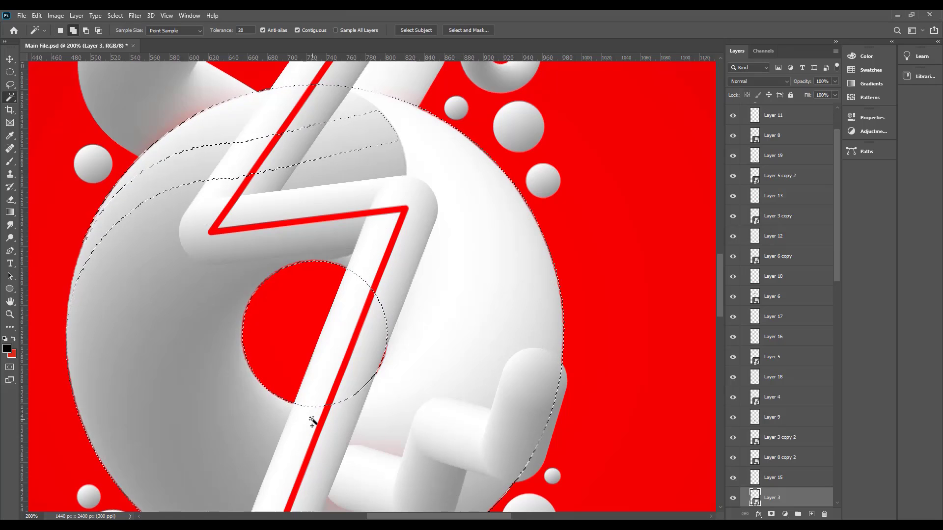
pyautogui.hotkey('ctrl', 'z')
# - Erase the Layer 21 copy zigzag where it crosses the upper part of the selected large ring, and deselect
pyautogui.press('v')
pyautogui.rightClick(401, 250)
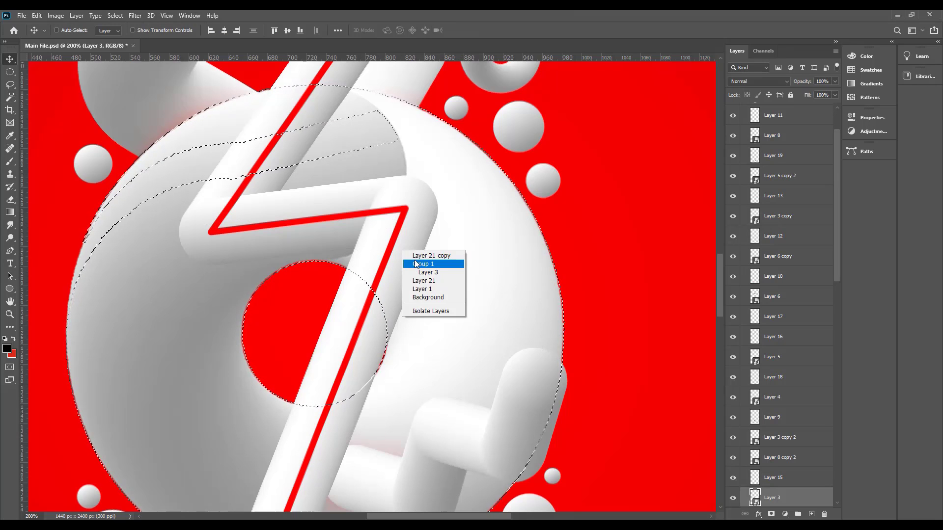
pyautogui.click(430, 256)
pyautogui.moveTo(364, 378)
pyautogui.mouseDown()
pyautogui.moveTo(396, 237)
pyautogui.moveTo(397, 377)
pyautogui.mouseUp()
pyautogui.press('e')
pyautogui.hotkey('ctrl', '-')
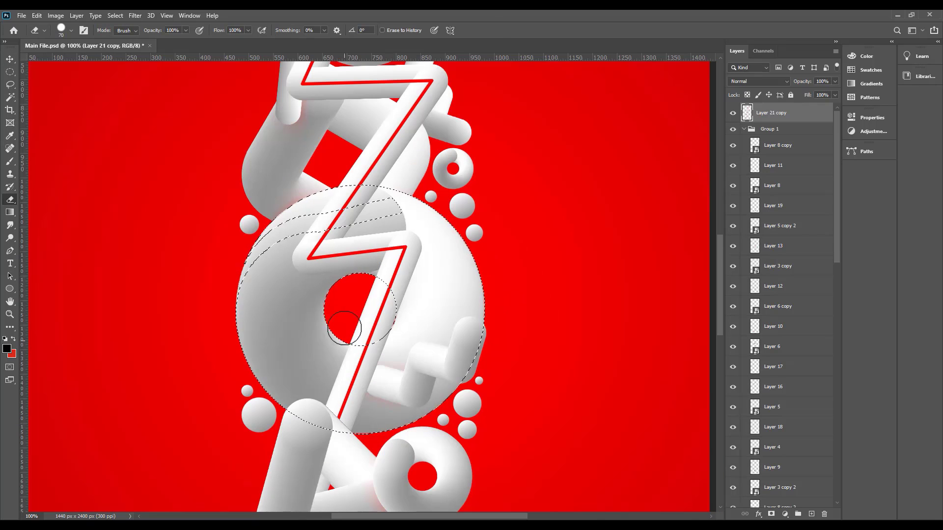
pyautogui.moveTo(359, 304)
pyautogui.mouseDown()
pyautogui.moveTo(400, 248)
pyautogui.moveTo(425, 256)
pyautogui.moveTo(365, 268)
pyautogui.moveTo(330, 215)
pyautogui.mouseUp()
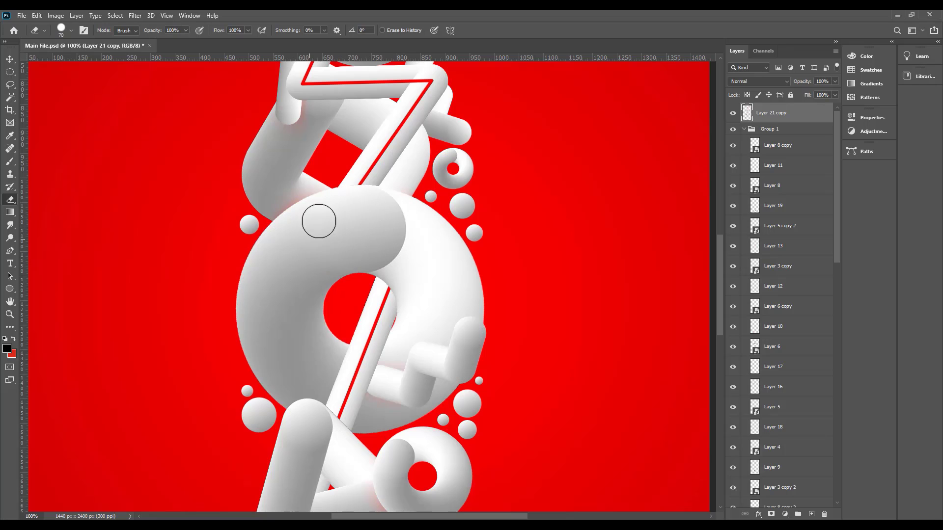
# - Create a new layer directly beneath Layer 21 copy and above Group 1
pyautogui.press('v')
pyautogui.hotkey('ctrl', '+')
pyautogui.rightClick(408, 286)
pyautogui.click(435, 292)
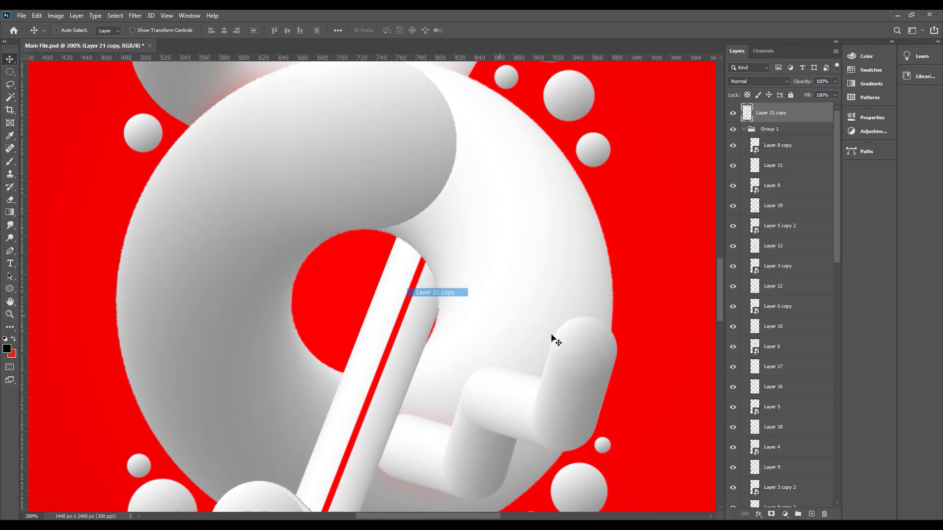
pyautogui.click(810, 514)
pyautogui.hotkey('ctrl', '[')
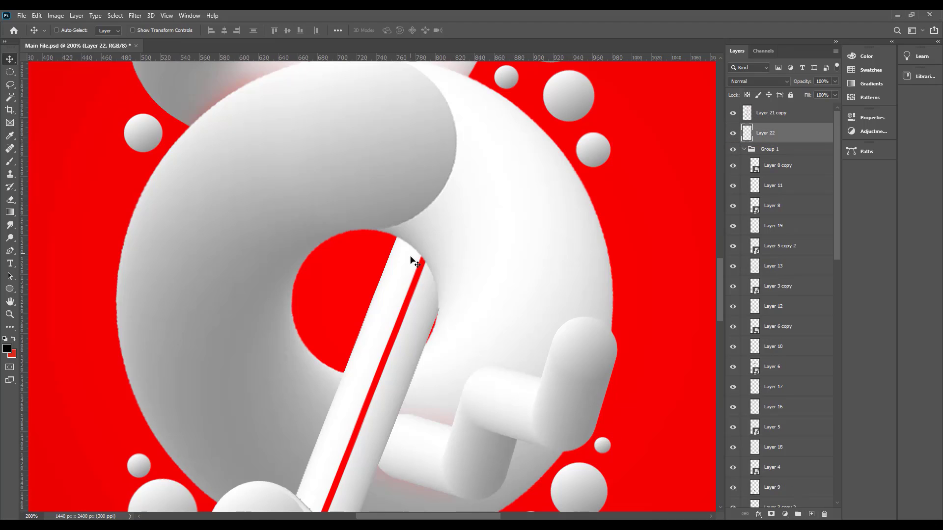
pyautogui.press('b')
pyautogui.moveTo(423, 228); pyautogui.dragTo(443, 257)
pyautogui.hotkey('ctrl', 'z')
# - Swap the colours to make red the foreground and try a brush stroke along the large ring's inner edge
pyautogui.press('x')
pyautogui.moveTo(428, 224); pyautogui.dragTo(446, 273)
pyautogui.hotkey('ctrl', 'z')
# - Collapse Group 1 and make Layer 22 above it the active layer again
pyautogui.press('v')
pyautogui.click(744, 150)
pyautogui.moveTo(750, 146); pyautogui.dragTo(750, 149)
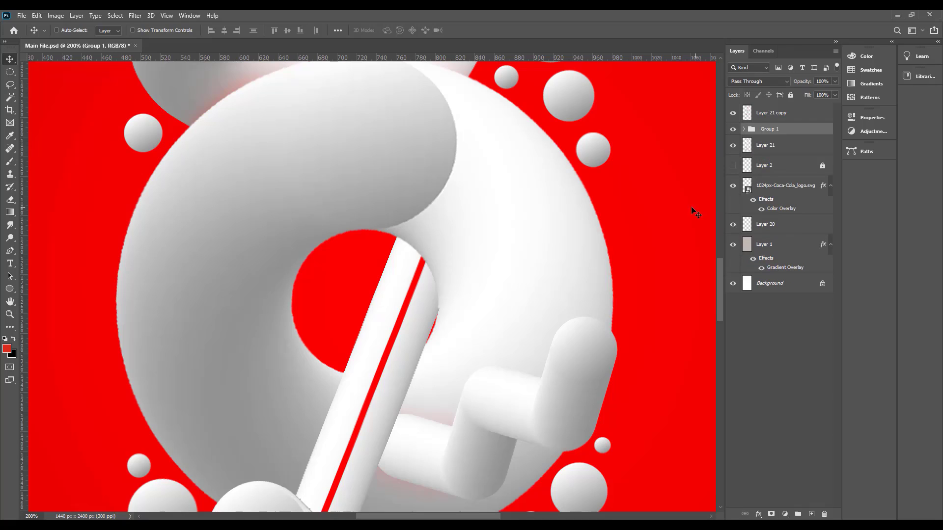
pyautogui.press('b')
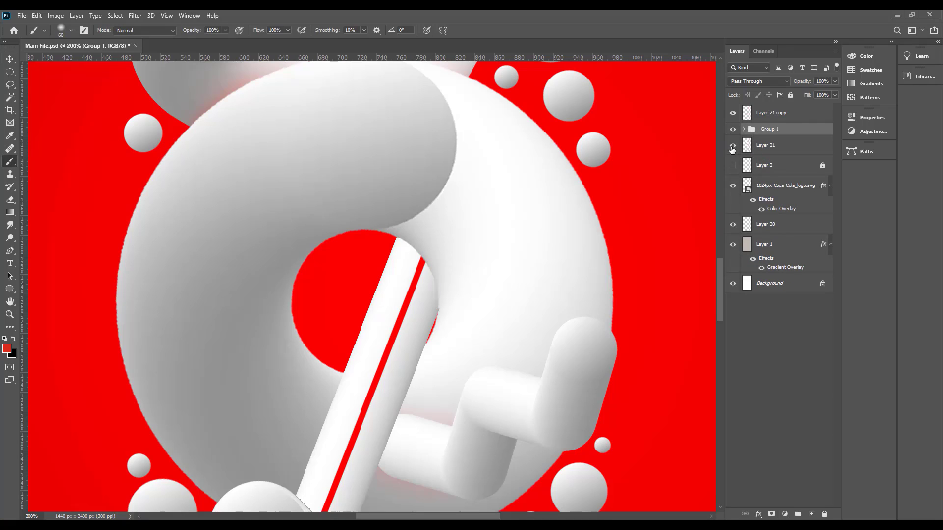
pyautogui.click(755, 148)
pyautogui.hotkey('ctrl', 'z')
pyautogui.click(751, 135)
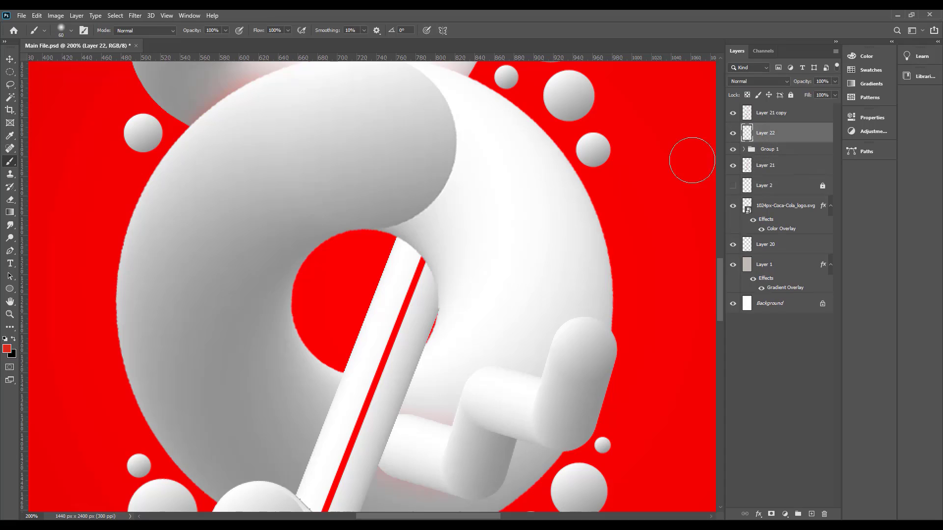
# - Paint a soft red stroke on Layer 22 along the ring's inner edge where the zigzag emerges
pyautogui.moveTo(422, 224); pyautogui.dragTo(443, 280)
pyautogui.hotkey('ctrl', 'z')
pyautogui.moveTo(406, 238); pyautogui.dragTo(443, 296)
# - Try Layer 22 at several positions in the layer stack, ending directly beneath Group 1
pyautogui.press('v')
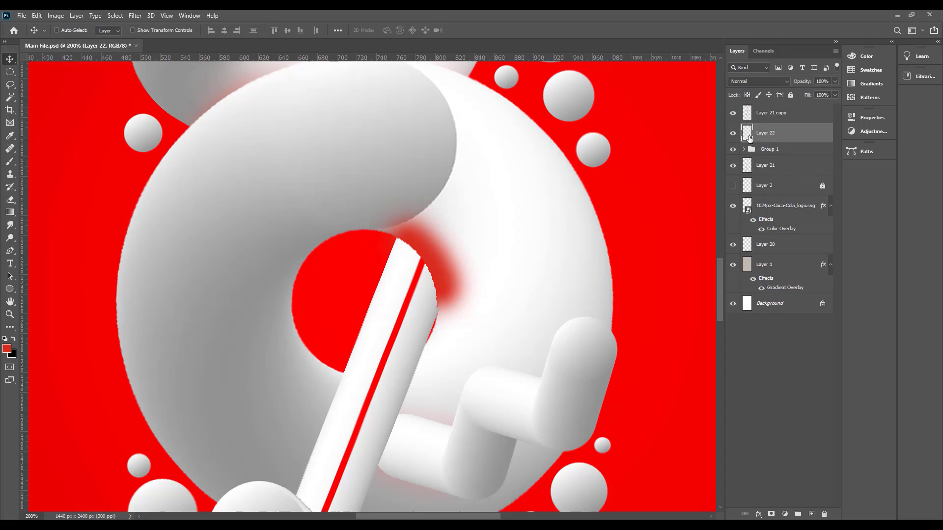
pyautogui.moveTo(748, 147); pyautogui.dragTo(748, 156)
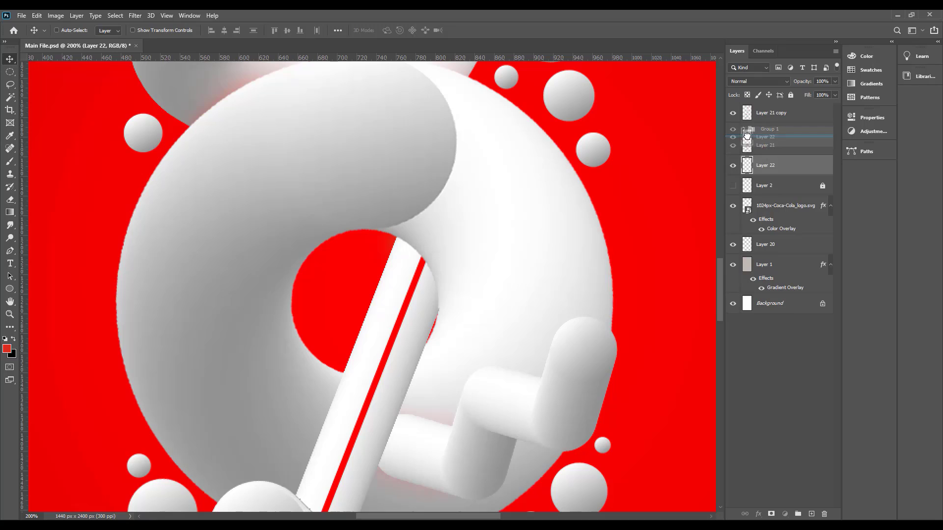
pyautogui.press('b')
pyautogui.press('v')
pyautogui.hotkey('ctrl', 'shift', ']')
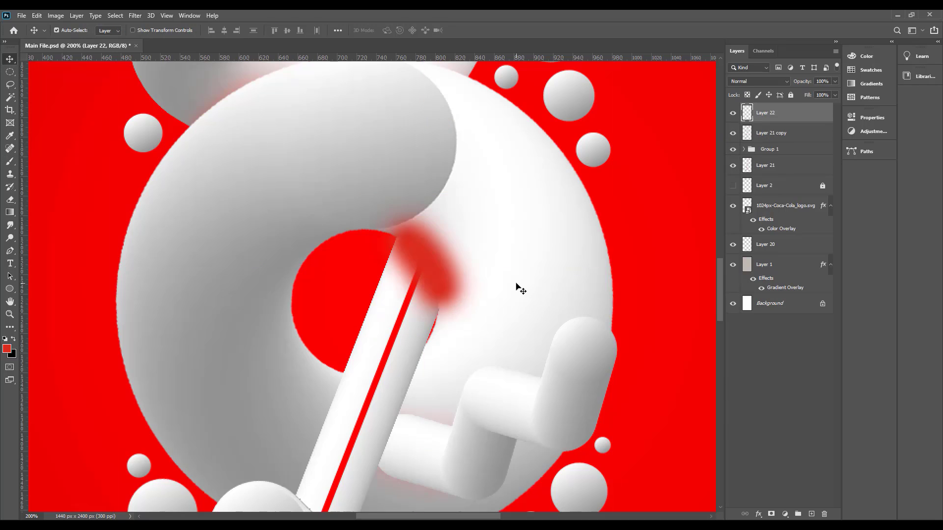
pyautogui.moveTo(765, 116); pyautogui.dragTo(765, 136)
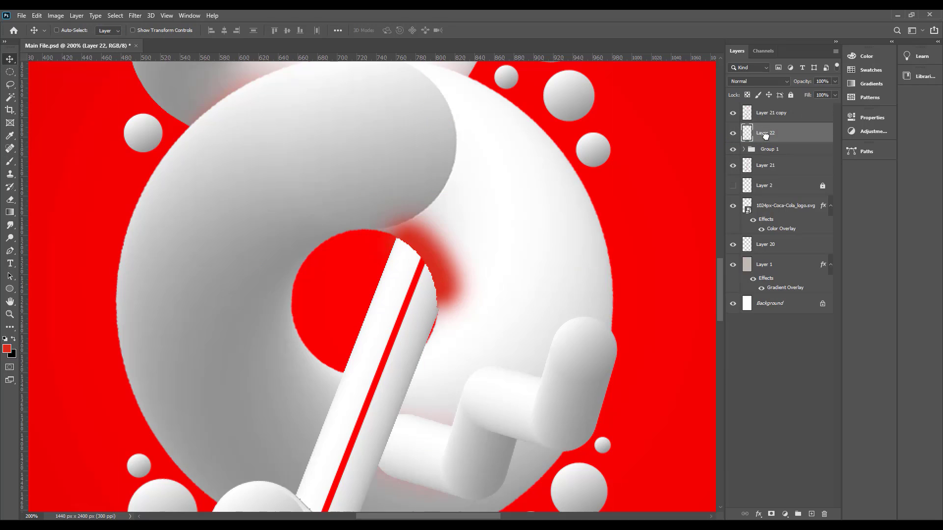
pyautogui.hotkey('ctrl', '[')
pyautogui.hotkey('ctrl', '[')
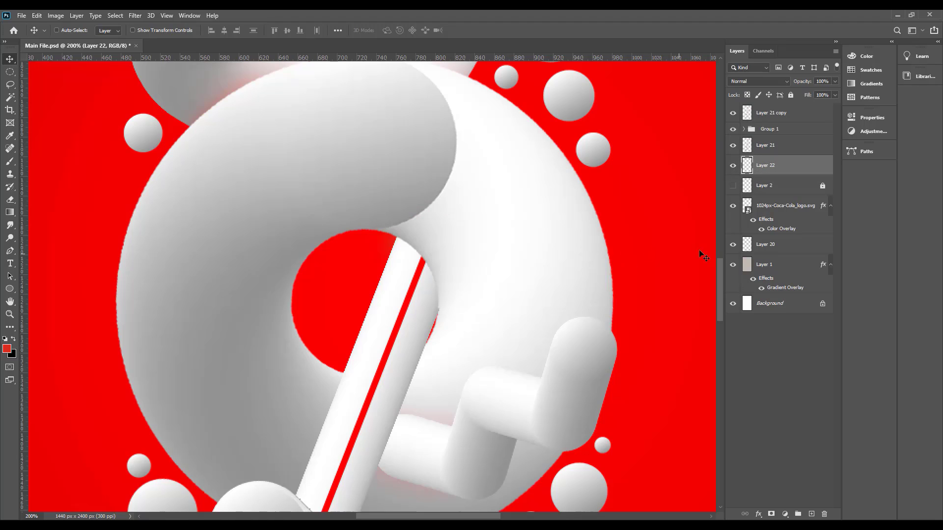
pyautogui.hotkey('ctrl', ']')
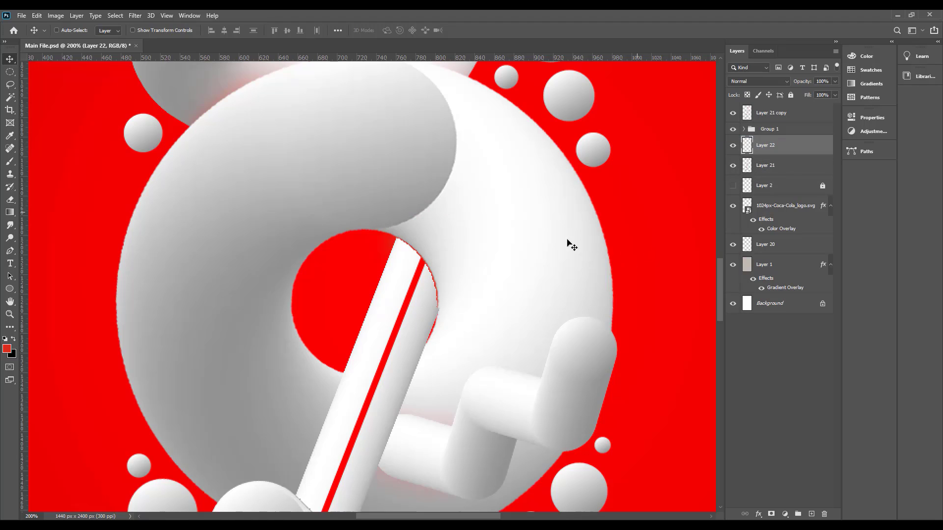
pyautogui.rightClick(397, 295)
pyautogui.click(408, 301)
pyautogui.hotkey('ctrl', 'z')
pyautogui.moveTo(396, 318)
pyautogui.mouseDown()
pyautogui.moveTo(321, 334)
pyautogui.moveTo(385, 332)
pyautogui.mouseUp()
pyautogui.hotkey('ctrl', 'z')
pyautogui.hotkey('ctrl', 'z')
# - Move Layer 22 to the top of the layer stack, above Layer 21 copy
pyautogui.moveTo(764, 144); pyautogui.dragTo(758, 104)
pyautogui.press('w')
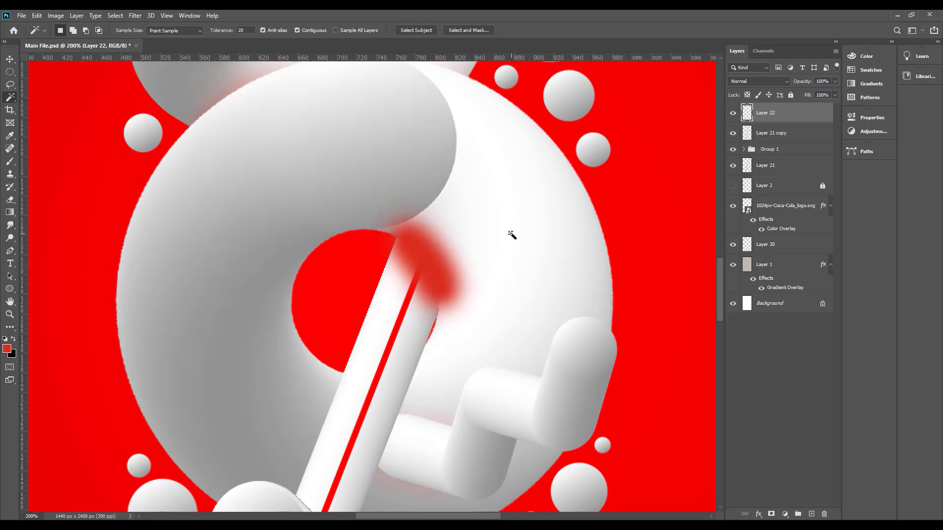
pyautogui.hotkey('ctrl', 'd')
pyautogui.rightClick(516, 218)
pyautogui.click(498, 185)
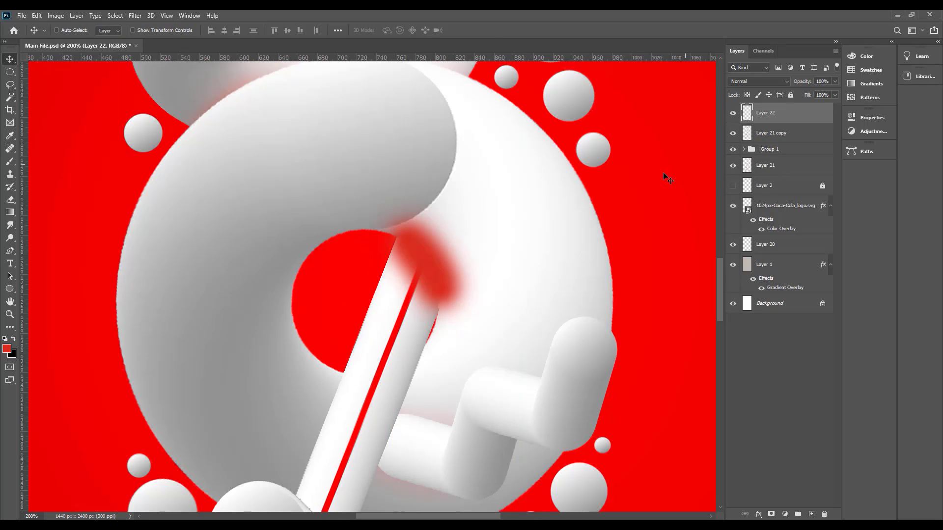
# - Select the large ring on Layer 3 again with the Magic Wand, including its inner edge around the hole
pyautogui.keyDown('ctrl'); pyautogui.rightClick(513, 207); pyautogui.keyUp('ctrl')
pyautogui.click(531, 222)
pyautogui.click(532, 223)
pyautogui.keyDown('shift'); pyautogui.click(402, 212); pyautogui.keyUp('shift')
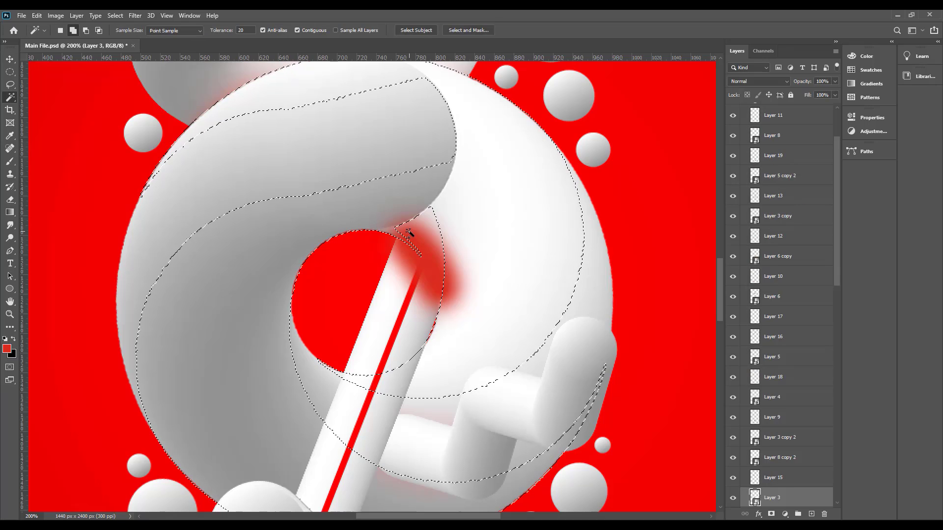
pyautogui.keyDown('shift'); pyautogui.click(337, 397); pyautogui.keyUp('shift')
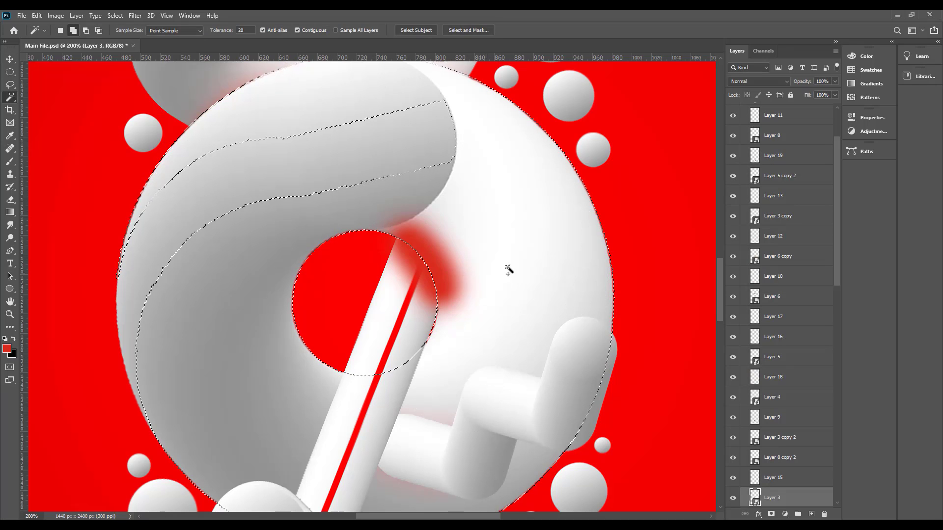
# - Remove the part of Layer 22's red stroke that covers the selected ring, and deselect
pyautogui.scroll(3, 781, 152)
pyautogui.click(768, 118)
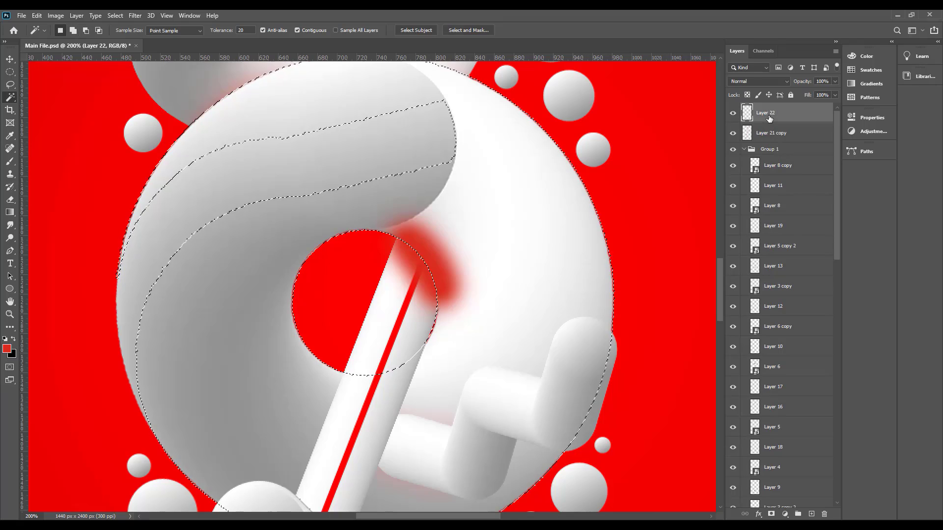
pyautogui.click(731, 118)
pyautogui.click(732, 116)
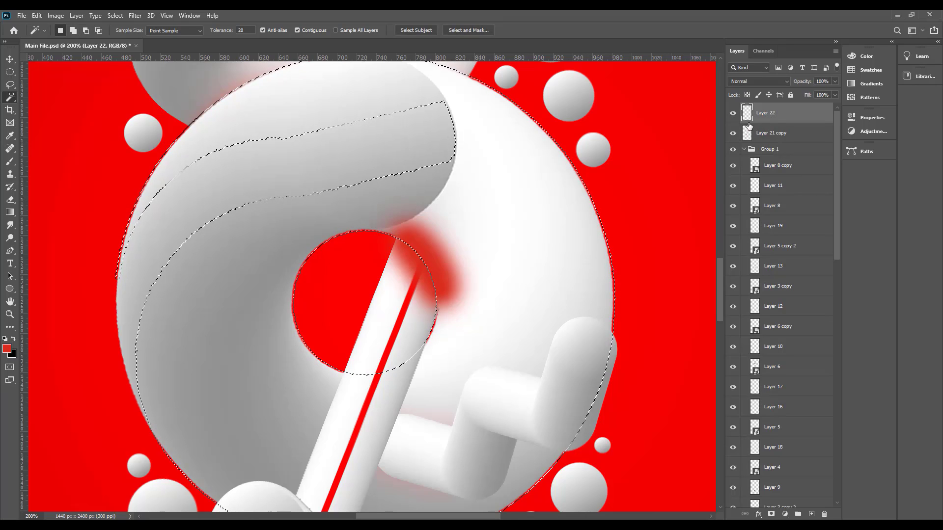
pyautogui.hotkey('ctrl', 'd')
pyautogui.press('v')
# - Try the Overlay blend mode on Layer 22
pyautogui.click(766, 81)
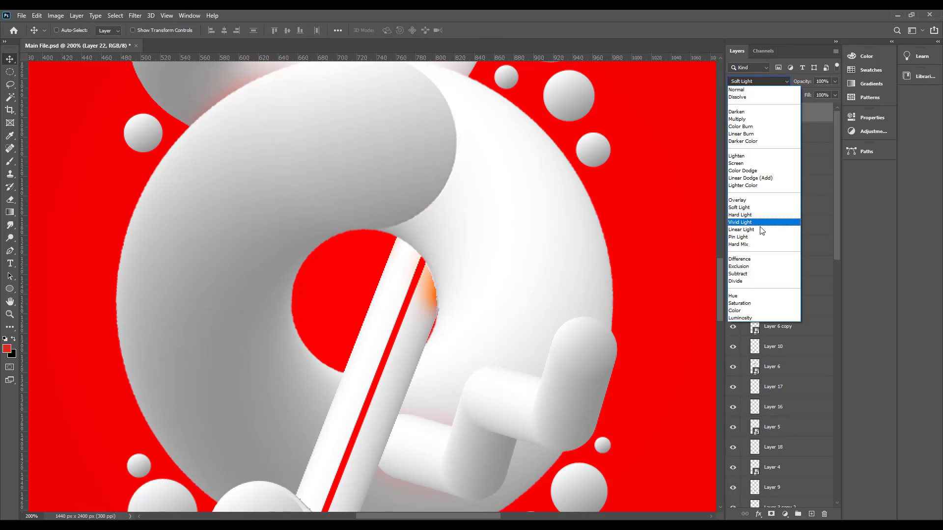
pyautogui.click(742, 200)
pyautogui.click(772, 82)
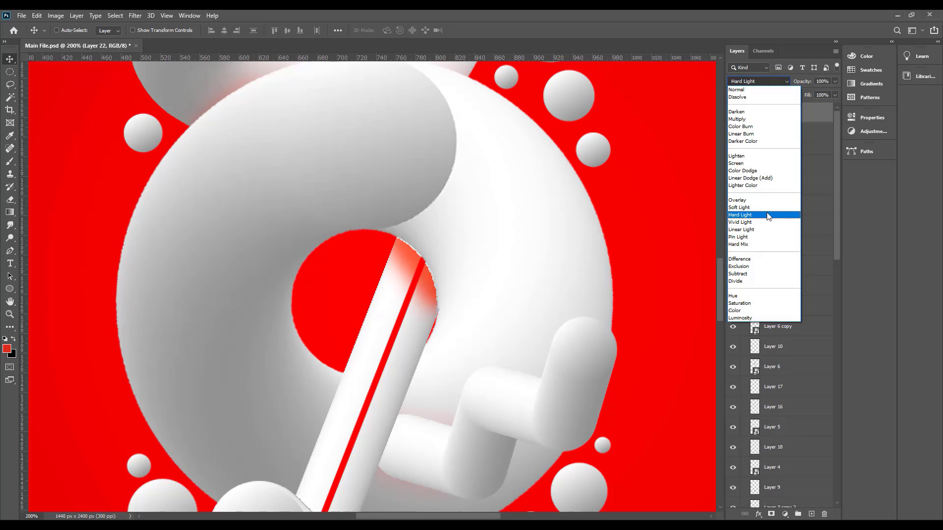
pyautogui.click(768, 200)
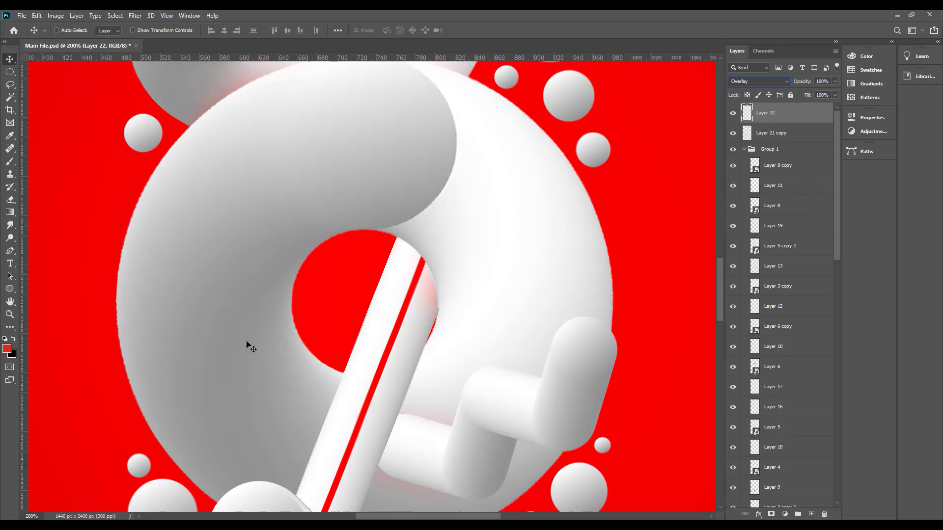
# - Set Layer 22's blend mode to Multiply and its opacity to 20%
pyautogui.click(759, 81)
pyautogui.click(746, 121)
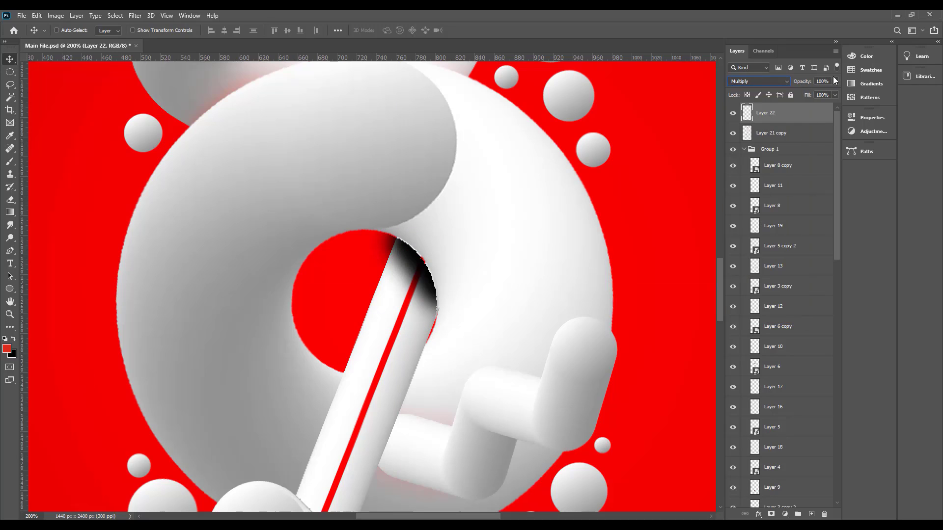
pyautogui.click(835, 82)
pyautogui.moveTo(835, 93); pyautogui.dragTo(797, 94)
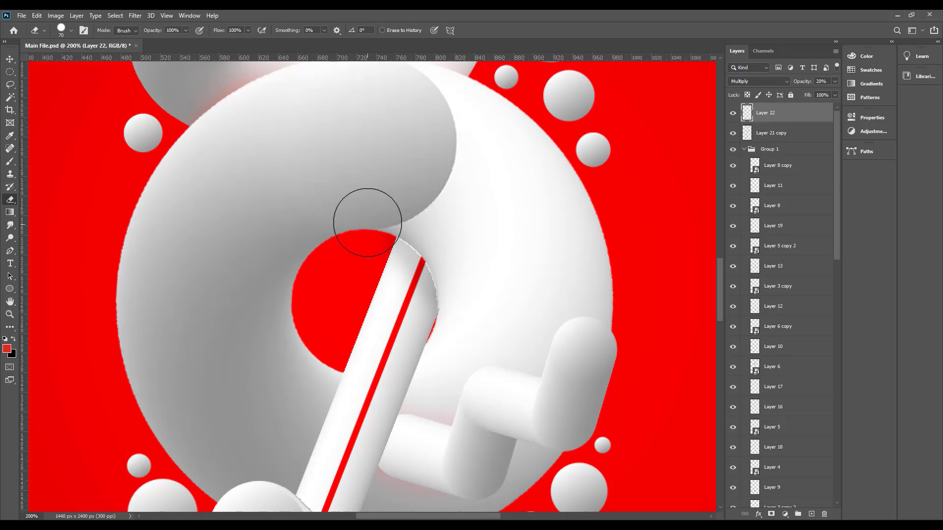
# - Make the zigzag's Layer 21 copy active at the bottle's upper middle bend and try shifting it sideways
pyautogui.moveTo(449, 414); pyautogui.dragTo(414, 452)
pyautogui.moveTo(470, 113); pyautogui.dragTo(461, 383)
pyautogui.moveTo(461, 208); pyautogui.dragTo(461, 303)
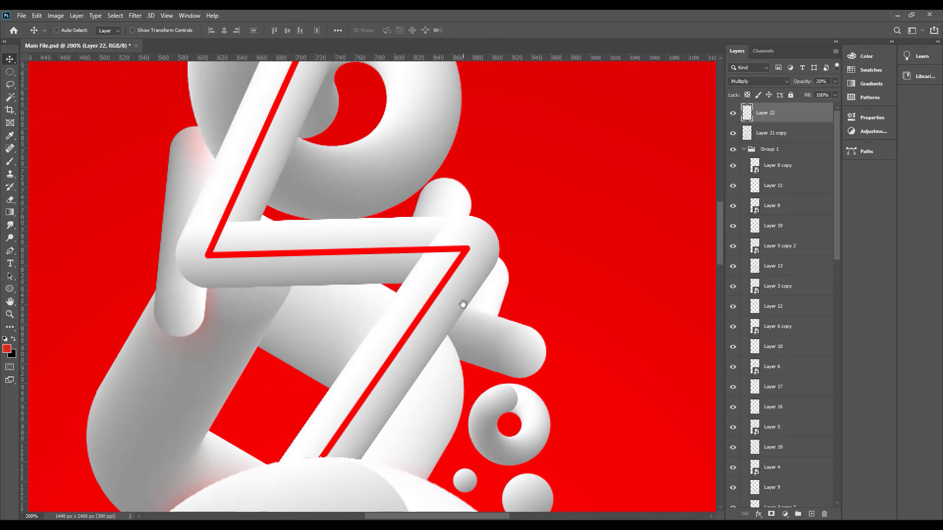
pyautogui.hotkey('ctrl', '0')
pyautogui.press('z')
pyautogui.click(411, 167)
pyautogui.click(411, 167)
pyautogui.click(411, 167)
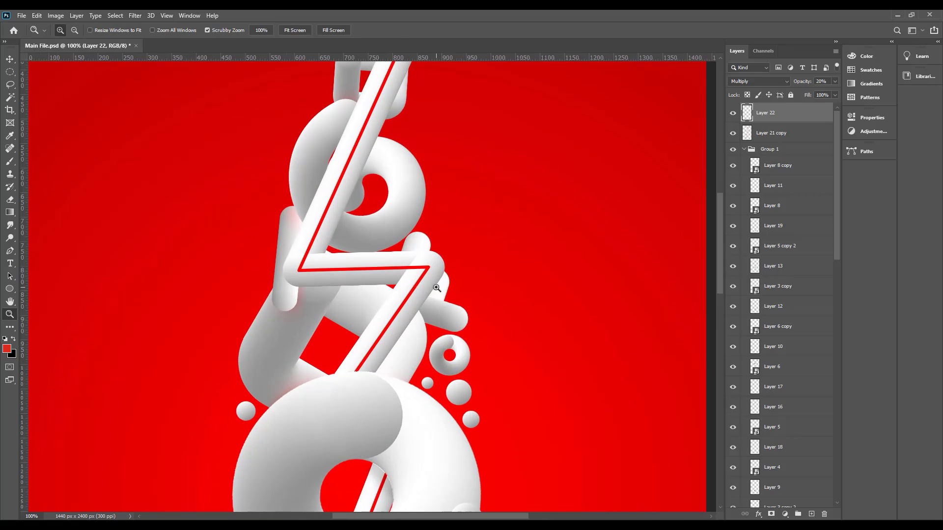
pyautogui.press('v')
pyautogui.rightClick(413, 287)
pyautogui.click(416, 295)
pyautogui.moveTo(417, 295); pyautogui.dragTo(454, 295)
pyautogui.hotkey('ctrl', 'z')
# - Bring Layer 5, the stepped tube beside the zigzag's uppermost bend, to the top of Group 1
pyautogui.moveTo(410, 76); pyautogui.dragTo(397, 330)
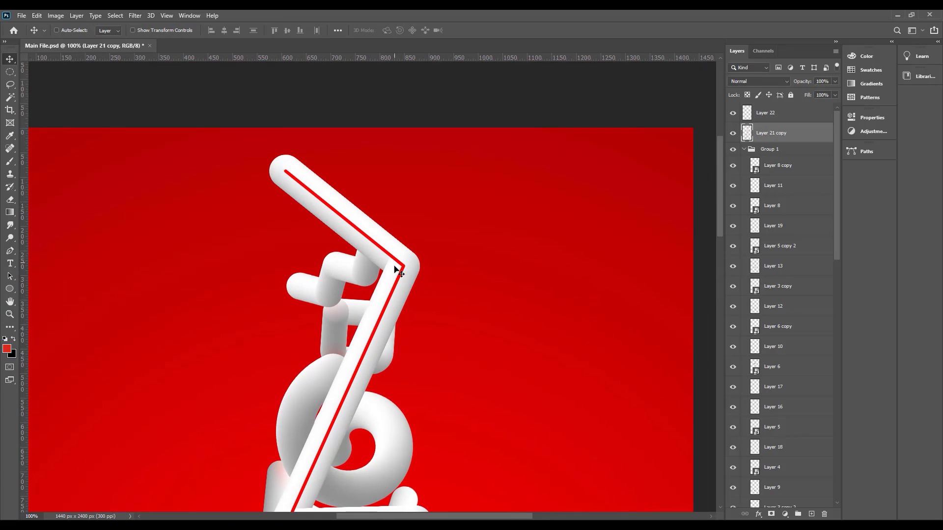
pyautogui.rightClick(363, 276)
pyautogui.click(377, 292)
pyautogui.hotkey('ctrl', 'shift', ']')
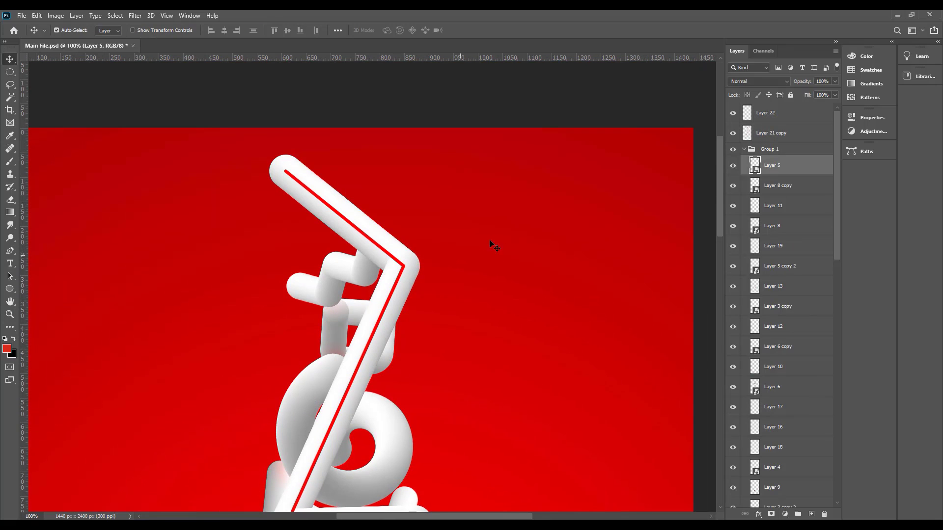
# - Put Layer 22 and Layer 21 copy inside Group 1, and bring the stepped tube's Layer 5 to the top
pyautogui.click(770, 131)
pyautogui.keyDown('shift'); pyautogui.click(769, 117); pyautogui.keyUp('shift')
pyautogui.moveTo(769, 118); pyautogui.dragTo(764, 156)
pyautogui.rightClick(358, 275)
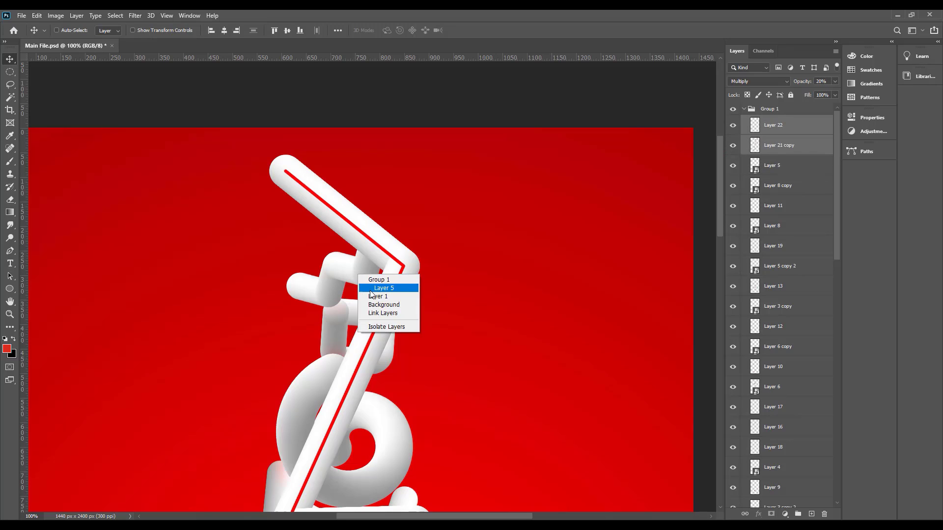
pyautogui.click(371, 290)
pyautogui.hotkey('ctrl', 'shift', ']')
# - Paint soft red shading on a new layer directly below Layer 5, where the stepped tube crosses the zigzag, and set it to Overlay
pyautogui.click(811, 514)
pyautogui.press('z')
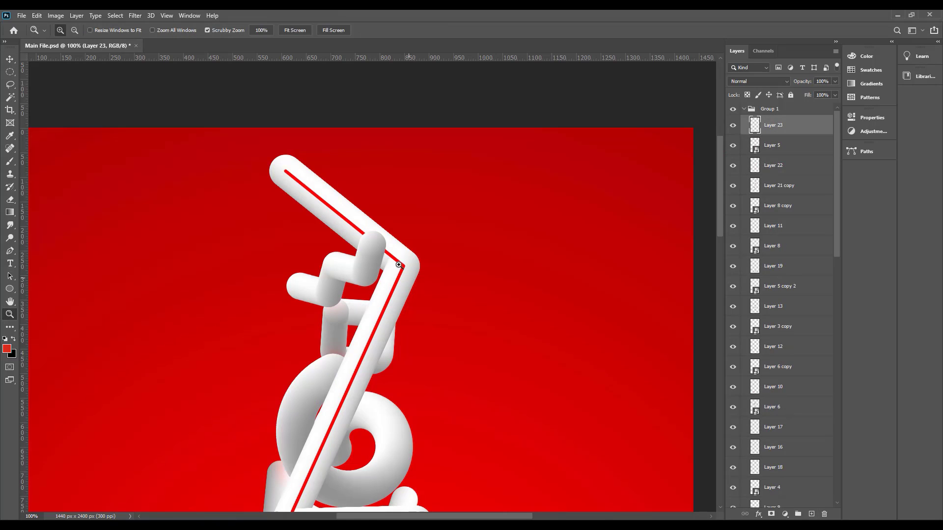
pyautogui.click(397, 257)
pyautogui.press('b')
pyautogui.click(356, 241)
pyautogui.moveTo(774, 124); pyautogui.dragTo(772, 156)
pyautogui.click(766, 81)
pyautogui.click(761, 200)
# - Move the small ball of Layer 7 copy 14 clear of the zigzag's lower end and scale it down slightly
pyautogui.moveTo(455, 393); pyautogui.dragTo(486, 157)
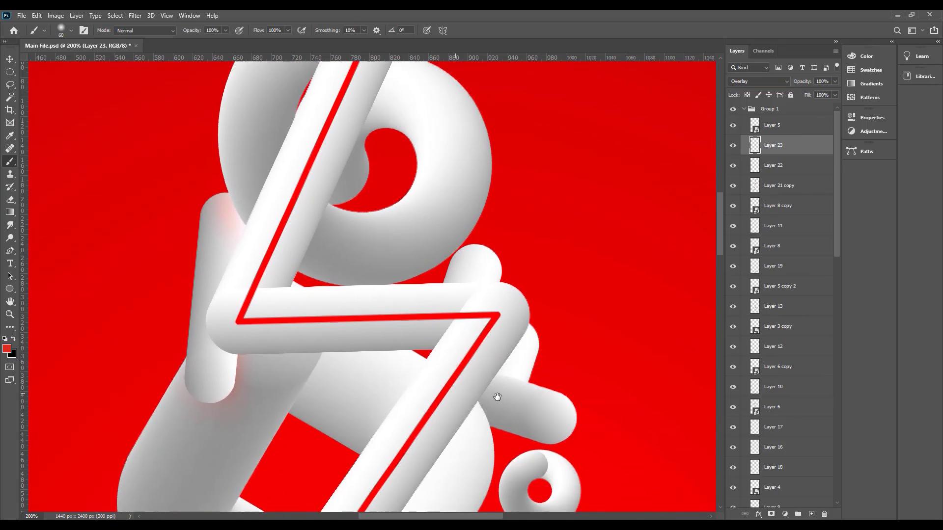
pyautogui.hotkey('ctrl', '0')
pyautogui.press('z')
pyautogui.click(416, 437)
pyautogui.click(417, 437)
pyautogui.click(417, 437)
pyautogui.click(417, 436)
pyautogui.press('v')
pyautogui.rightClick(416, 435)
pyautogui.click(429, 447)
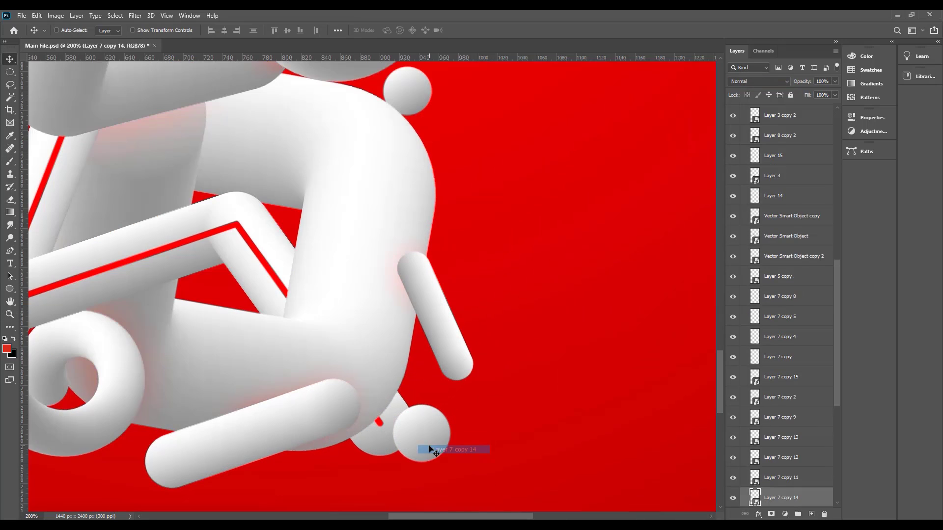
pyautogui.moveTo(443, 454); pyautogui.dragTo(471, 391)
pyautogui.hotkey('ctrl', 't')
pyautogui.press('Return')
# - Add a new empty layer directly above the zigzag's Layer 21, below Group 1
pyautogui.press('z')
pyautogui.click(406, 446)
pyautogui.press('v')
pyautogui.rightClick(467, 387)
pyautogui.click(482, 393)
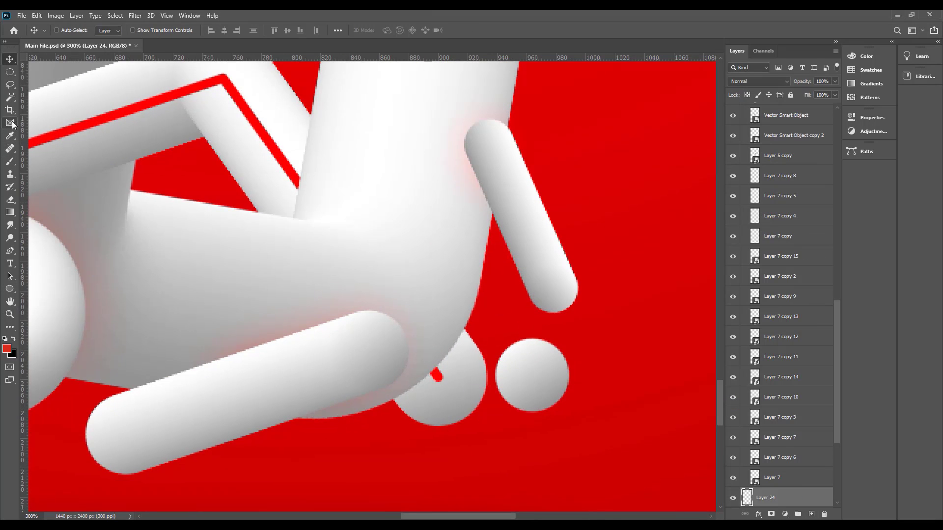
pyautogui.click(10, 290)
pyautogui.click(43, 309)
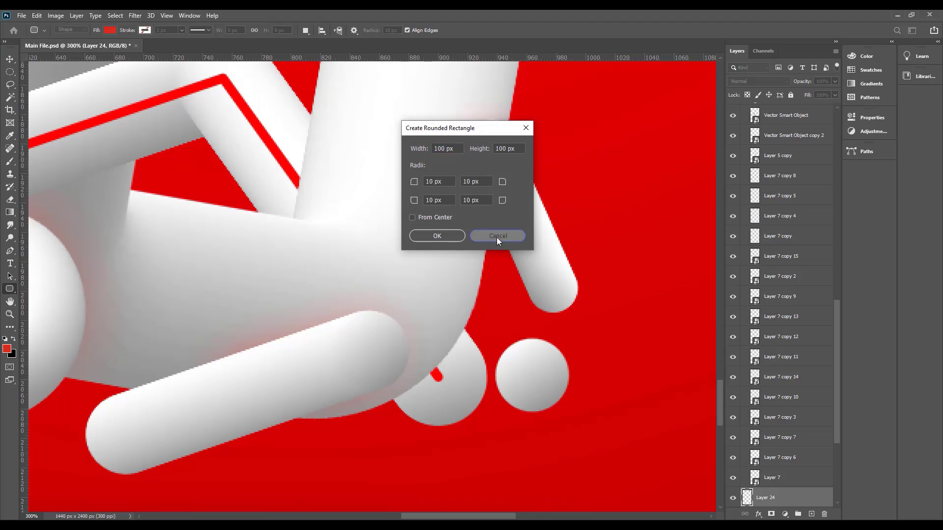
pyautogui.click(497, 238)
# - Draw an ellipse about 54 by 26 px over the zigzag's lower end and fill it with black
pyautogui.rightClick(9, 292)
pyautogui.click(52, 309)
pyautogui.moveTo(406, 376)
pyautogui.mouseDown()
pyautogui.moveTo(489, 398)
pyautogui.moveTo(486, 414)
pyautogui.mouseUp()
pyautogui.press('v')
pyautogui.click(712, 190)
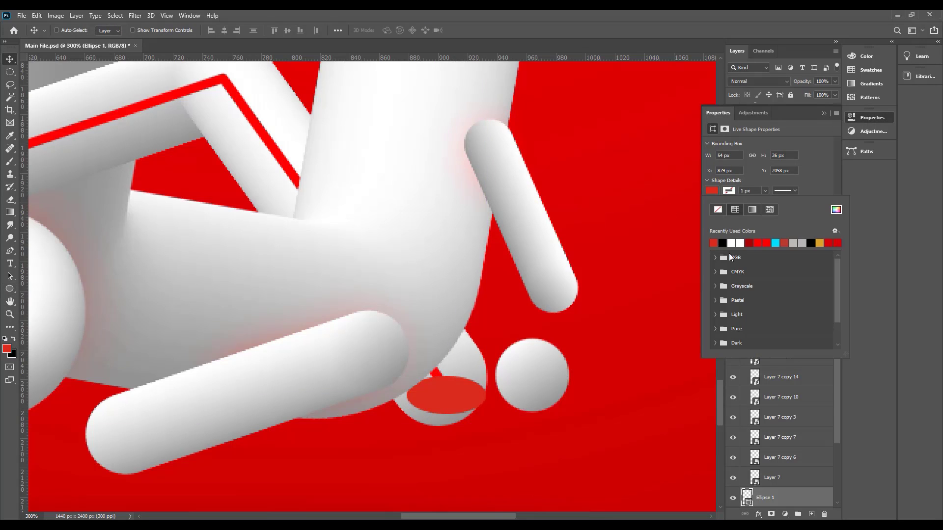
pyautogui.click(713, 242)
pyautogui.click(489, 430)
# - Rotate the black ellipse about -30 degrees and enlarge it to follow the tube's open end
pyautogui.hotkey('ctrl', 't')
pyautogui.moveTo(496, 425); pyautogui.dragTo(528, 392)
pyautogui.moveTo(457, 412); pyautogui.dragTo(461, 420)
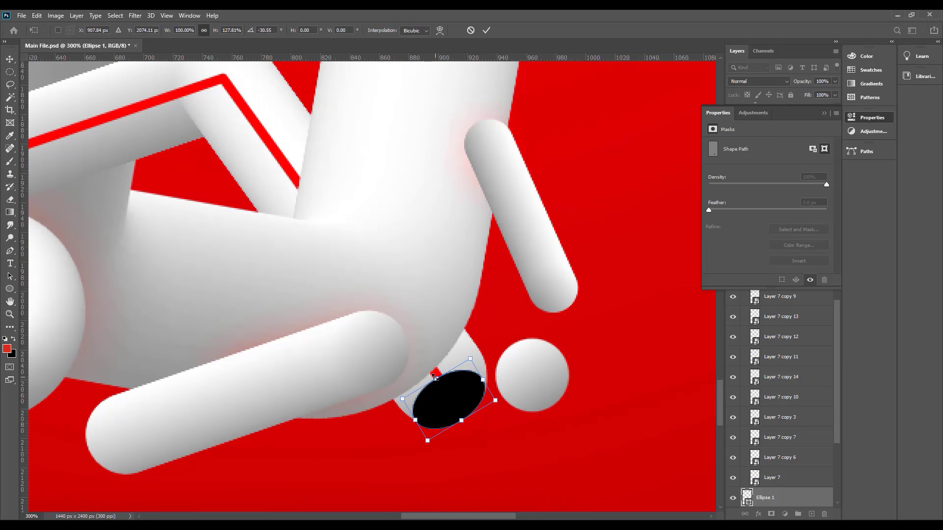
pyautogui.moveTo(435, 376); pyautogui.dragTo(446, 352)
pyautogui.press('Return')
# - Fine-tune the ellipse's size so it sits inside the tube's rounded end with a thin rim around it
pyautogui.hotkey('ctrl', '-')
pyautogui.hotkey('ctrl', '+')
pyautogui.hotkey('ctrl', 't')
pyautogui.moveTo(408, 387); pyautogui.dragTo(403, 387)
pyautogui.press('Return')
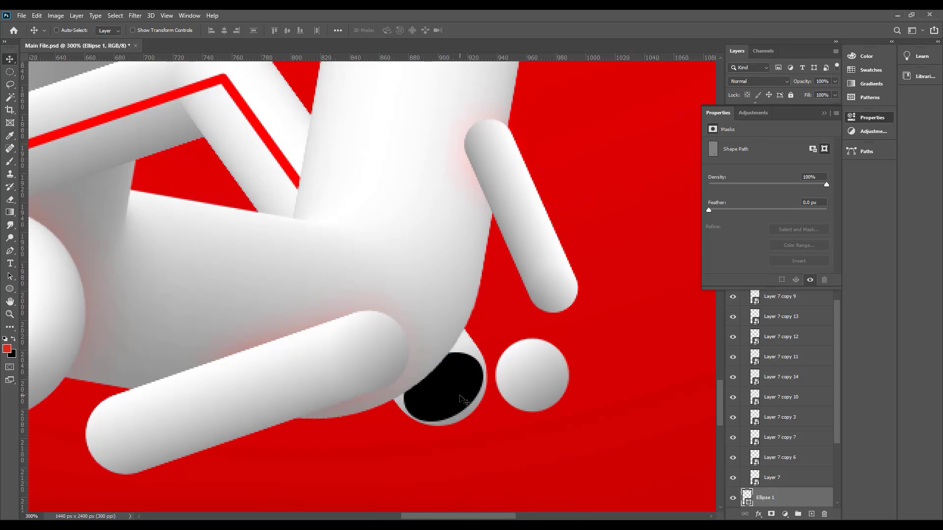
pyautogui.hotkey('ctrl', 't')
pyautogui.moveTo(404, 422); pyautogui.dragTo(411, 419)
pyautogui.press('Return')
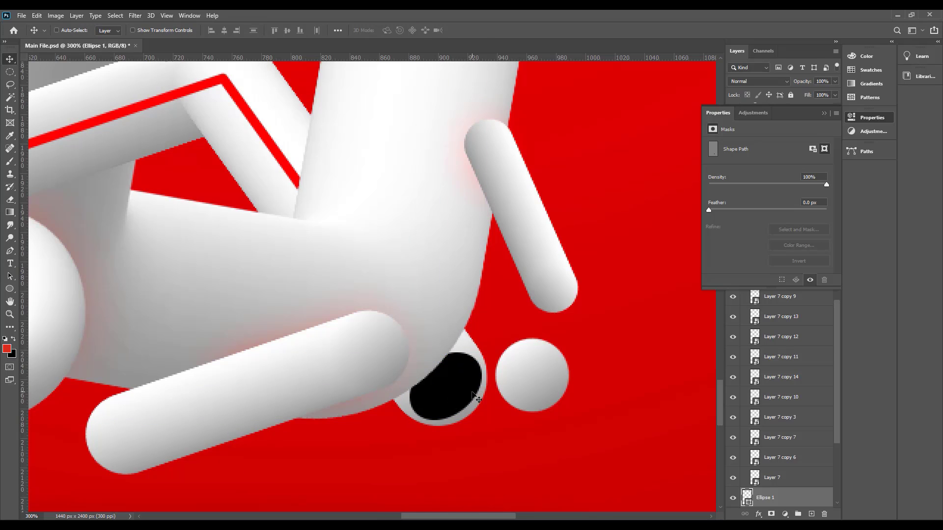
# - Fill the ellipse with the grey sampled from the shaded edge of the small ball beside it
pyautogui.press('i')
pyautogui.click(554, 398)
pyautogui.hotkey('alt', 'BackSpace')
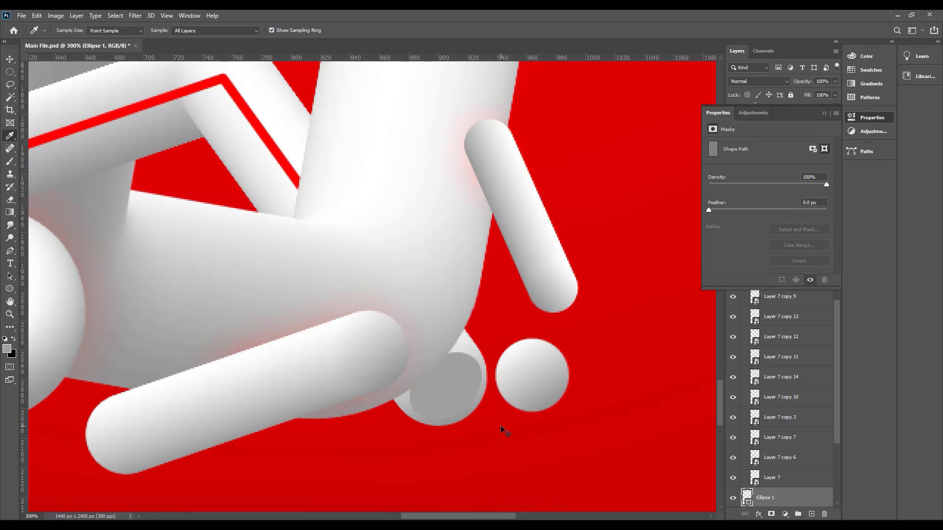
# - Rasterize the Ellipse 1 layer and paint soft black shading along its upper edge within a selection of its outline
pyautogui.click(830, 114)
pyautogui.rightClick(786, 497)
pyautogui.click(830, 237)
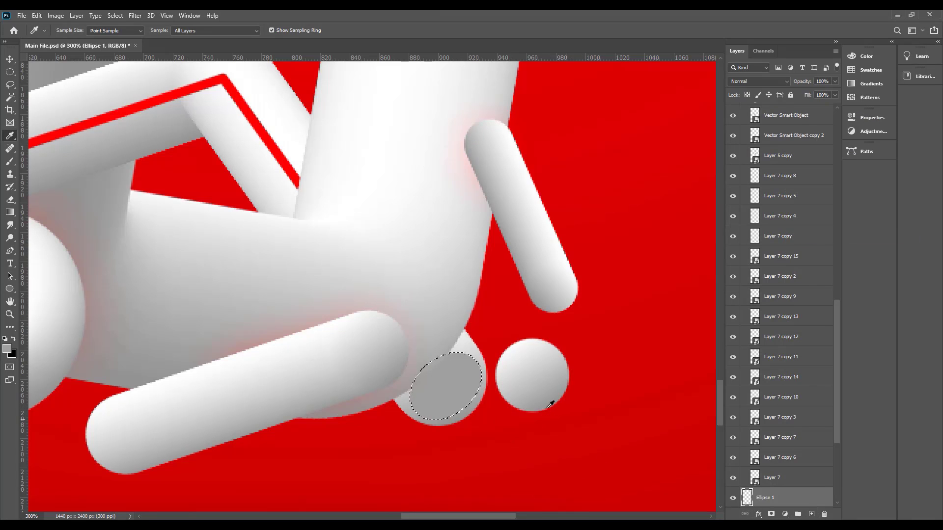
pyautogui.press('b')
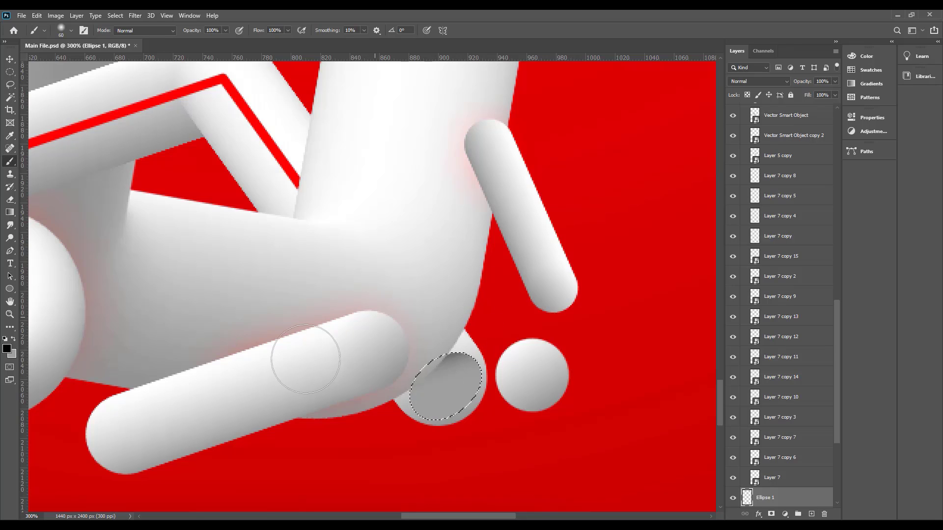
pyautogui.moveTo(426, 302); pyautogui.dragTo(425, 308)
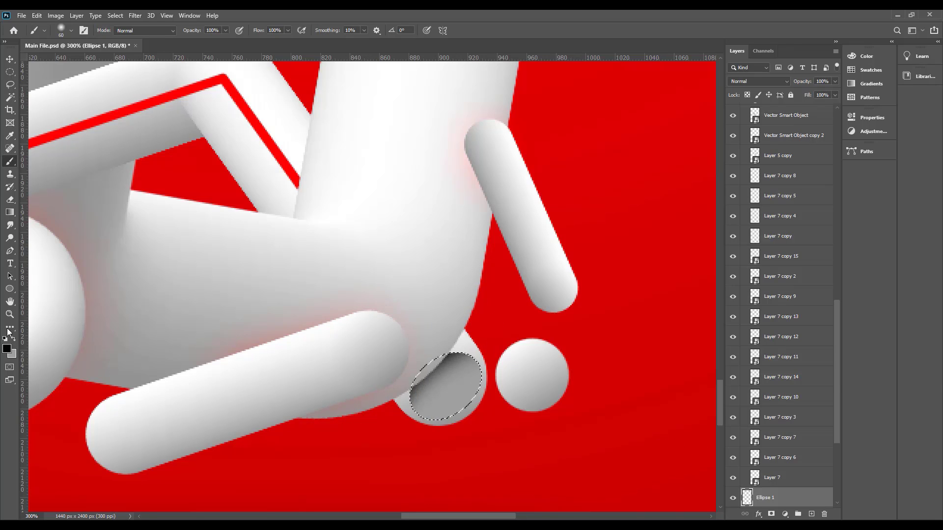
# - Try painting a white highlight along the lower edge of the grey ellipse
pyautogui.click(13, 354)
pyautogui.moveTo(722, 270); pyautogui.dragTo(671, 212)
pyautogui.press('Return')
pyautogui.moveTo(450, 447)
pyautogui.mouseDown()
pyautogui.moveTo(511, 412)
pyautogui.moveTo(527, 395)
pyautogui.moveTo(527, 375)
pyautogui.mouseUp()
pyautogui.hotkey('ctrl', 'z')
pyautogui.press('x')
# - Darken the edges of the grey ellipse with more soft black shading and clear the selection
pyautogui.hotkey('ctrl', '0')
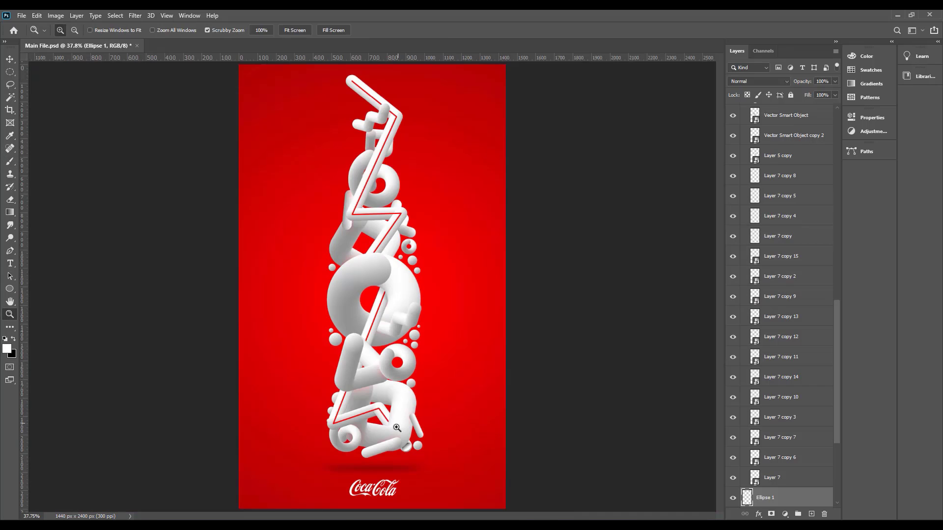
pyautogui.keyDown('ctrl'); pyautogui.click(418, 442); pyautogui.keyUp('ctrl')
pyautogui.keyDown('ctrl'); pyautogui.click(417, 443); pyautogui.keyUp('ctrl')
pyautogui.keyDown('ctrl'); pyautogui.click(418, 442); pyautogui.keyUp('ctrl')
pyautogui.moveTo(425, 467); pyautogui.dragTo(436, 373)
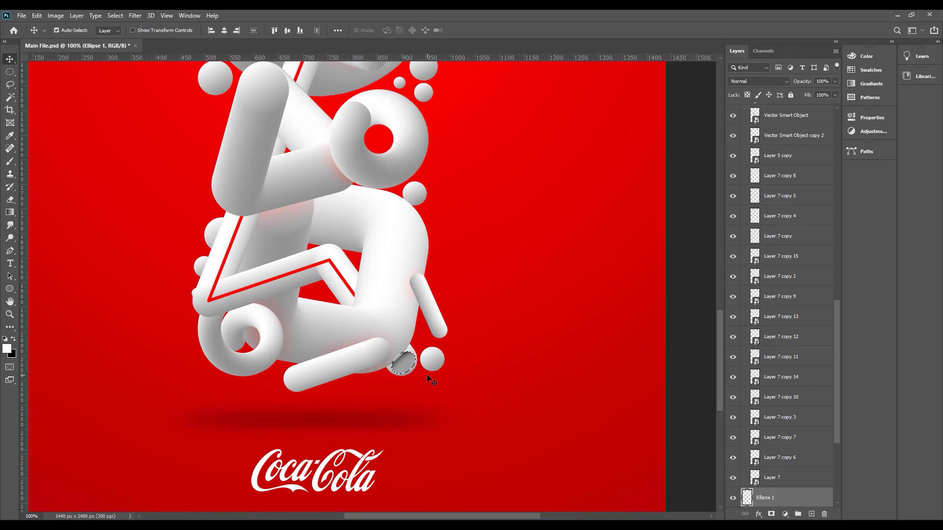
pyautogui.keyDown('ctrl'); pyautogui.click(426, 374); pyautogui.keyUp('ctrl')
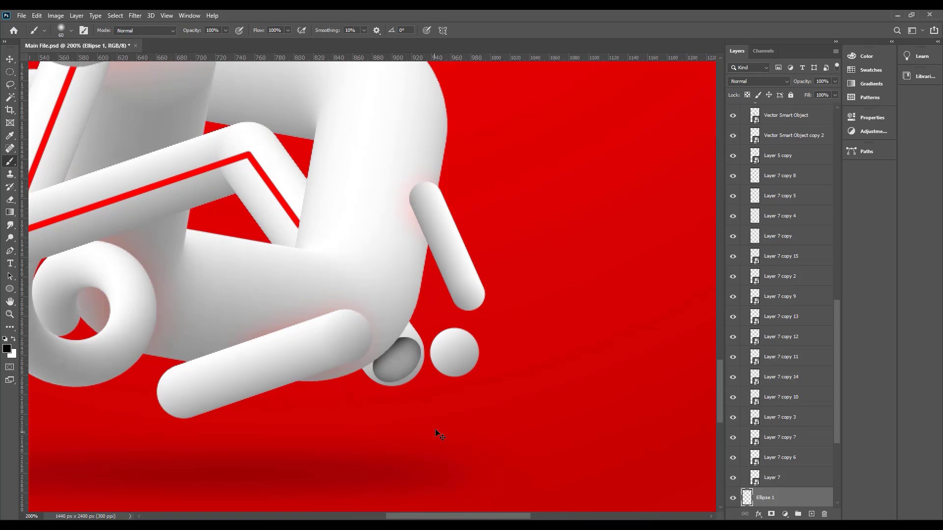
# - Try bringing the short upright tube of Layer 8 copy 2 and its Layer 16 glow in front of the zigzag
pyautogui.hotkey('ctrl', '0')
pyautogui.press('z')
pyautogui.click(361, 168)
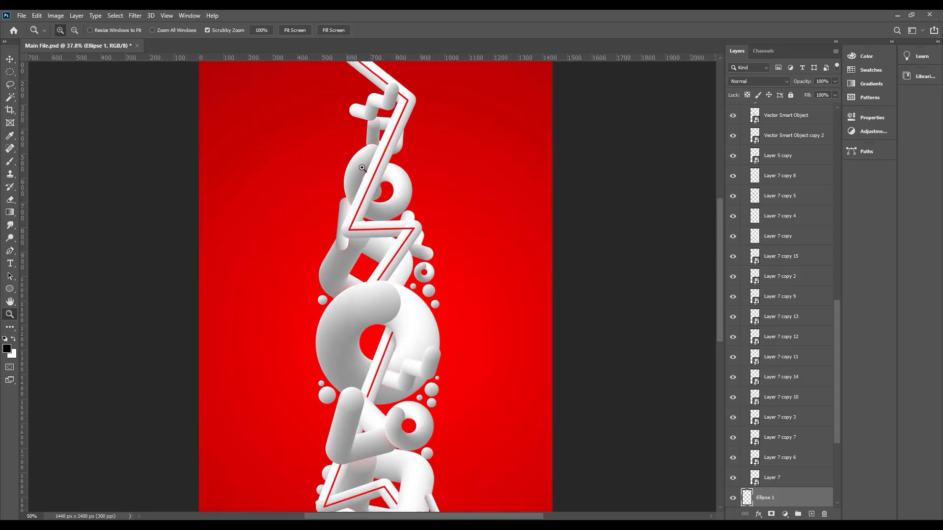
pyautogui.click(362, 168)
pyautogui.keyDown('ctrl'); pyautogui.click(364, 292); pyautogui.keyUp('ctrl')
pyautogui.click(361, 330)
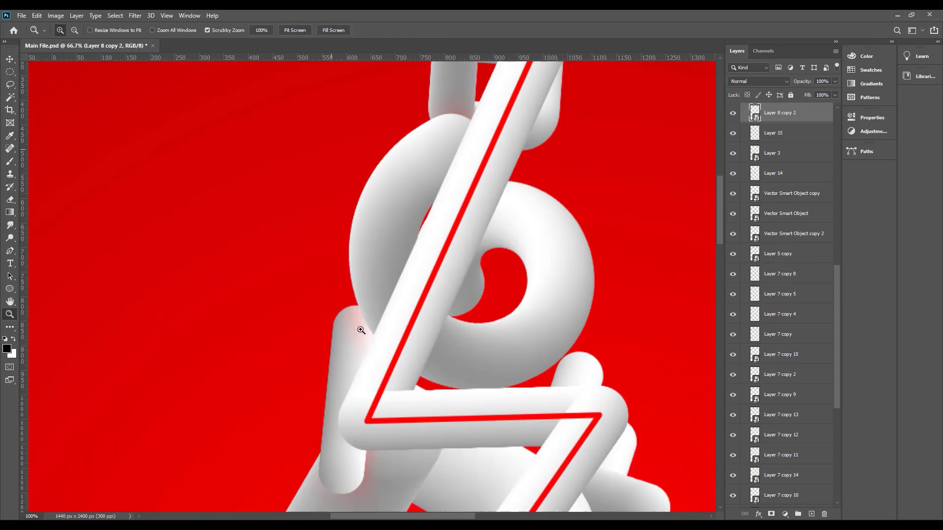
pyautogui.keyDown('ctrl'); pyautogui.rightClick(360, 347); pyautogui.keyUp('ctrl')
pyautogui.keyDown('shift'); pyautogui.click(365, 363); pyautogui.keyUp('shift')
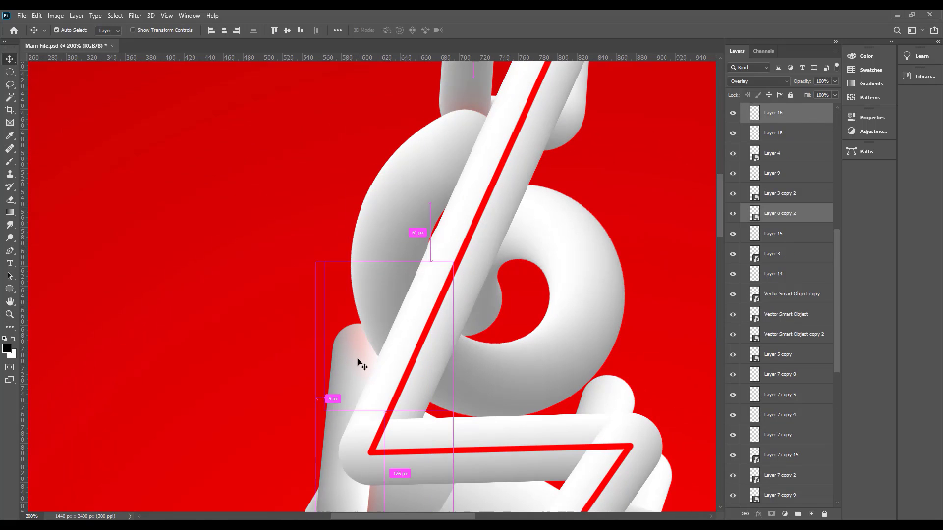
pyautogui.hotkey('ctrl', 'shift', ']')
# - Try erasing Layer 16's red glow beside the upright tube, and undo both the erasing and the restacking
pyautogui.rightClick(383, 323)
pyautogui.click(392, 337)
pyautogui.press('e')
pyautogui.moveTo(397, 306); pyautogui.dragTo(390, 264)
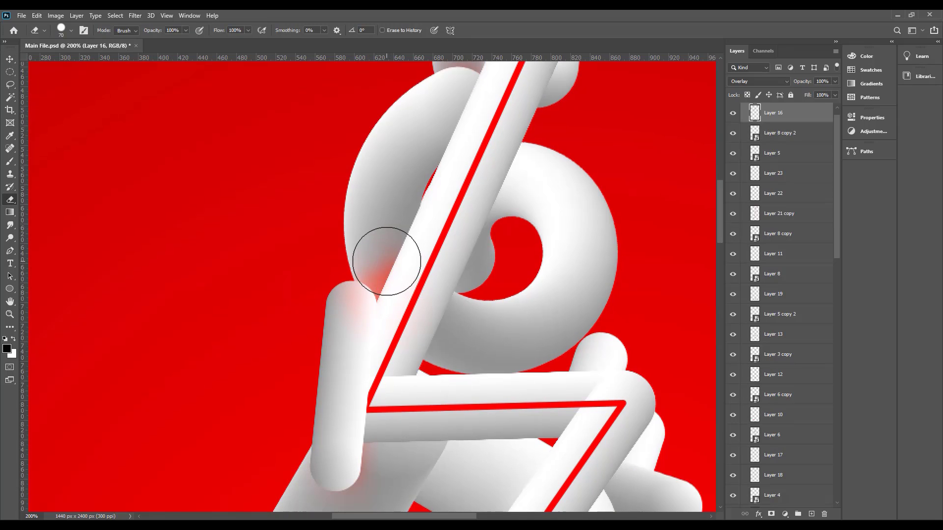
pyautogui.hotkey('ctrl', 'z')
pyautogui.hotkey('ctrl', 'z')
pyautogui.press('v')
pyautogui.hotkey('ctrl', '0')
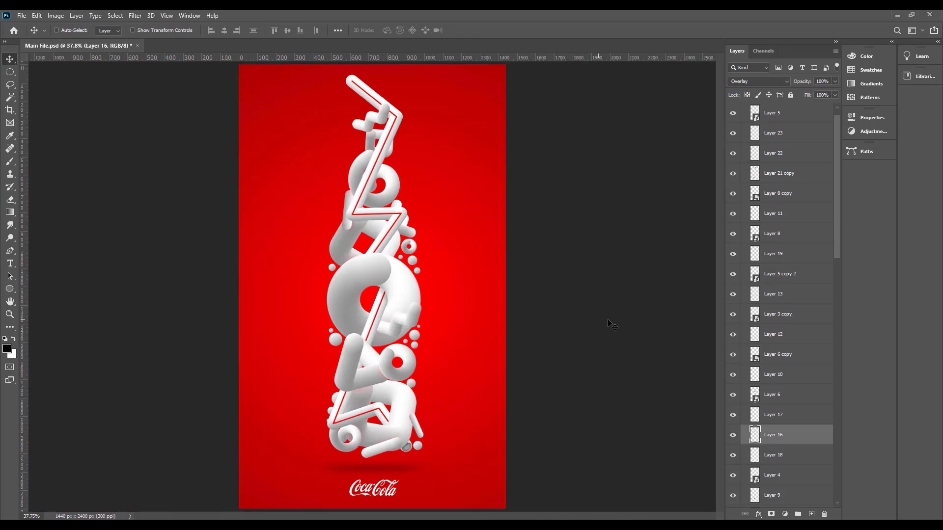
# - Set the dark end stop of Layer 1's radial gradient overlay to #9e0505
pyautogui.click(522, 468)
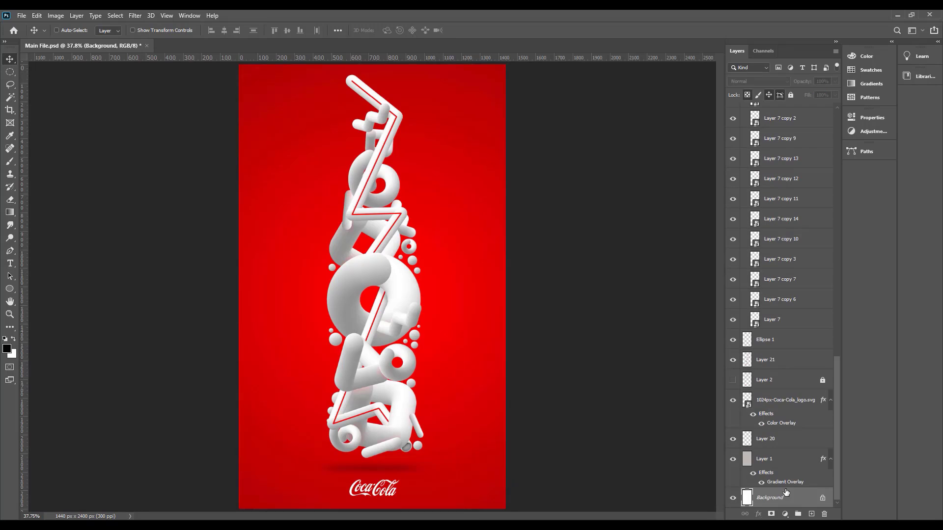
pyautogui.doubleClick(759, 484)
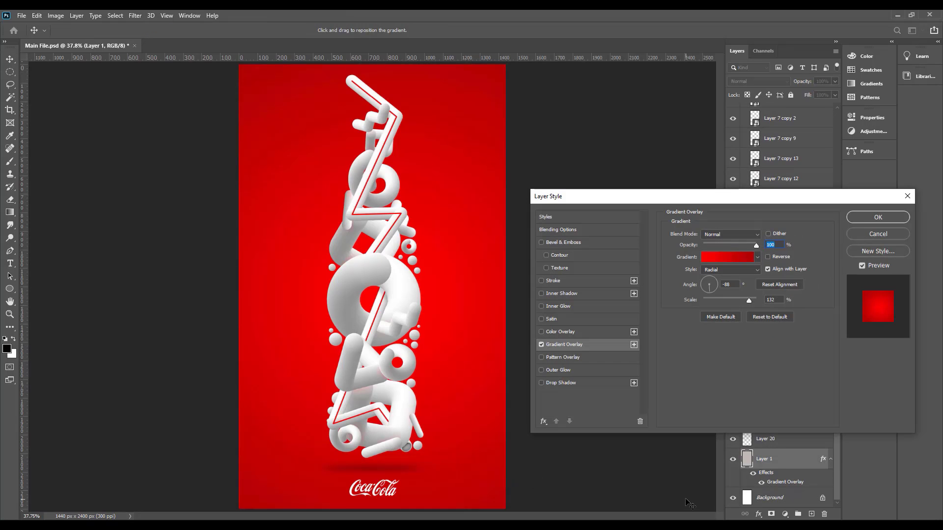
pyautogui.click(735, 264)
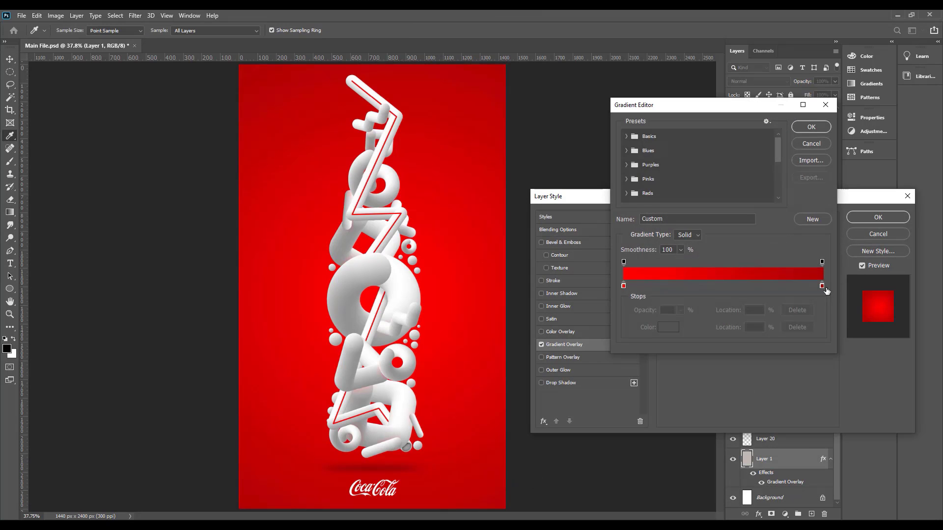
pyautogui.doubleClick(827, 291)
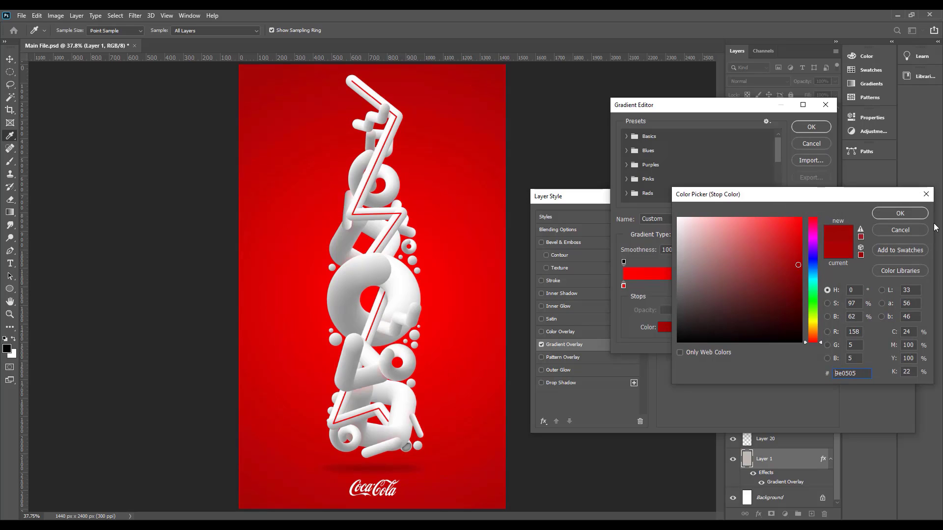
pyautogui.click(900, 213)
pyautogui.click(811, 127)
pyautogui.click(859, 216)
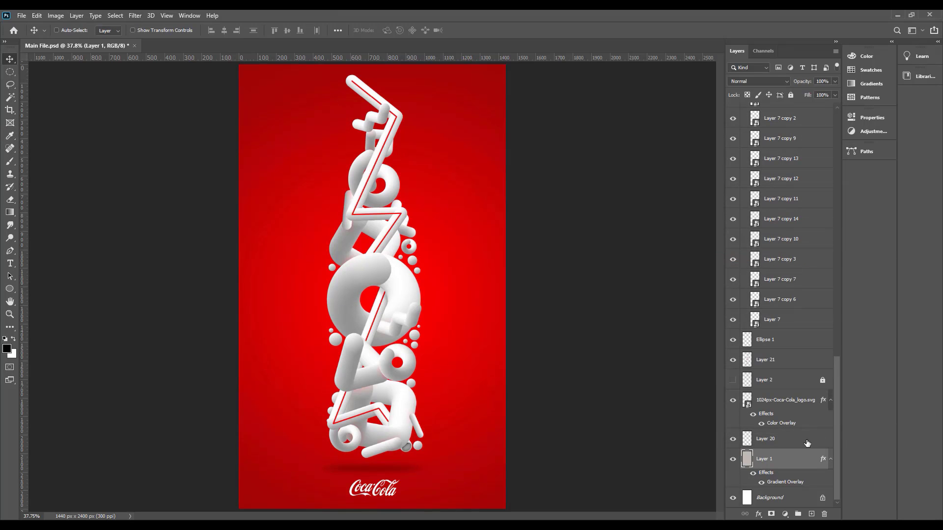
# - Collapse Group 1 and add a new empty layer above it
pyautogui.scroll(5, 819, 132)
pyautogui.click(796, 109)
pyautogui.click(744, 108)
pyautogui.click(791, 400)
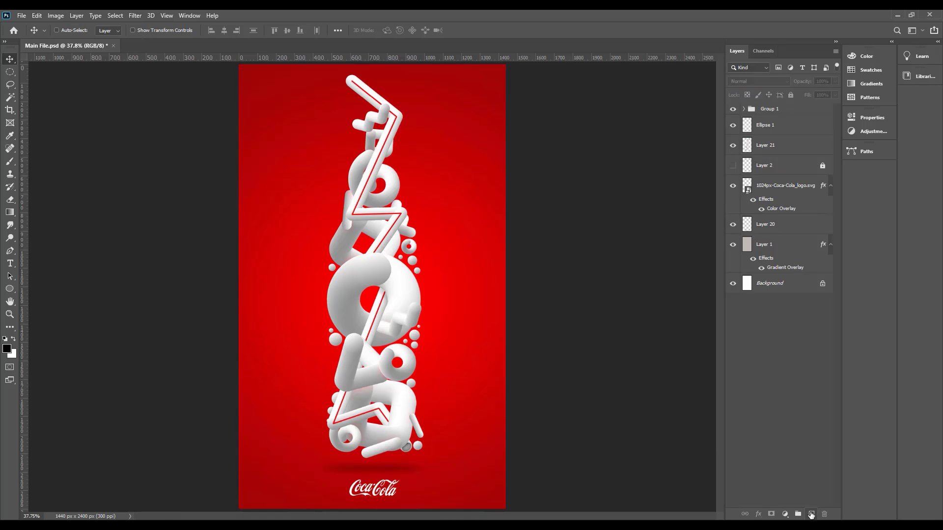
pyautogui.click(785, 515)
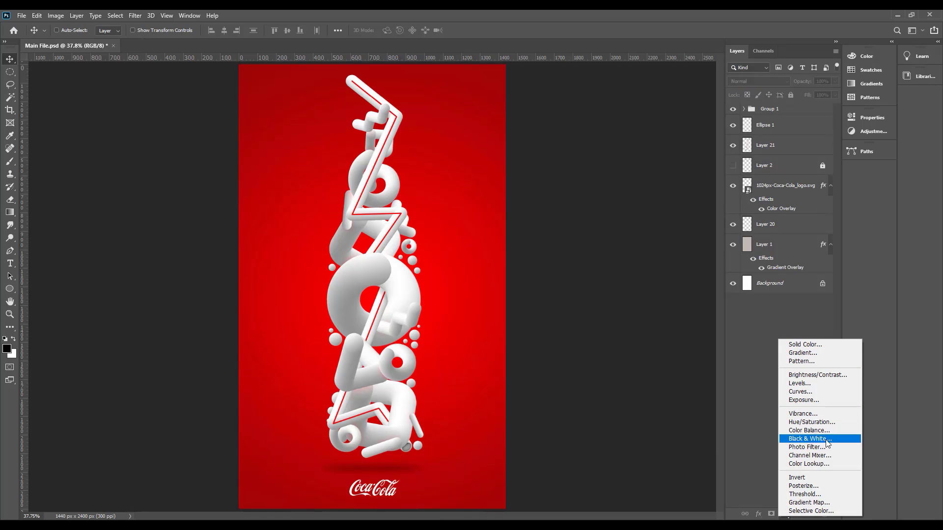
pyautogui.click(785, 514)
pyautogui.click(784, 514)
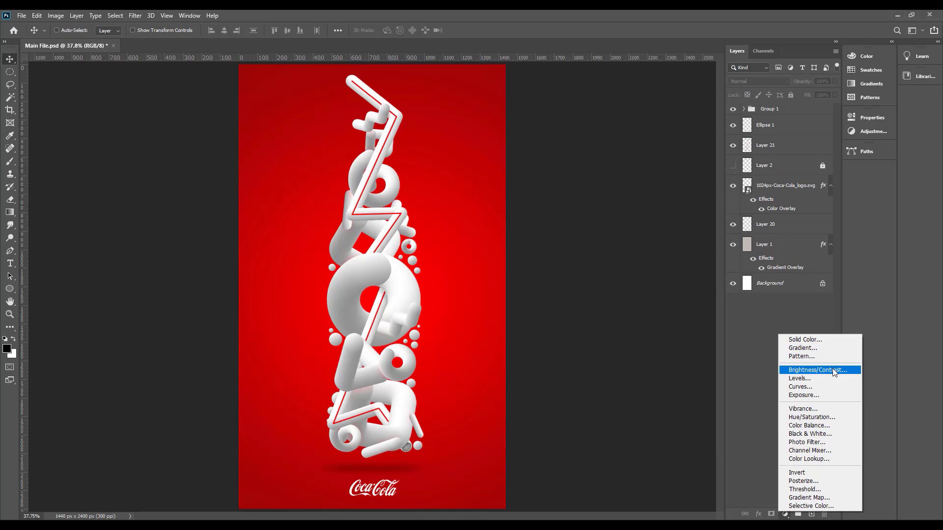
pyautogui.click(798, 517)
pyautogui.click(811, 514)
# - Try a Brightness/Contrast adjustment layer with brightness 15 and contrast 58, and delete it
pyautogui.click(785, 514)
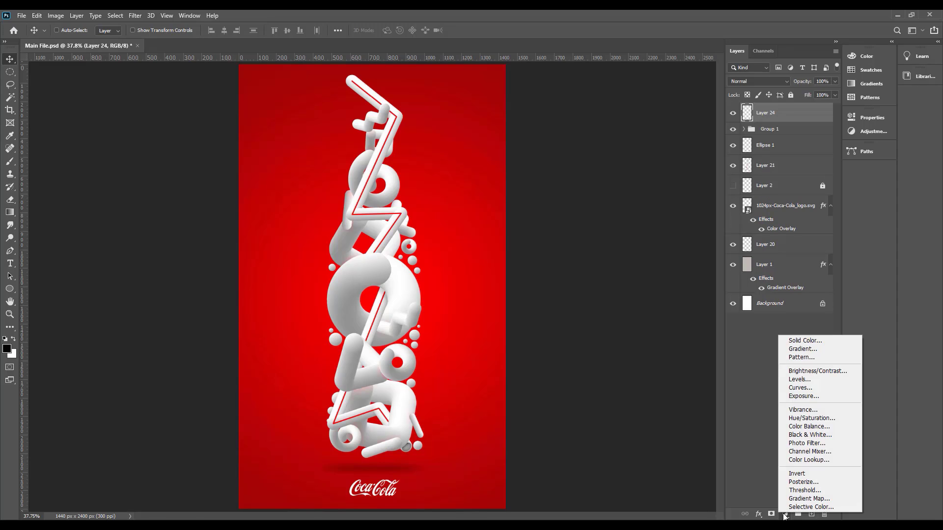
pyautogui.click(803, 372)
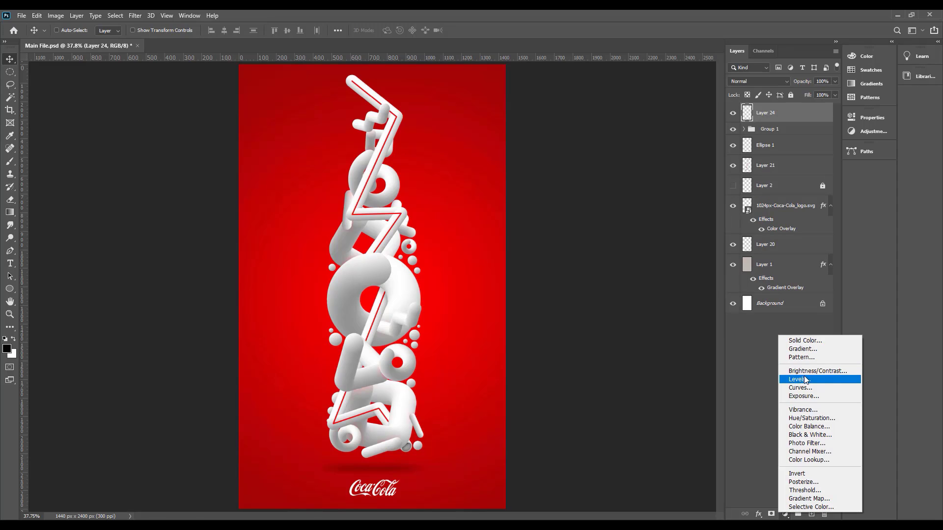
pyautogui.moveTo(768, 170); pyautogui.dragTo(802, 194)
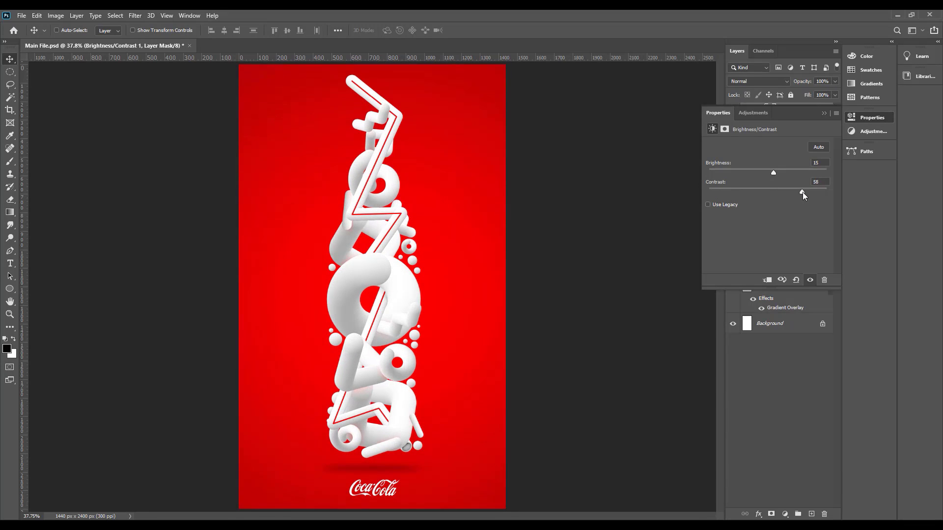
pyautogui.click(785, 342)
pyautogui.click(823, 113)
pyautogui.click(791, 114)
pyautogui.press('Delete')
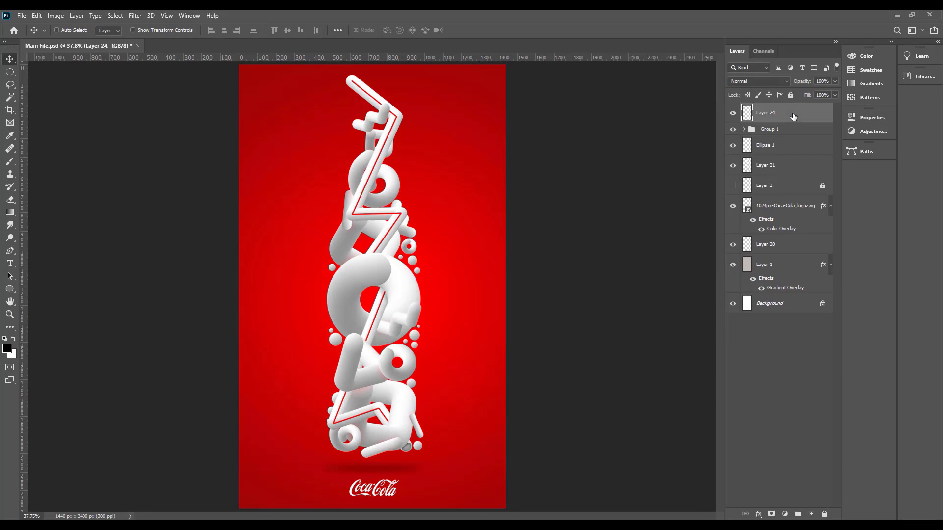
# - Add a new layer above Layer 24, sample the background's bright red, and paint along the poster's right side with a soft 2500 px brush
pyautogui.click(811, 514)
pyautogui.press('i')
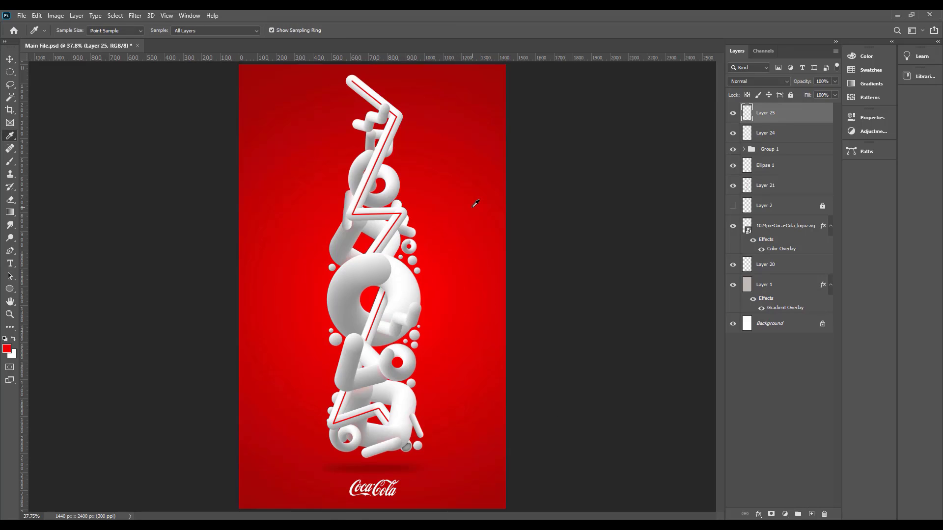
pyautogui.hotkey('ctrl', '-')
pyautogui.press('b')
pyautogui.press(']')
pyautogui.press(']')
pyautogui.press(']')
pyautogui.press(']')
pyautogui.press(']')
pyautogui.press(']')
pyautogui.press(']')
pyautogui.press(']')
pyautogui.press(']')
pyautogui.press(']')
pyautogui.press(']')
pyautogui.press(']')
pyautogui.press(']')
pyautogui.press(']')
pyautogui.press(']')
pyautogui.press(']')
pyautogui.press(']')
pyautogui.press(']')
pyautogui.press(']')
pyautogui.press(']')
pyautogui.moveTo(529, 133)
pyautogui.mouseDown()
pyautogui.moveTo(539, 245)
pyautogui.moveTo(523, 440)
pyautogui.mouseUp()
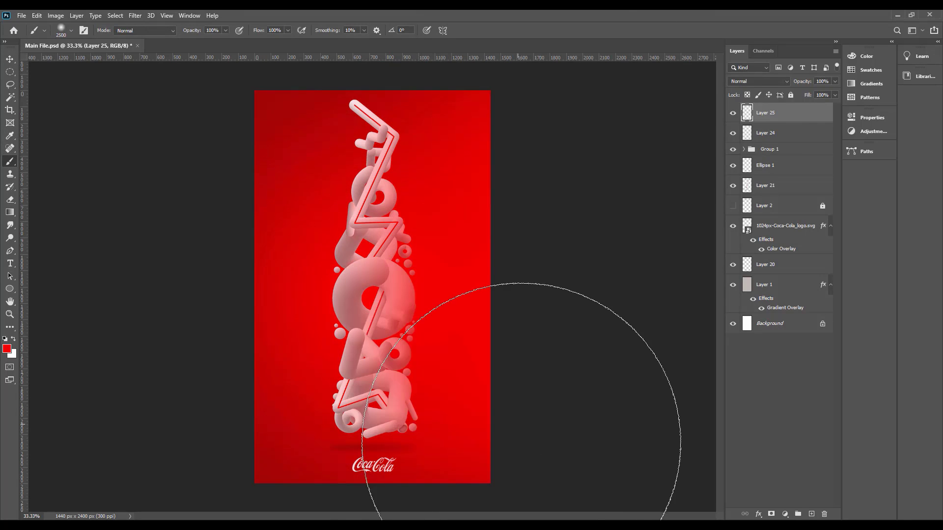
# - Set the red glow layer to Overlay blending and narrow it to 45.53% width over the bottle
pyautogui.click(771, 83)
pyautogui.click(760, 202)
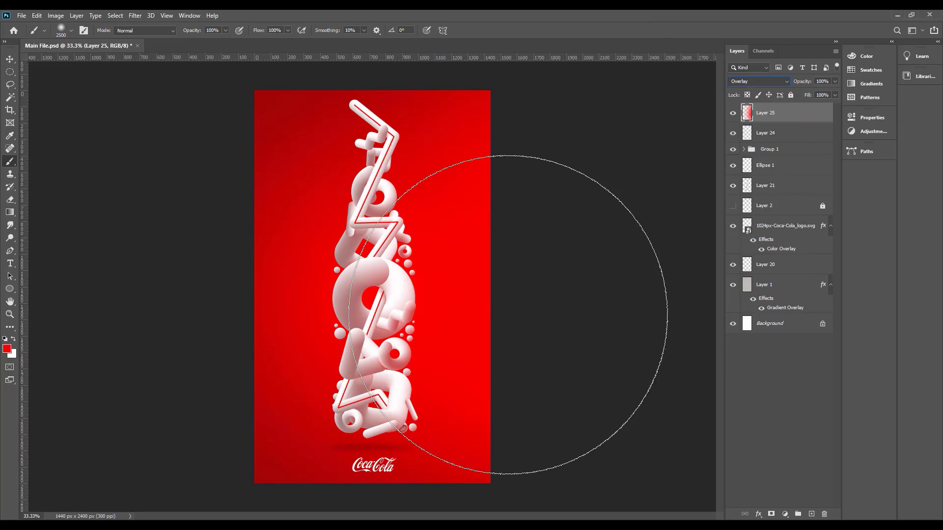
pyautogui.hotkey('ctrl', 't')
pyautogui.moveTo(255, 287); pyautogui.dragTo(336, 287)
pyautogui.moveTo(474, 289); pyautogui.dragTo(427, 287)
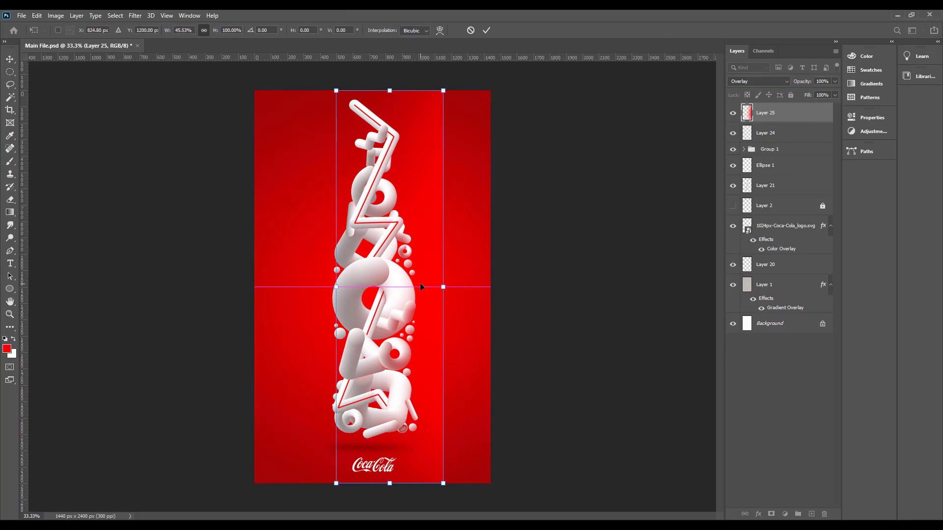
pyautogui.press('Return')
# - Erase the red glow's hard right edge beside the bottle with a soft 1100 px eraser and compare the layer shown and hidden
pyautogui.press('e')
pyautogui.press(']')
pyautogui.press(']')
pyautogui.press(']')
pyautogui.press(']')
pyautogui.press(']')
pyautogui.press(']')
pyautogui.press(']')
pyautogui.press(']')
pyautogui.press(']')
pyautogui.press(']')
pyautogui.press(']')
pyautogui.rightClick(579, 239)
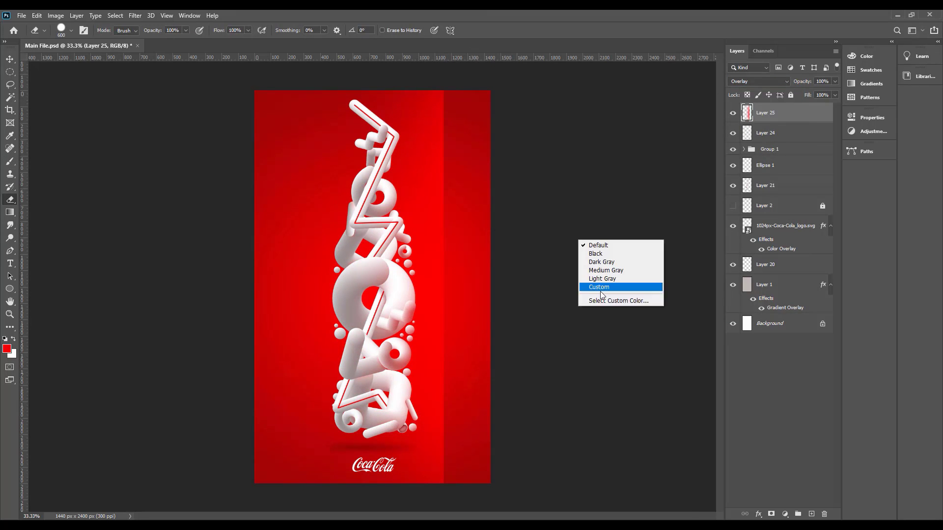
pyautogui.rightClick(409, 151)
pyautogui.press('Escape')
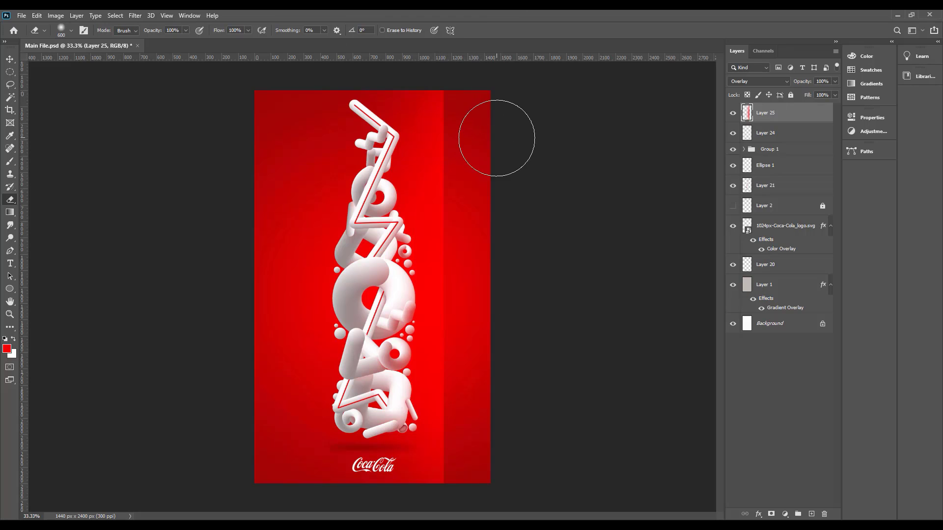
pyautogui.press(']')
pyautogui.press(']')
pyautogui.press(']')
pyautogui.press(']')
pyautogui.press(']')
pyautogui.moveTo(493, 176)
pyautogui.mouseDown()
pyautogui.moveTo(553, 340)
pyautogui.moveTo(421, 463)
pyautogui.mouseUp()
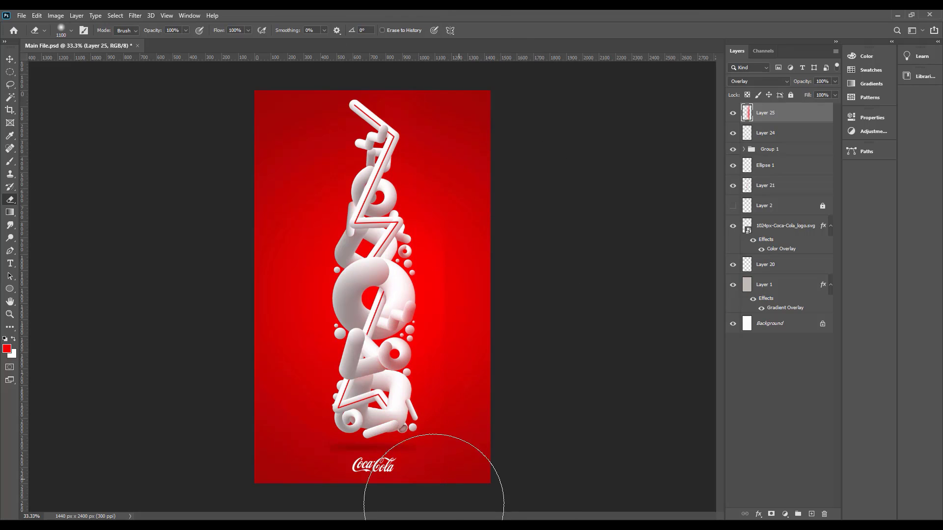
pyautogui.press('v')
pyautogui.click(731, 116)
pyautogui.click(730, 115)
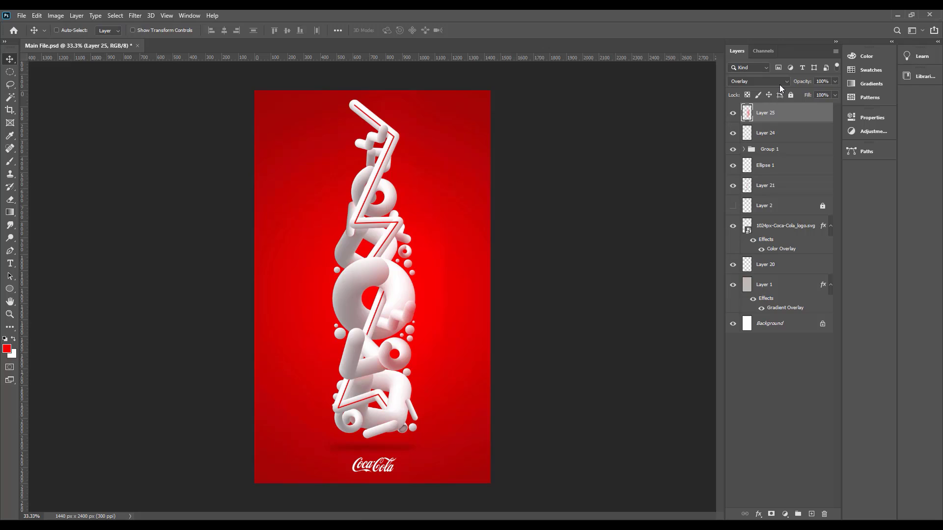
# - Duplicate Layer 25 and set the copy to 48% opacity and 47% fill
pyautogui.hotkey('ctrl', 'j')
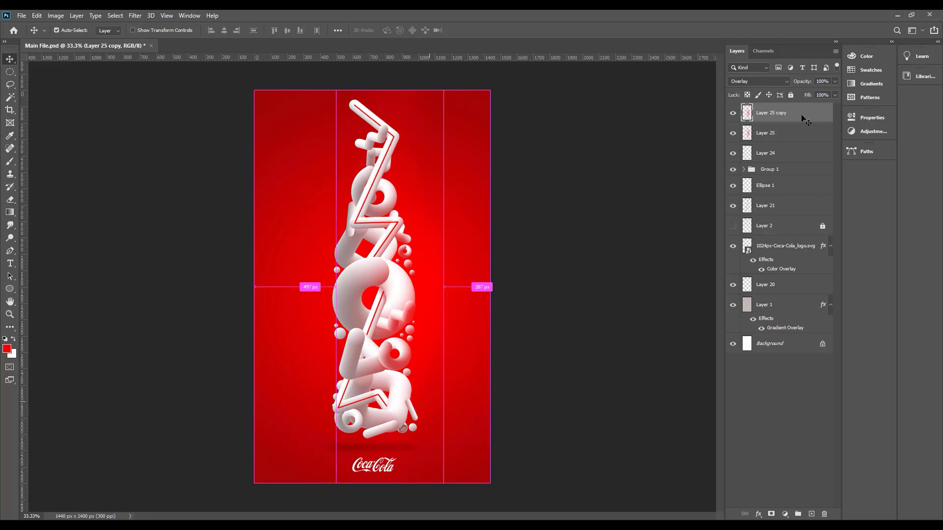
pyautogui.click(835, 96)
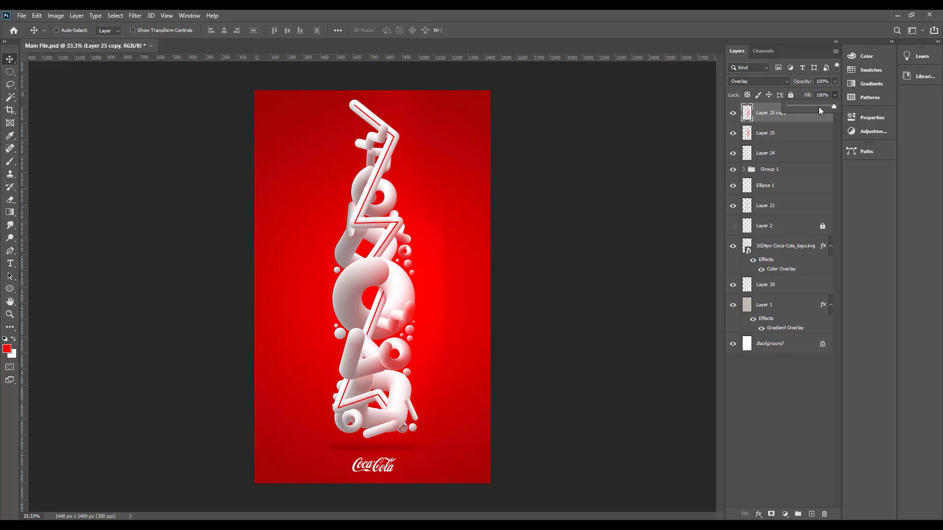
pyautogui.click(835, 82)
pyautogui.moveTo(814, 94); pyautogui.dragTo(810, 94)
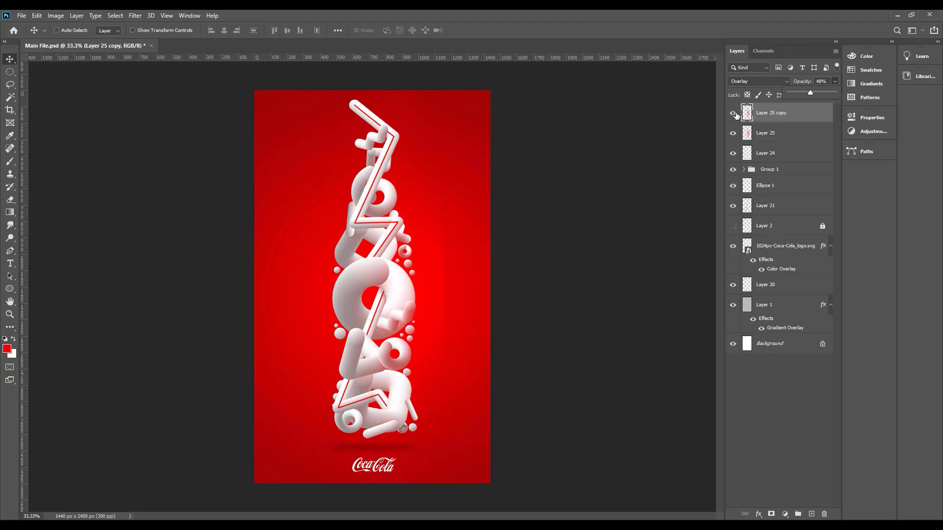
pyautogui.moveTo(733, 114)
pyautogui.mouseDown()
pyautogui.moveTo(733, 129)
pyautogui.moveTo(733, 114)
pyautogui.mouseUp()
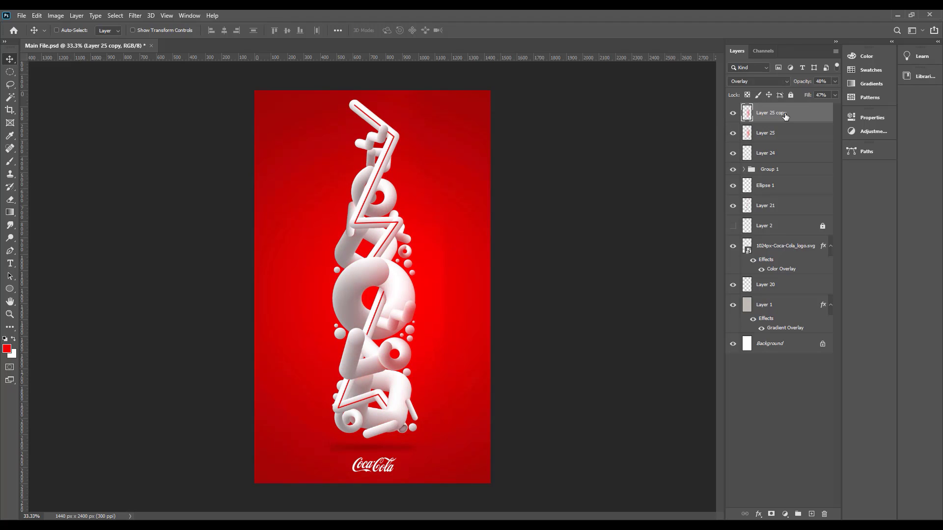
# - Scale the bottle layers from Layer 21 up to Layer 25 copy down to 93.46%
pyautogui.keyDown('shift'); pyautogui.click(786, 285); pyautogui.keyUp('shift')
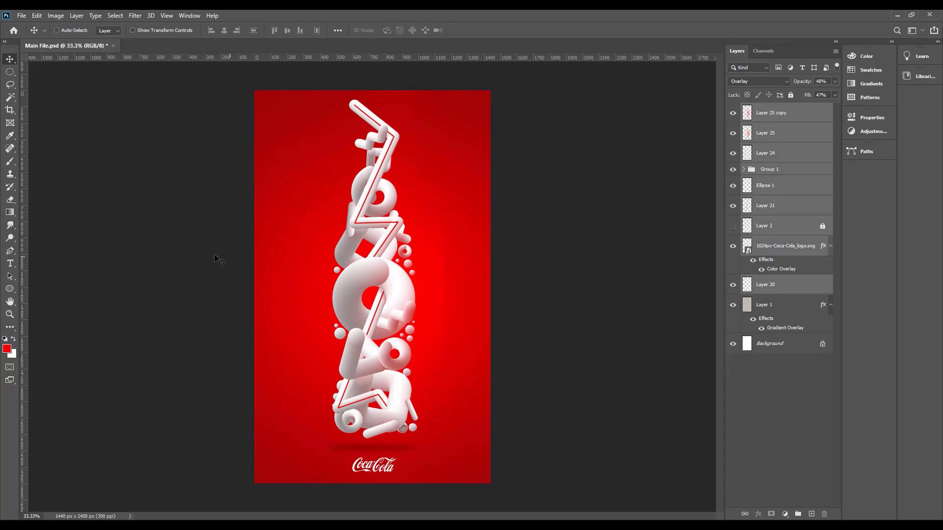
pyautogui.click(797, 210)
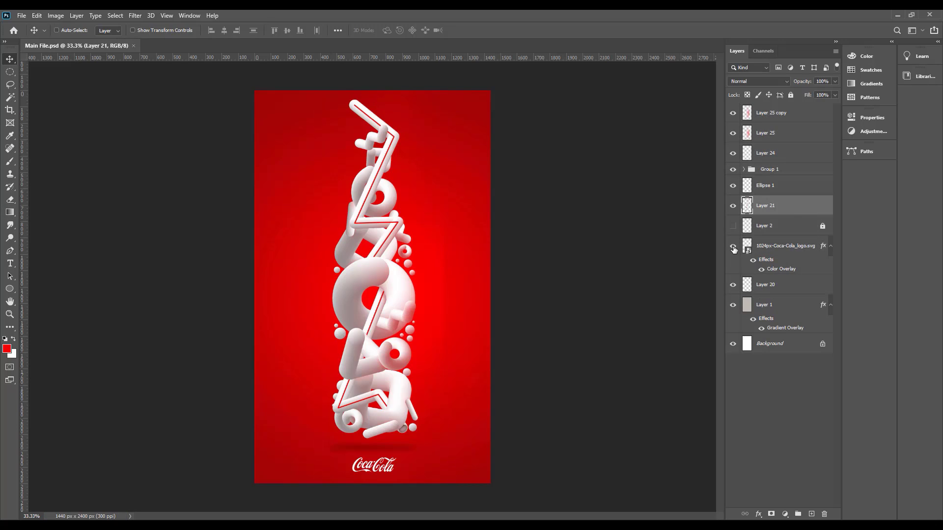
pyautogui.keyDown('shift'); pyautogui.click(760, 109); pyautogui.keyUp('shift')
pyautogui.hotkey('ctrl', 't')
pyautogui.moveTo(387, 90); pyautogui.dragTo(388, 105)
pyautogui.moveTo(389, 483); pyautogui.dragTo(389, 472)
pyautogui.press('Return')
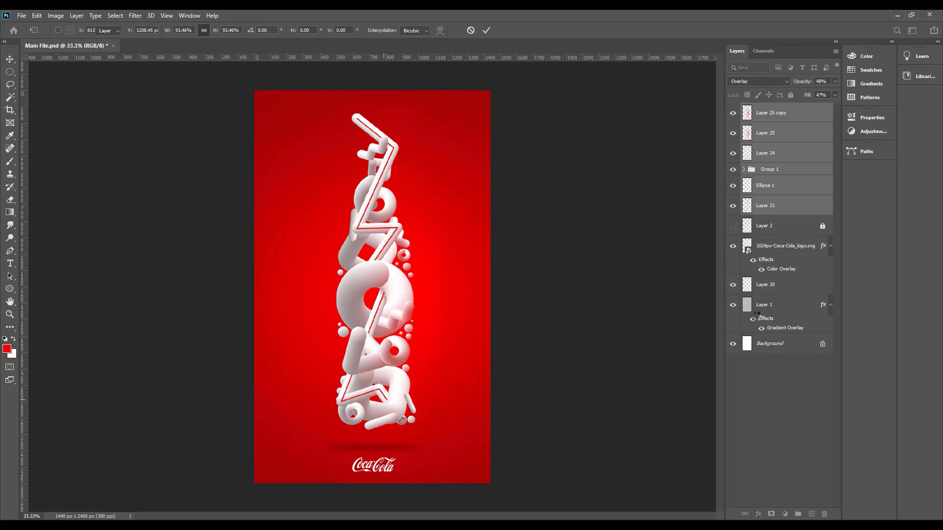
# - Nudge Layer 20's ground shadow slightly upward, then shrink and reposition the Coca-Cola logo near the poster's bottom
pyautogui.click(775, 260)
pyautogui.click(776, 290)
pyautogui.moveTo(539, 454); pyautogui.dragTo(539, 451)
pyautogui.click(769, 248)
pyautogui.keyDown('ctrl'); pyautogui.click(410, 488); pyautogui.keyUp('ctrl')
pyautogui.keyDown('ctrl'); pyautogui.click(410, 488); pyautogui.keyUp('ctrl')
pyautogui.moveTo(387, 473); pyautogui.dragTo(375, 452)
pyautogui.hotkey('ctrl', 't')
pyautogui.press('Return')
# - Add the white text "استمتع!" in Myriad Arabic above the logo and scale it up to 21.21 pt
pyautogui.press('t')
pyautogui.click(370, 413)
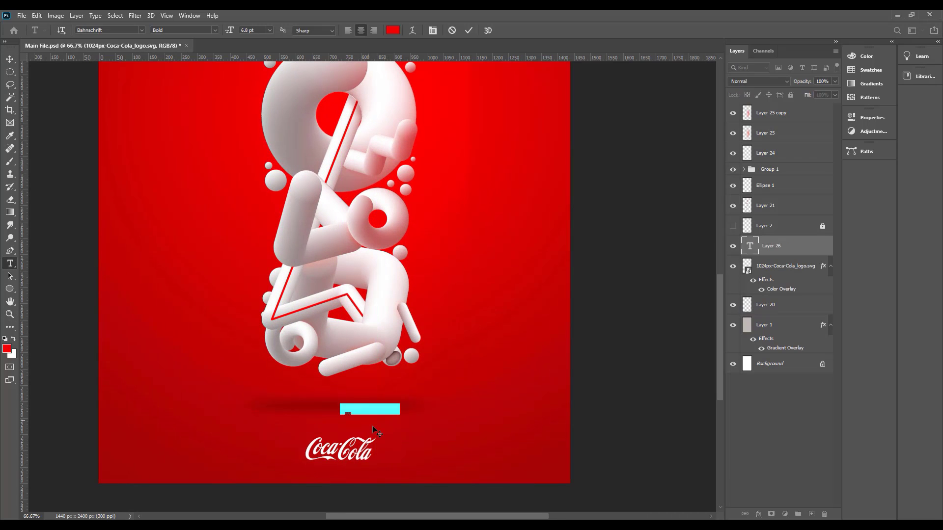
pyautogui.press('BackSpace')
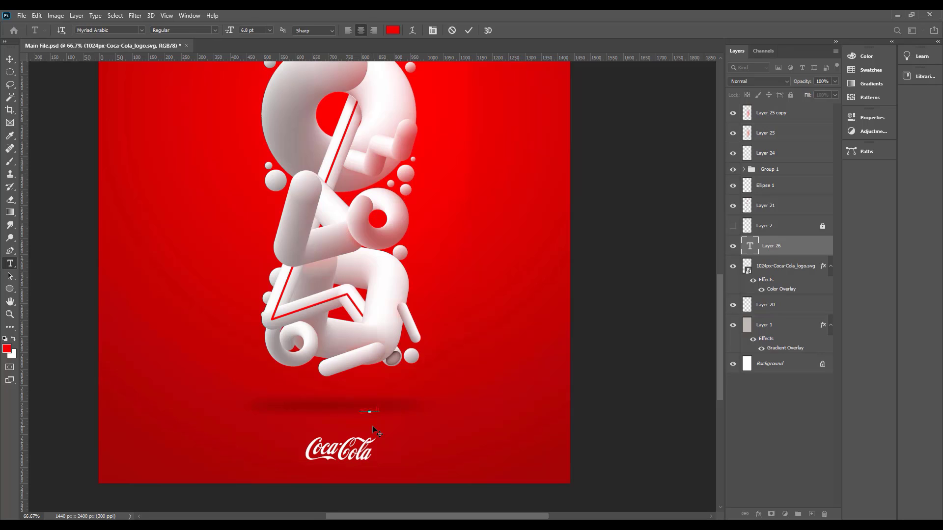
pyautogui.write('استمتع!')
pyautogui.hotkey('ctrl', 'Return')
pyautogui.hotkey('ctrl', 't')
pyautogui.moveTo(379, 410); pyautogui.dragTo(424, 410)
pyautogui.press('Return')
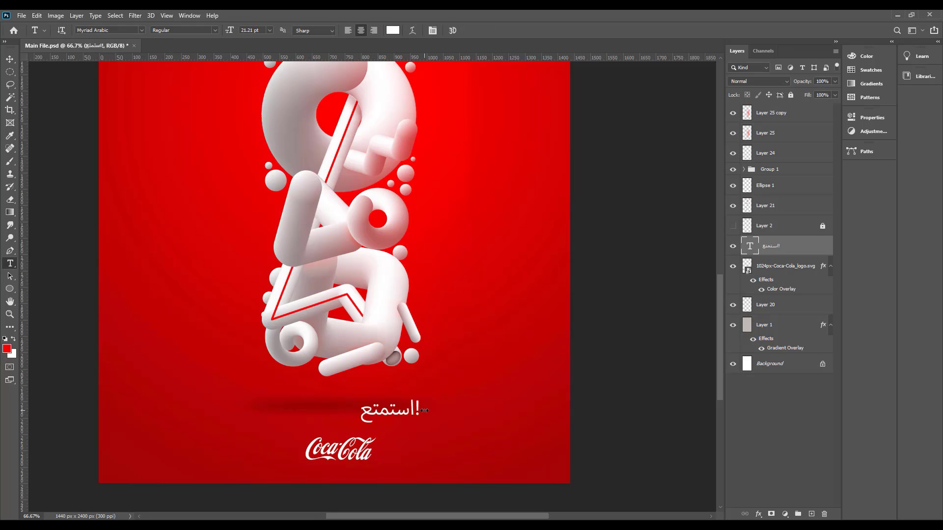
# - Change the Arabic text's font to Ara Hamah AlThawra and its paragraph direction to right-to-left
pyautogui.tripleClick(424, 410)
pyautogui.hotkey('ctrl', 't')
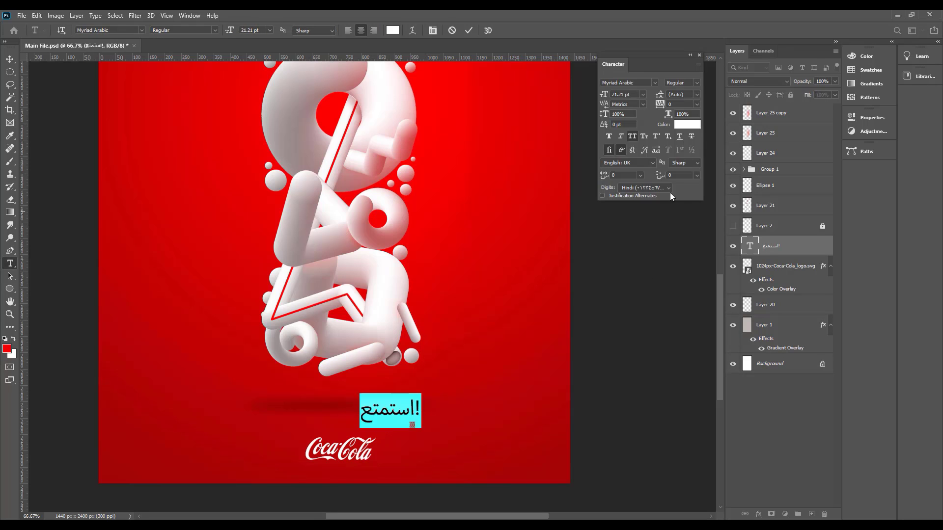
pyautogui.click(655, 82)
pyautogui.click(654, 101)
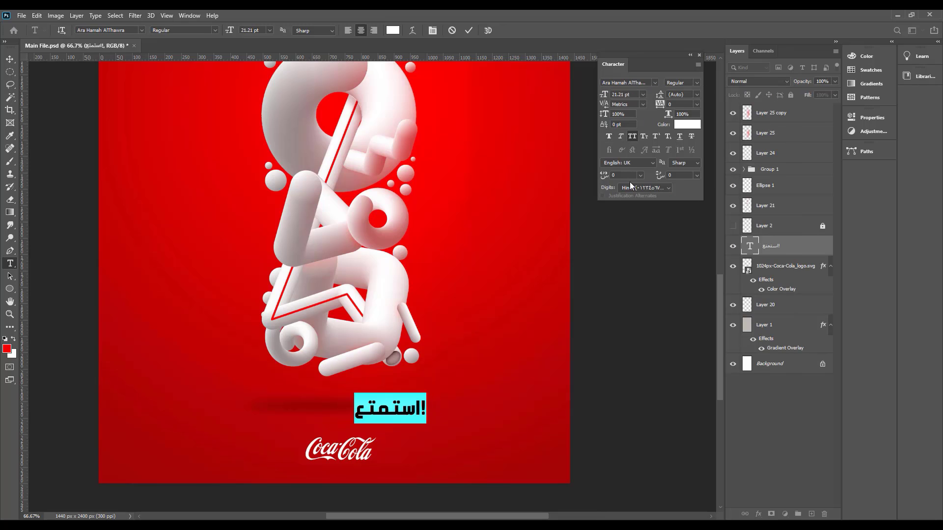
pyautogui.click(432, 30)
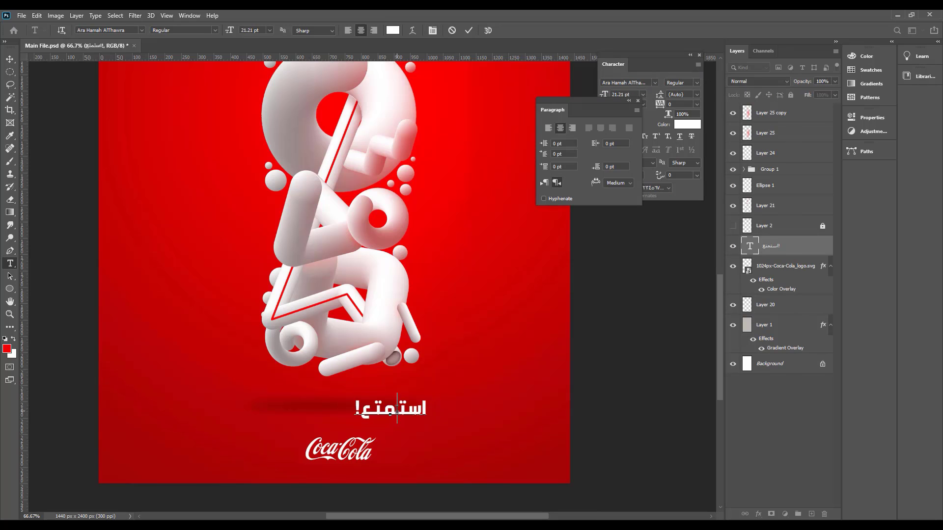
pyautogui.doubleClick(393, 411)
pyautogui.hotkey('ctrl', 'Return')
# - Move the Arabic text below the Coca-Cola logo
pyautogui.press('v')
pyautogui.moveTo(410, 413); pyautogui.dragTo(447, 339)
pyautogui.moveTo(448, 339); pyautogui.dragTo(394, 361)
# - Enlarge the Coca-Cola logo to about 276 × 91 px, then scale the Arabic text to 16.89 pt and centre it beneath the logo
pyautogui.rightClick(387, 376)
pyautogui.click(406, 383)
pyautogui.hotkey('ctrl', 't')
pyautogui.moveTo(417, 363); pyautogui.dragTo(424, 364)
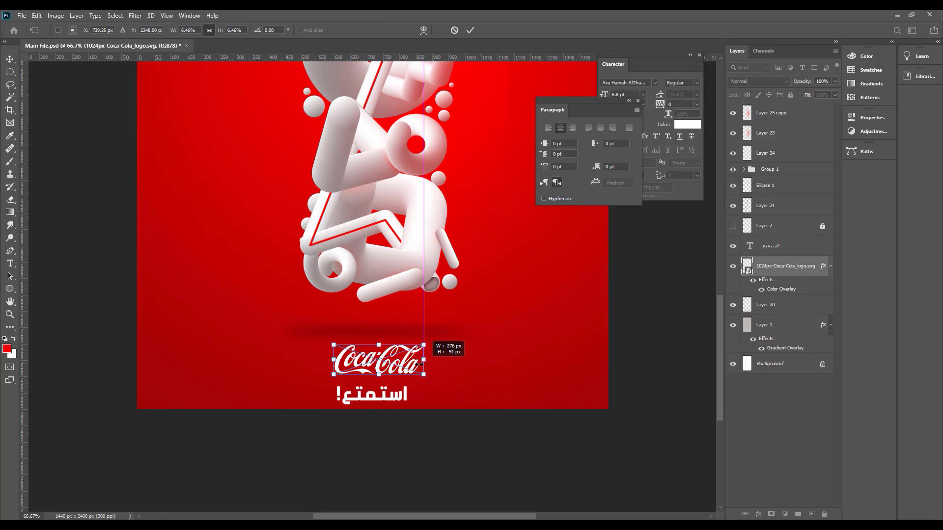
pyautogui.press('Return')
pyautogui.rightClick(423, 338)
pyautogui.moveTo(400, 397); pyautogui.dragTo(390, 390)
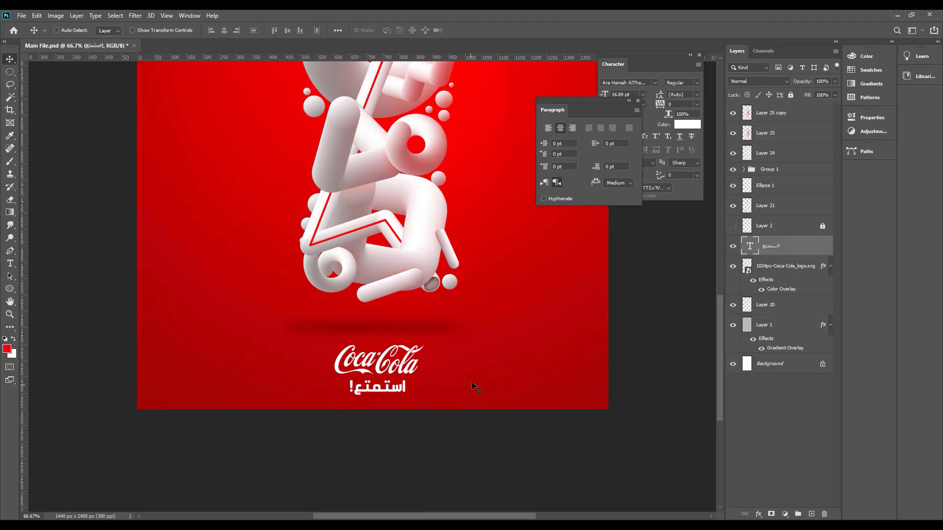
# - Fit the whole poster in full-screen view without rulers and review the finished composition
pyautogui.hotkey('ctrl', '0')
pyautogui.press('f')
pyautogui.press('f')
pyautogui.hotkey('ctrl', 'r')
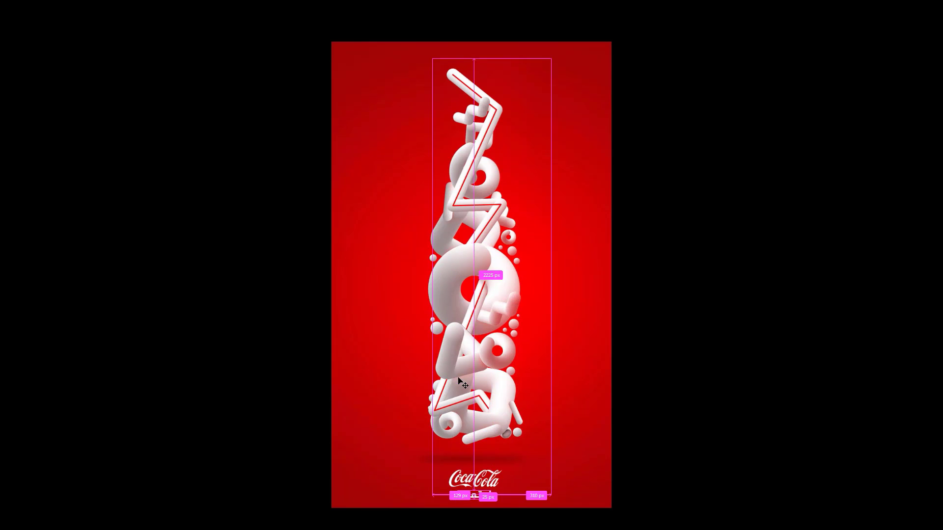
pyautogui.moveTo(940, 344)
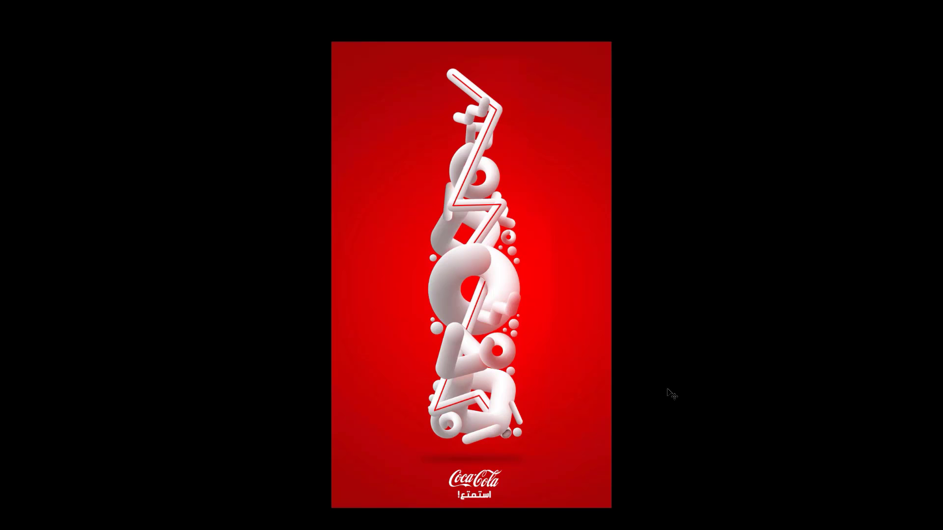